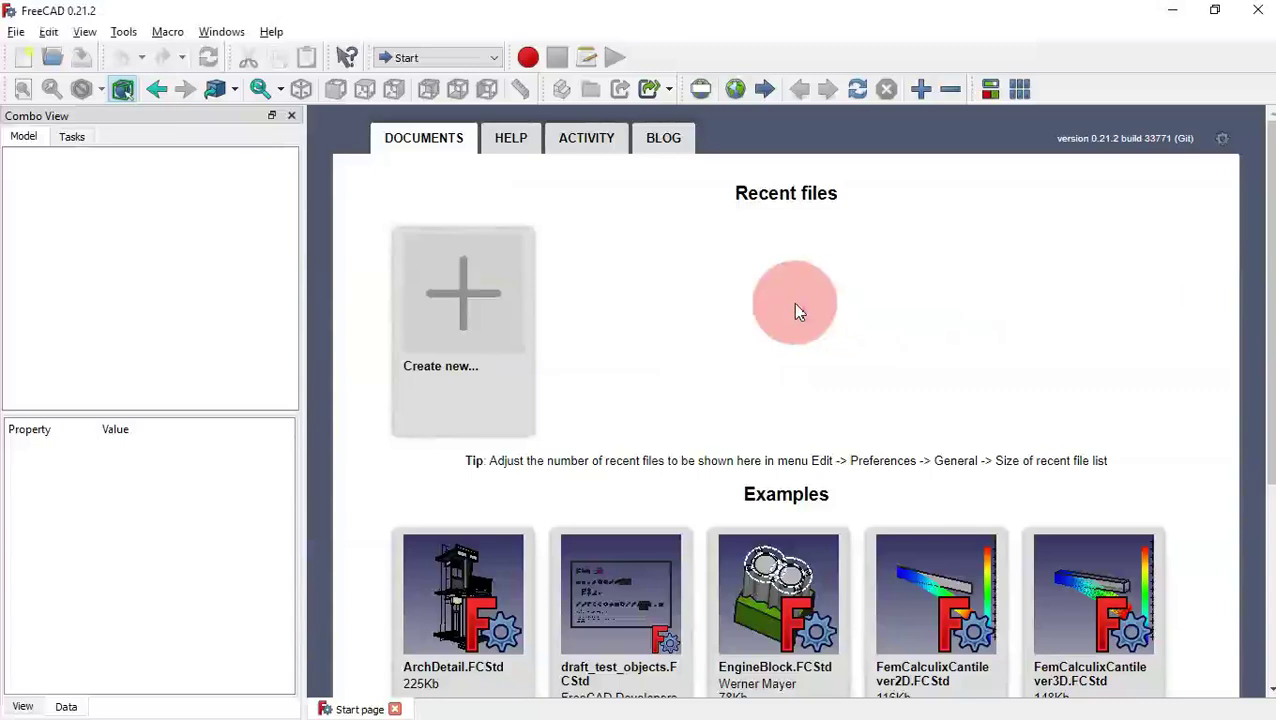
Create a new document and switch to the Part Design workbench.
click(477, 300)
click(440, 59)
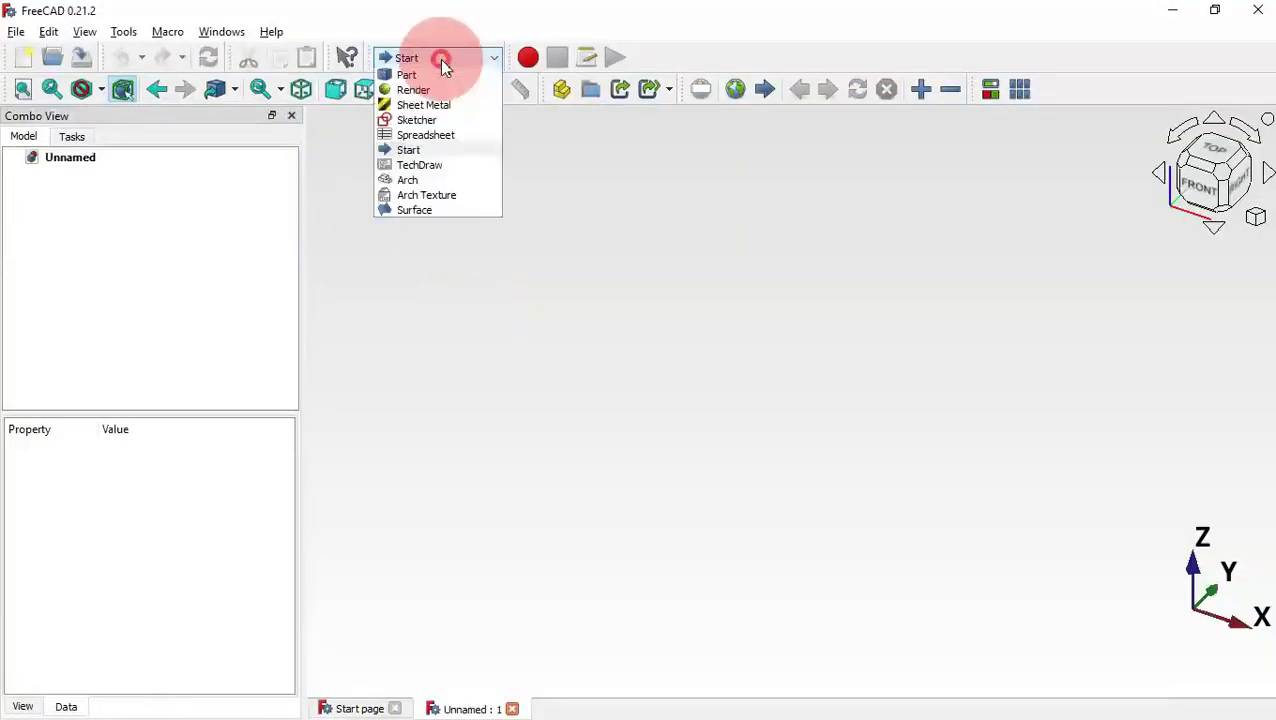
click(445, 166)
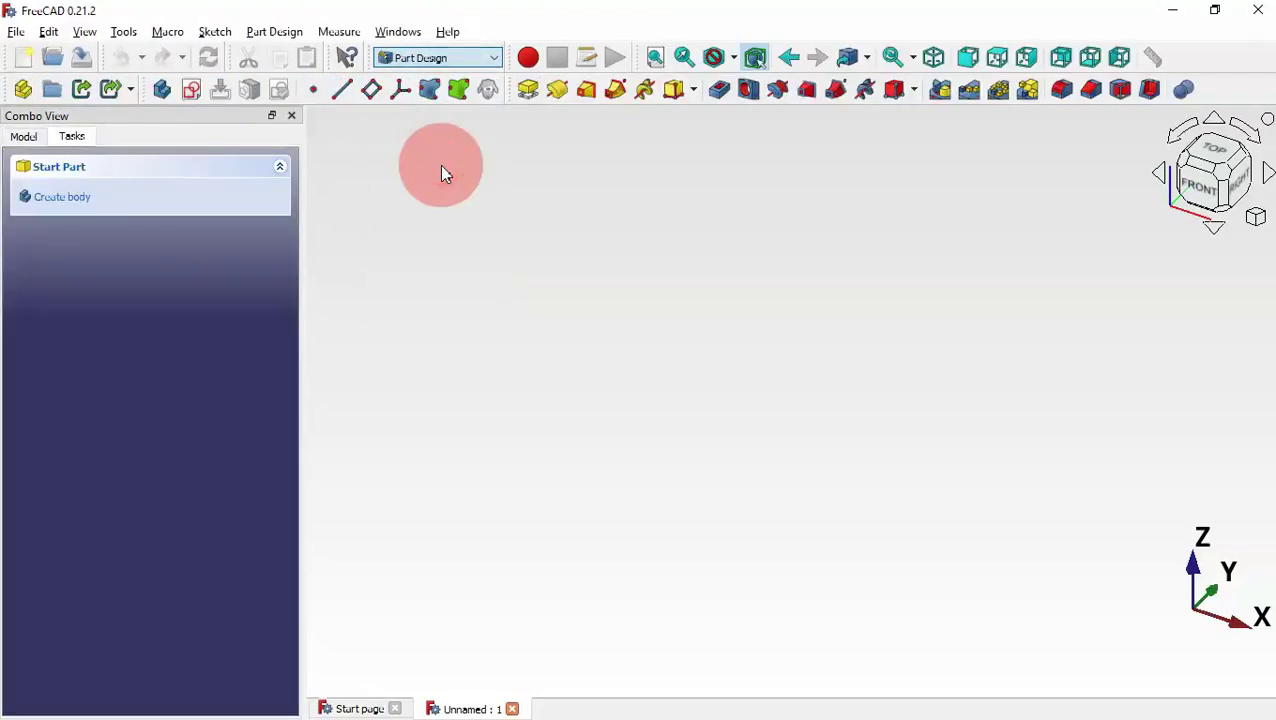
Create a body and start a sketch on its XY plane.
click(164, 92)
click(192, 90)
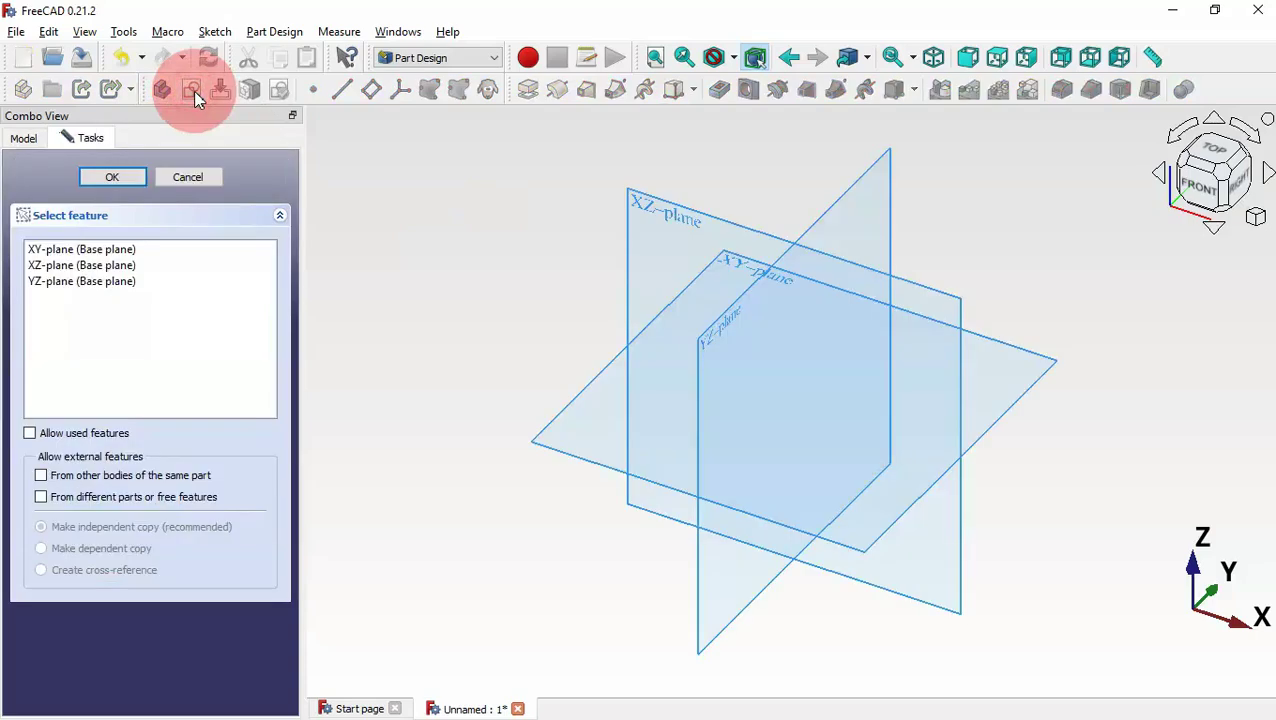
click(738, 266)
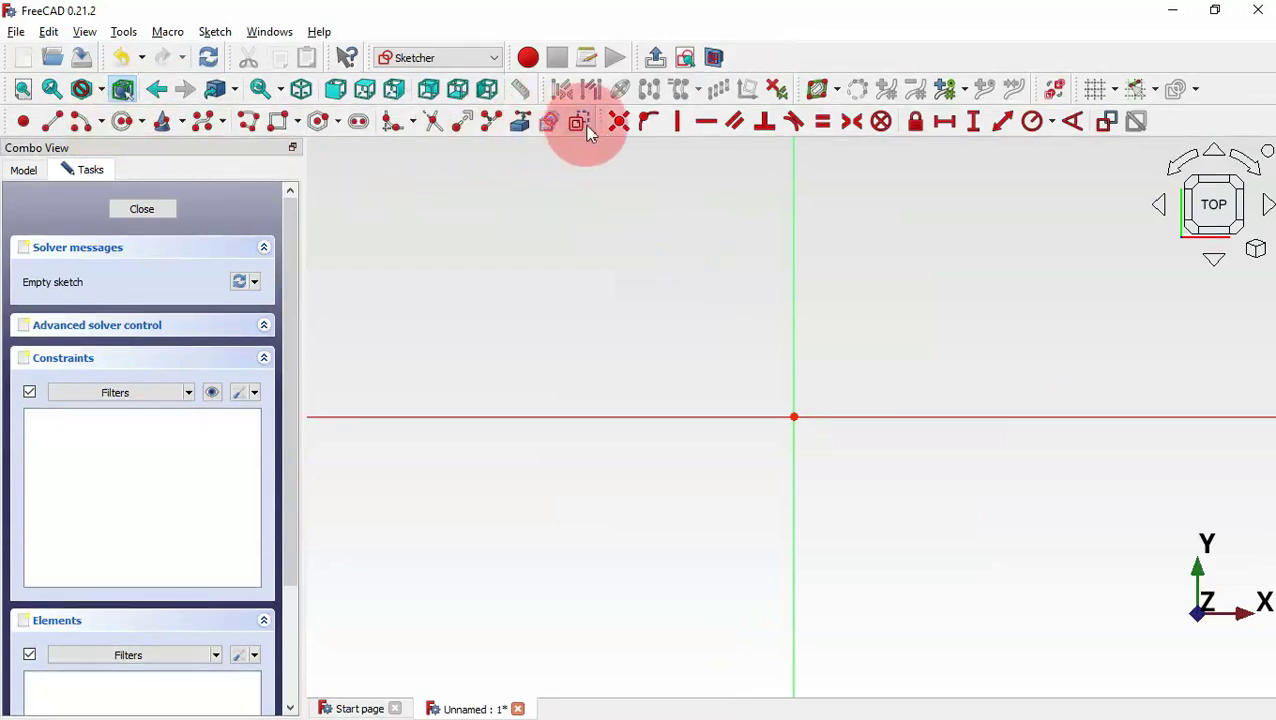
Draw a line about 60 mm long on the vertical axis, running from above to below the origin.
click(55, 122)
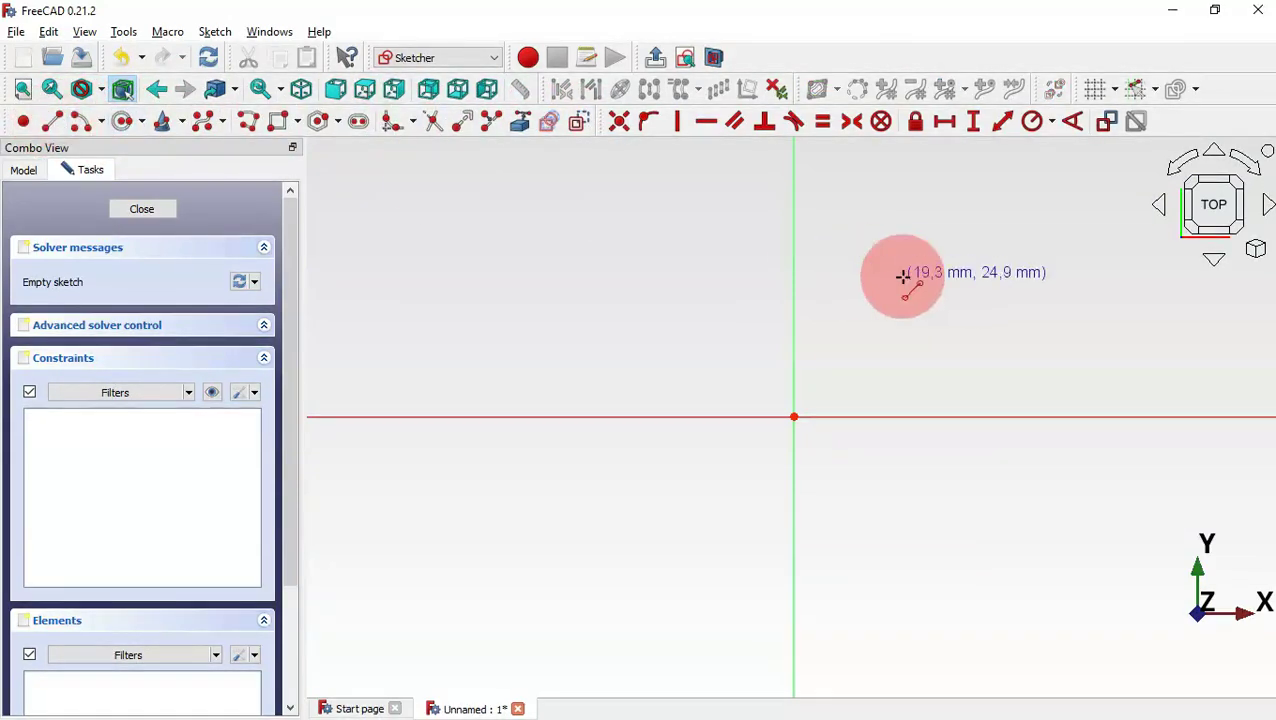
click(795, 234)
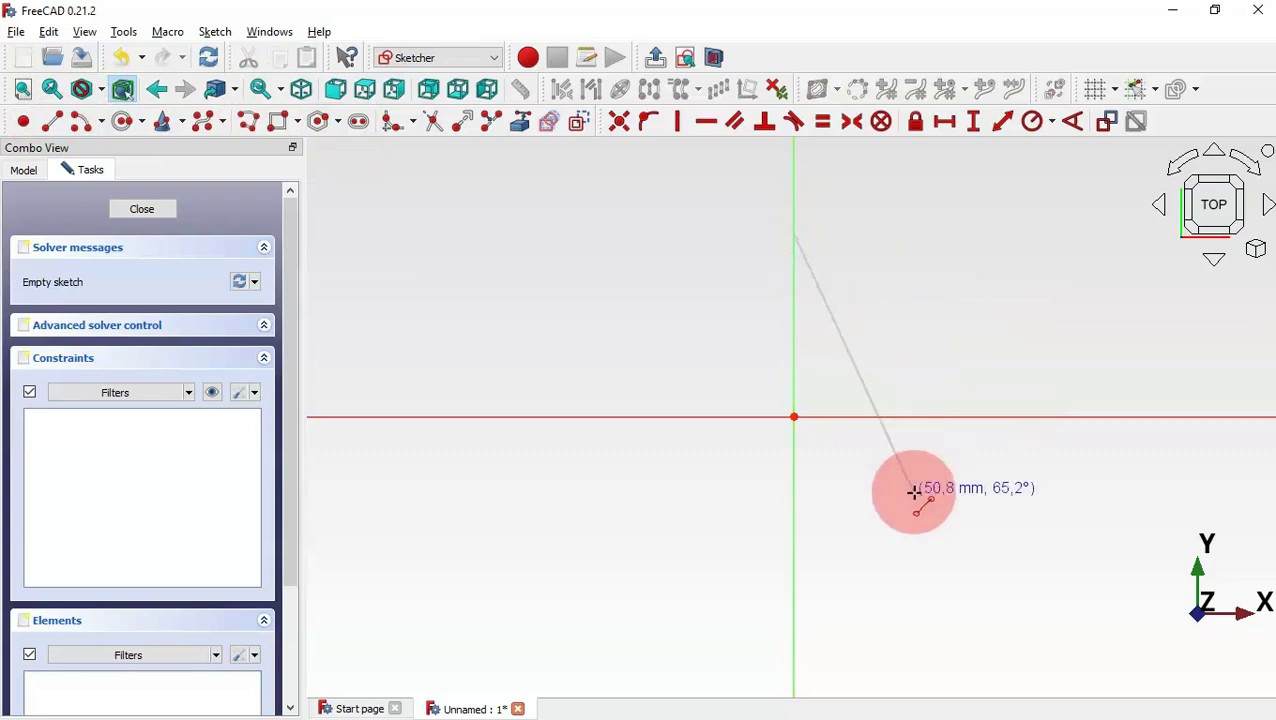
click(793, 583)
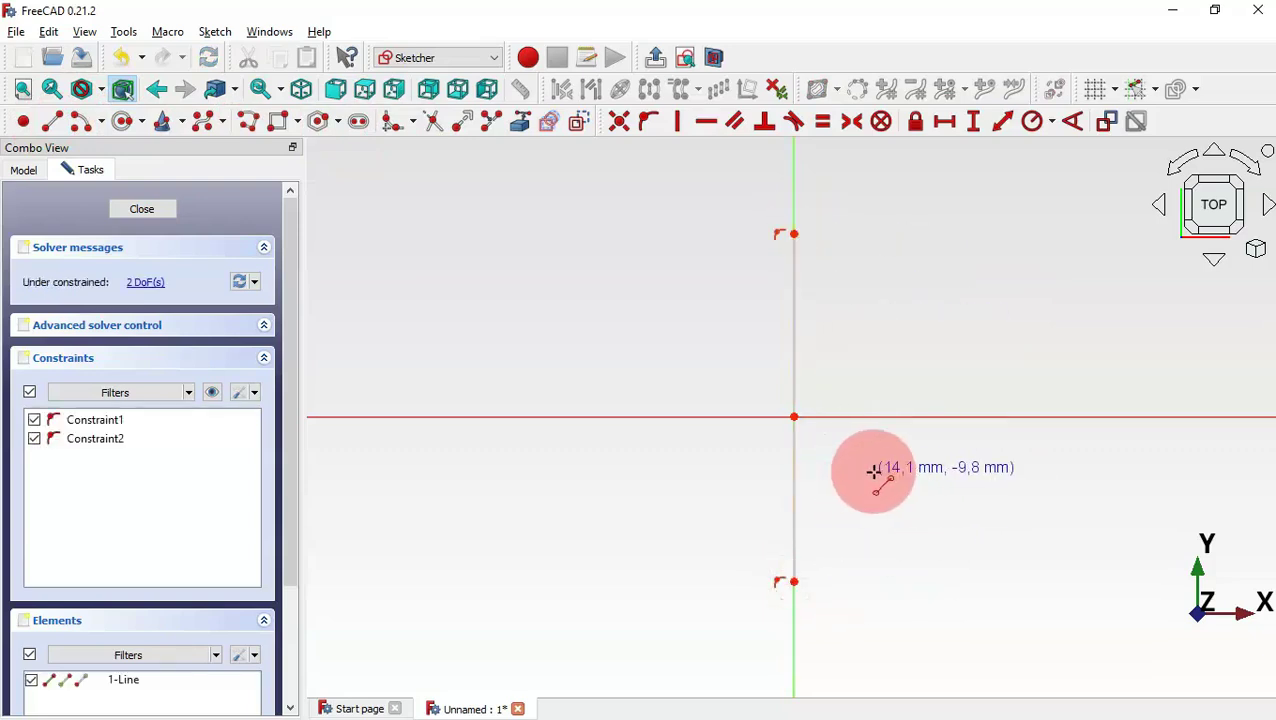
Constrain the line's two endpoints to be symmetric about the horizontal axis.
click(850, 121)
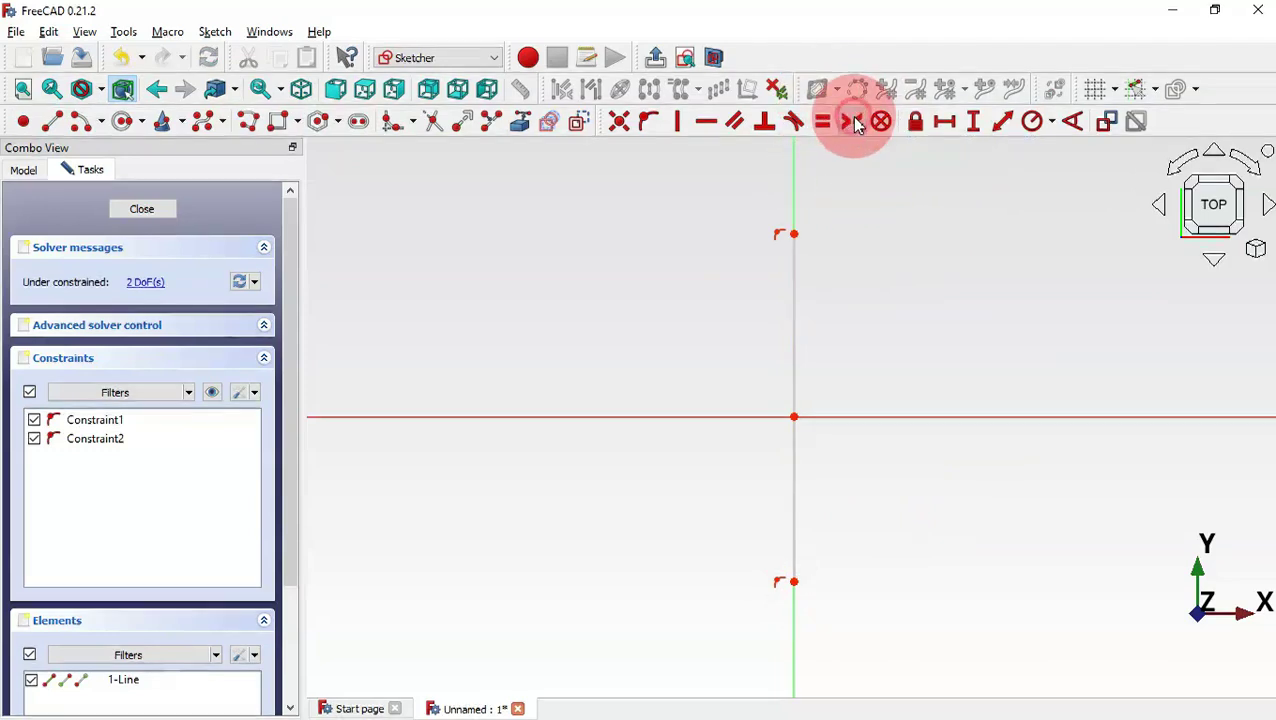
click(793, 234)
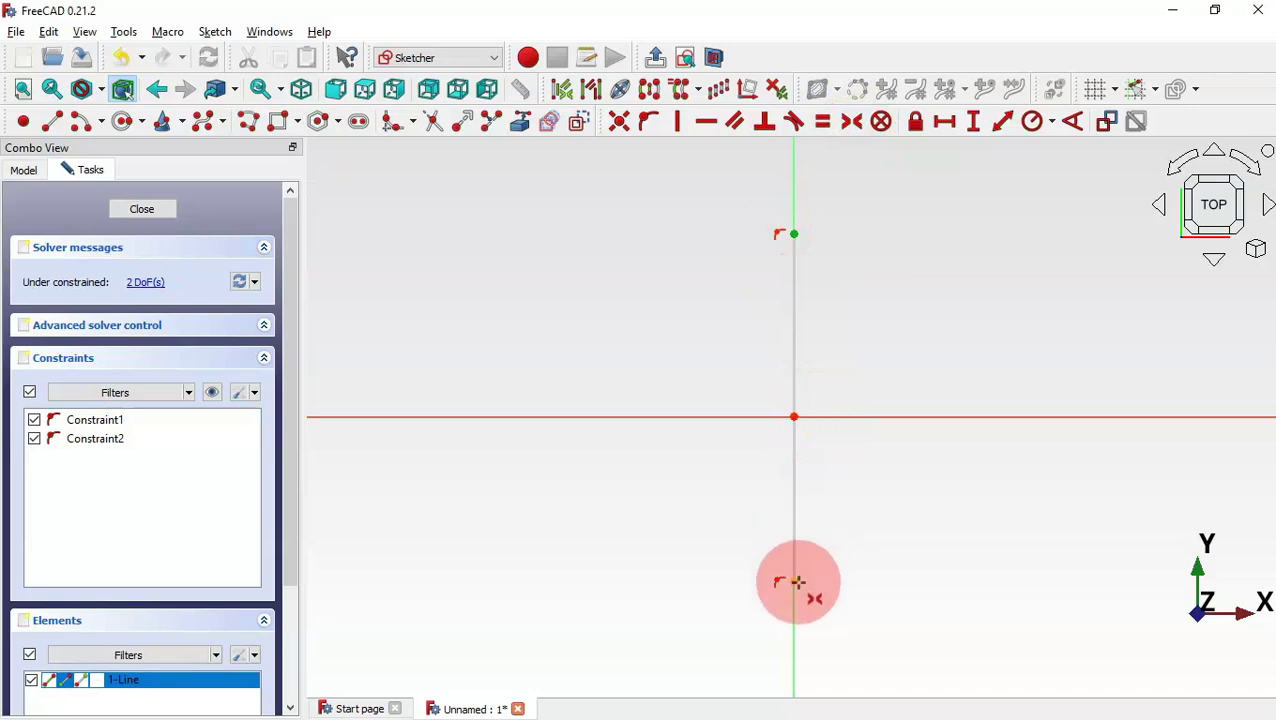
click(966, 416)
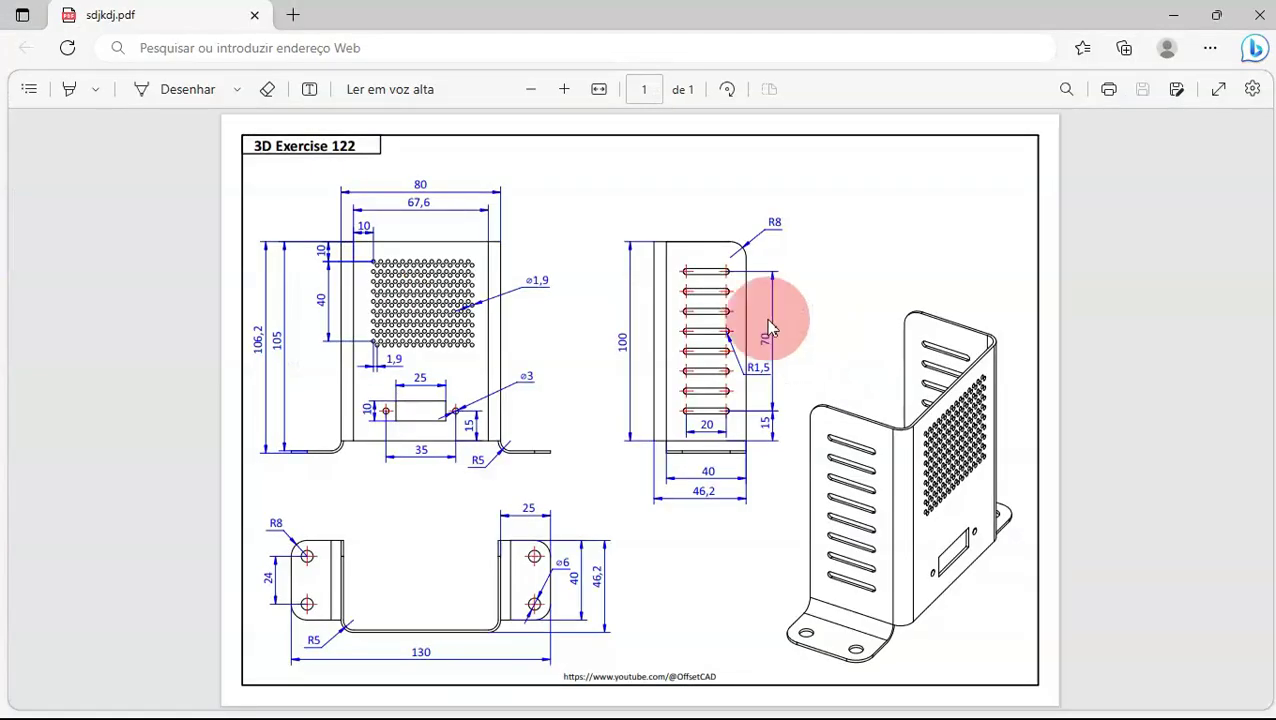
Set the line's vertical length to 80 mm, matching the overall width in the PDF drawing, and close the sketch.
key(alt+Tab)
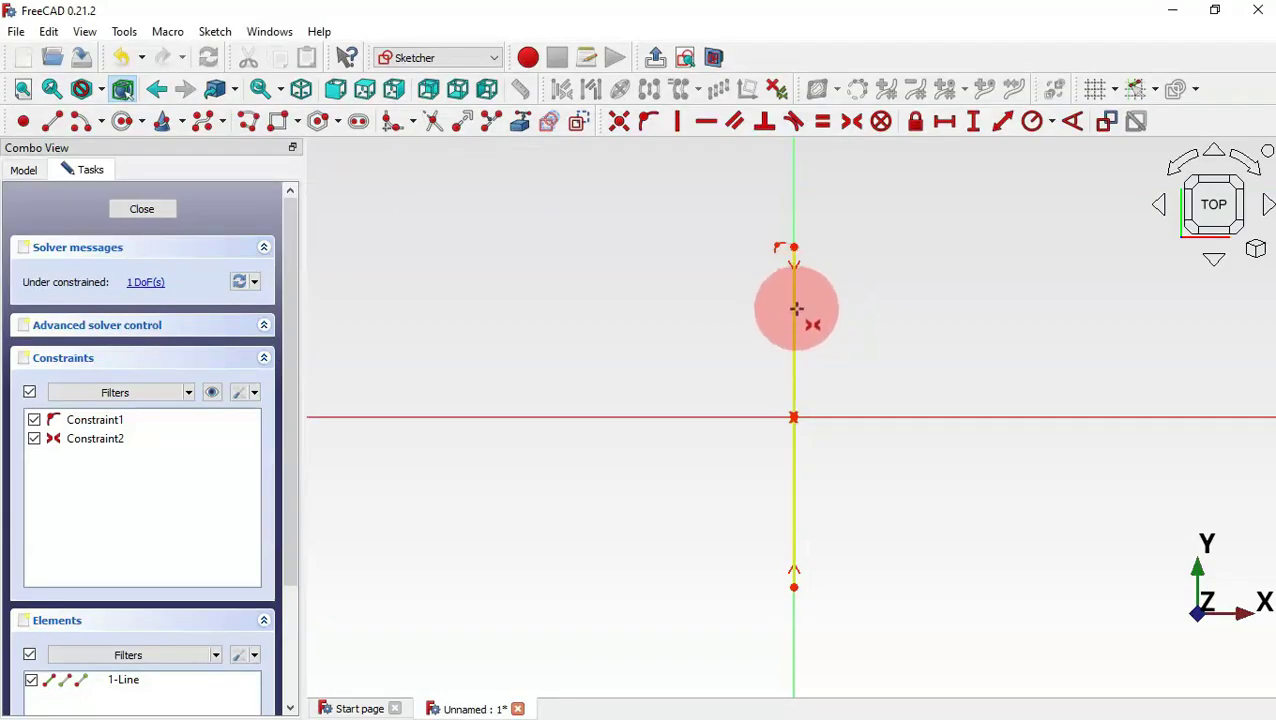
key(alt+Tab)
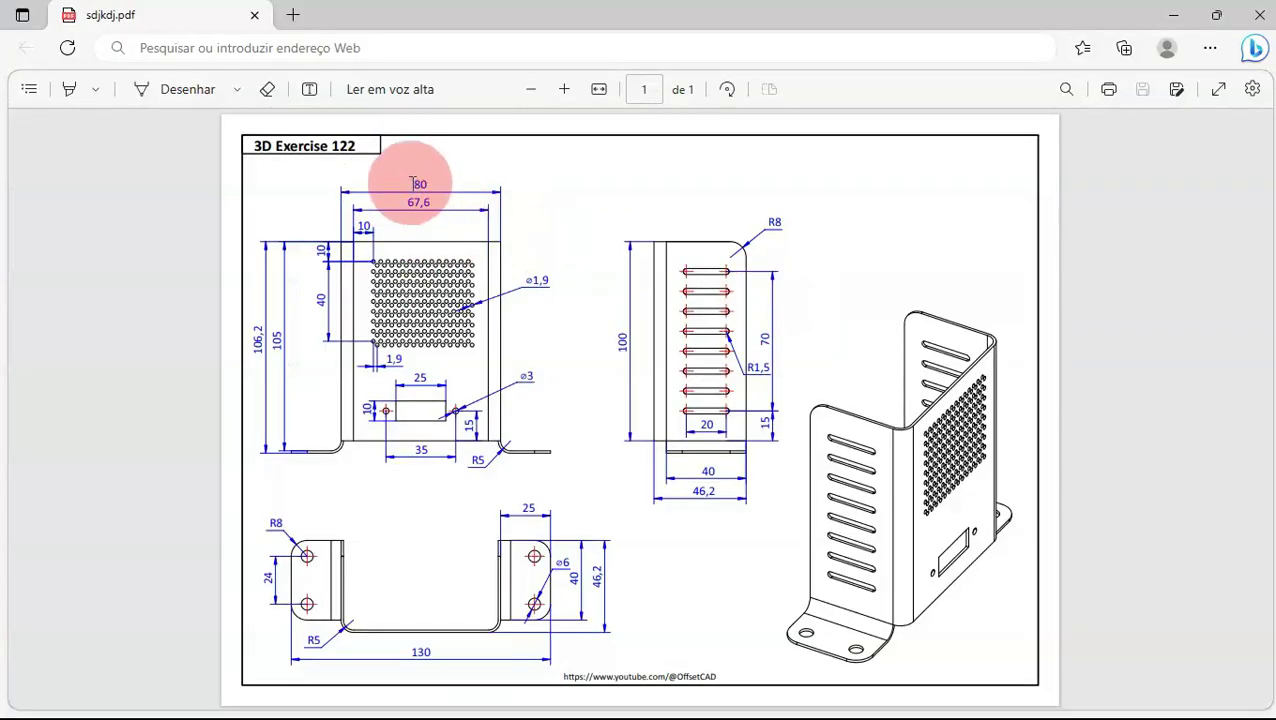
ctrl+scroll(412, 184, up, 3)
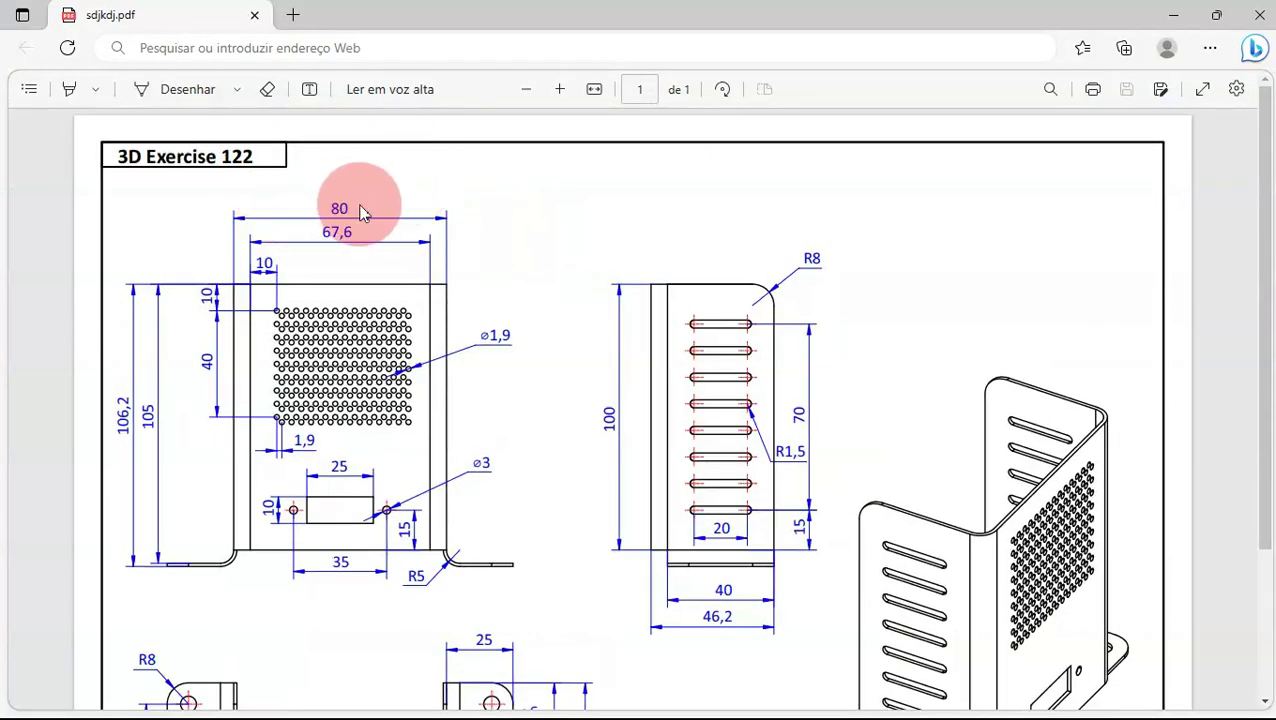
key(alt+Tab)
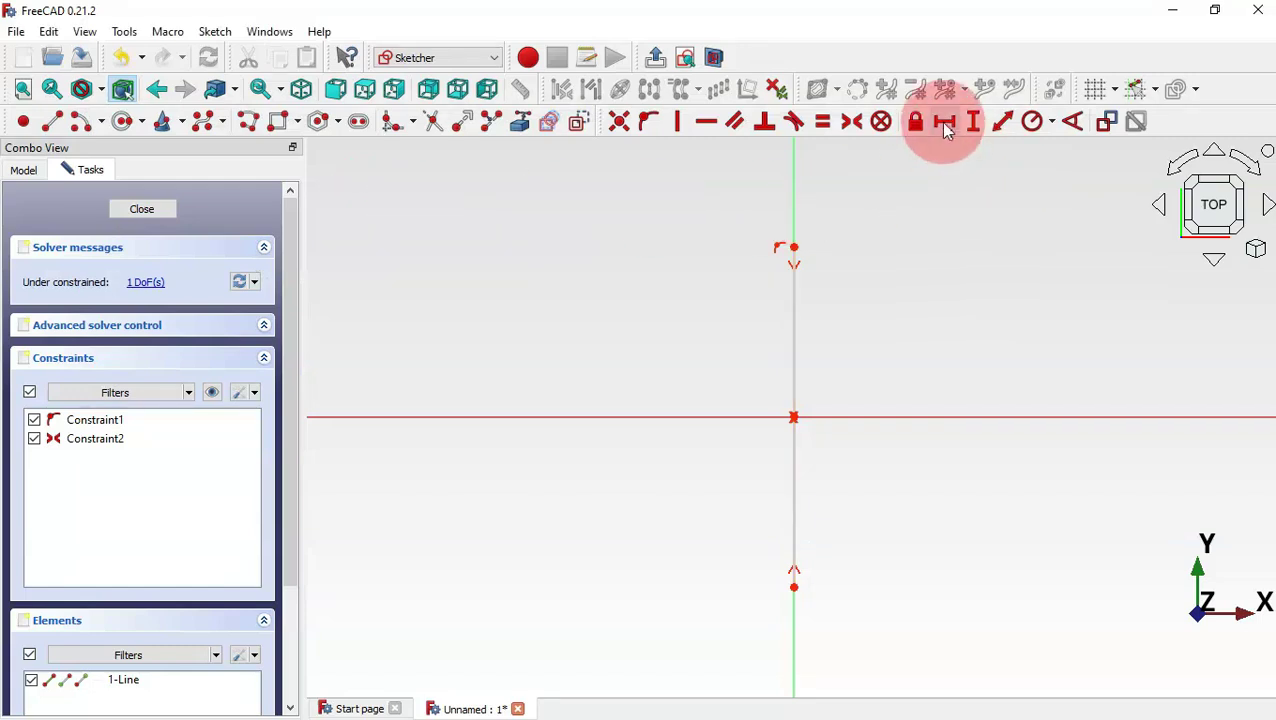
click(973, 124)
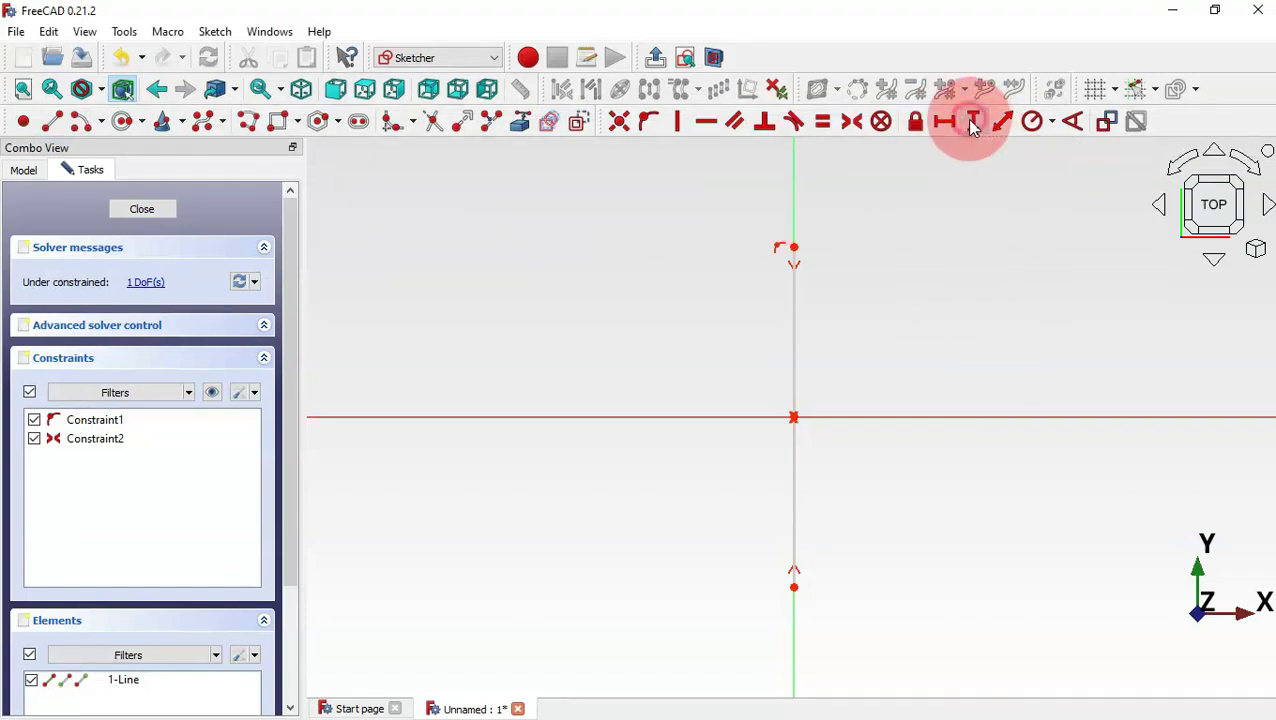
click(793, 336)
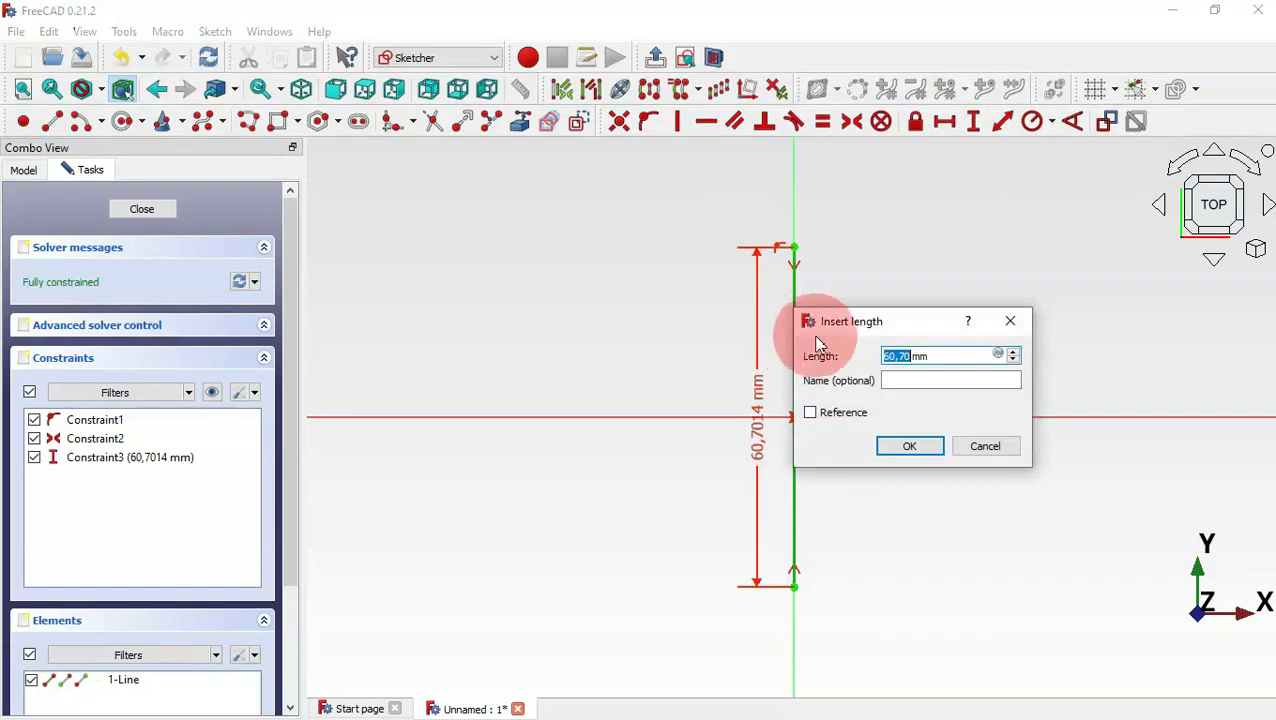
key(Return)
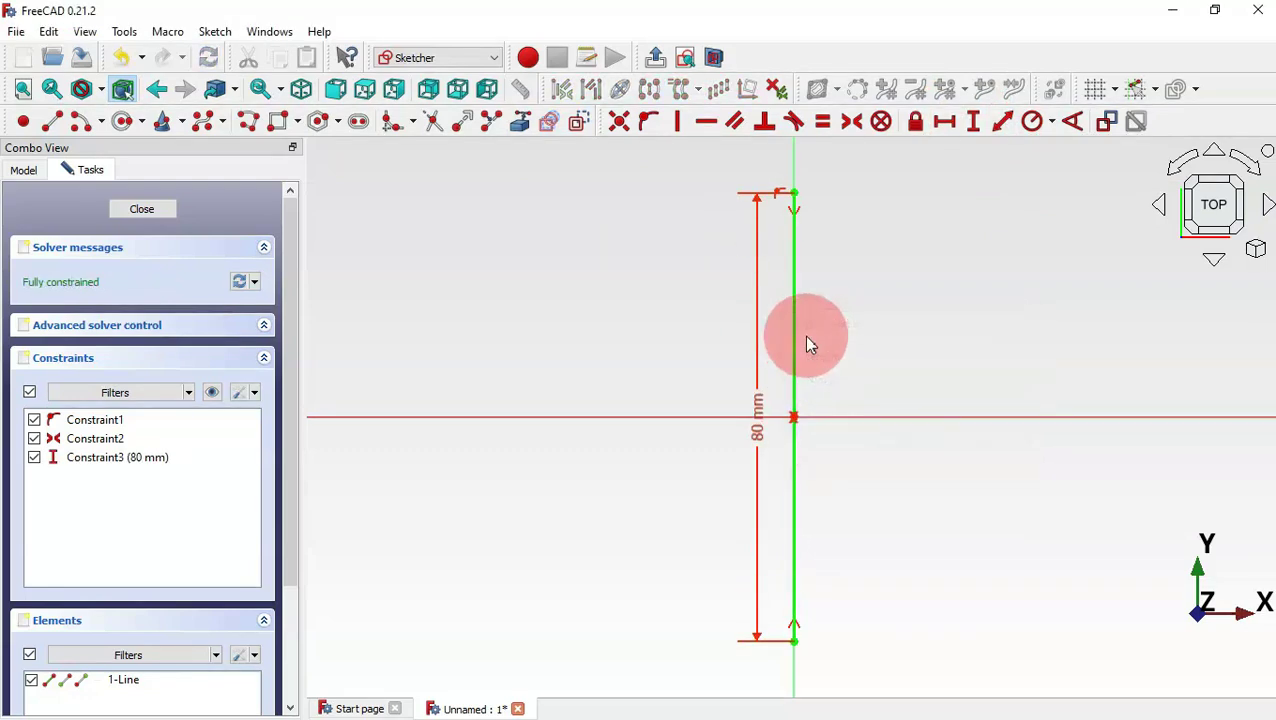
key(Escape)
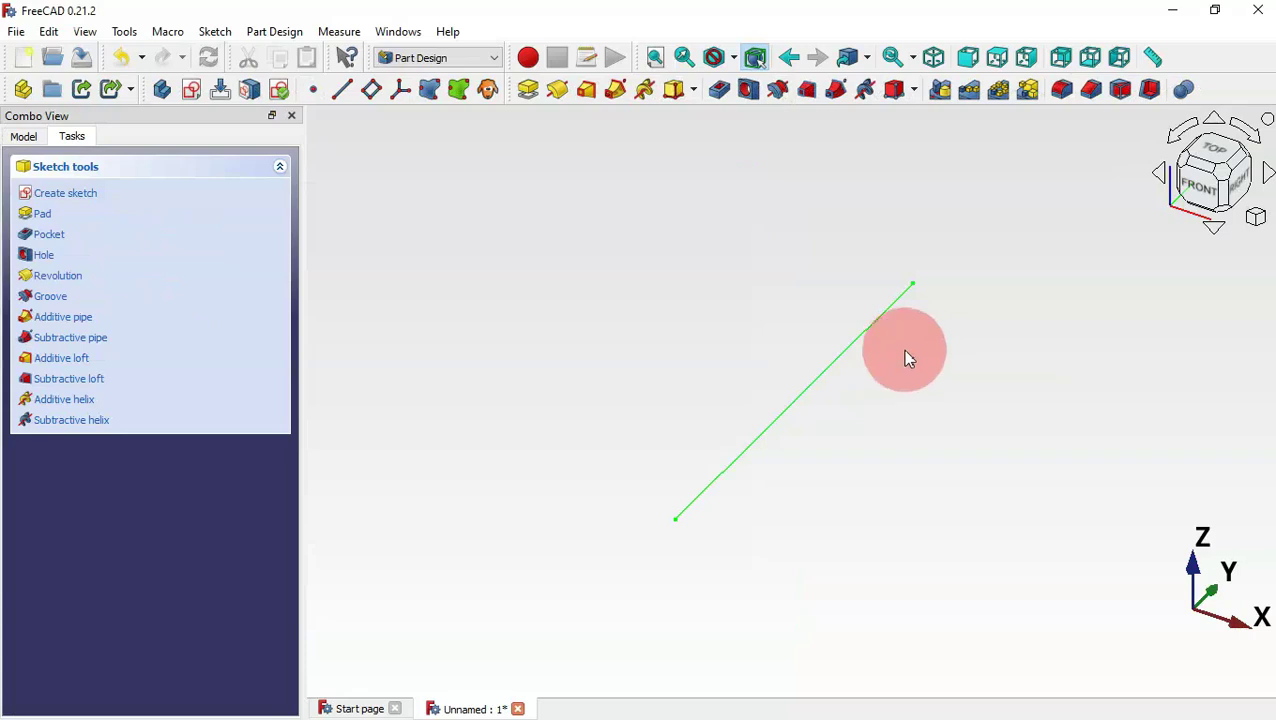
click(752, 316)
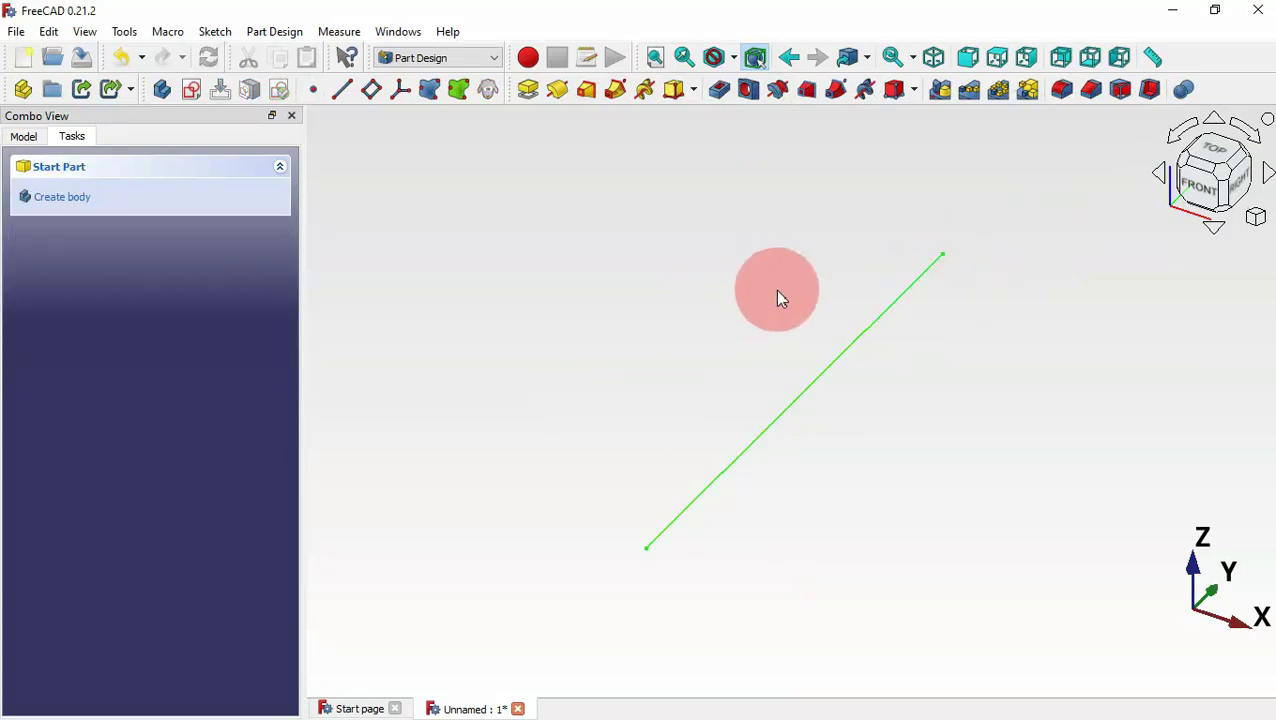
Switch to the Sheet Metal workbench and make a base wall from the line sketch.
click(455, 57)
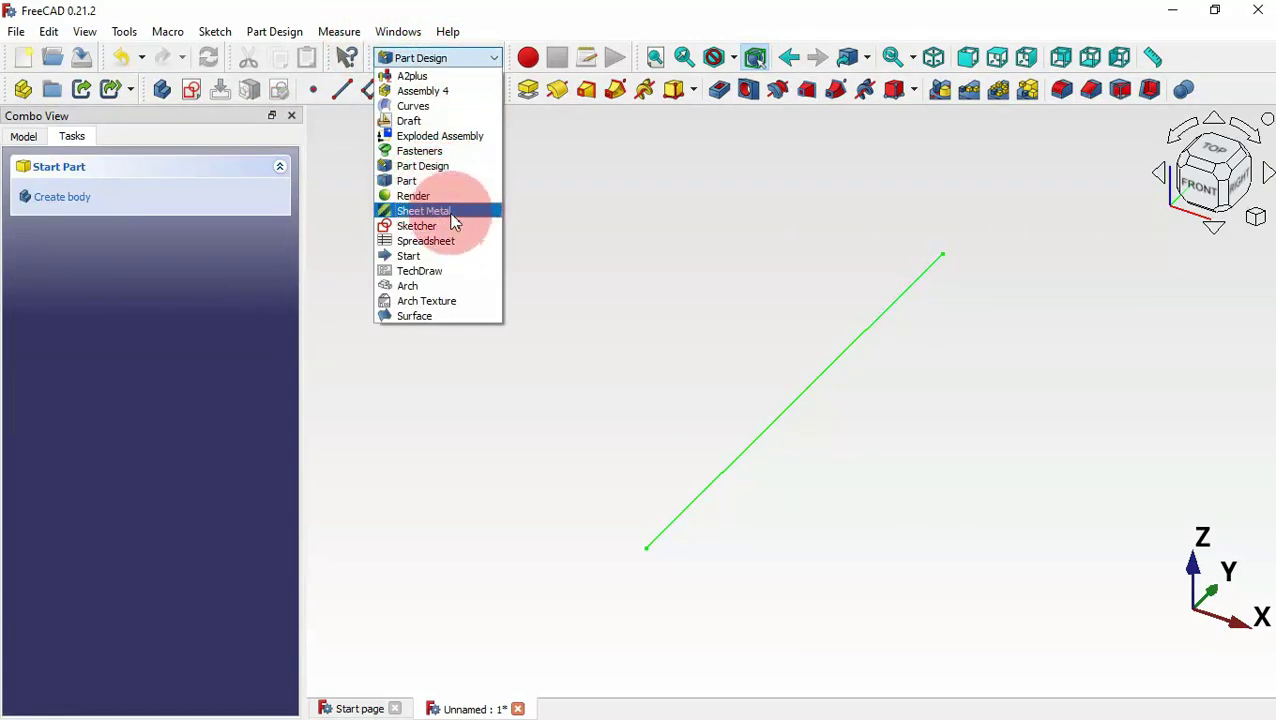
click(437, 211)
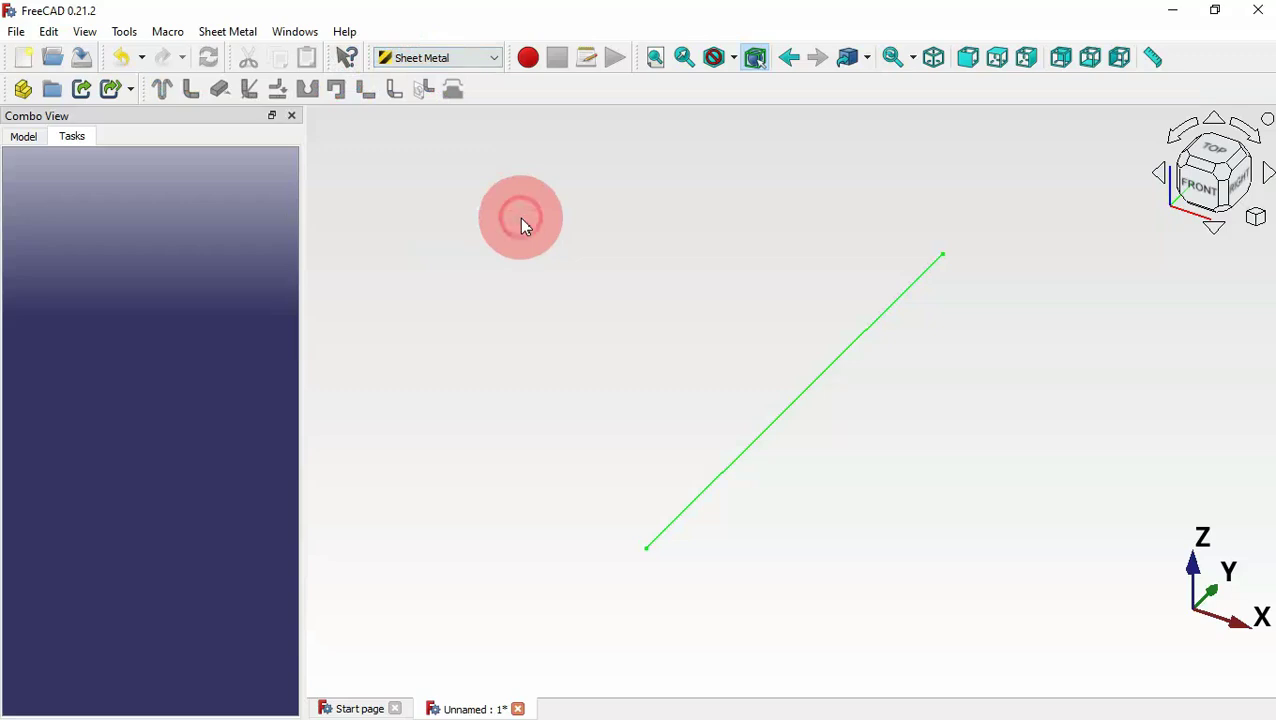
click(29, 142)
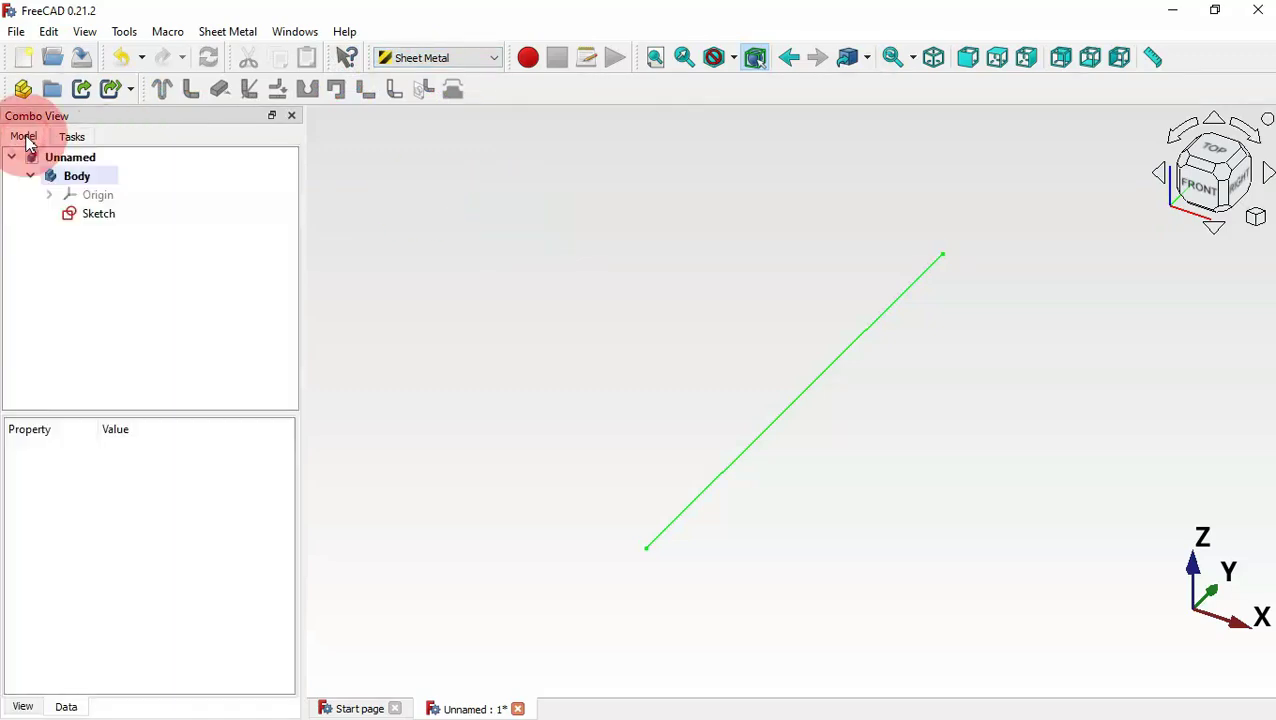
click(104, 219)
click(179, 90)
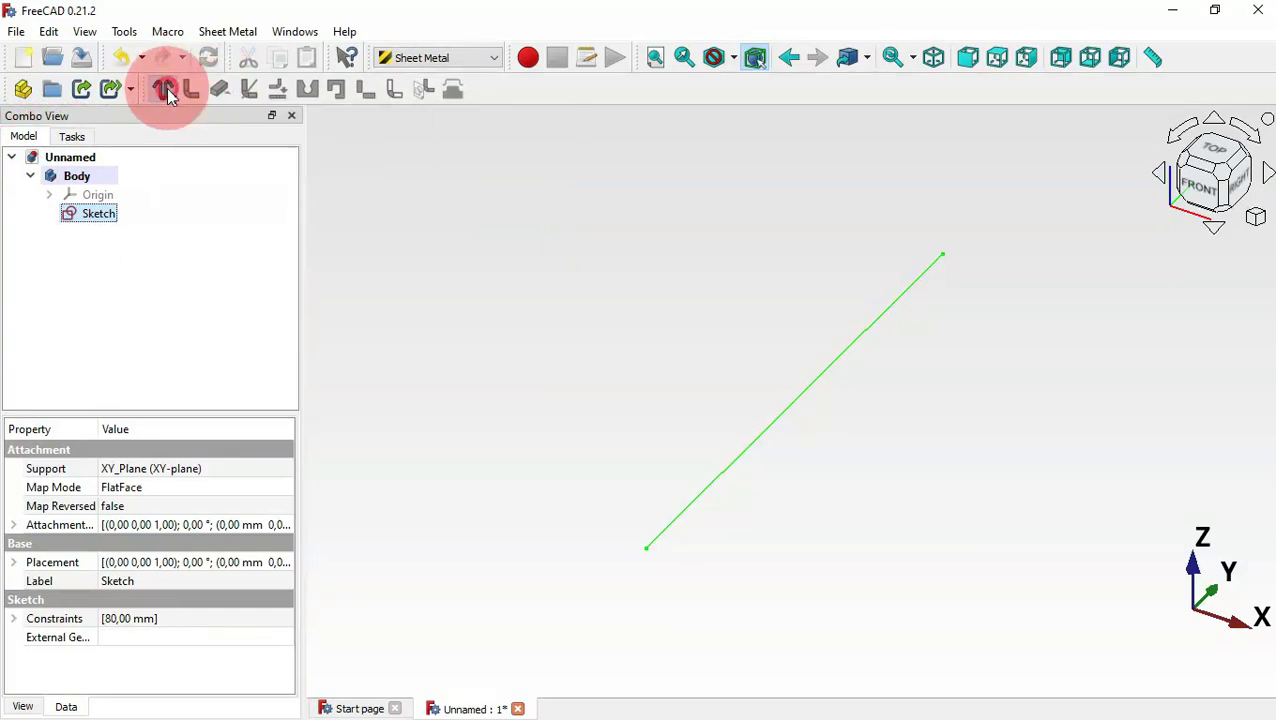
click(454, 340)
key(v)
key(f)
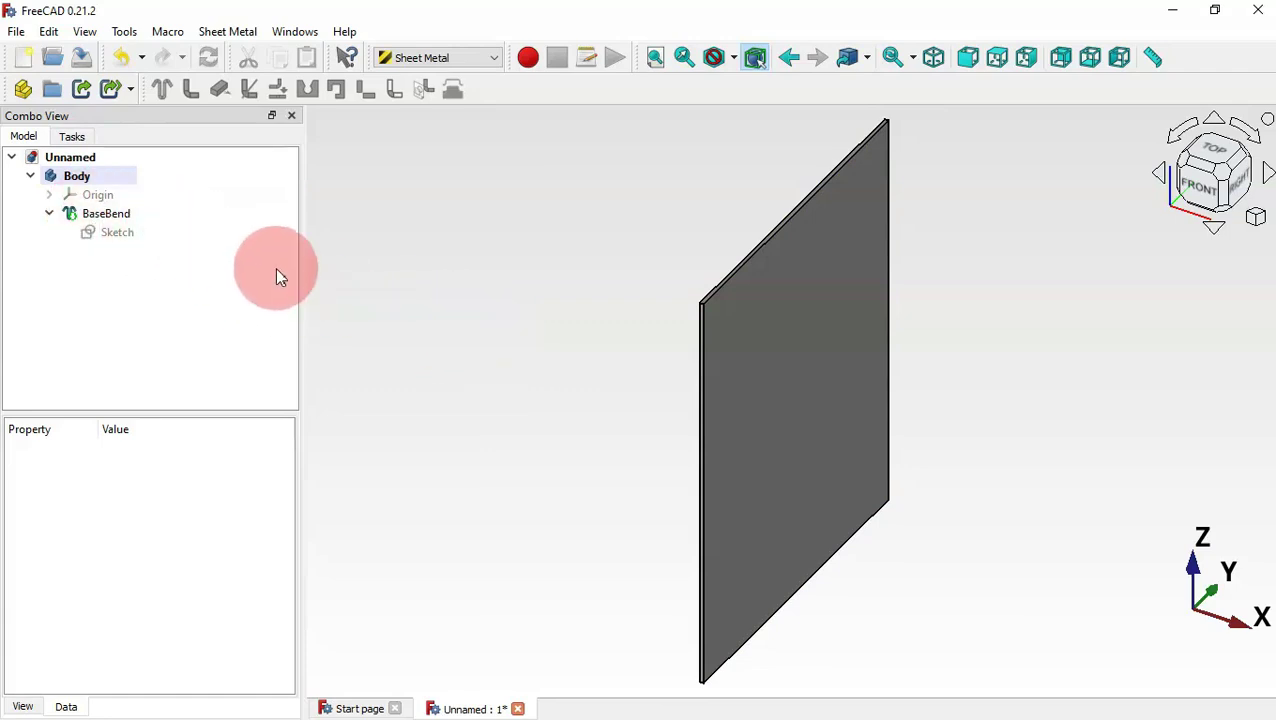
Check the base wall's parameters against the PDF drawing and set its thickness to 1.2 mm.
click(94, 217)
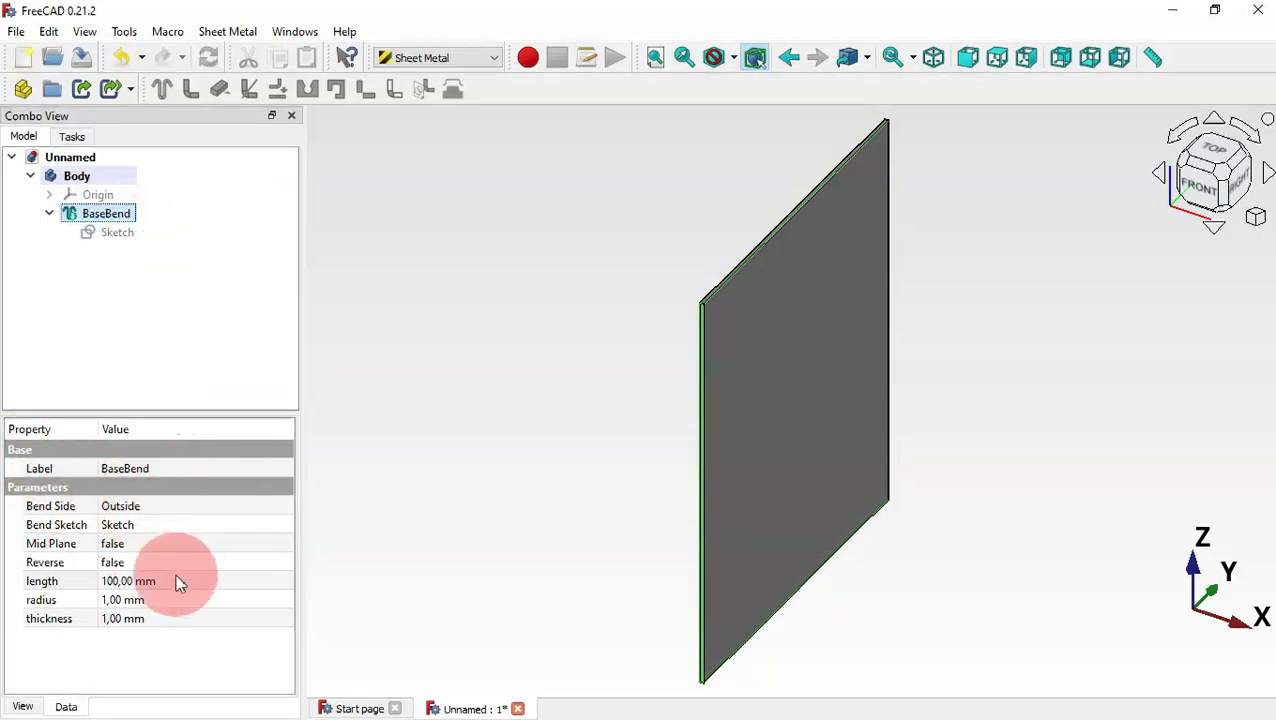
key(alt+Tab)
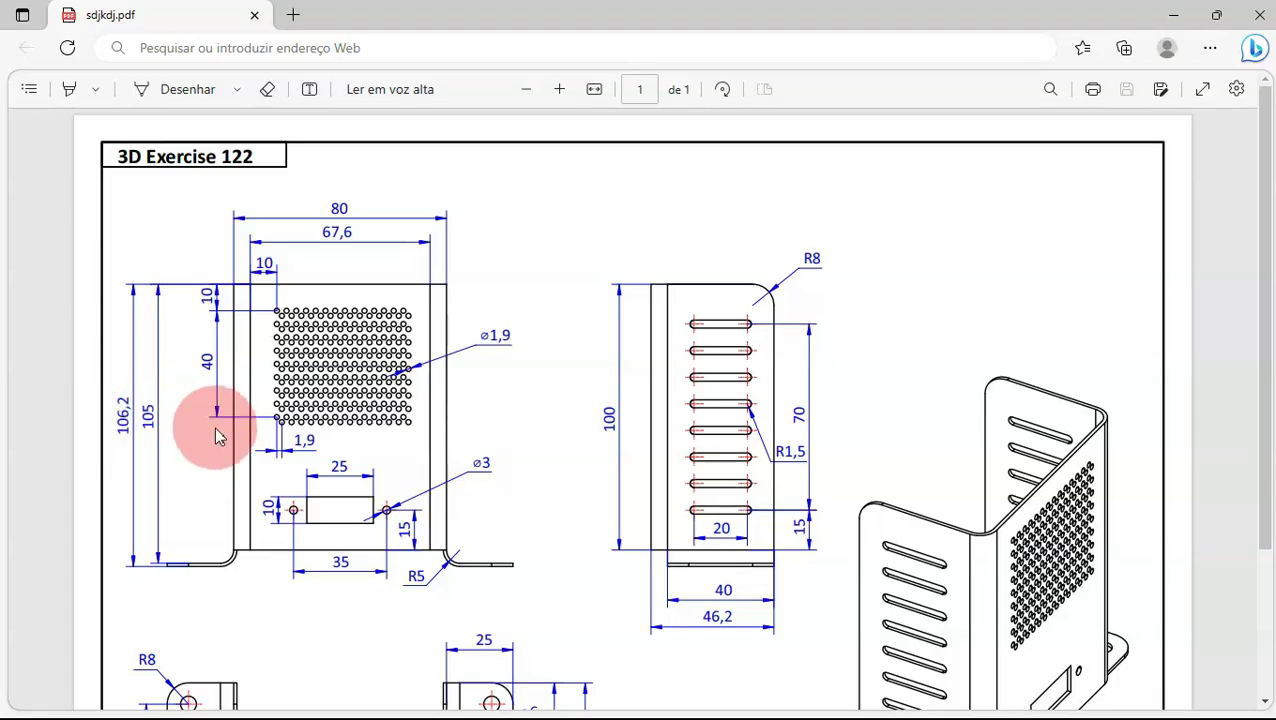
key(alt+Tab)
click(180, 618)
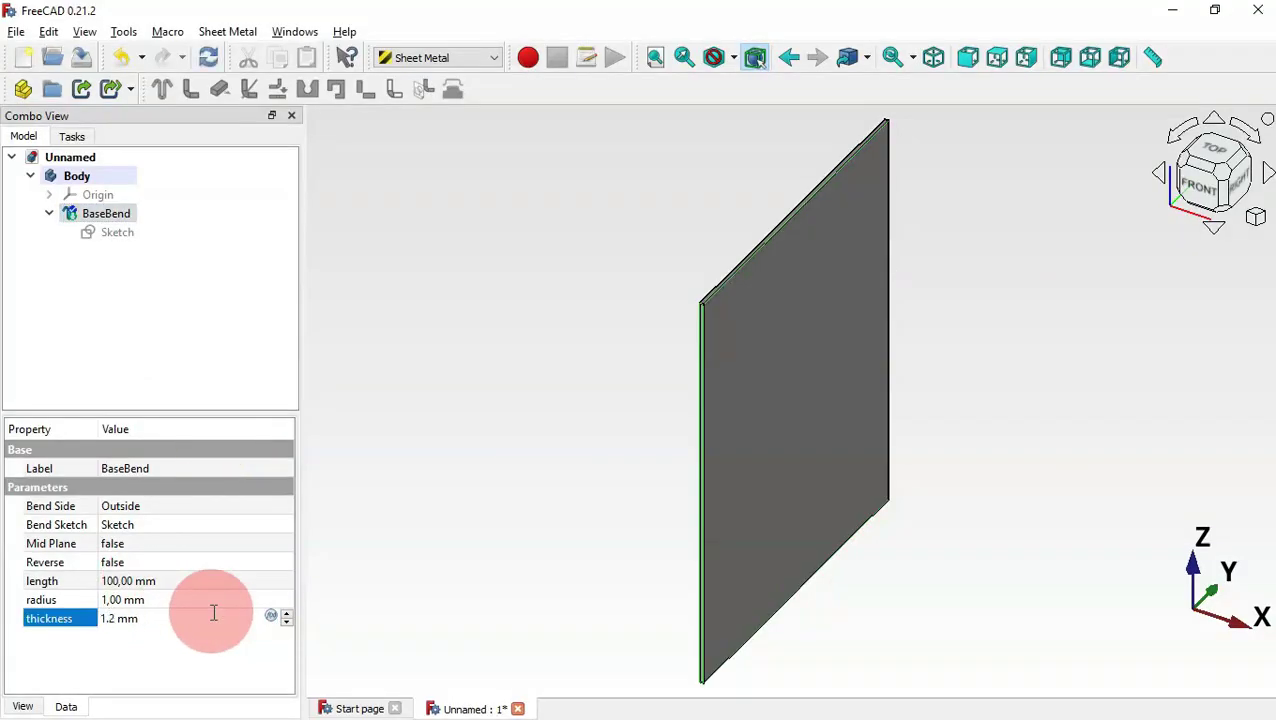
key(Return)
click(473, 507)
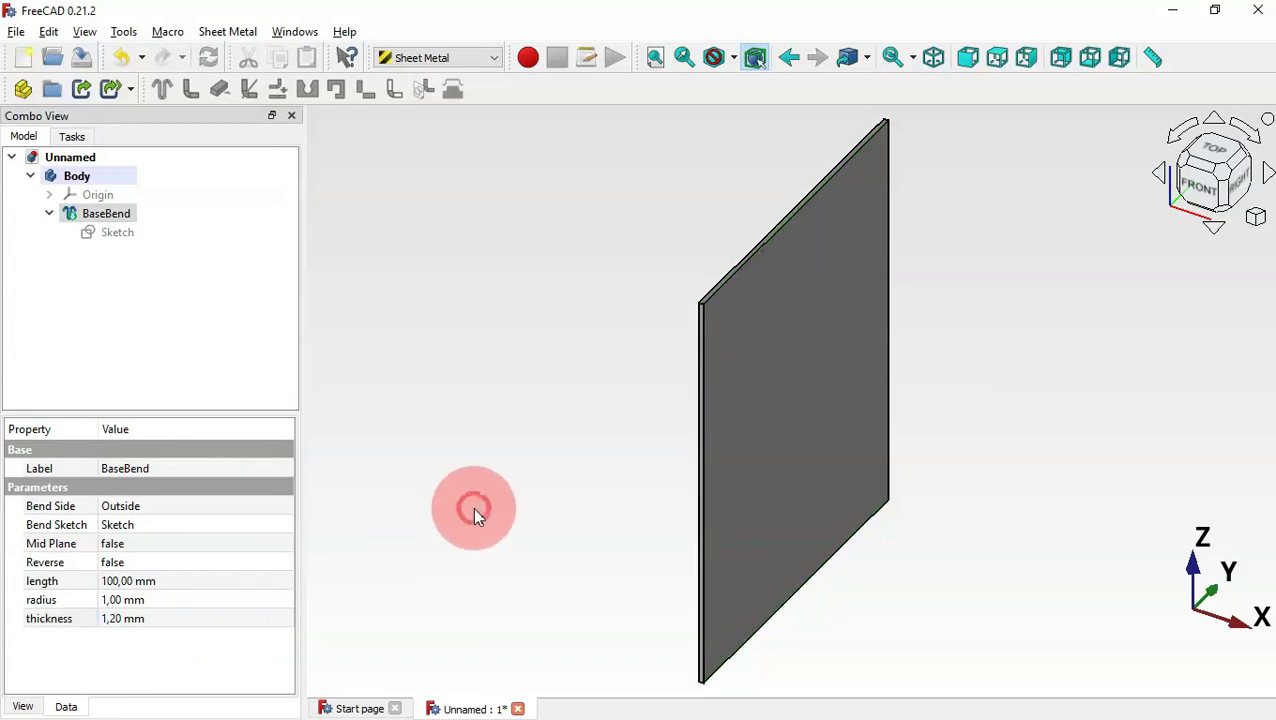
Show the body's origin and examine from the front which side of the vertical axis the sheet thickness lies on.
click(107, 197)
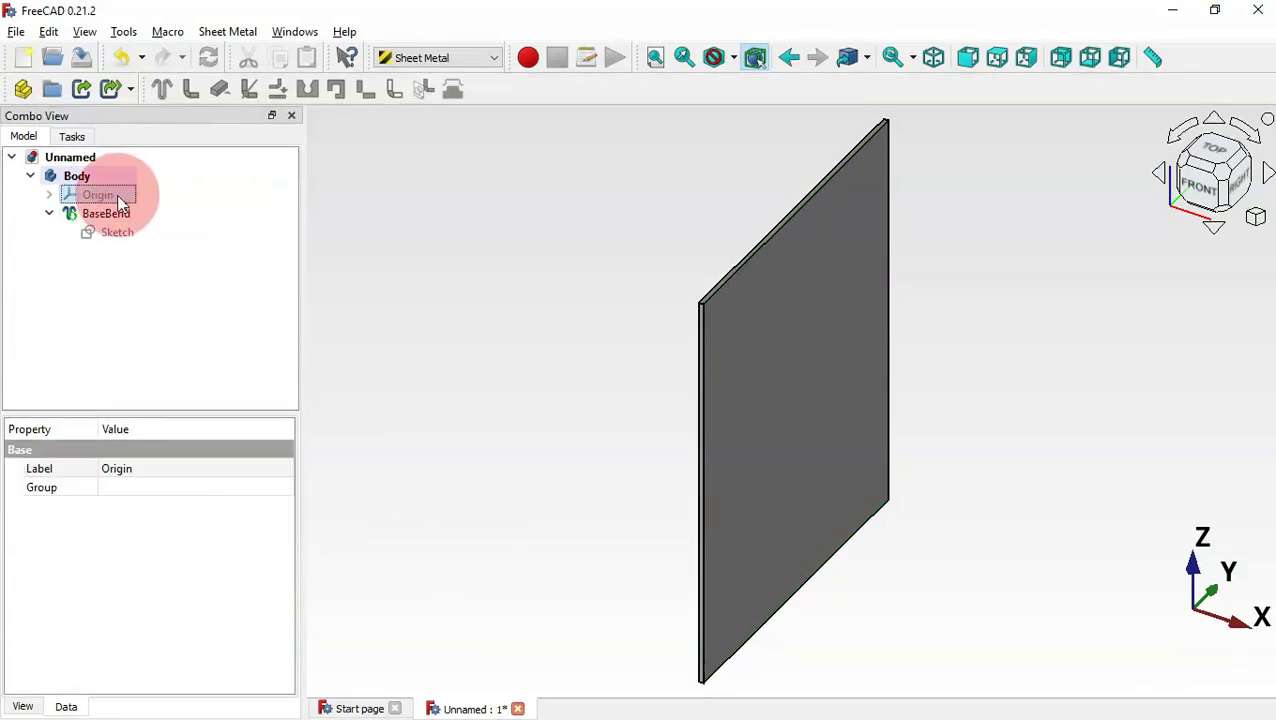
key(space)
click(1082, 333)
click(1232, 245)
click(1212, 177)
click(866, 280)
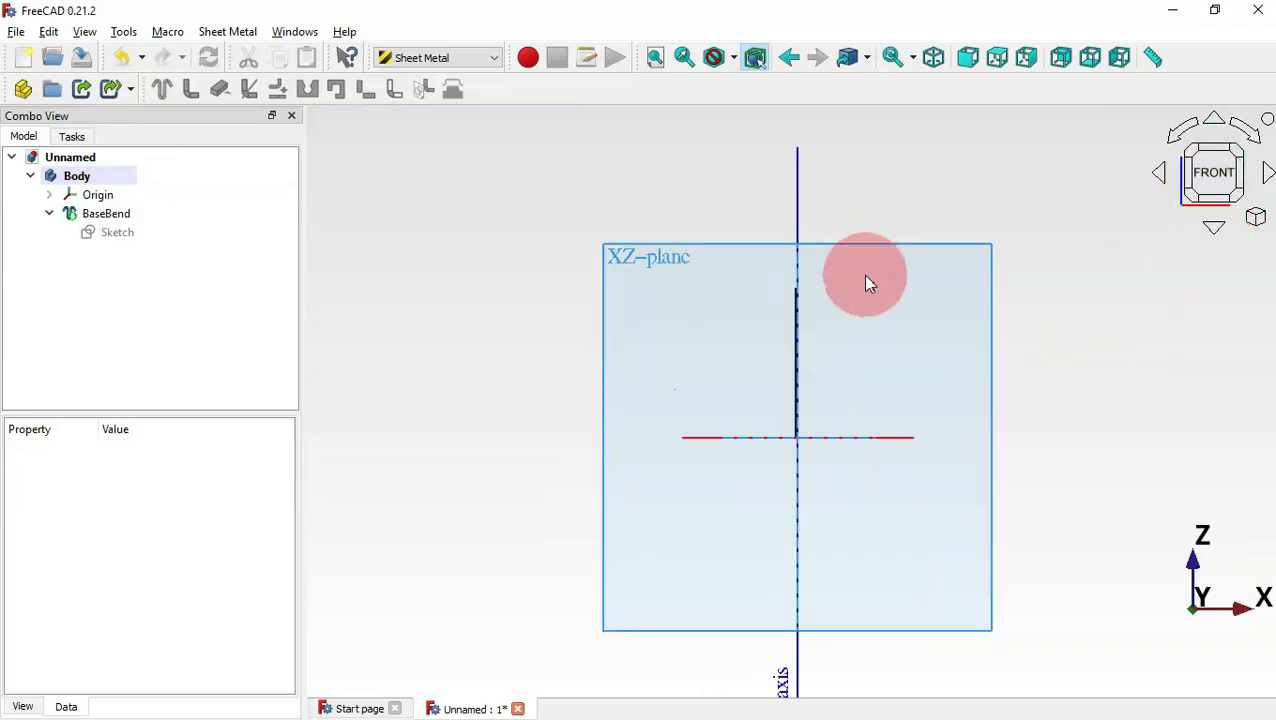
scroll(797, 295, up, 5)
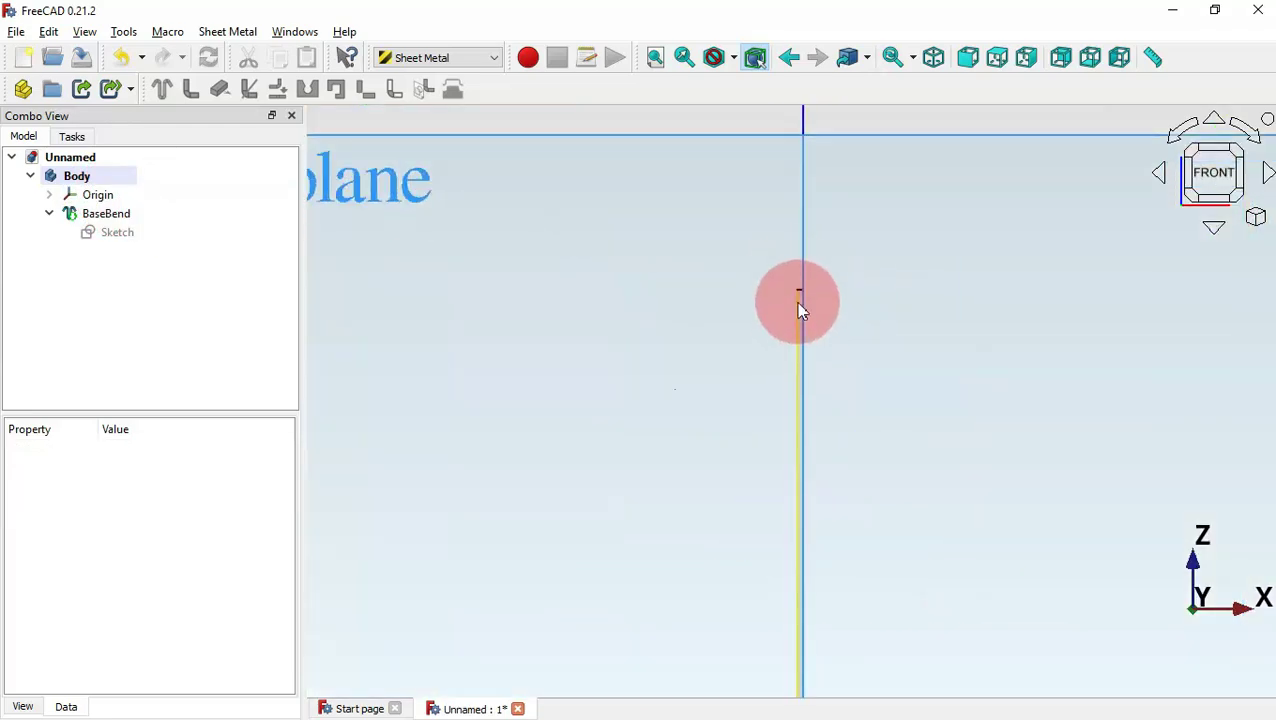
scroll(815, 295, up, 2)
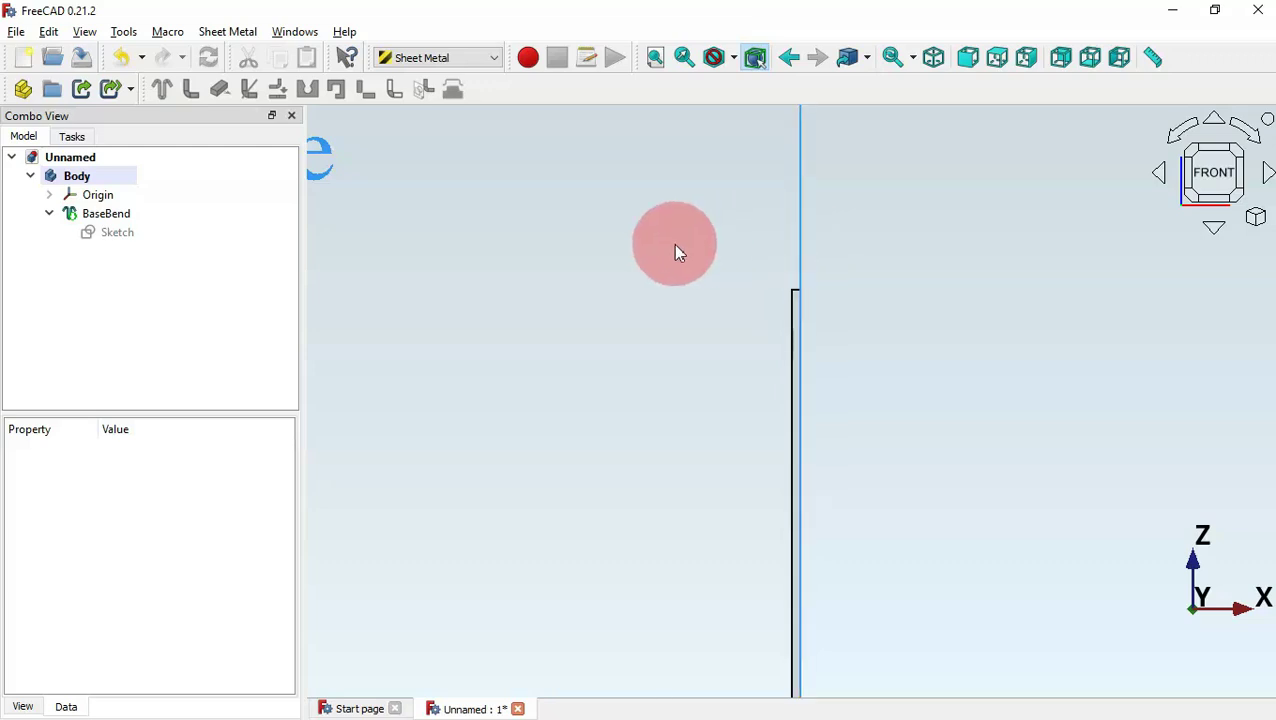
Centre the base wall on the origin by setting its bend side to Middle and its mid plane option to true.
click(124, 215)
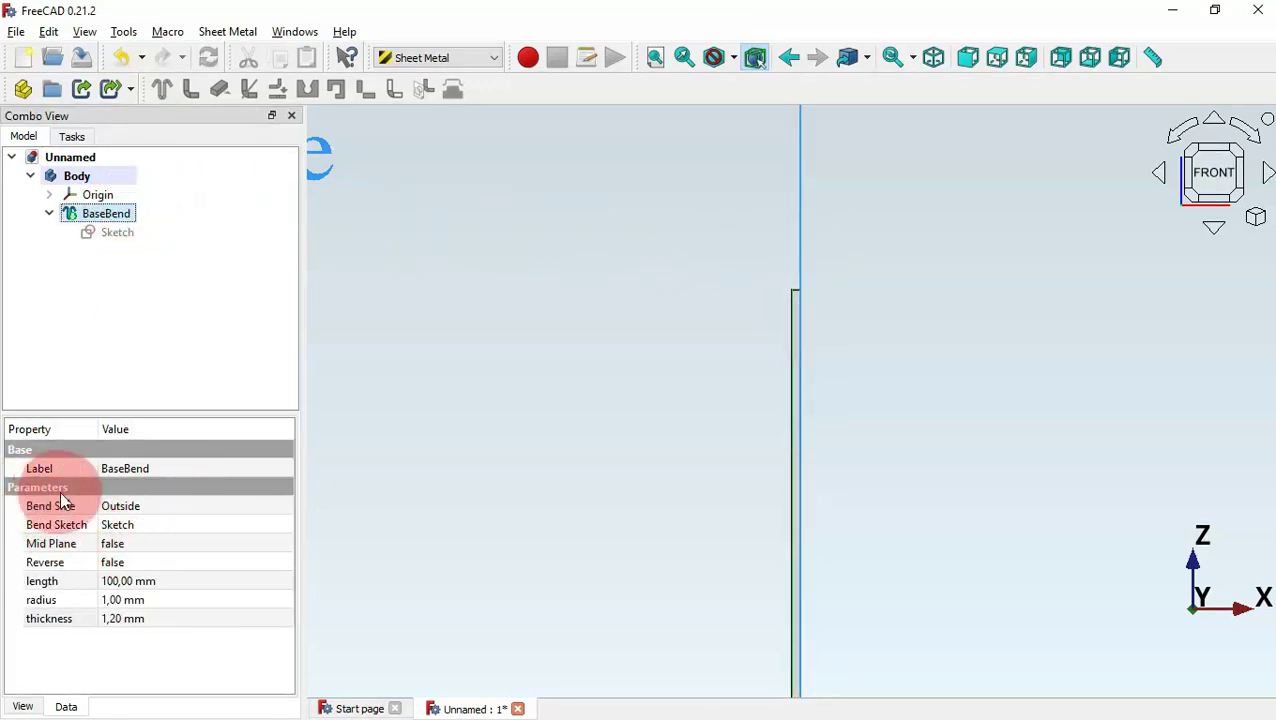
click(150, 507)
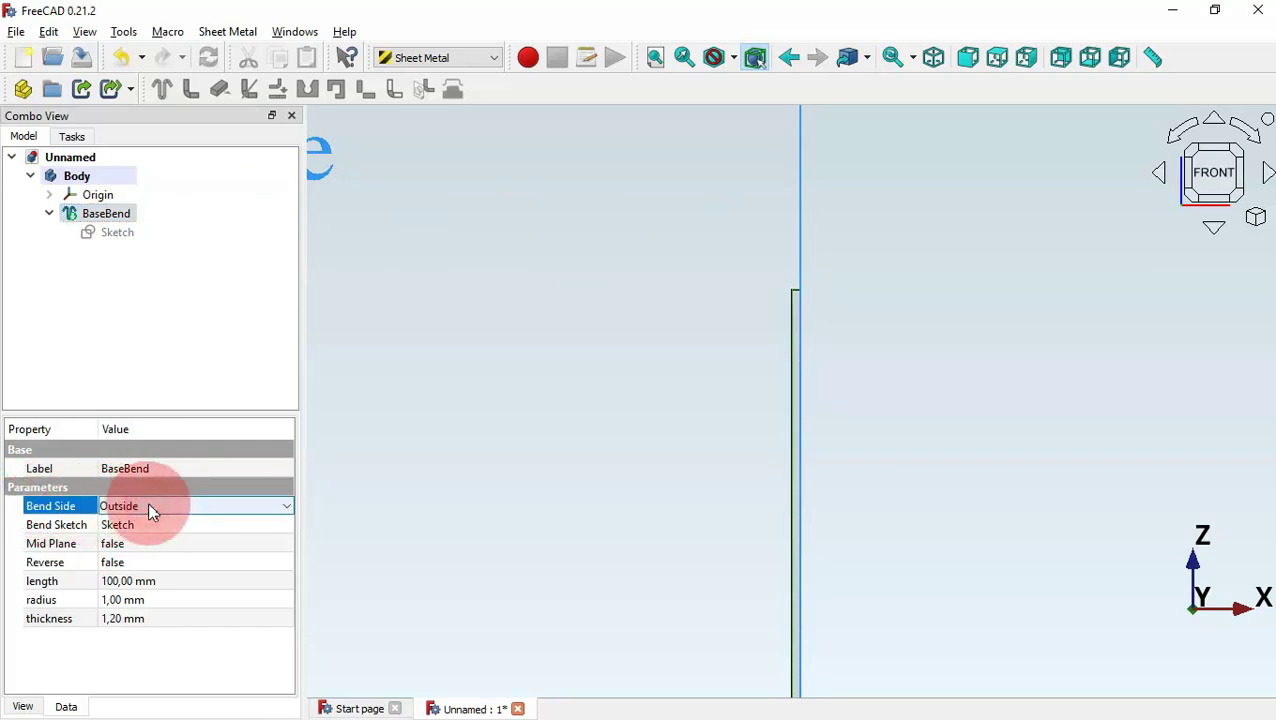
click(150, 507)
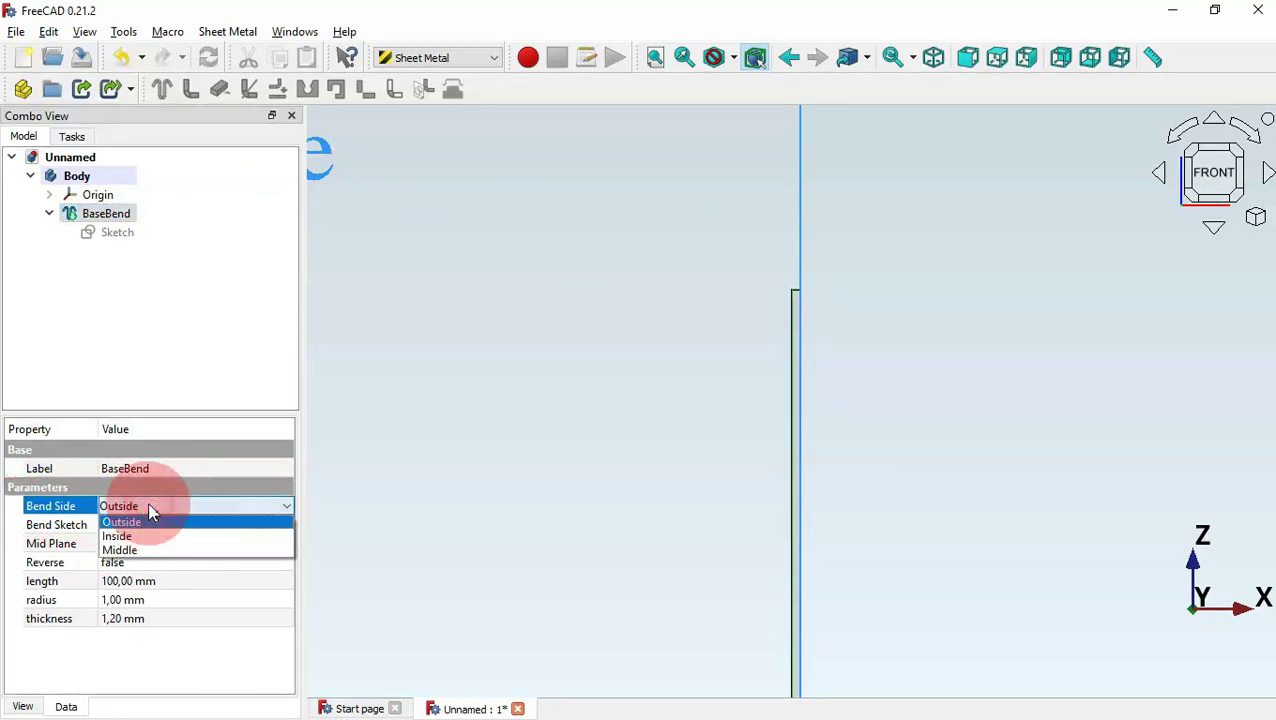
click(184, 549)
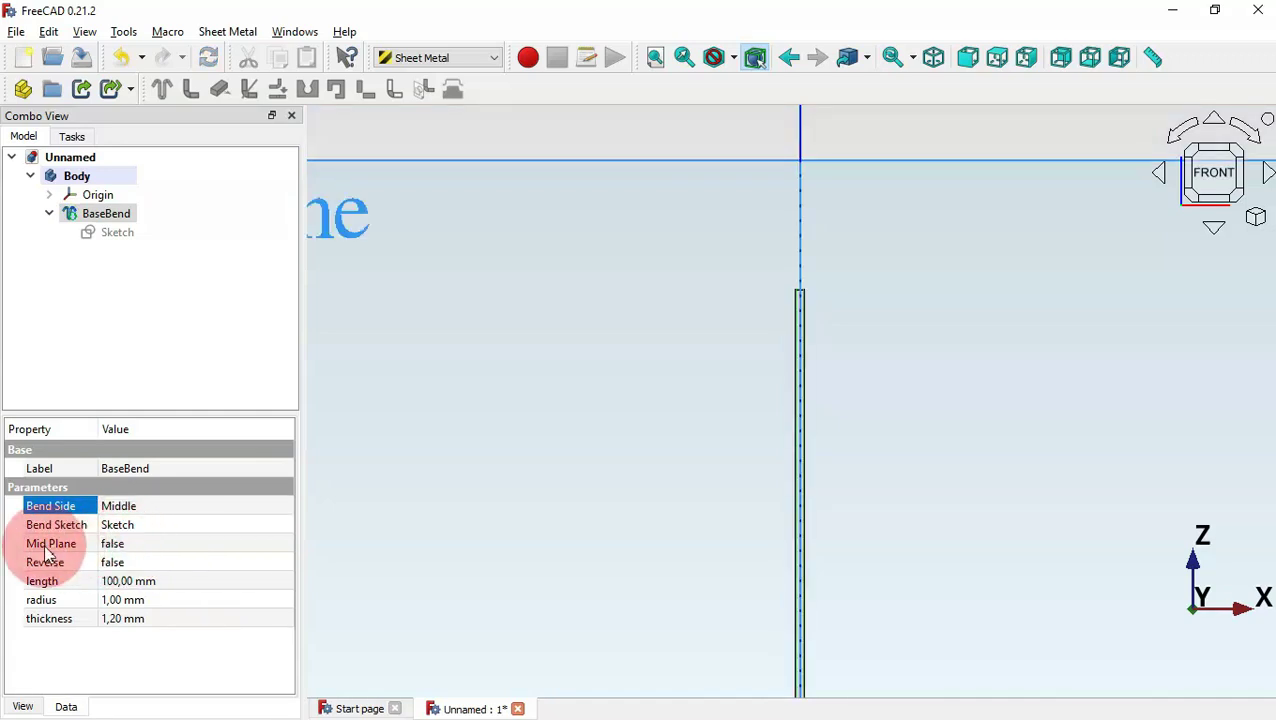
click(149, 543)
click(149, 543)
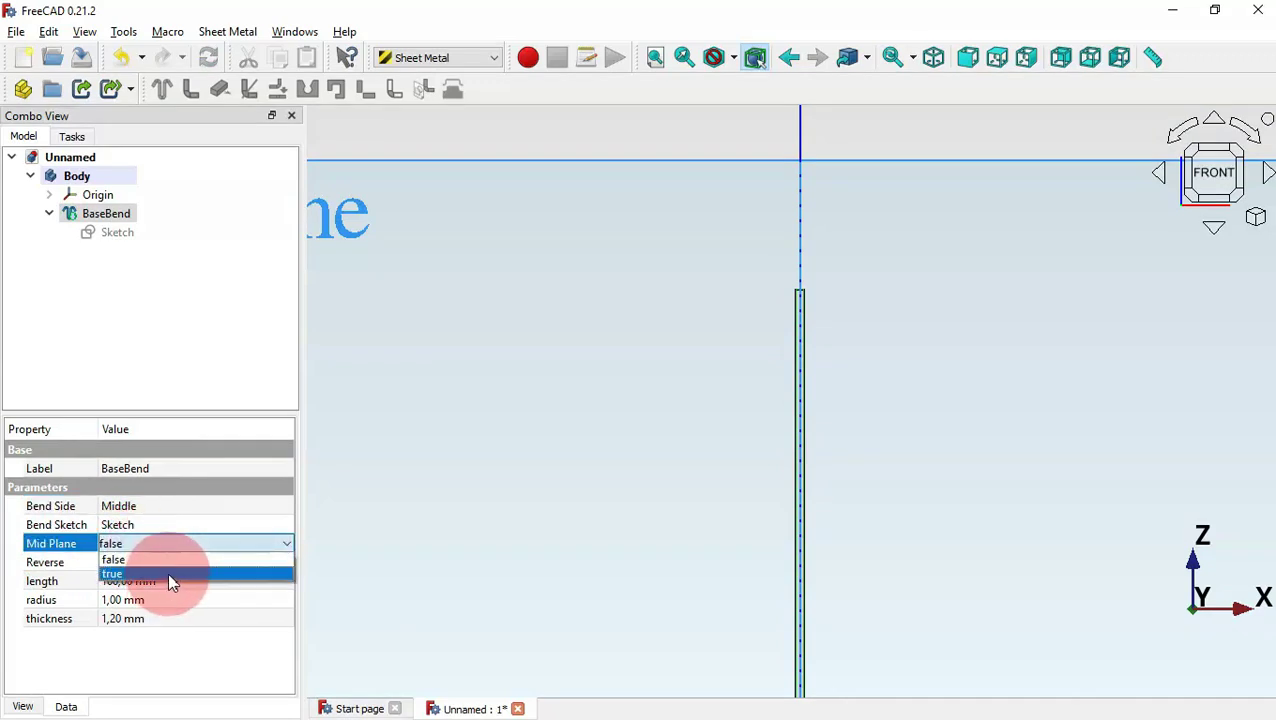
click(170, 574)
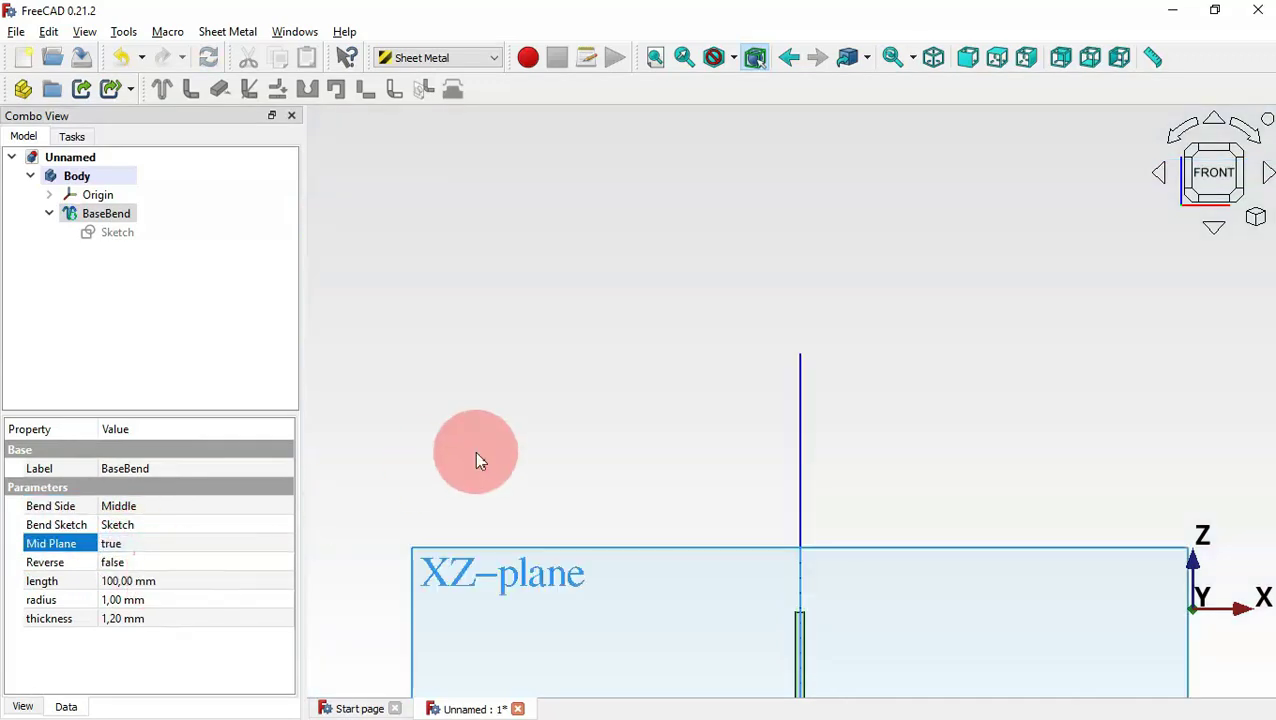
Return to the isometric view and hide the body's origin planes and axes.
click(528, 448)
key(0)
middle_drag(1155, 482, 1048, 455)
key(0)
click(120, 196)
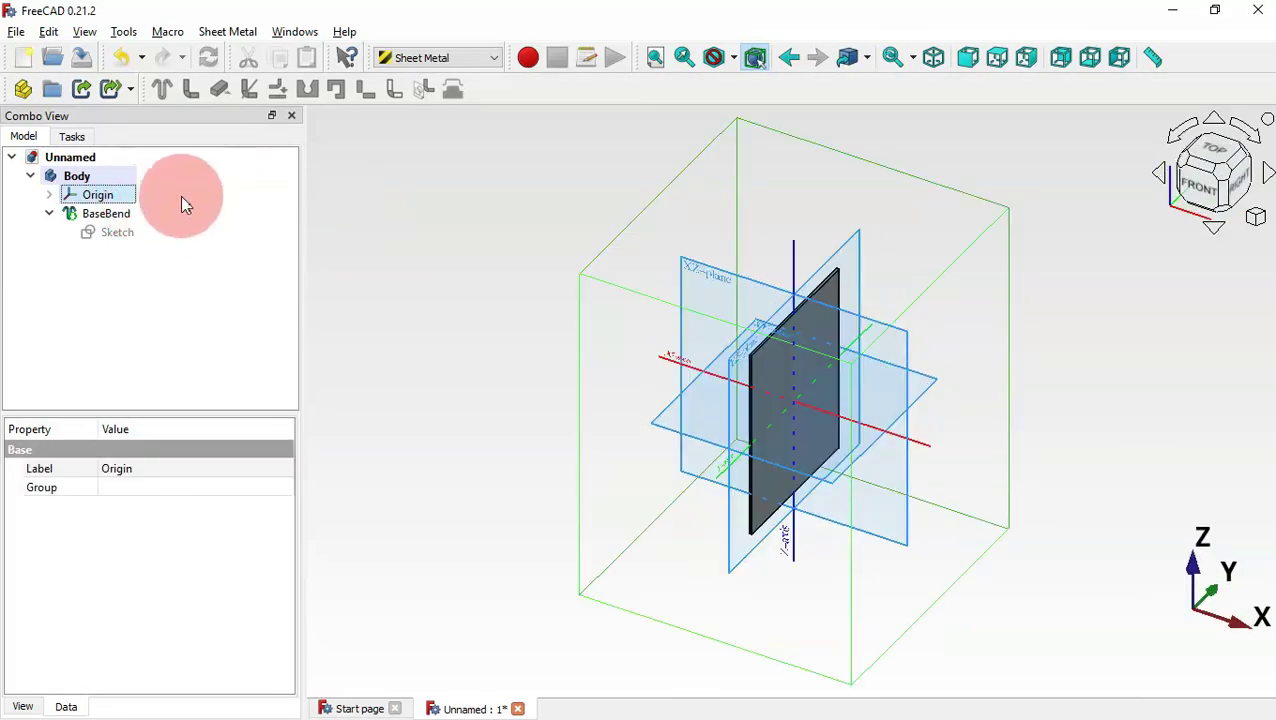
key(space)
click(538, 322)
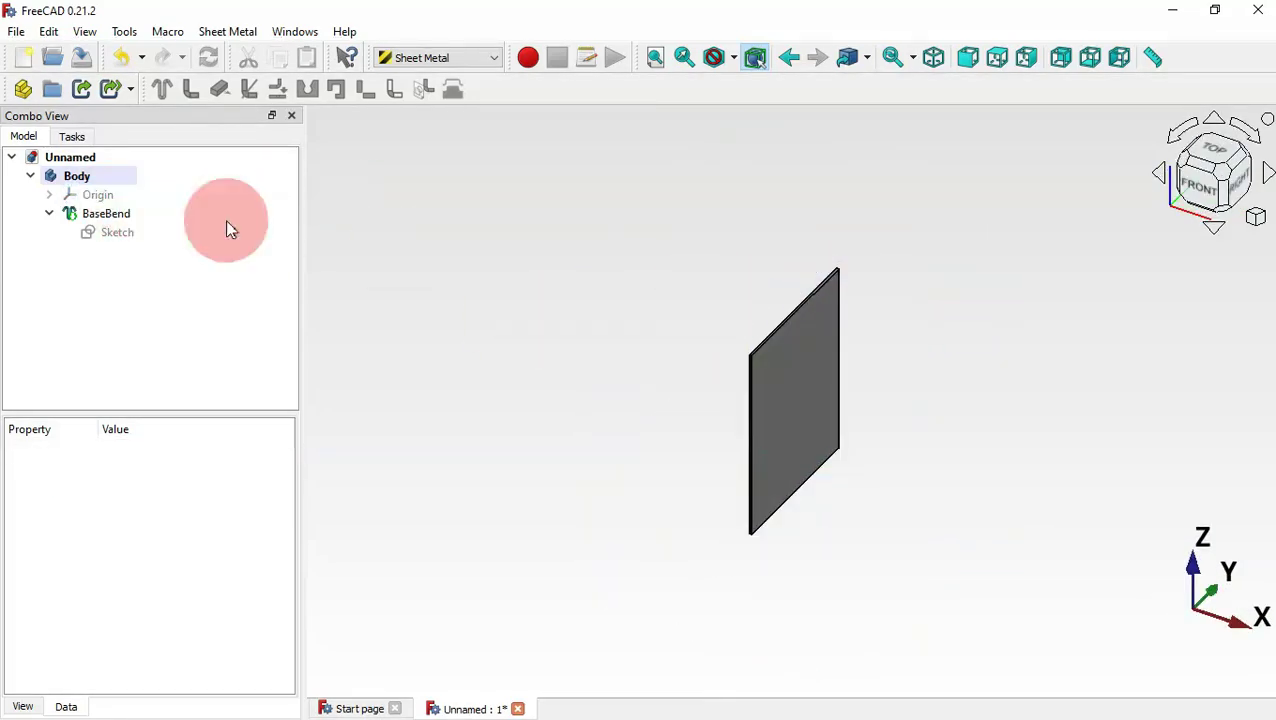
Compare the base wall's length with the PDF drawing and examine there how the side walls join it.
click(122, 213)
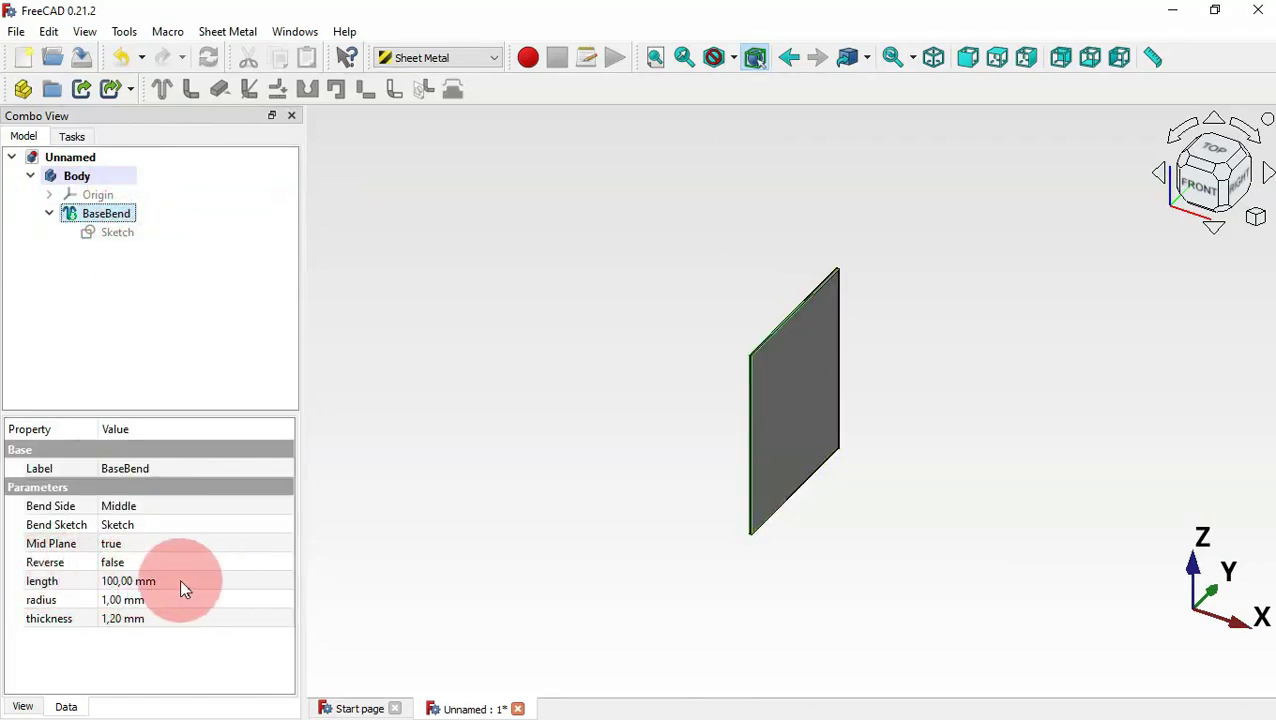
key(alt+Tab)
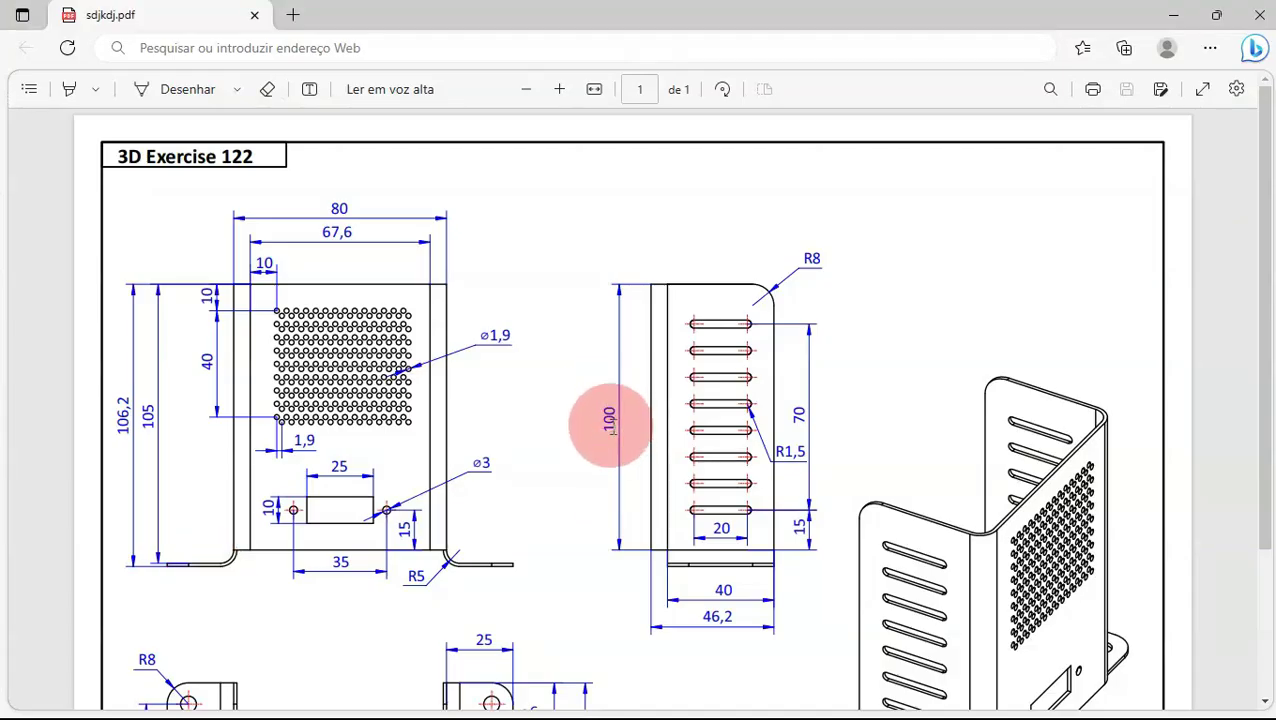
key(alt+Tab)
click(425, 340)
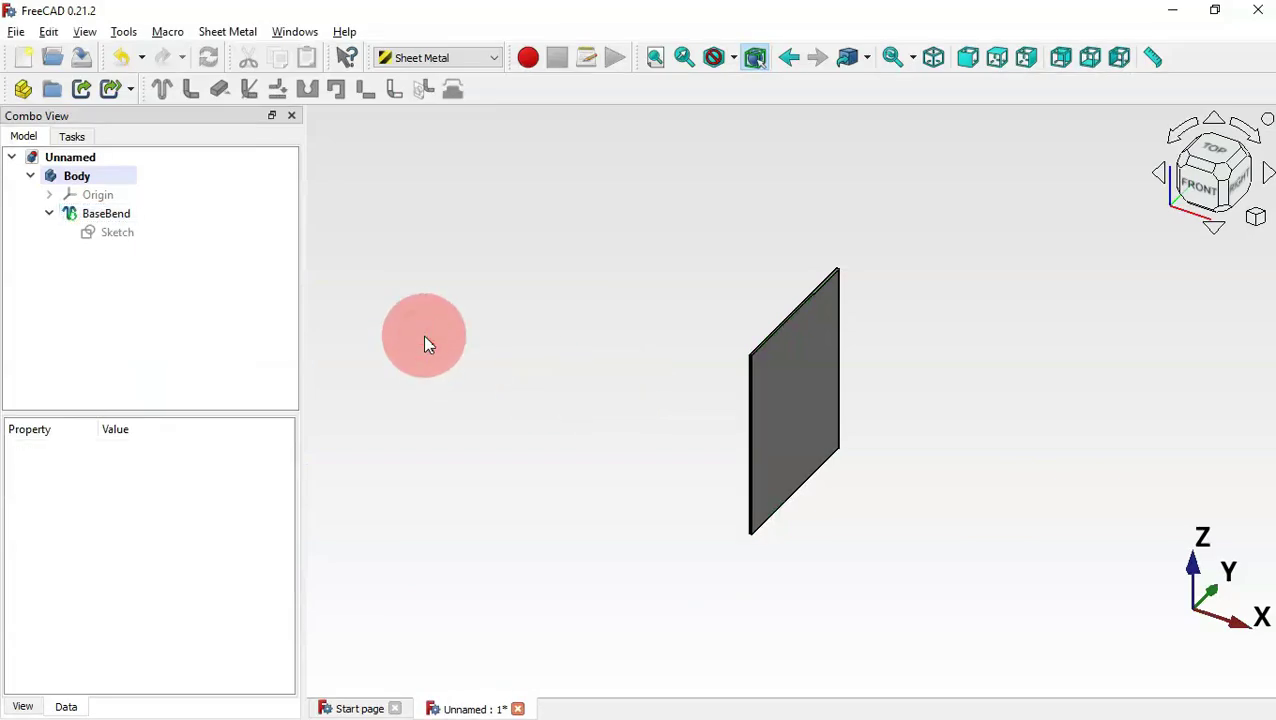
scroll(425, 343, up, 3)
key(alt+Tab)
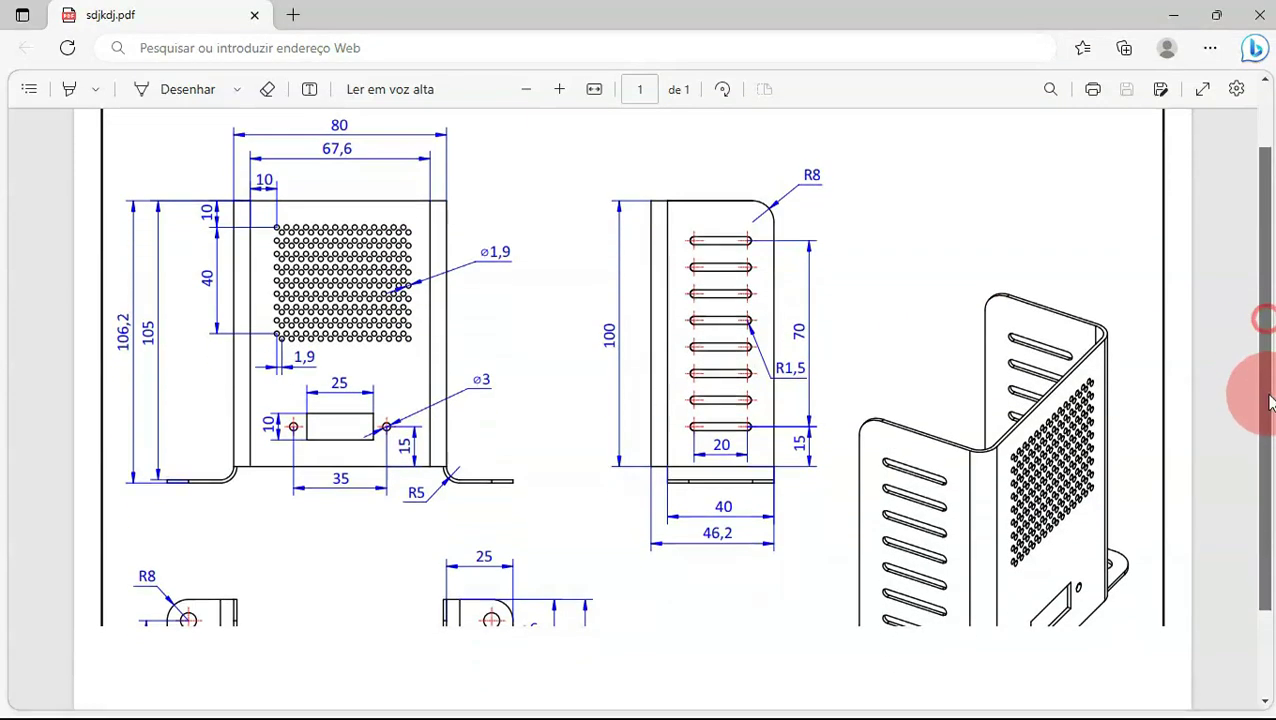
scroll(1200, 410, down, 1)
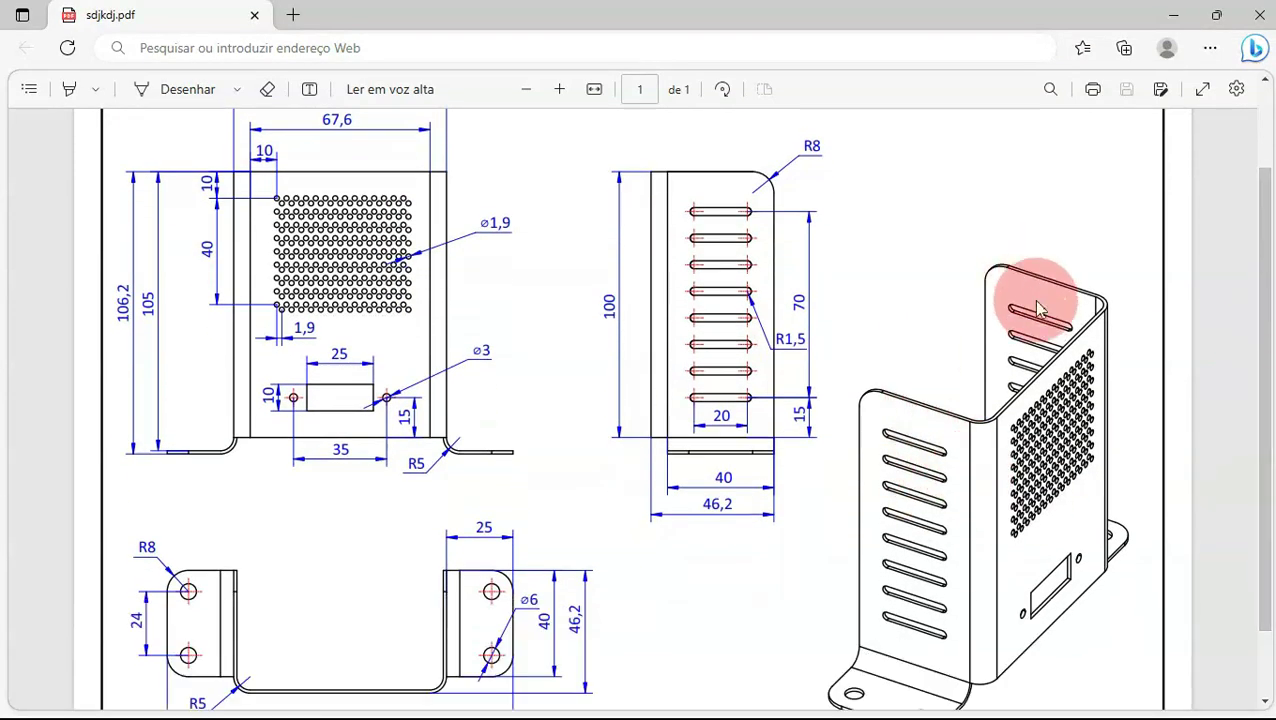
key(alt+Tab)
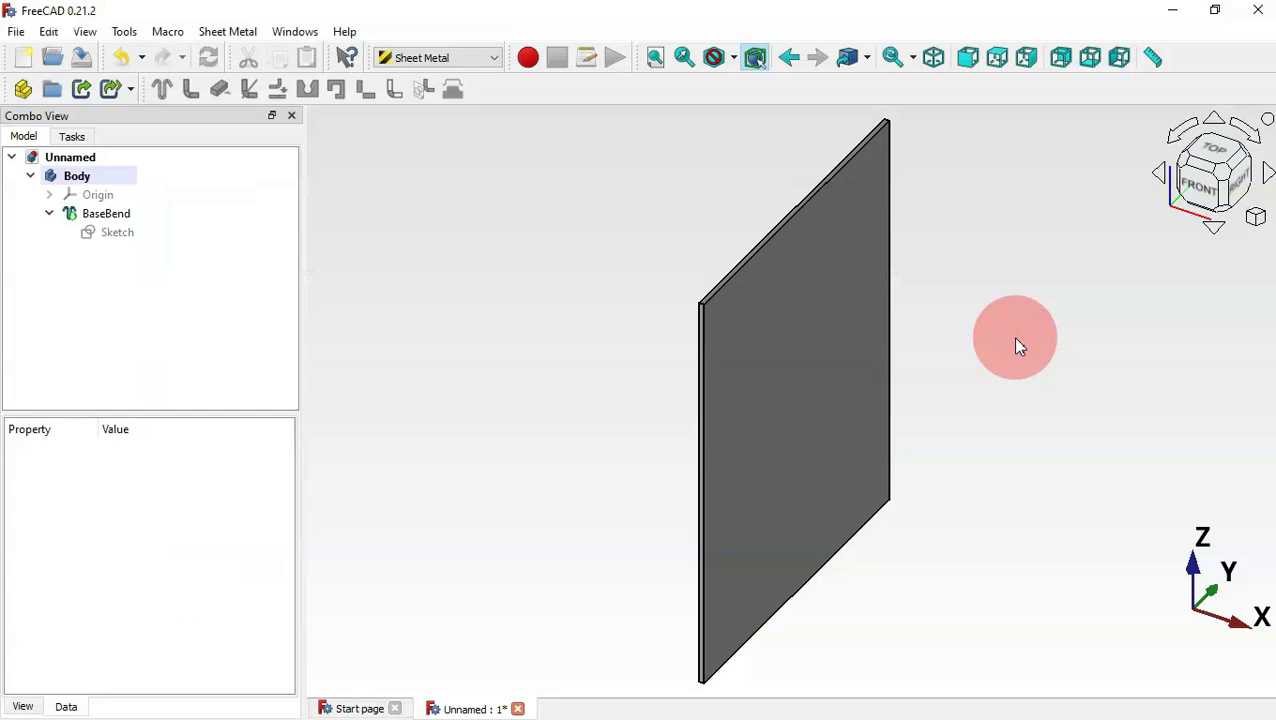
Make sheet metal walls on the two opposite vertical edge faces of the base wall.
click(696, 430)
drag(1034, 404, 897, 403)
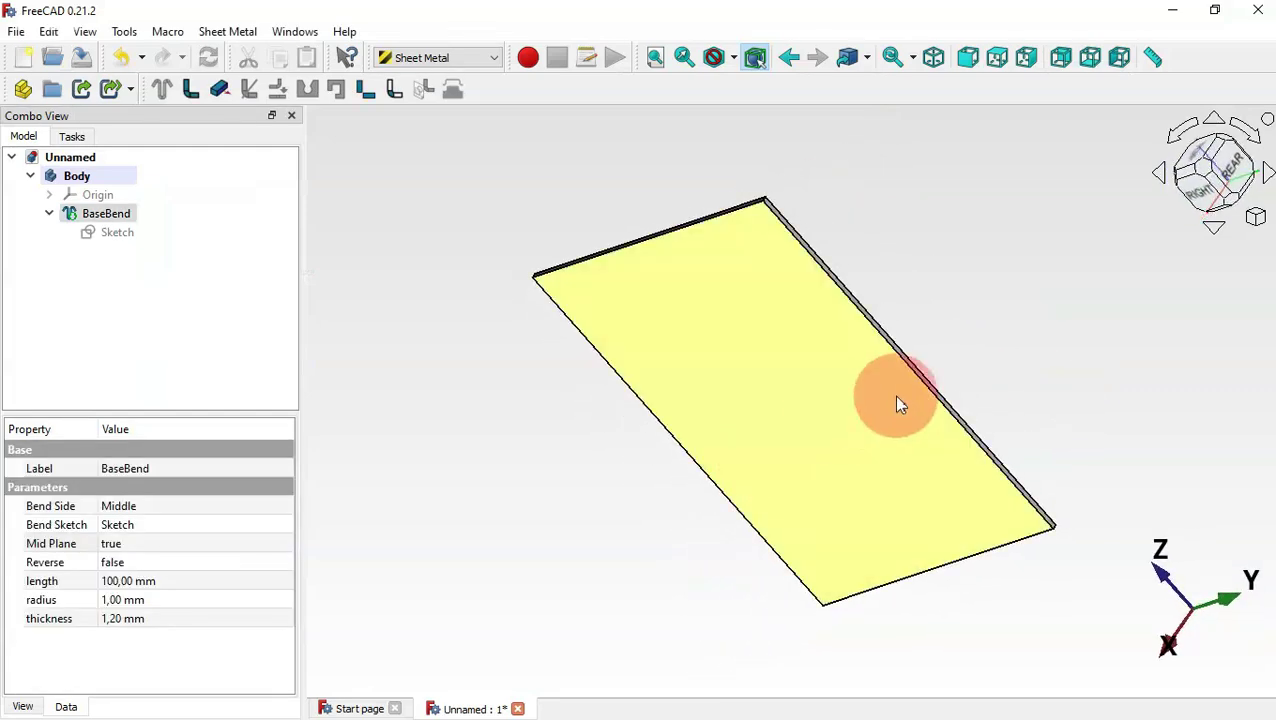
click(935, 384)
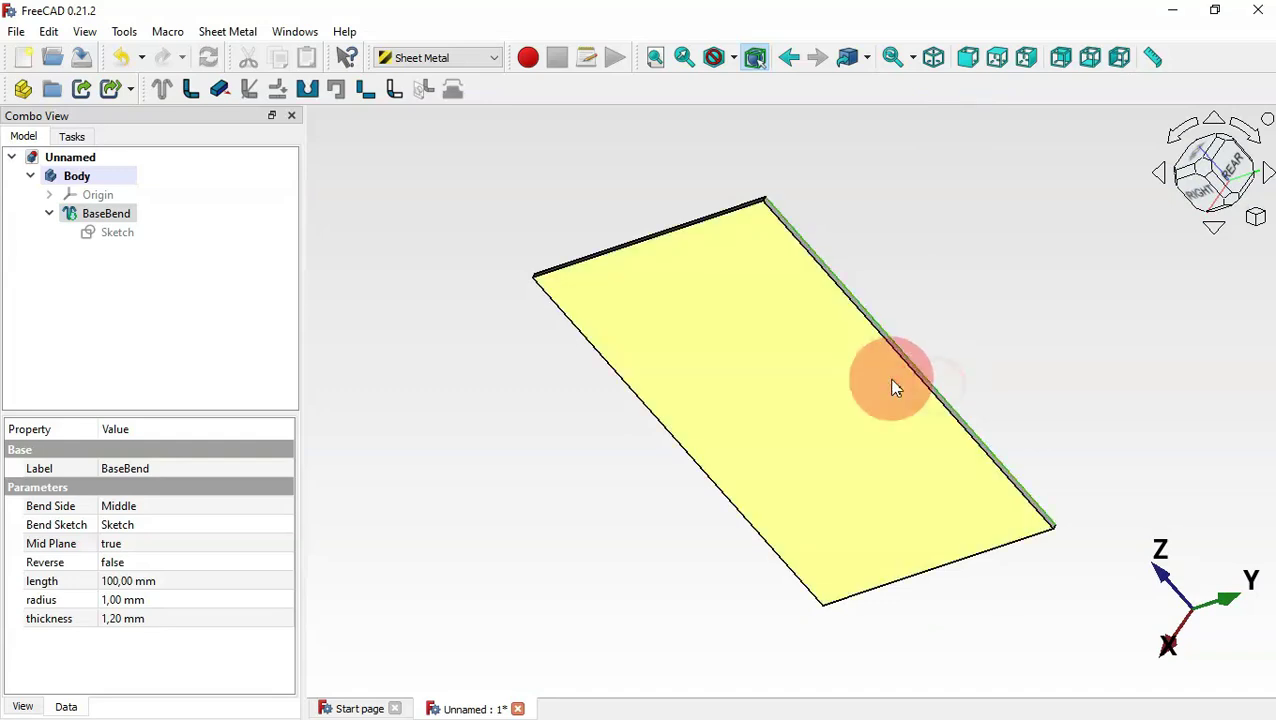
key(0)
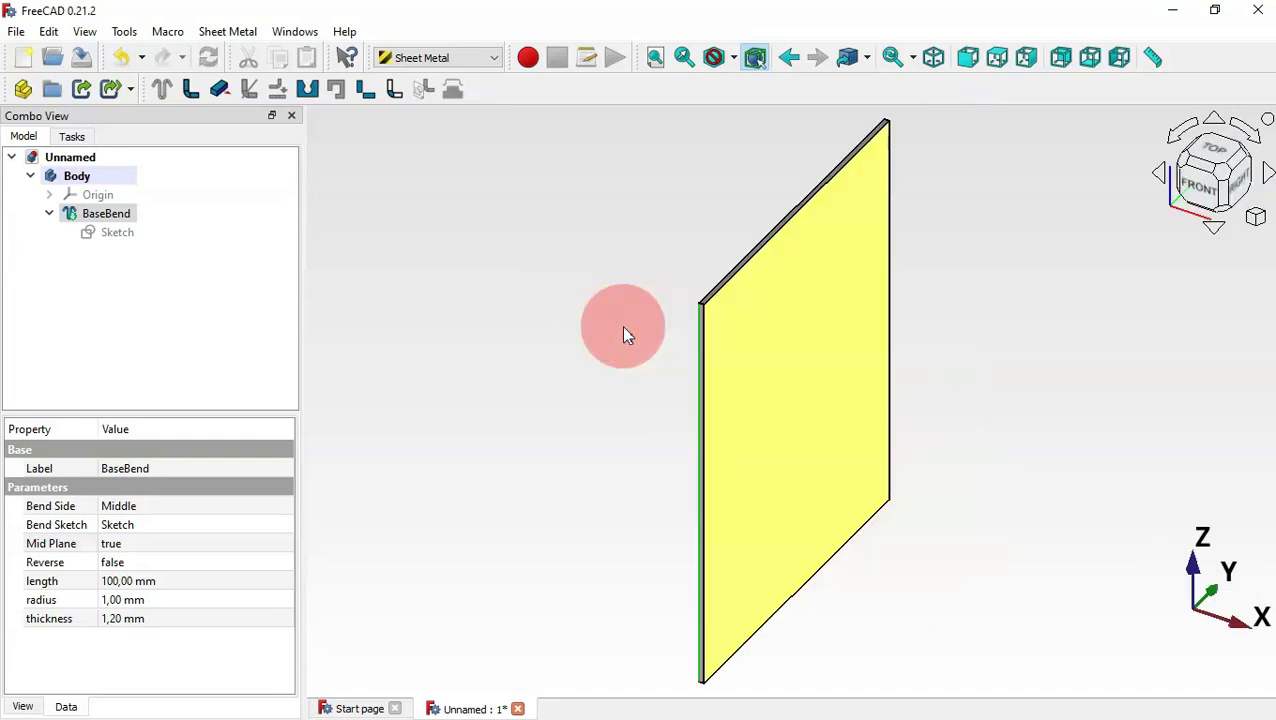
click(198, 93)
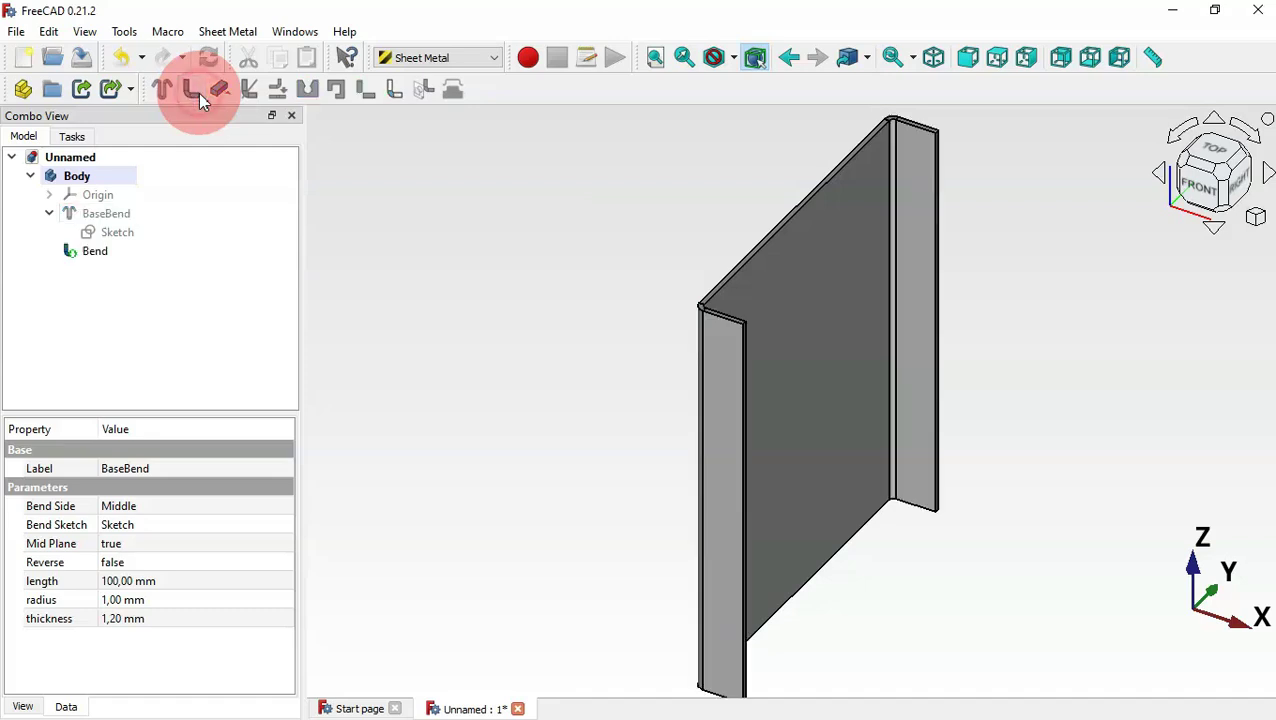
Set the side walls' bend radius to 5 mm, matching the R5 corners in the PDF drawing.
click(94, 251)
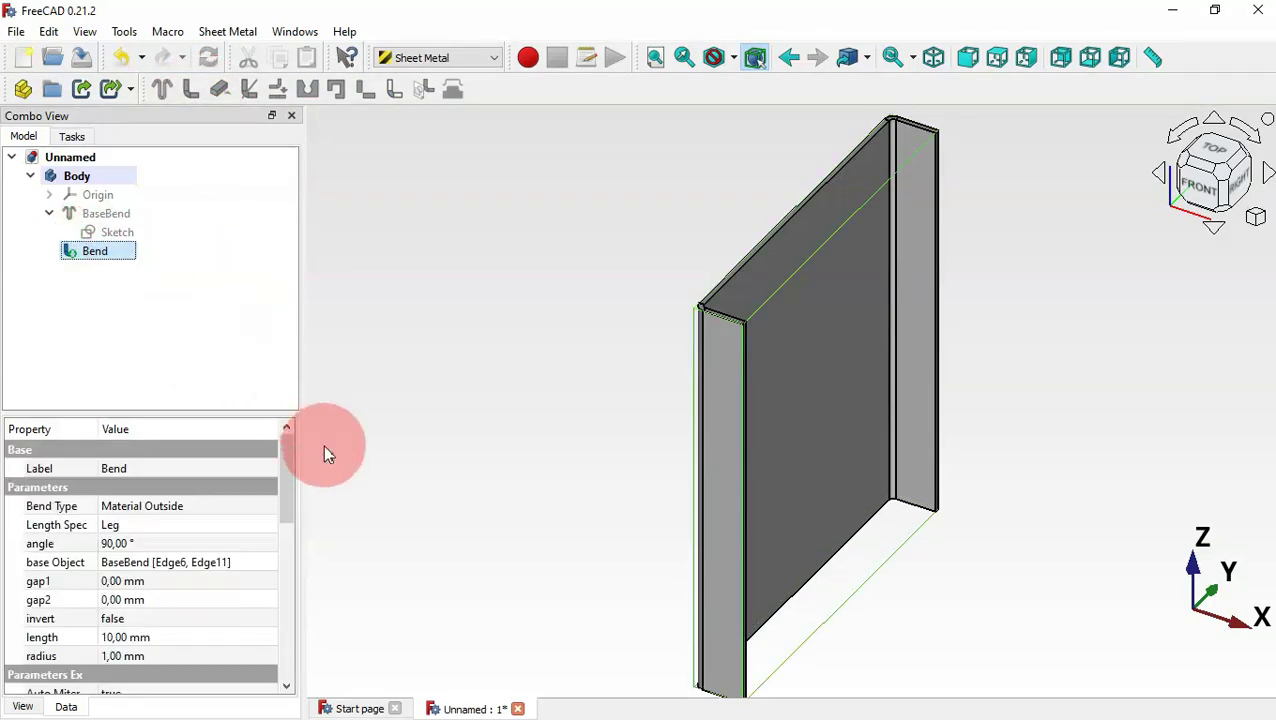
mouse_move(285, 481)
mouse_down()
mouse_move(290, 507)
mouse_move(291, 484)
mouse_up()
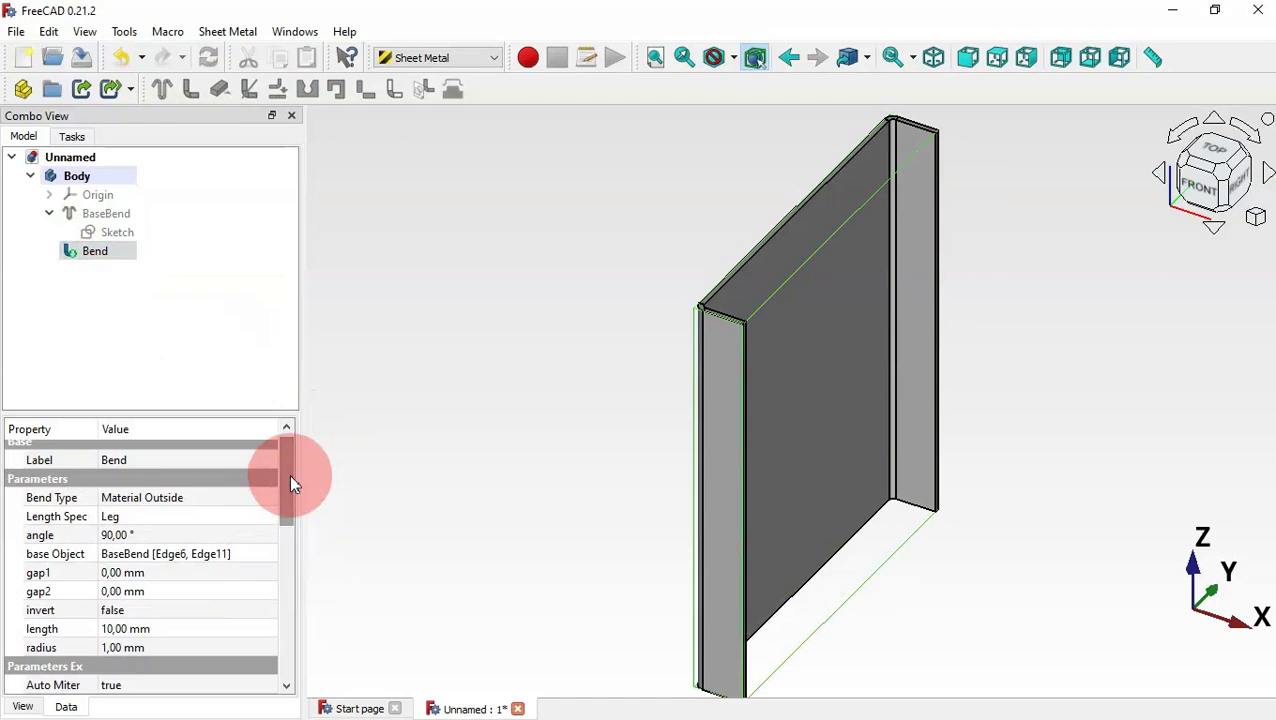
click(175, 648)
key(alt+Tab)
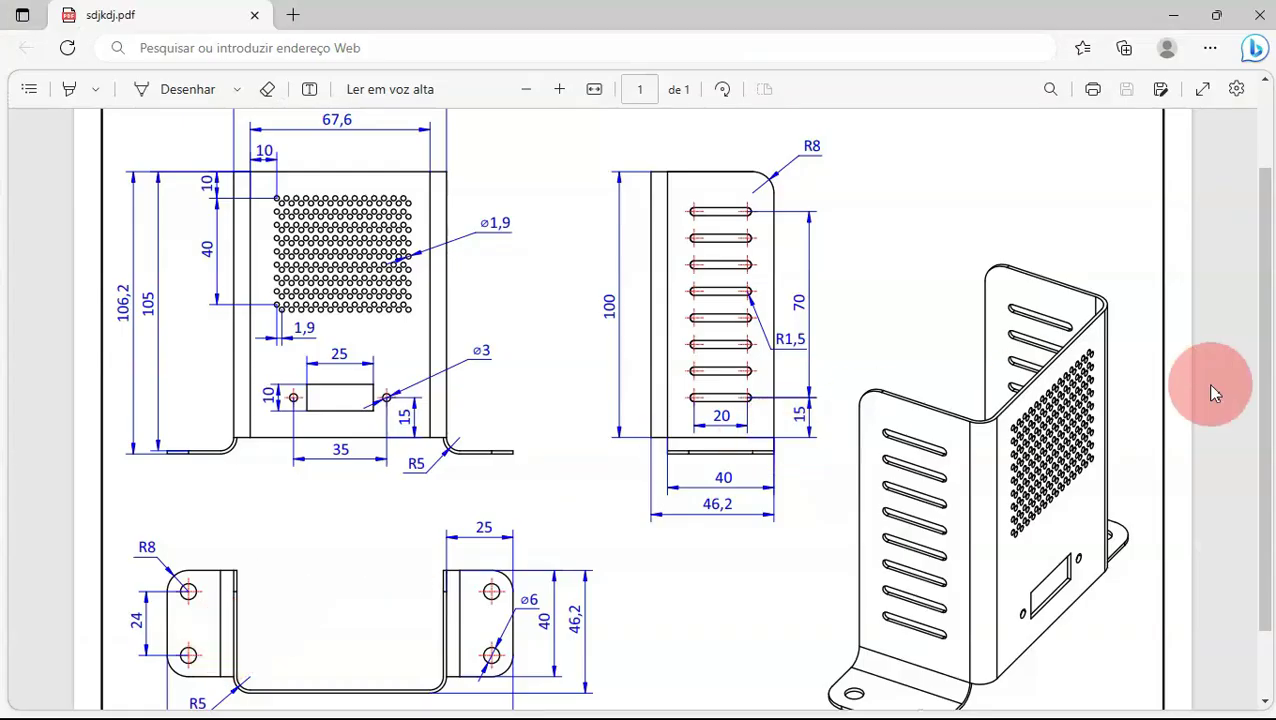
scroll(1266, 370, down, 1)
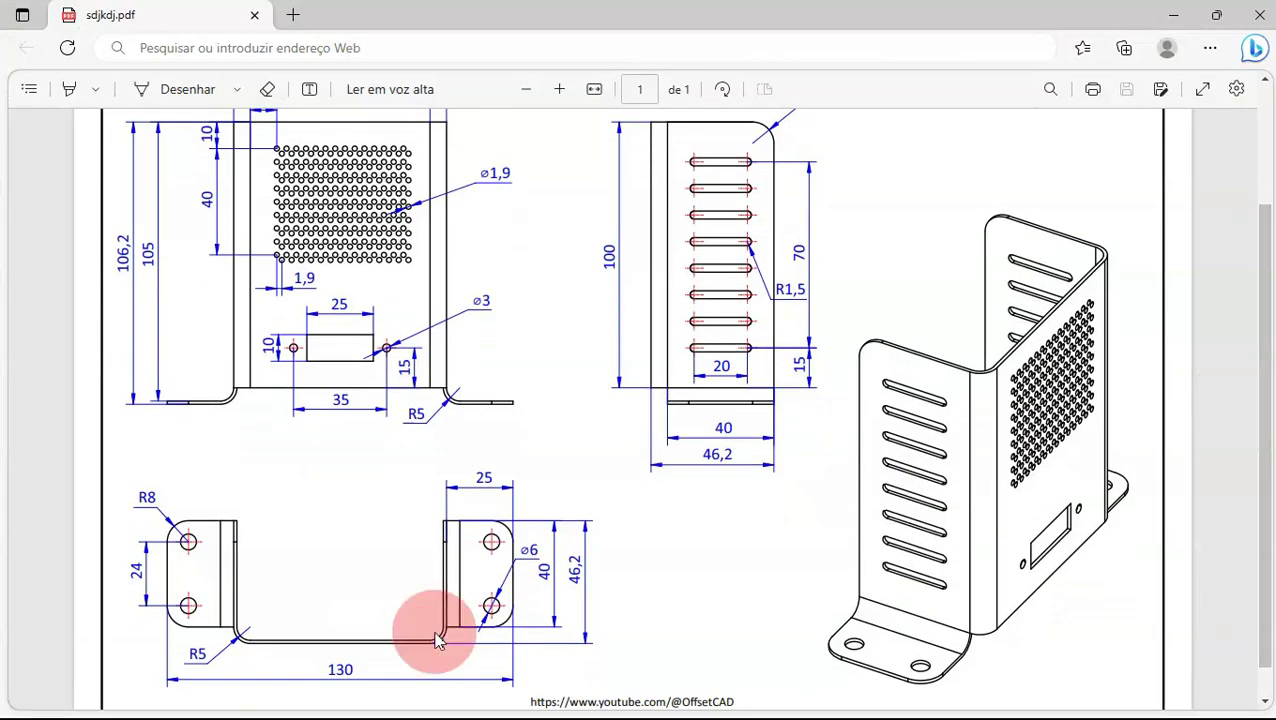
key(alt+Tab)
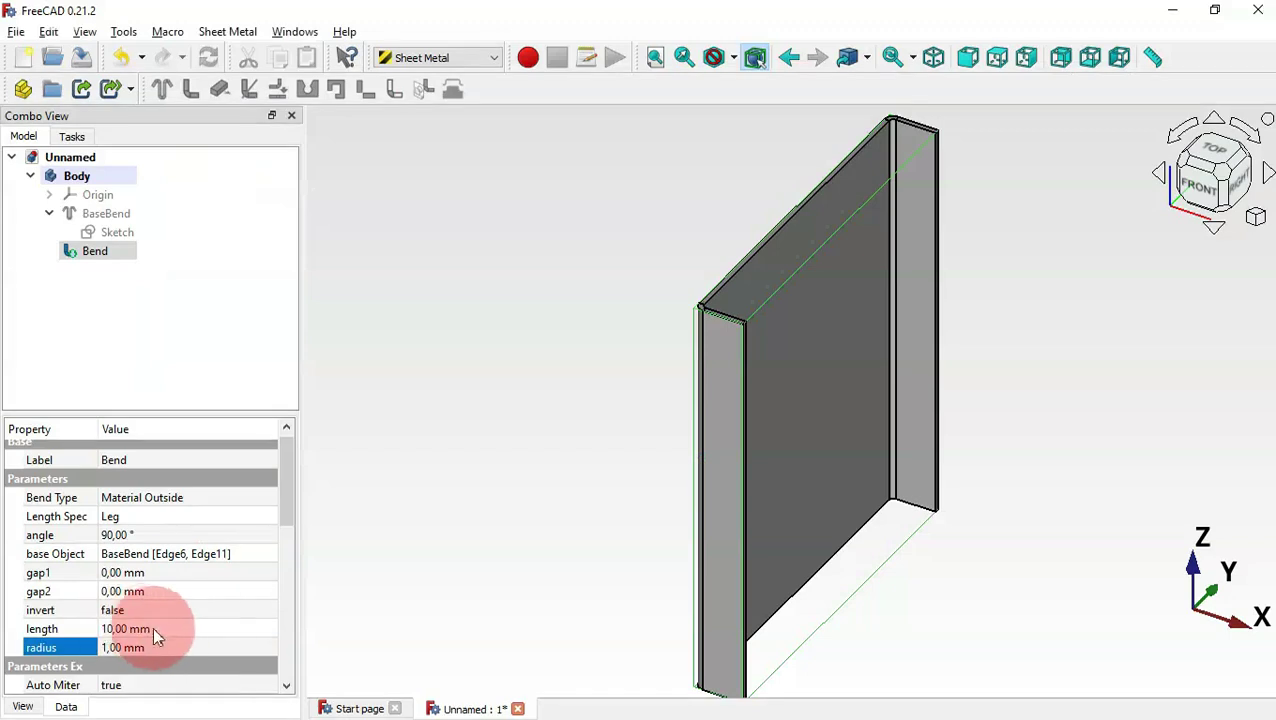
key(Return)
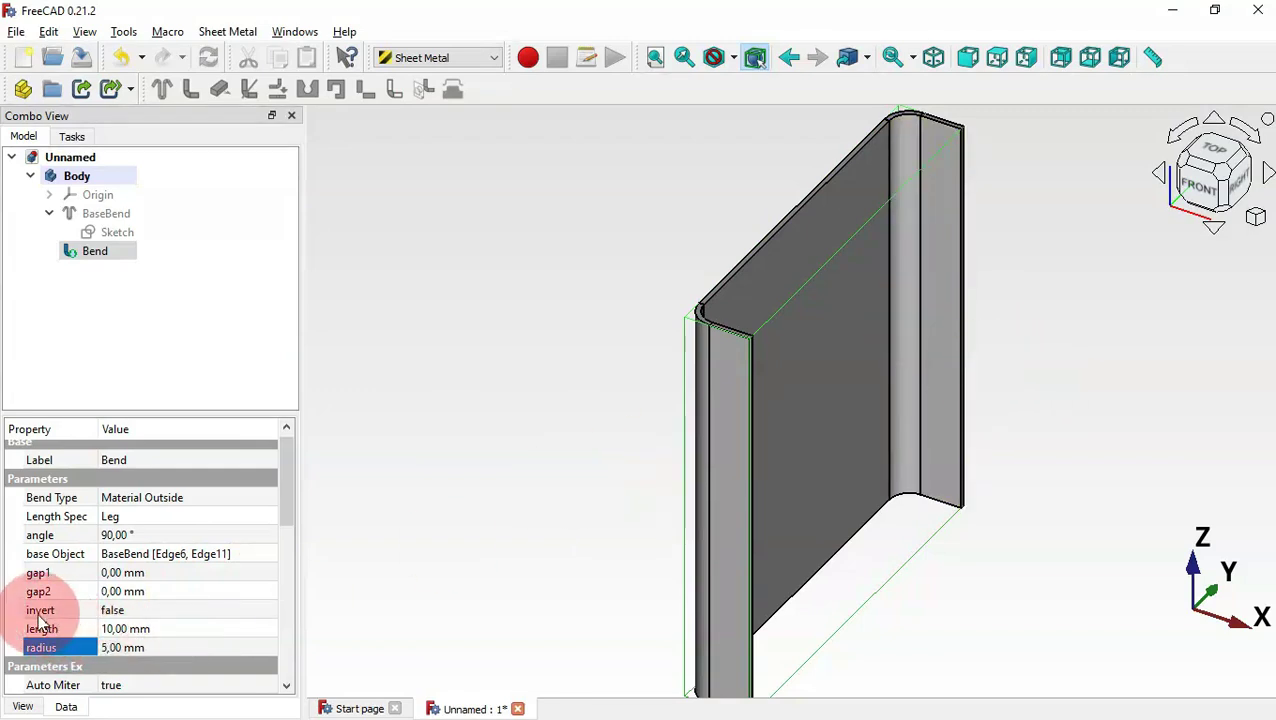
Flip the side walls to the other side of the base wall by setting invert to true.
click(181, 610)
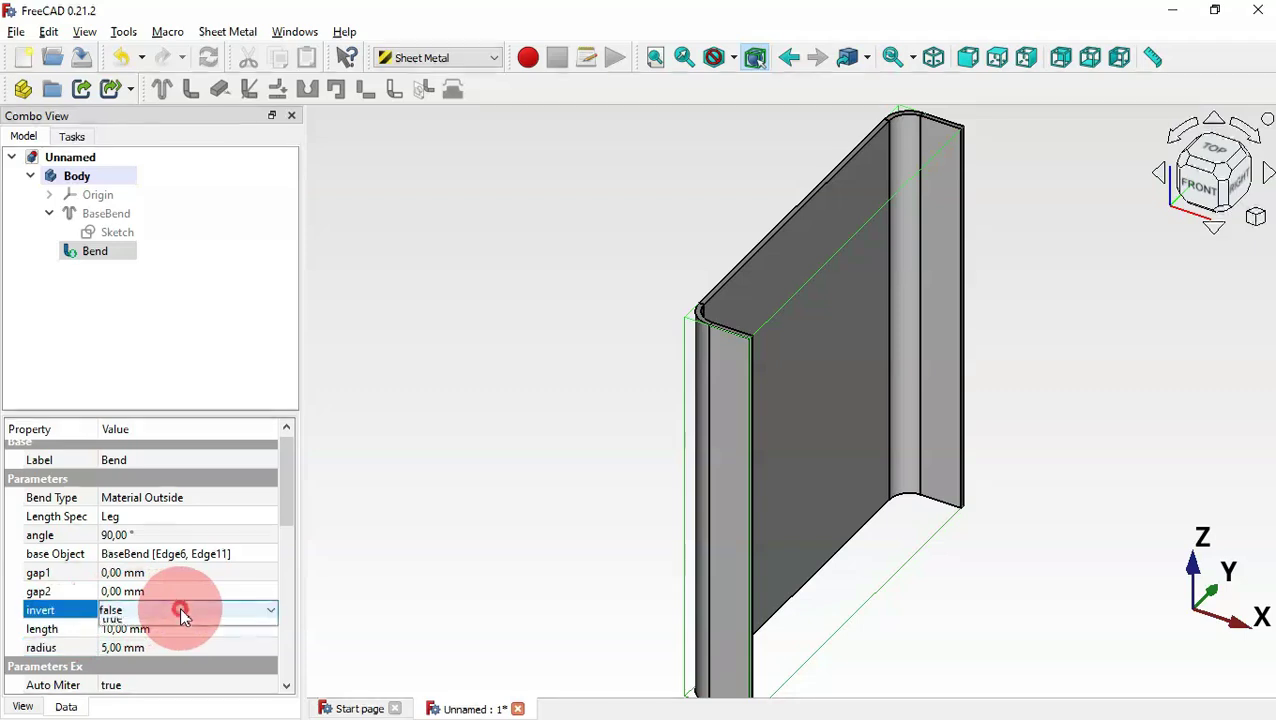
click(185, 614)
click(194, 643)
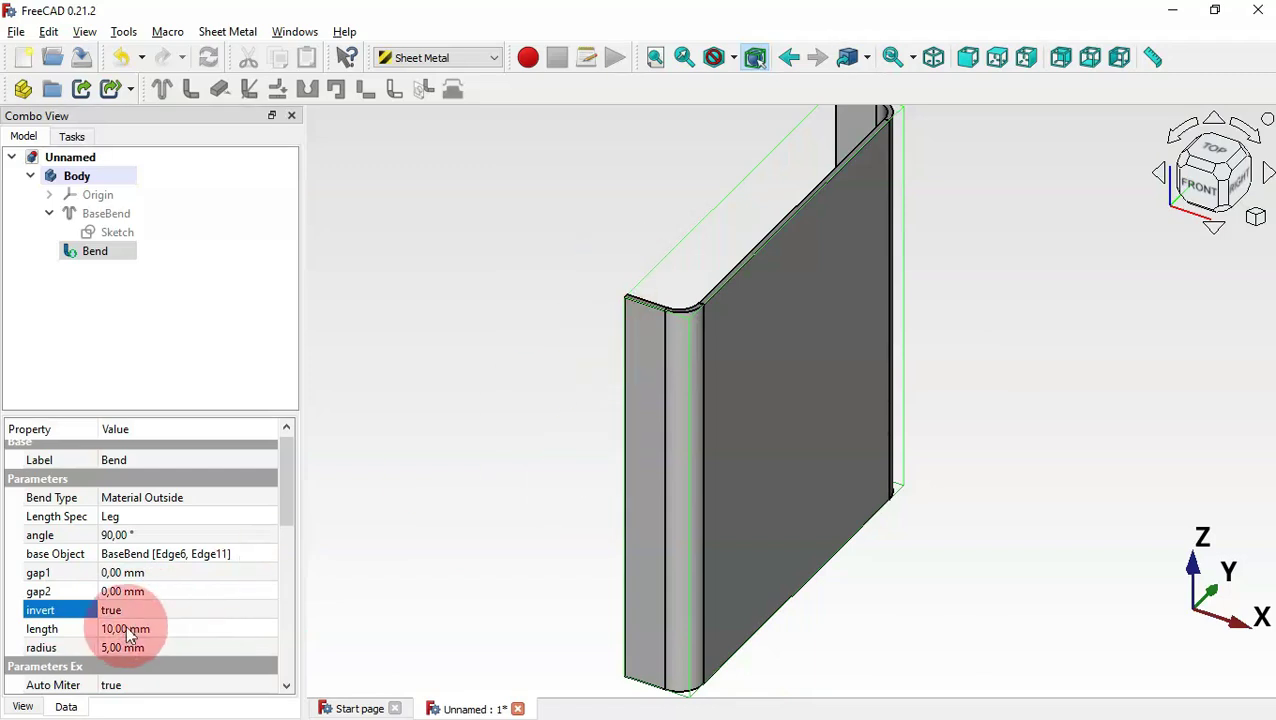
Set the side walls' length to 40 mm, taking the value from the side view in the PDF drawing.
click(200, 630)
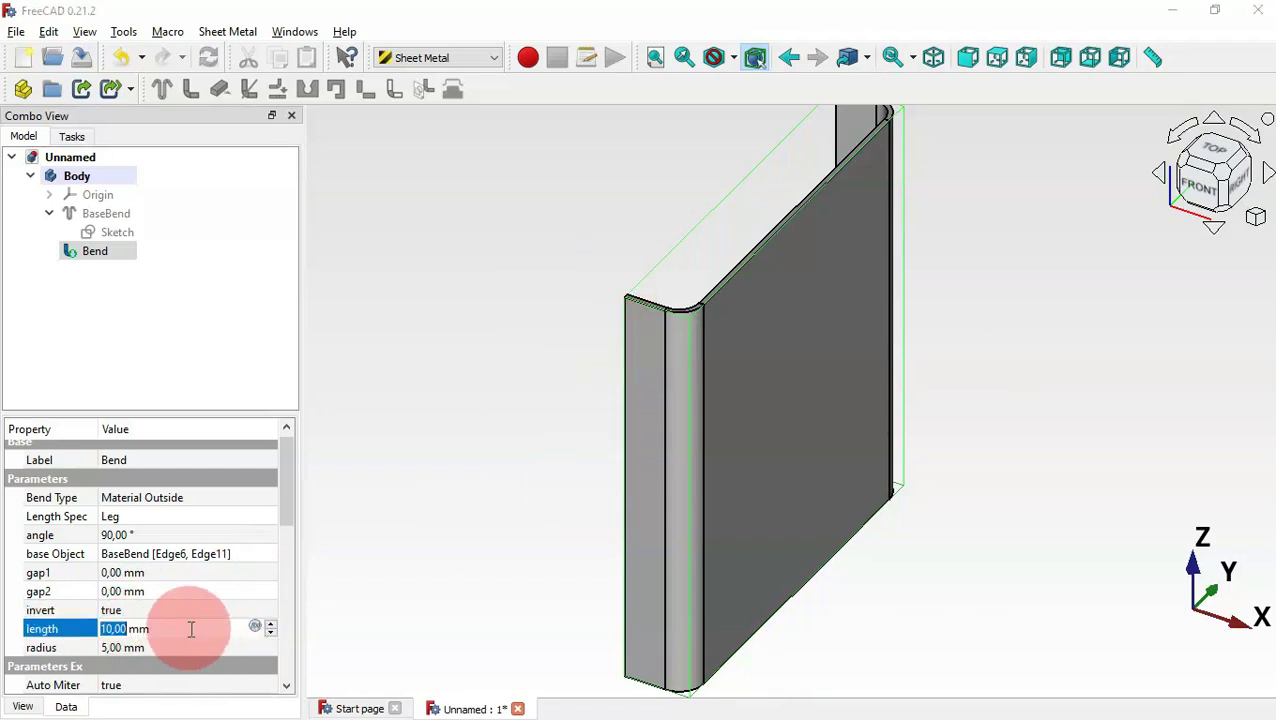
key(alt+Tab)
drag(1262, 342, 1264, 319)
click(766, 482)
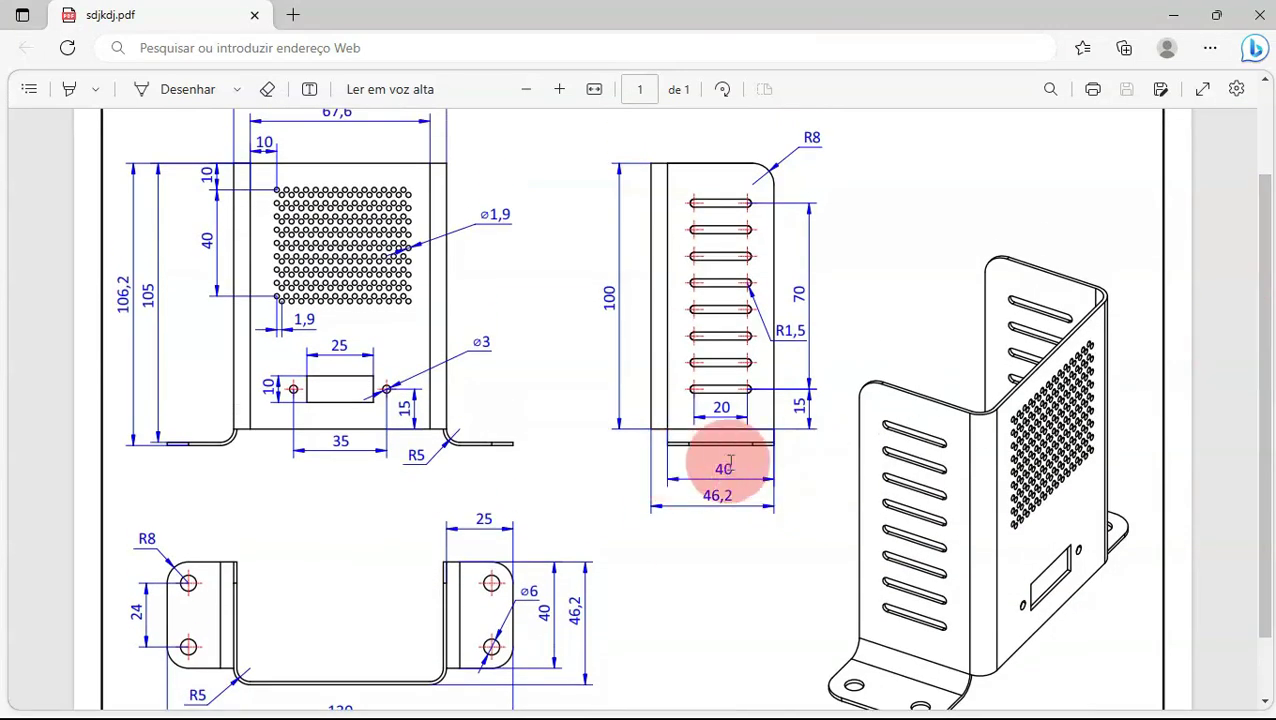
key(alt+Tab)
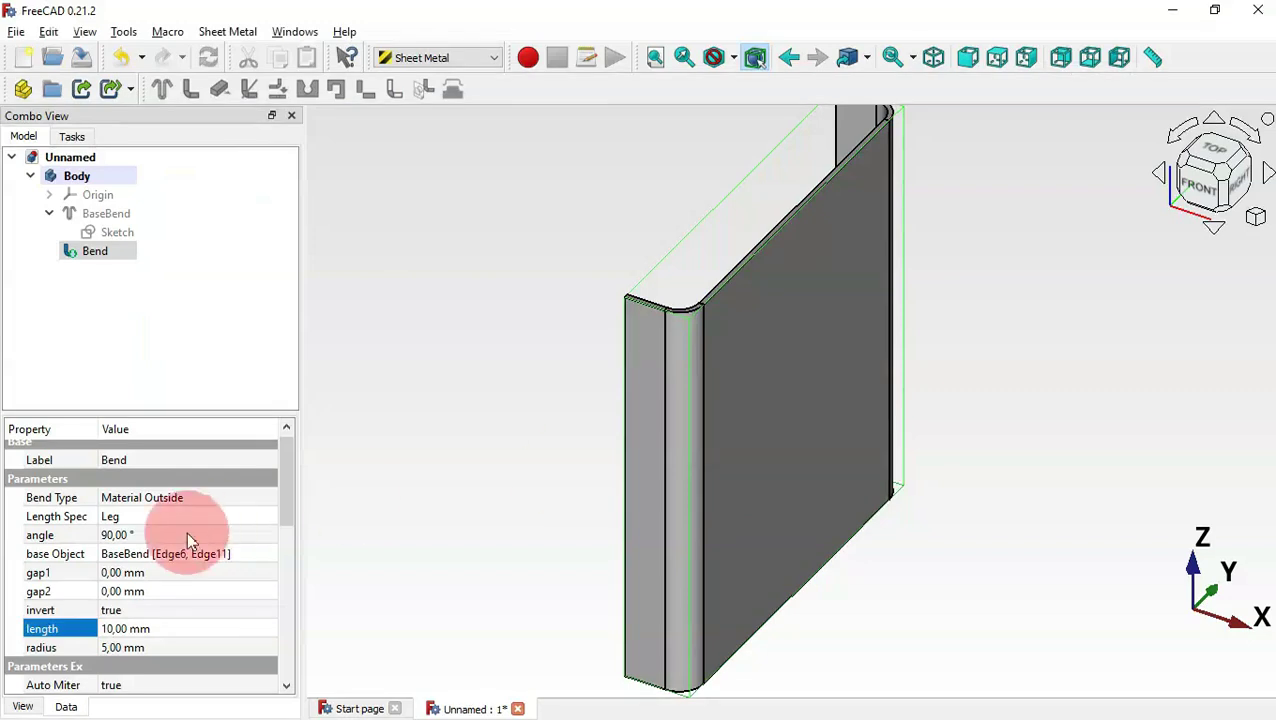
click(185, 628)
text(4)
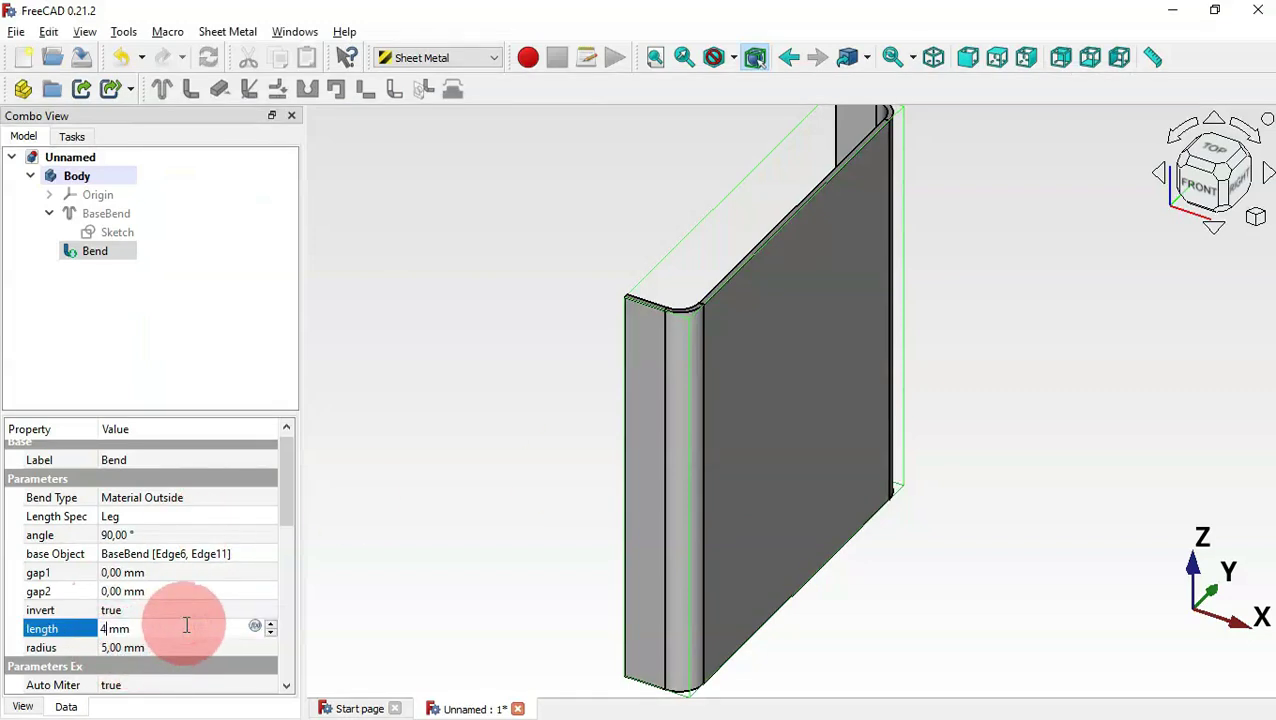
key(Return)
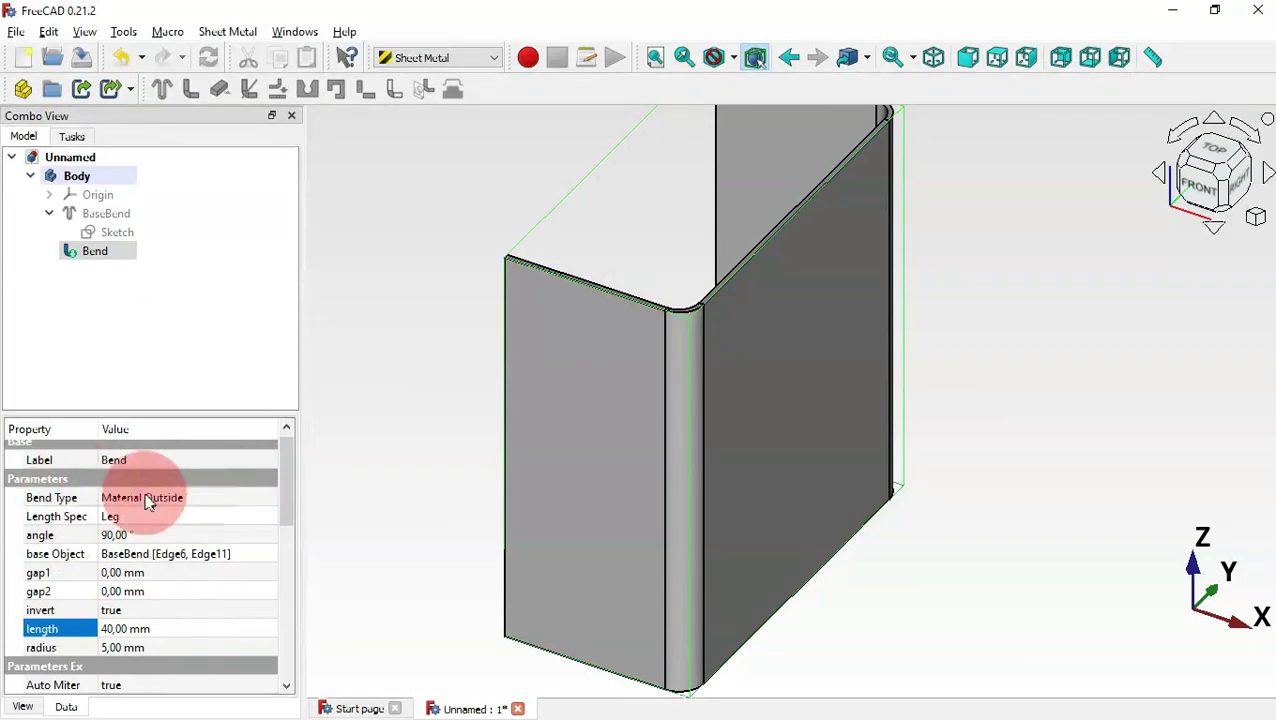
Check the overall width in the PDF drawing and change the side walls' bend type to Material Inside.
key(alt+Tab)
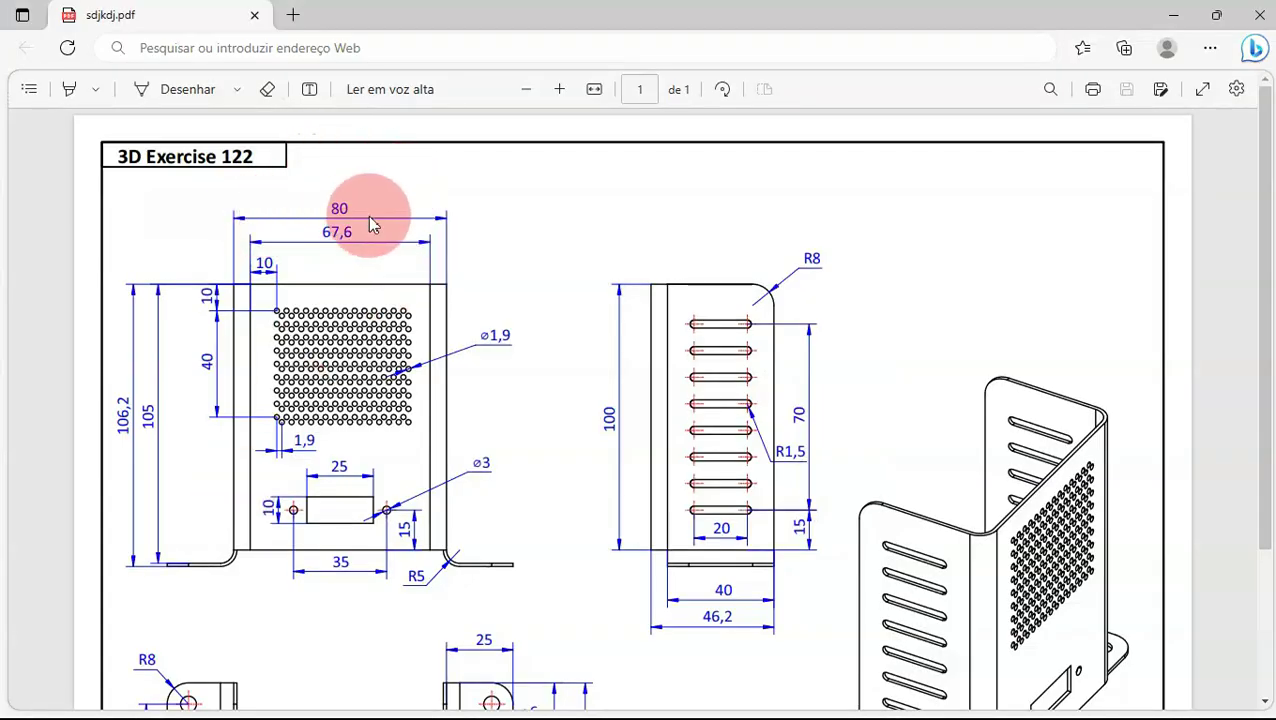
key(alt+Tab)
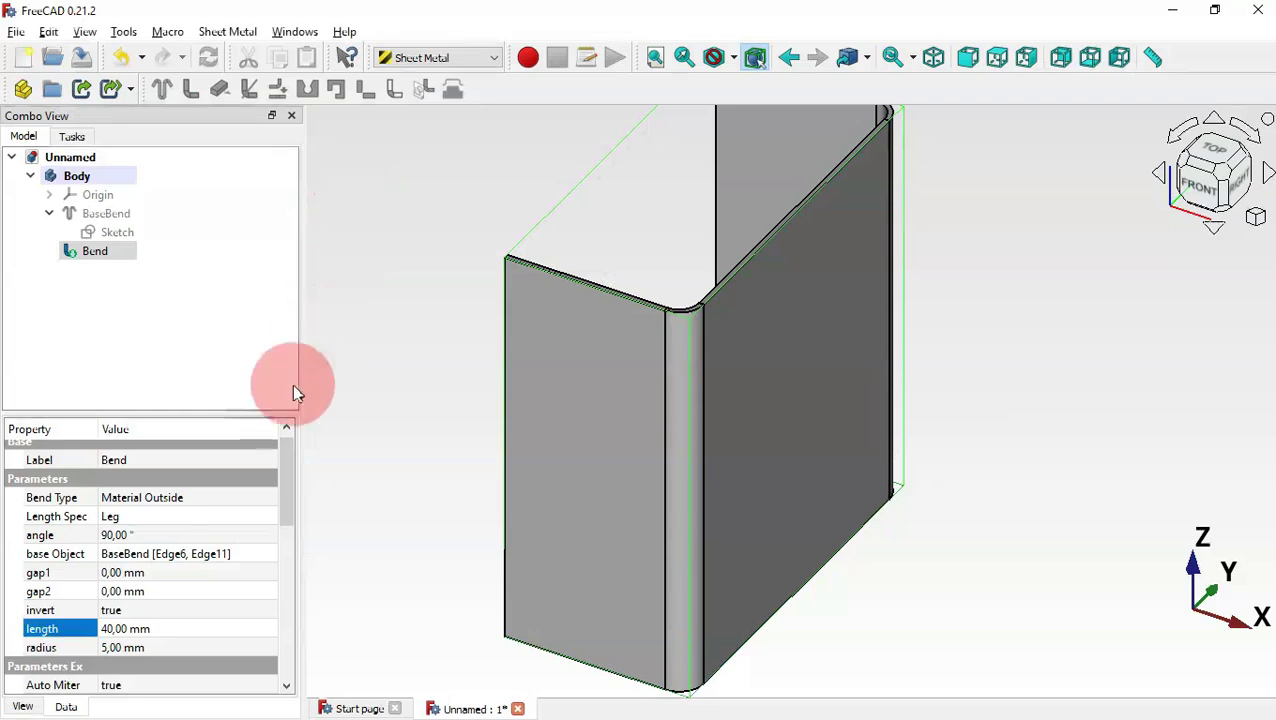
click(240, 502)
click(240, 503)
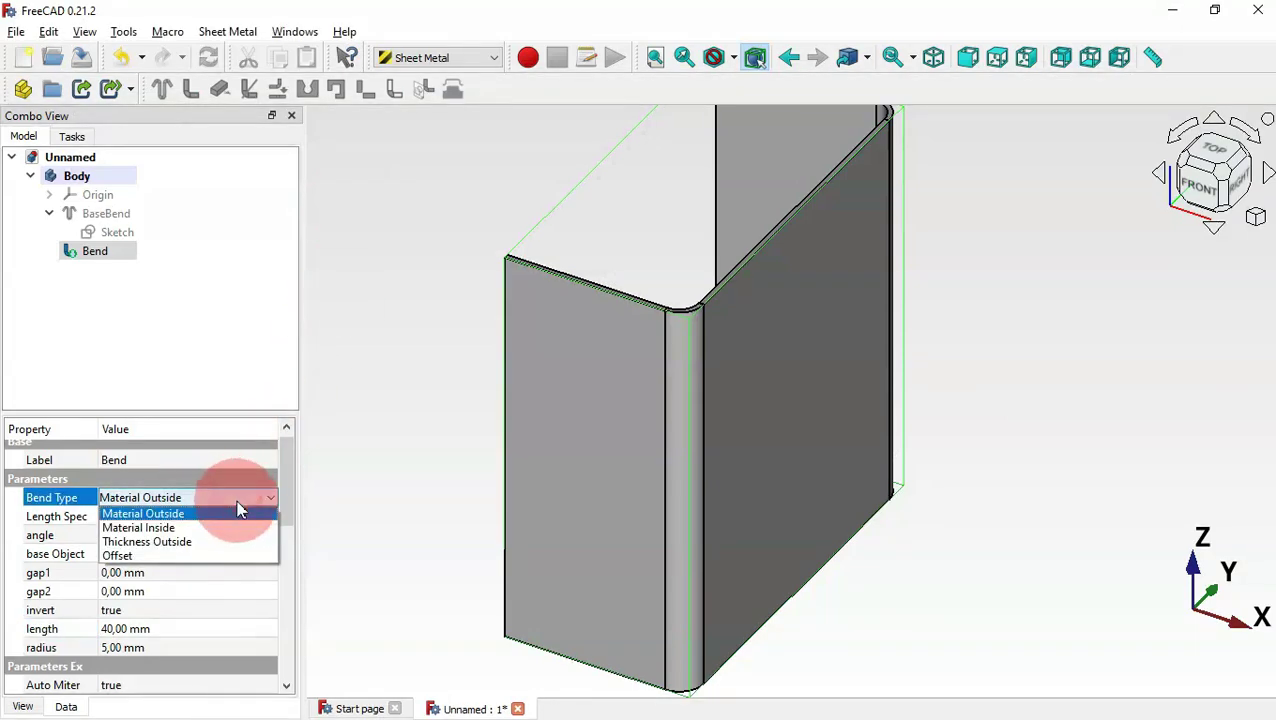
click(140, 527)
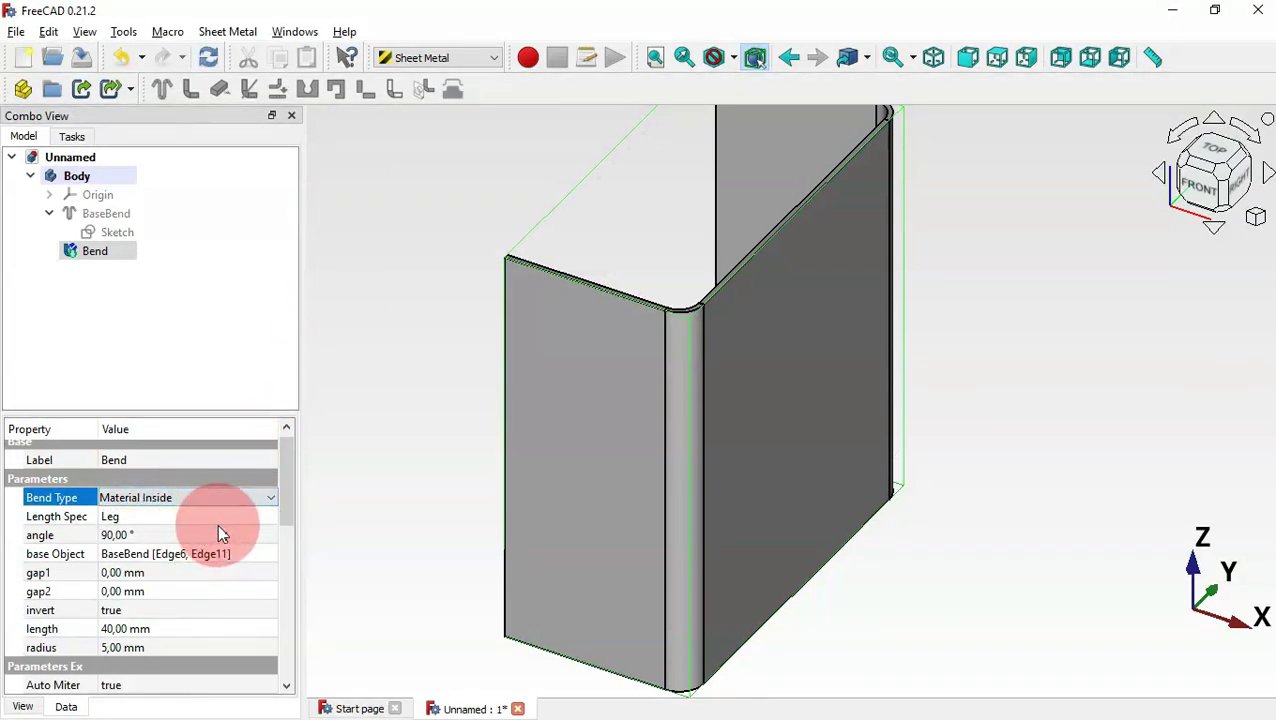
Check the mounting feet in the PDF drawing and add bent flanges along the lower edges of both side walls.
click(443, 345)
key(v)
key(f)
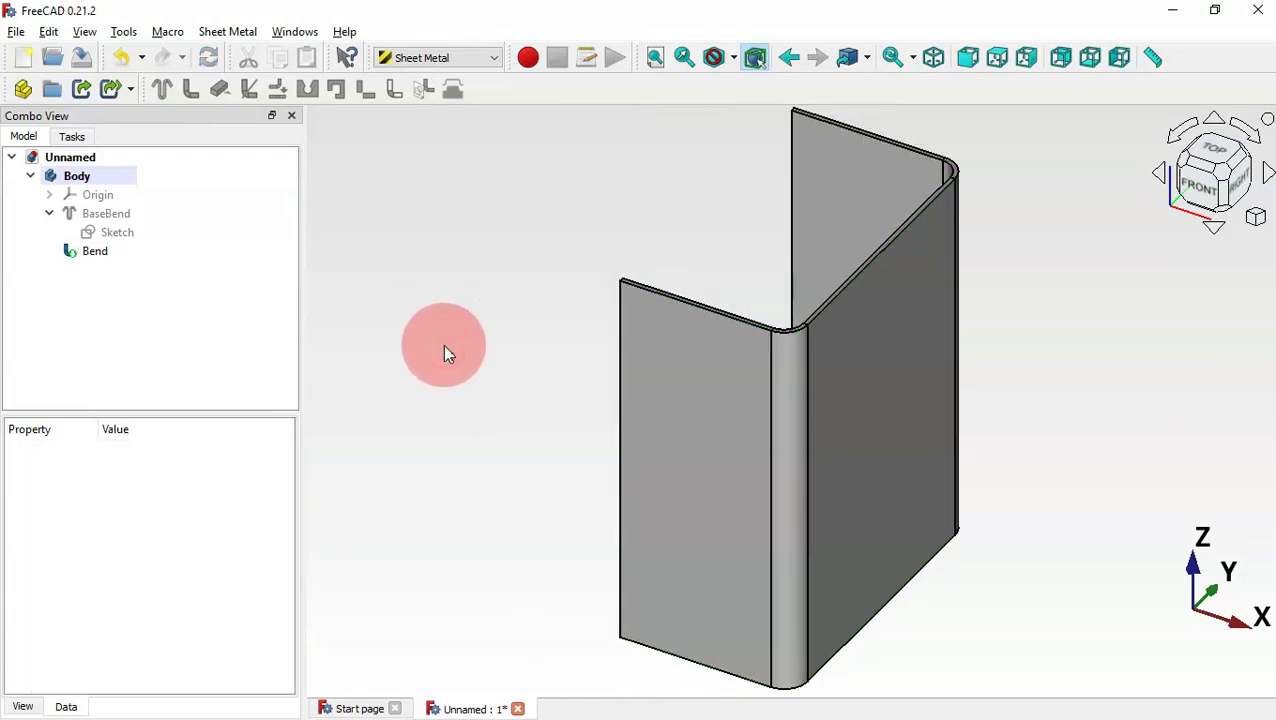
key(alt+Tab)
drag(1266, 390, 1258, 527)
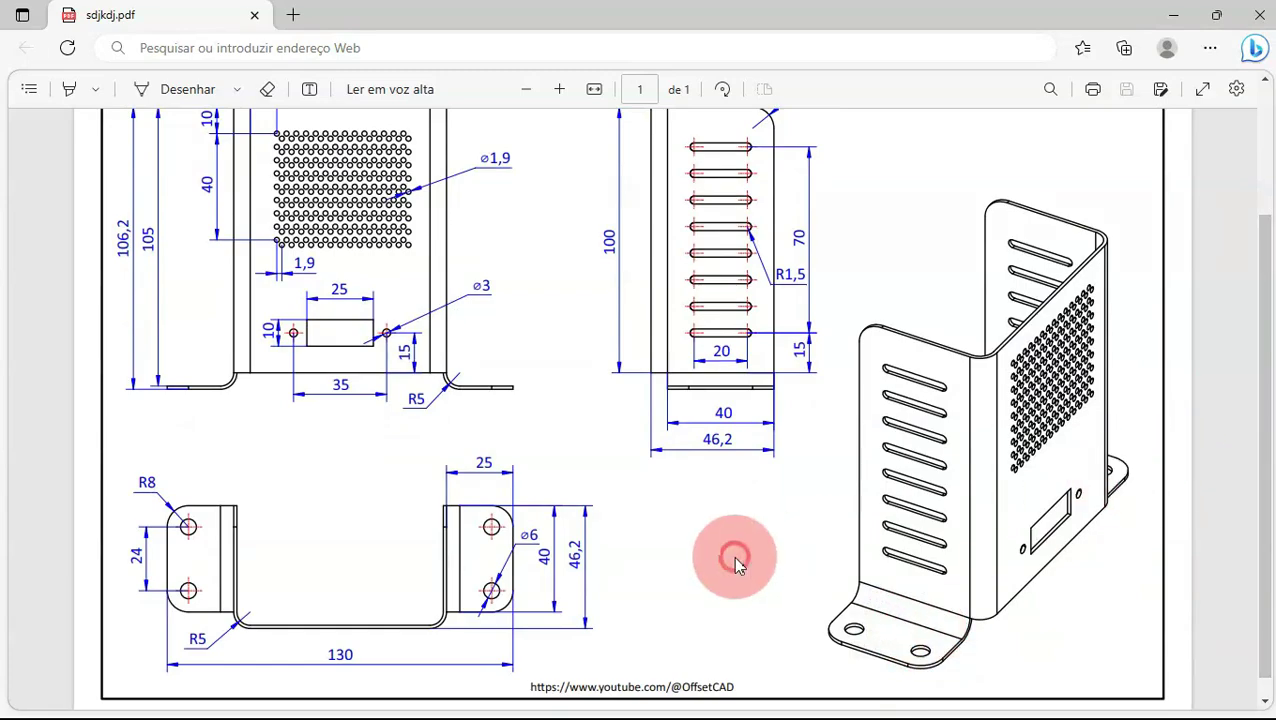
key(alt+Tab)
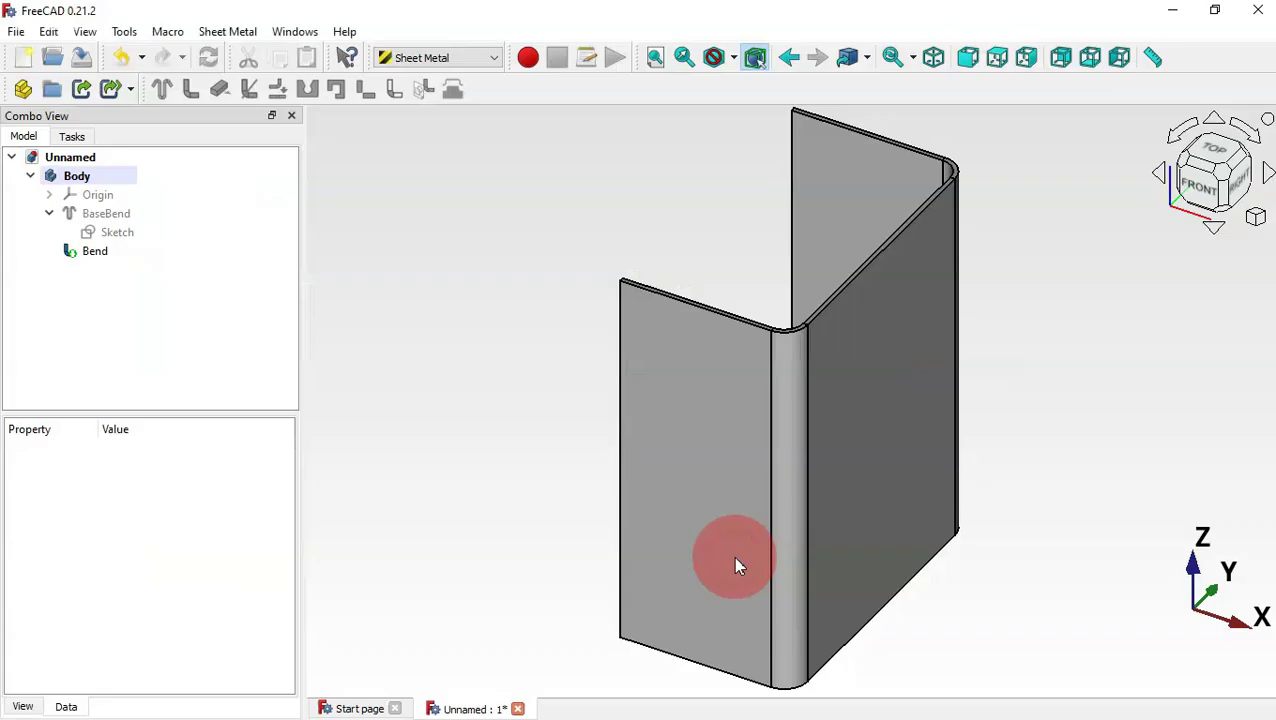
click(703, 670)
middle_drag(966, 596, 709, 544)
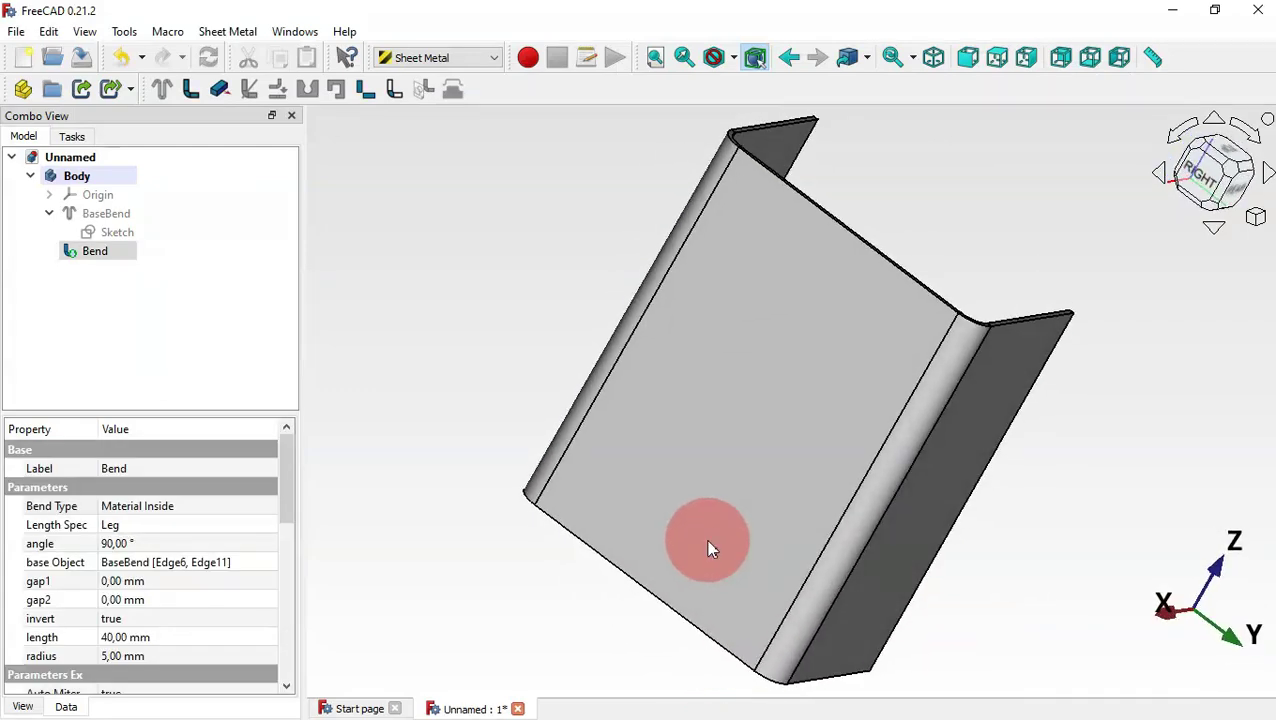
click(845, 689)
key(0)
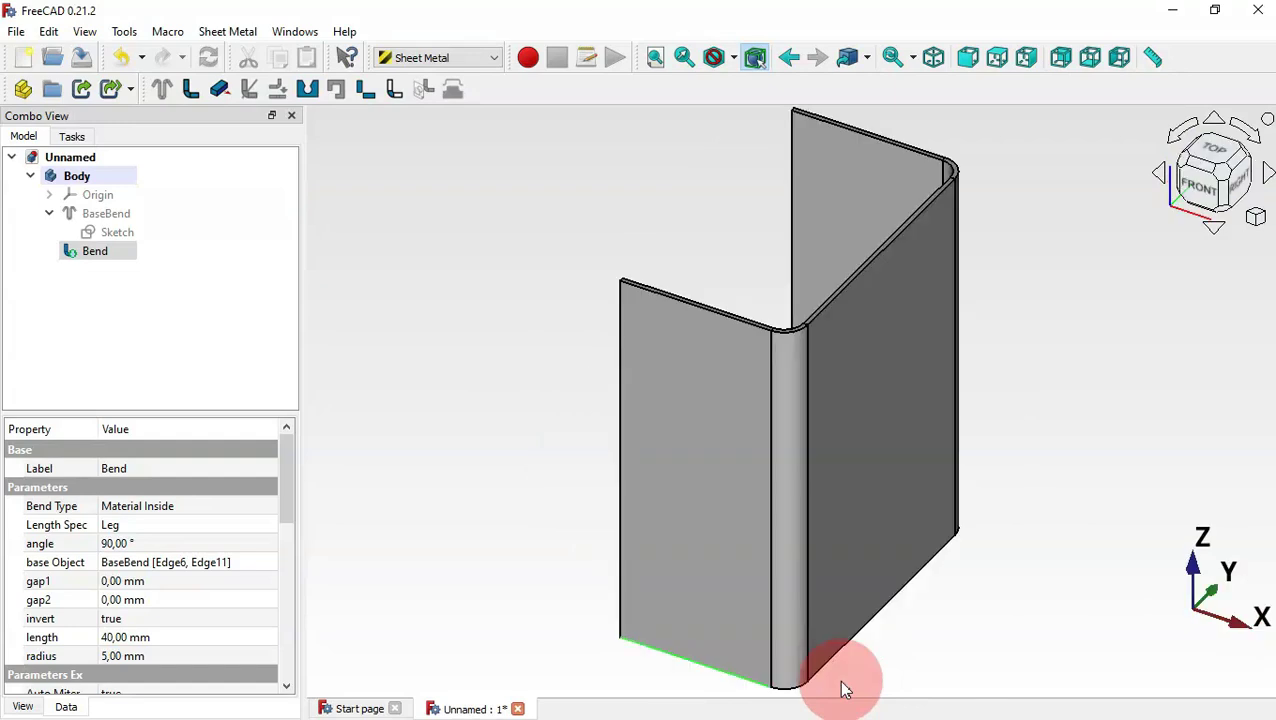
click(190, 100)
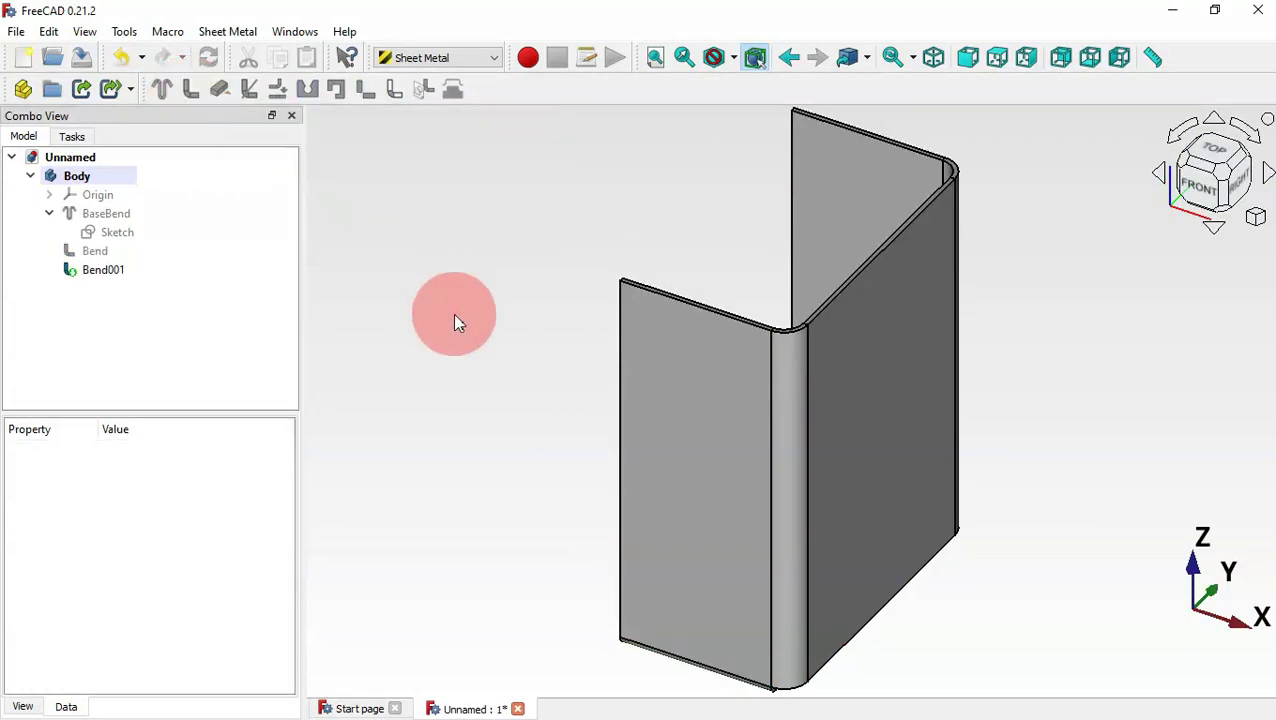
mouse_move(456, 322)
mouse_down()
mouse_move(971, 490)
mouse_move(735, 400)
mouse_move(612, 435)
mouse_move(590, 470)
mouse_move(541, 438)
mouse_move(517, 352)
mouse_move(931, 458)
mouse_move(1134, 290)
mouse_move(920, 285)
mouse_move(573, 432)
mouse_move(598, 450)
mouse_move(515, 424)
mouse_move(757, 522)
mouse_move(812, 476)
mouse_up()
Flip the bottom flanges outward by setting their invert property to true.
click(90, 269)
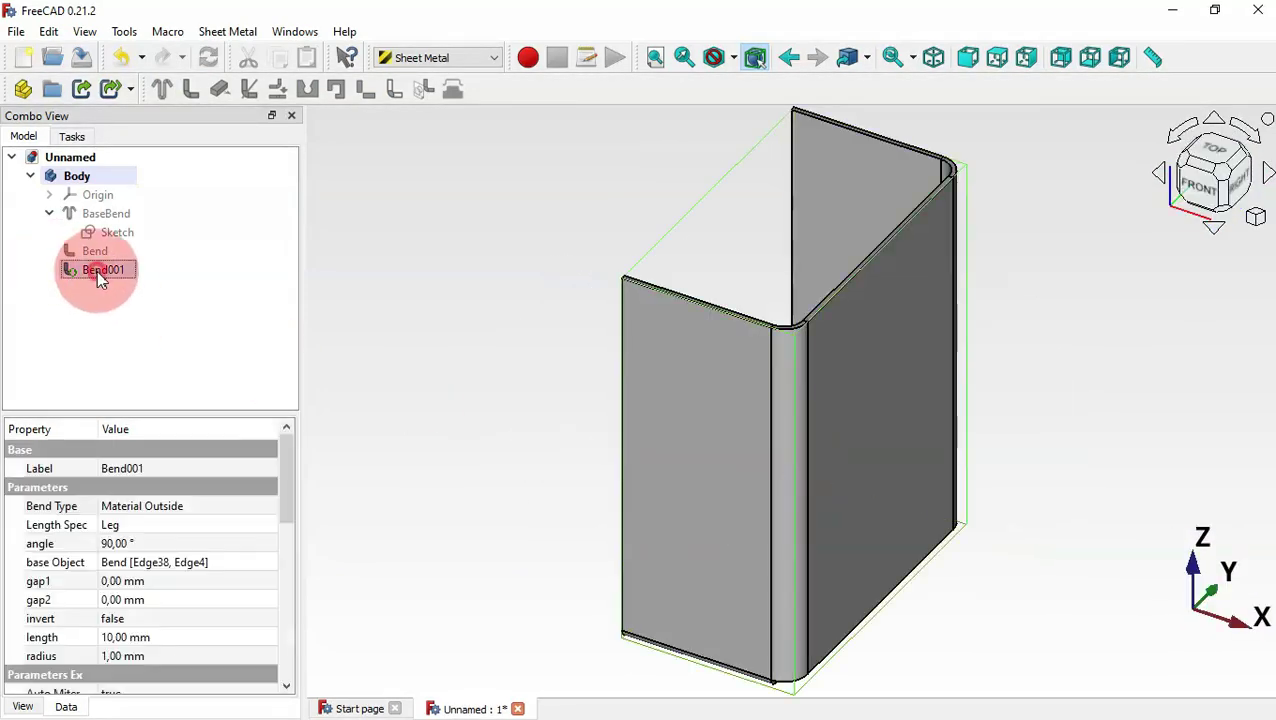
drag(285, 468, 285, 494)
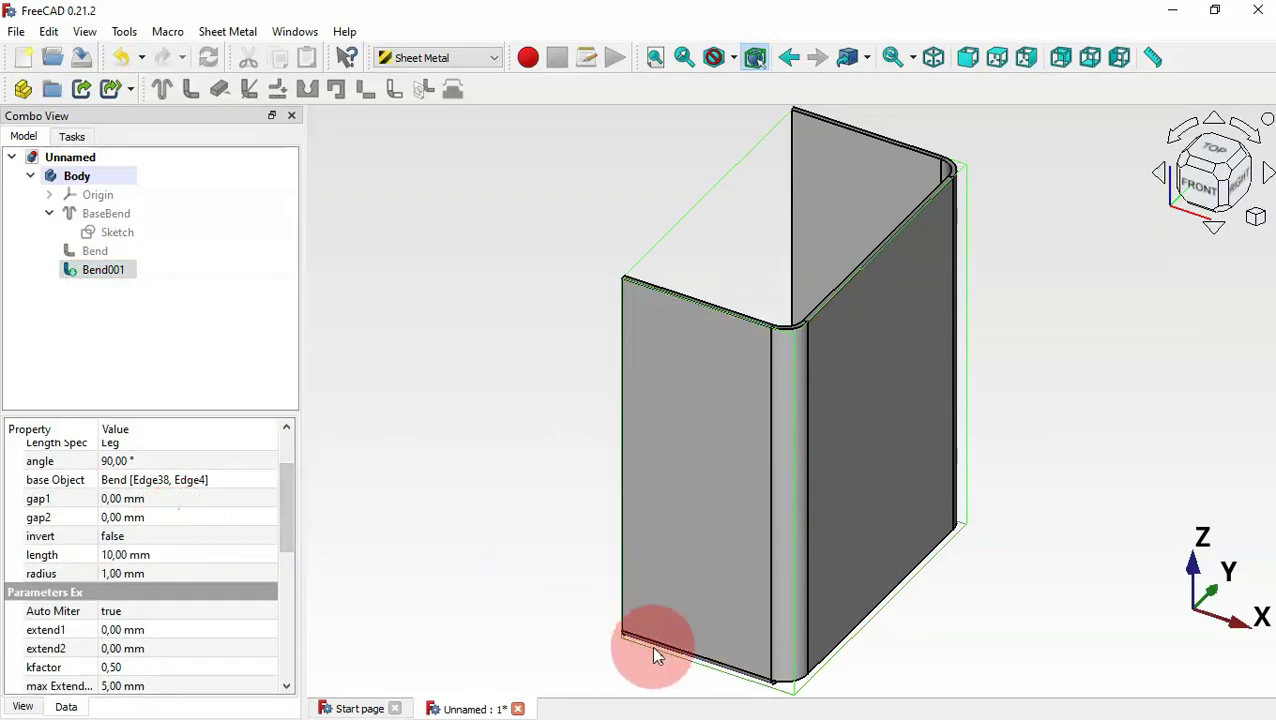
click(165, 540)
click(190, 566)
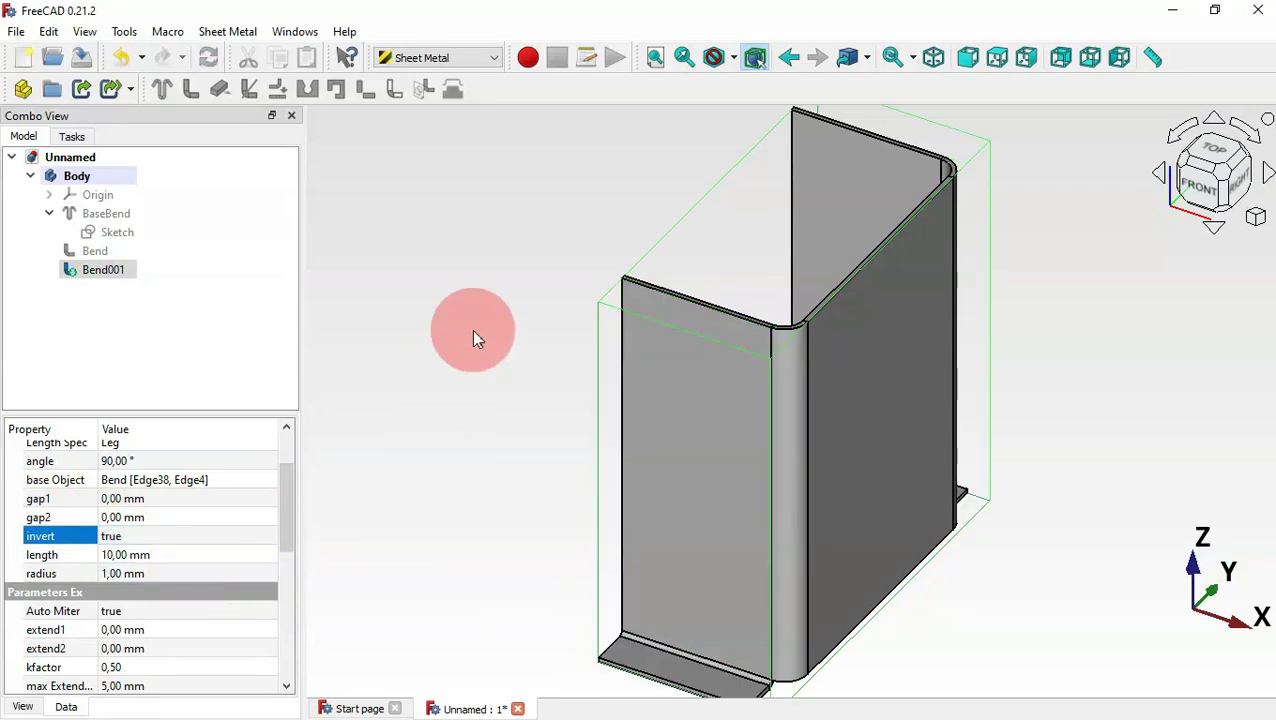
scroll(472, 329, down, 3)
scroll(670, 562, up, 2)
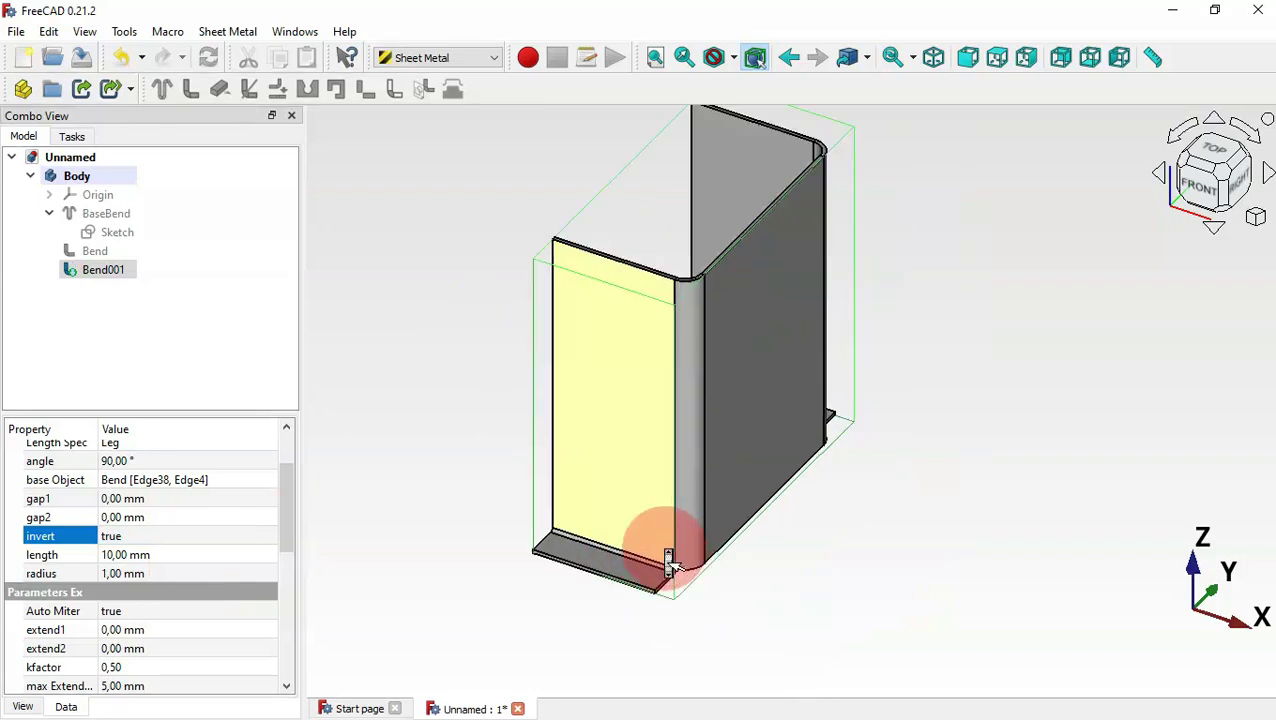
scroll(670, 562, up, 2)
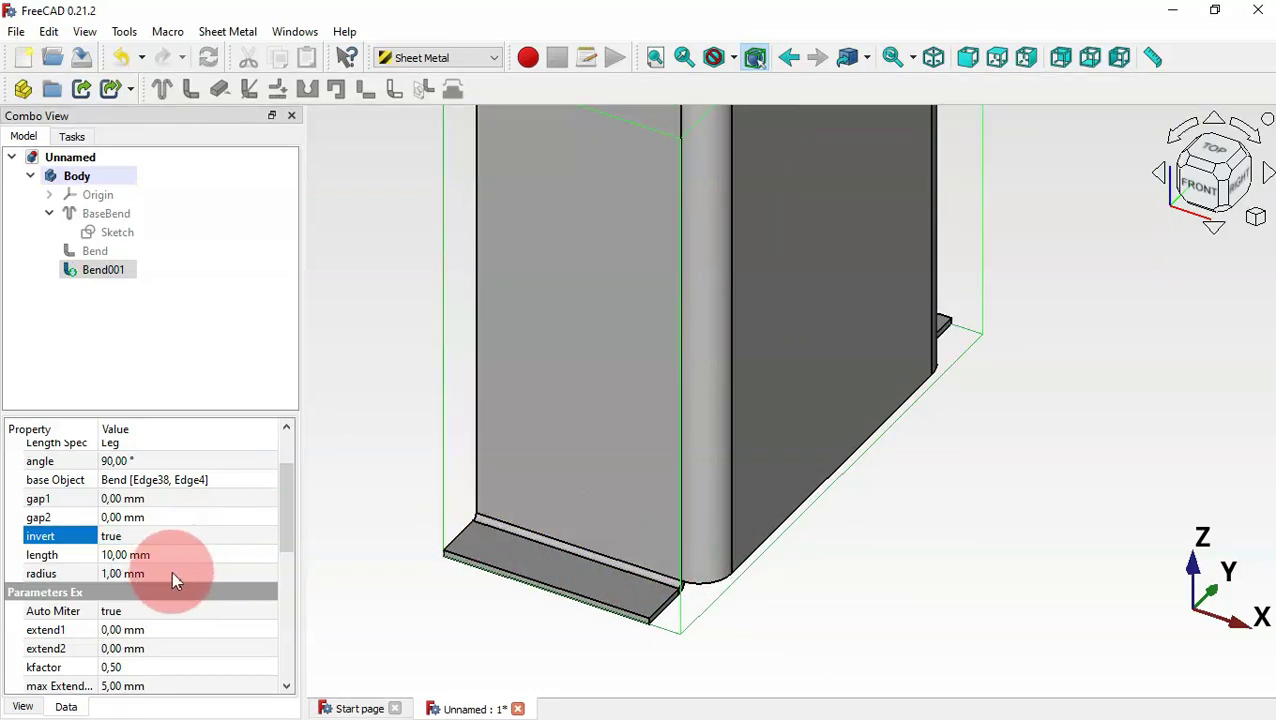
Set the bottom flanges' bend radius to 5 mm, taking the value from the PDF drawing.
click(195, 573)
key(alt+Tab)
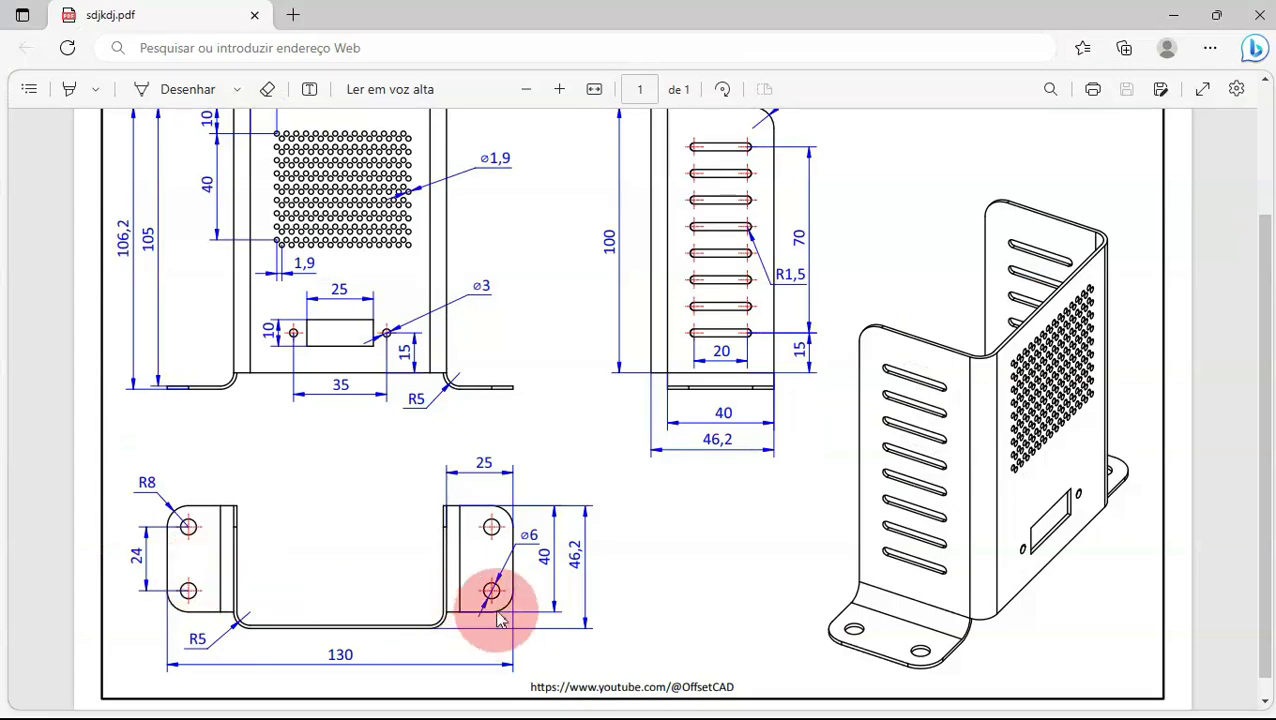
key(alt+Tab)
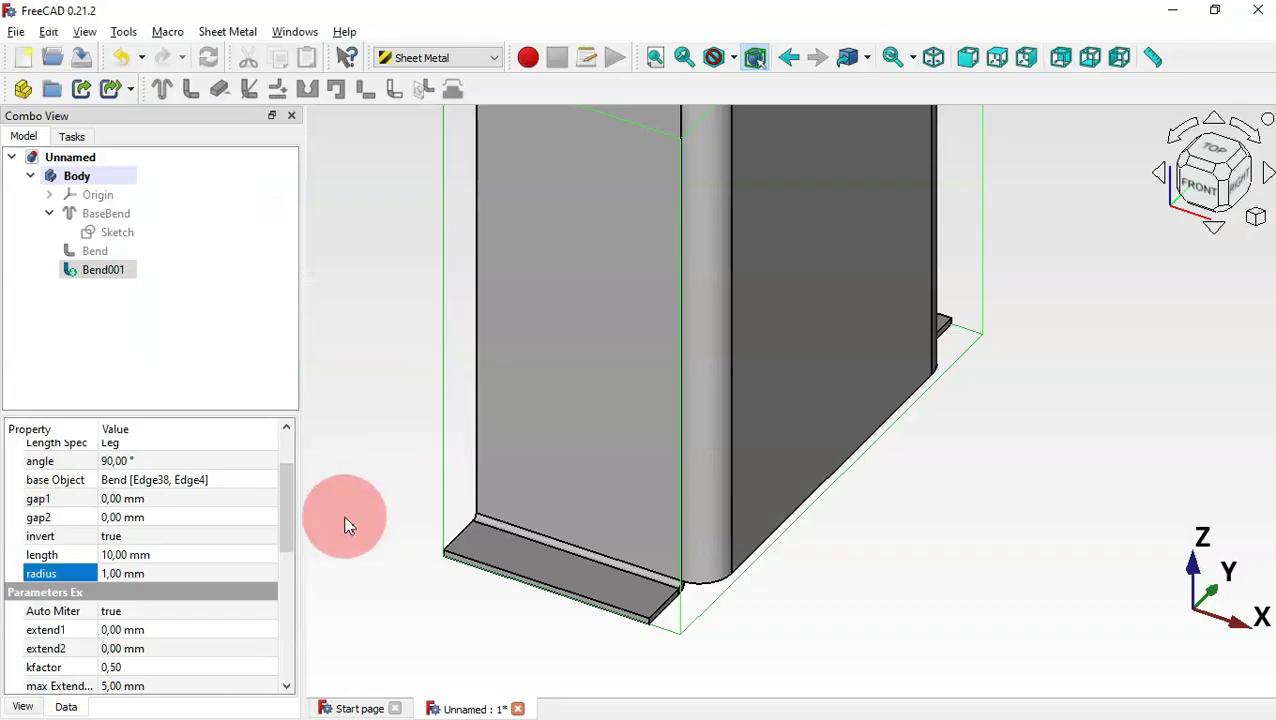
click(212, 552)
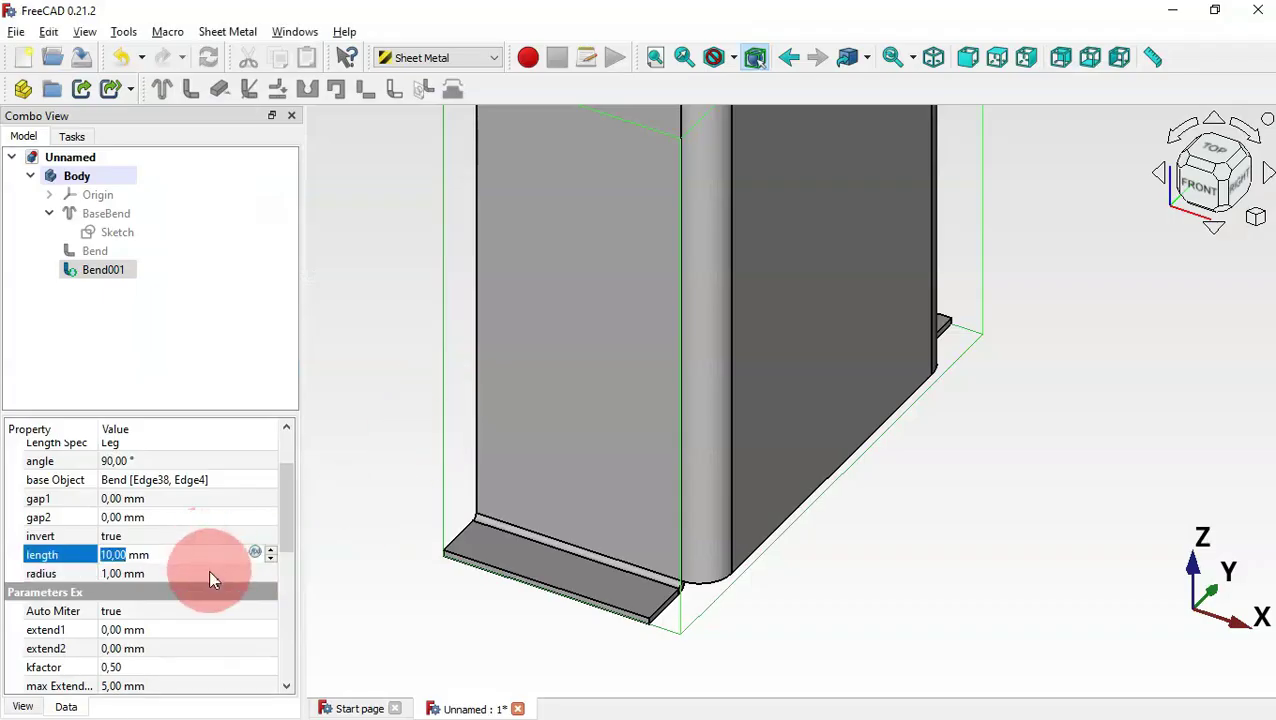
click(210, 571)
text(5)
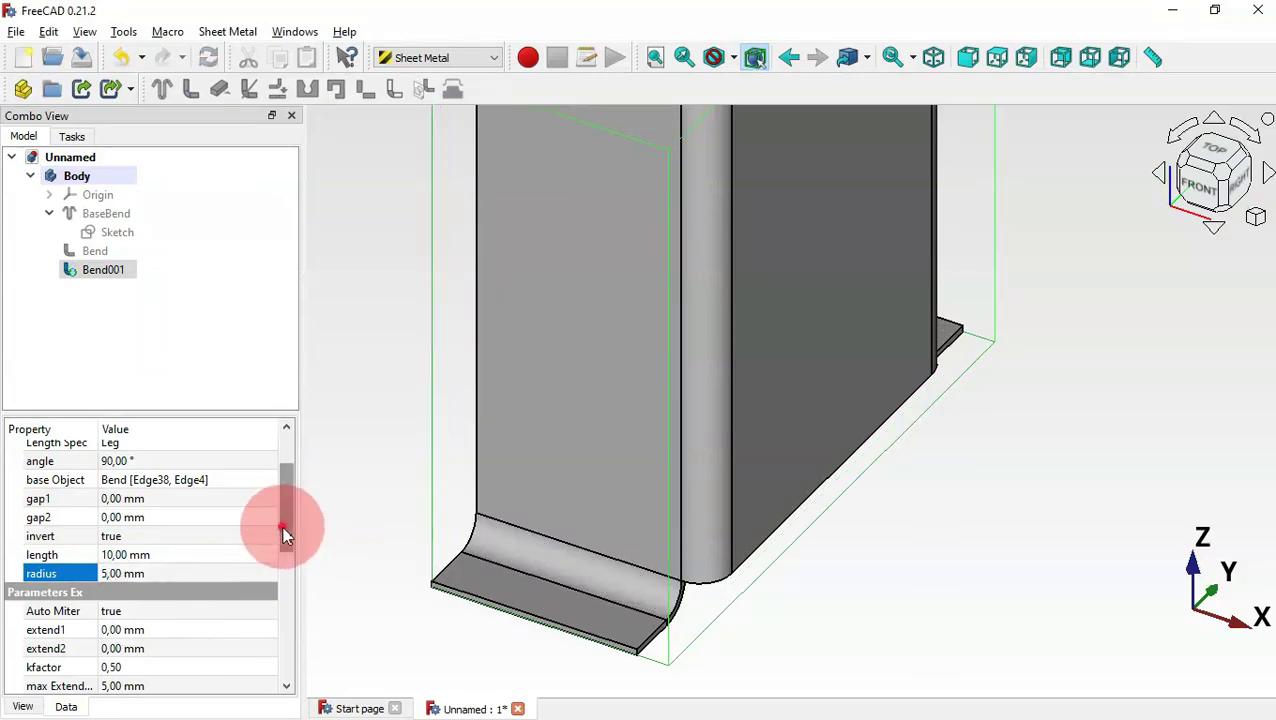
Set the bottom flanges' length to 20 mm after checking the foot dimension in the PDF drawing.
drag(279, 524, 279, 505)
click(185, 619)
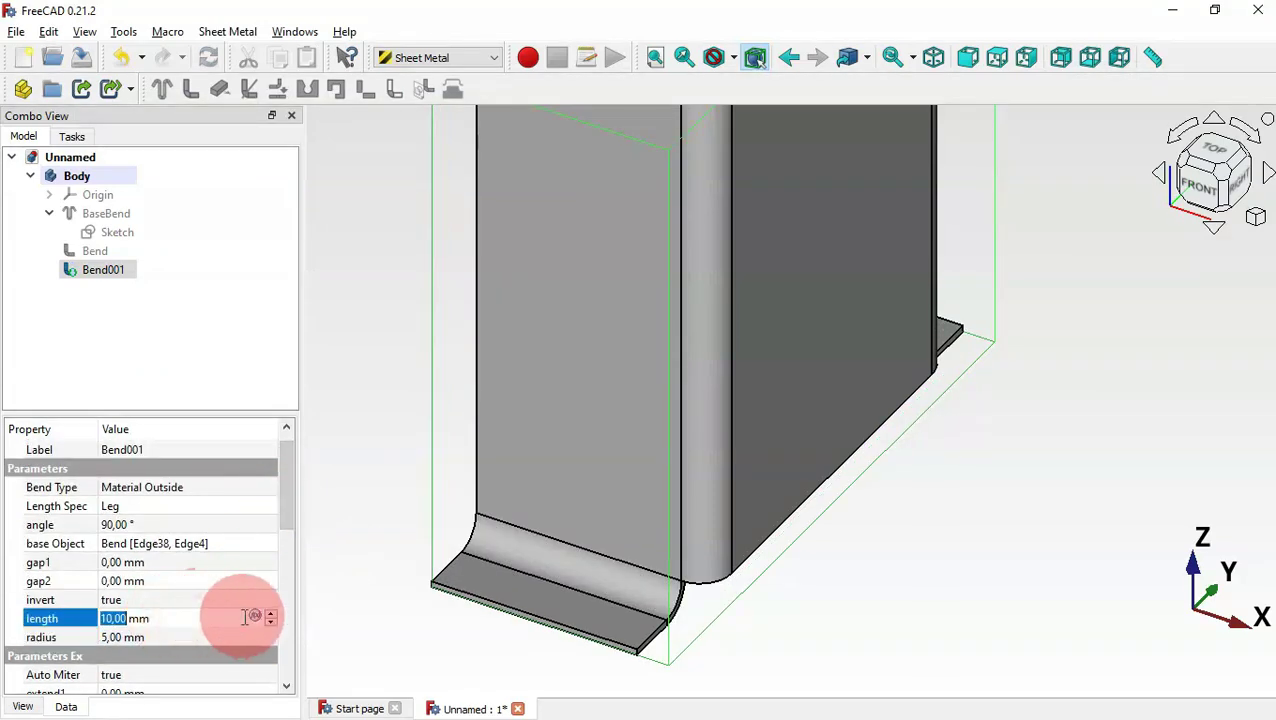
key(alt+Tab)
click(497, 505)
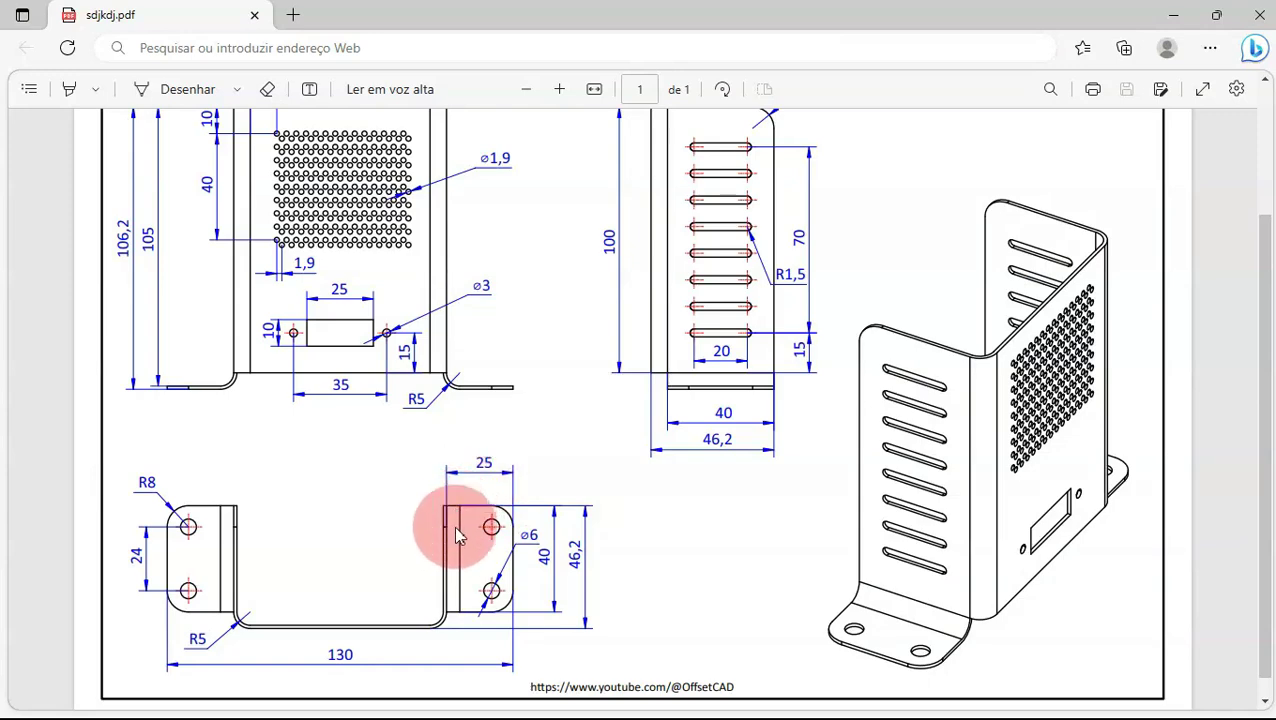
key(alt+Tab)
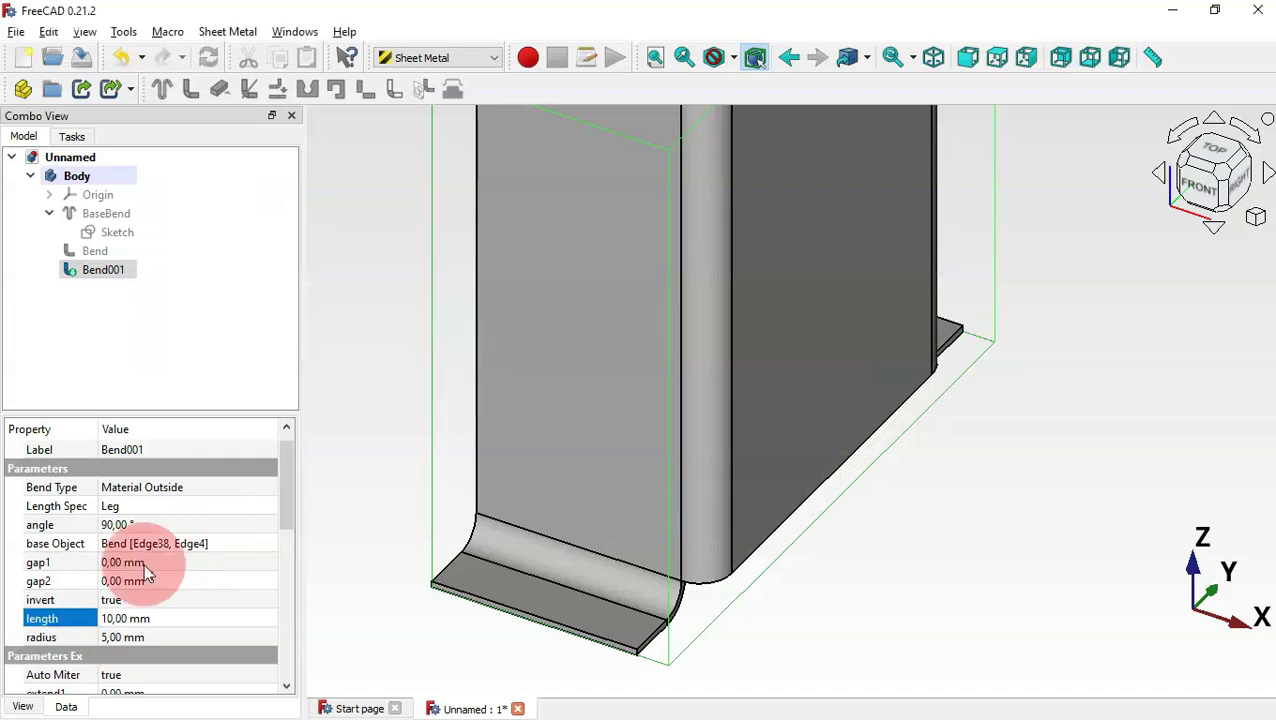
click(197, 616)
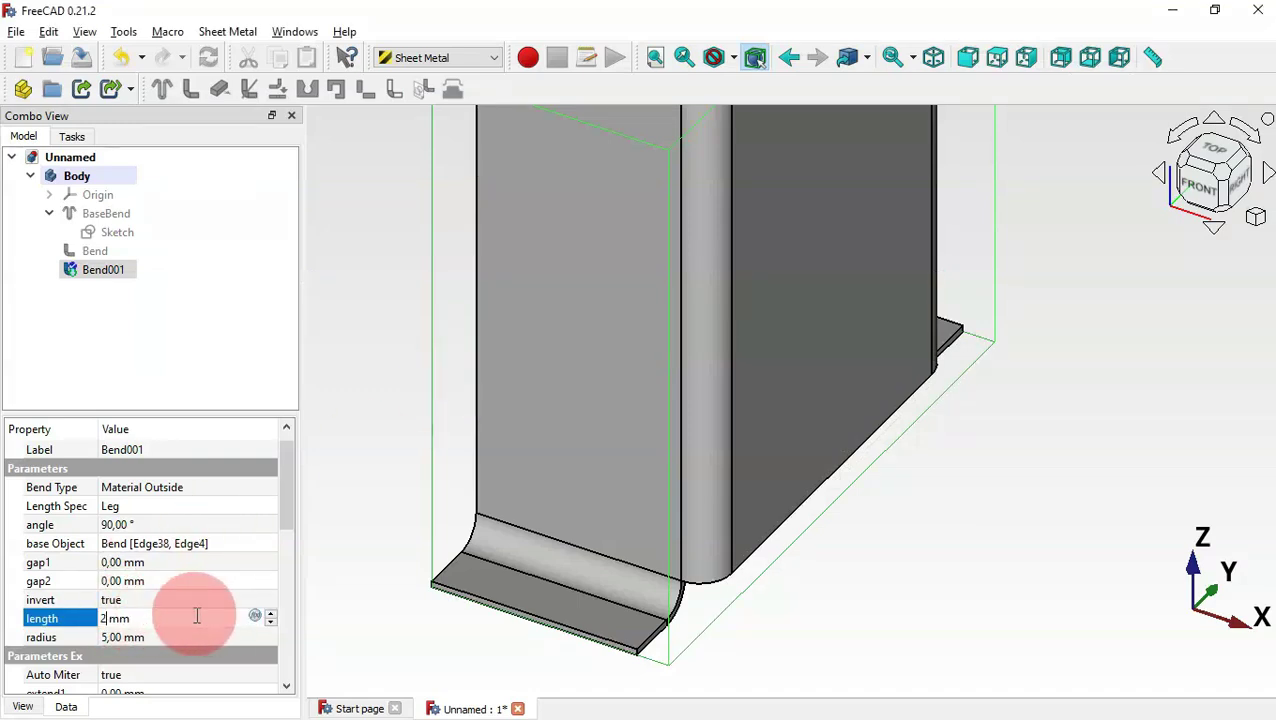
key(Return)
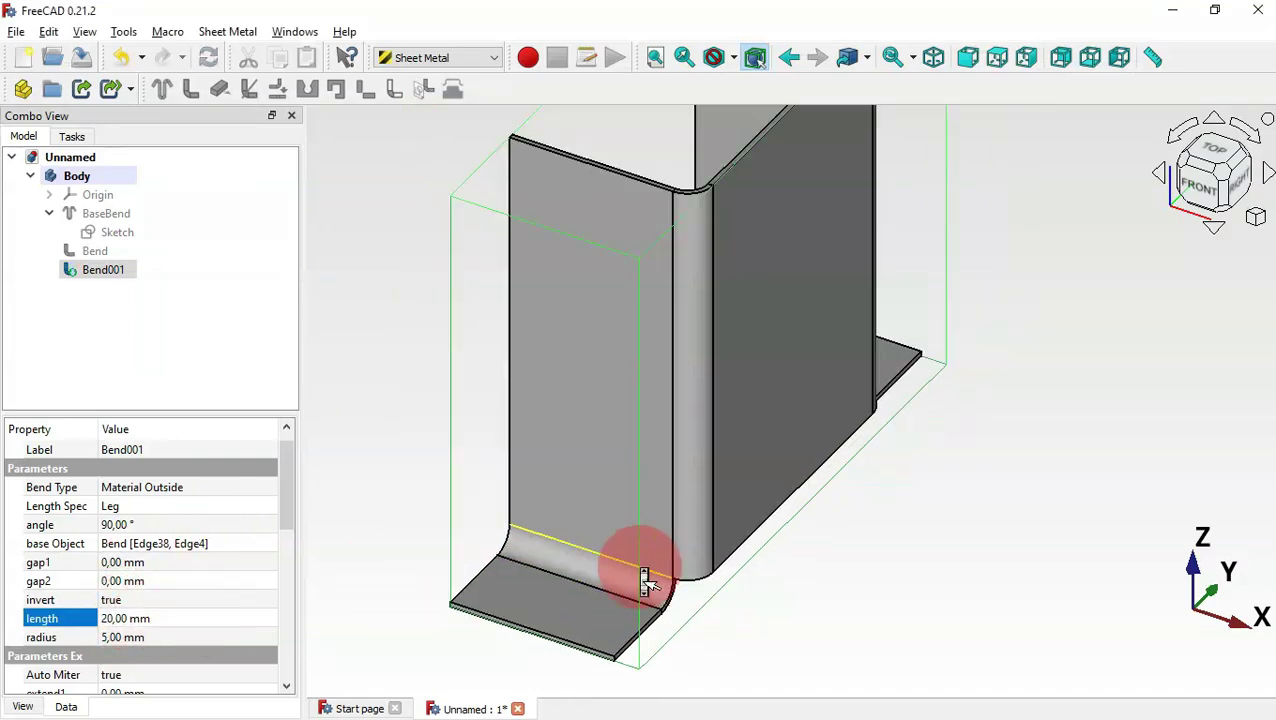
Try the Material Inside bend type for the bottom flanges and inspect the feet in the isometric view.
drag(287, 535, 150, 513)
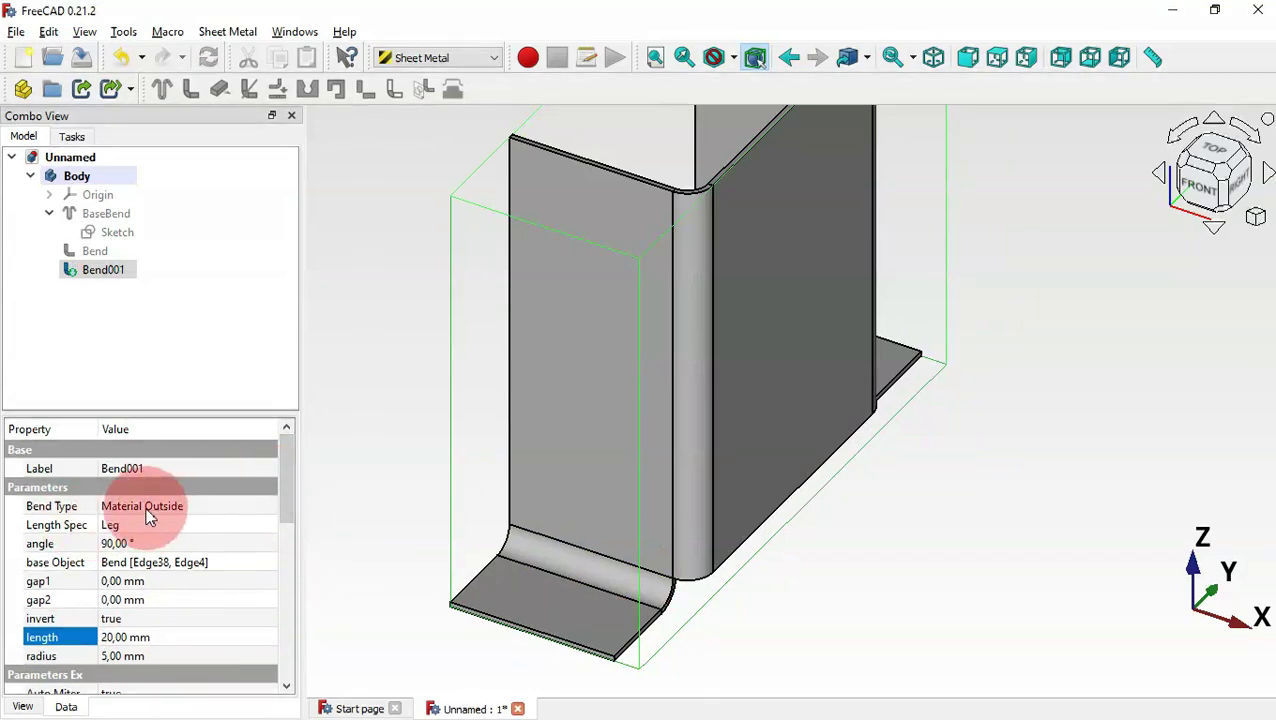
click(210, 515)
click(211, 508)
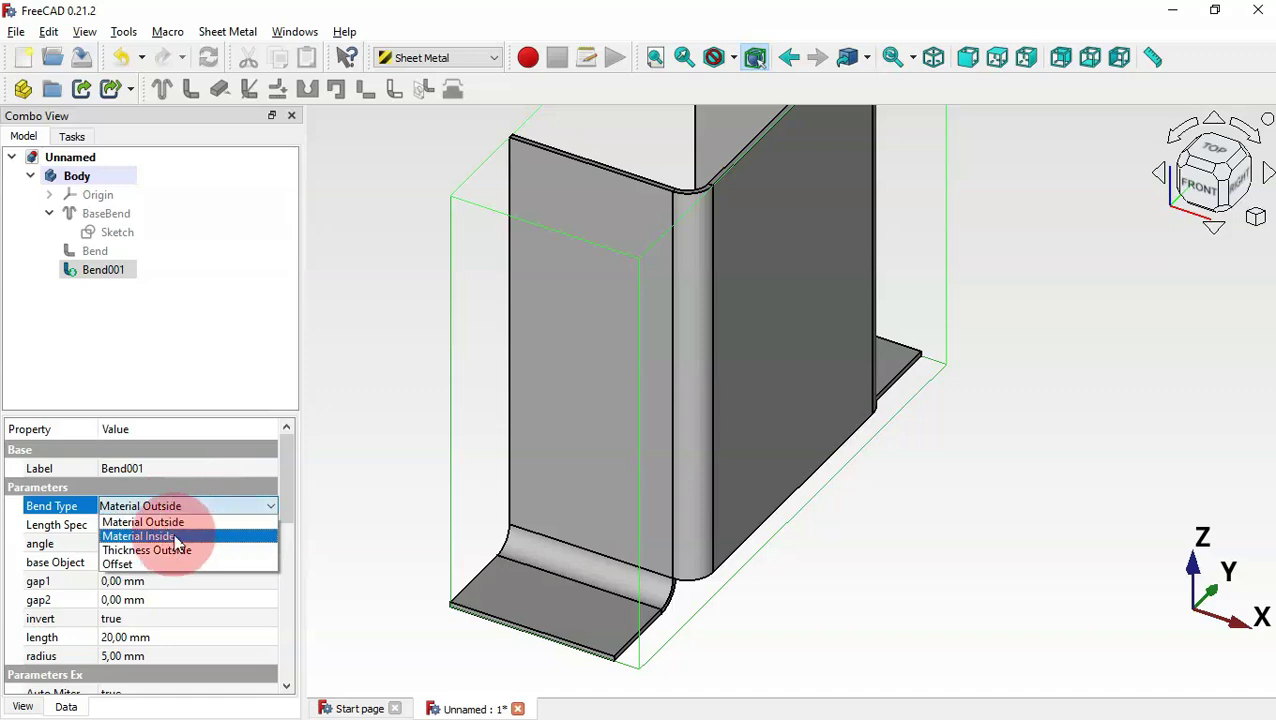
click(196, 537)
drag(620, 430, 790, 541)
key(0)
Set the bottom flanges' bend type back to Material Outside.
click(270, 506)
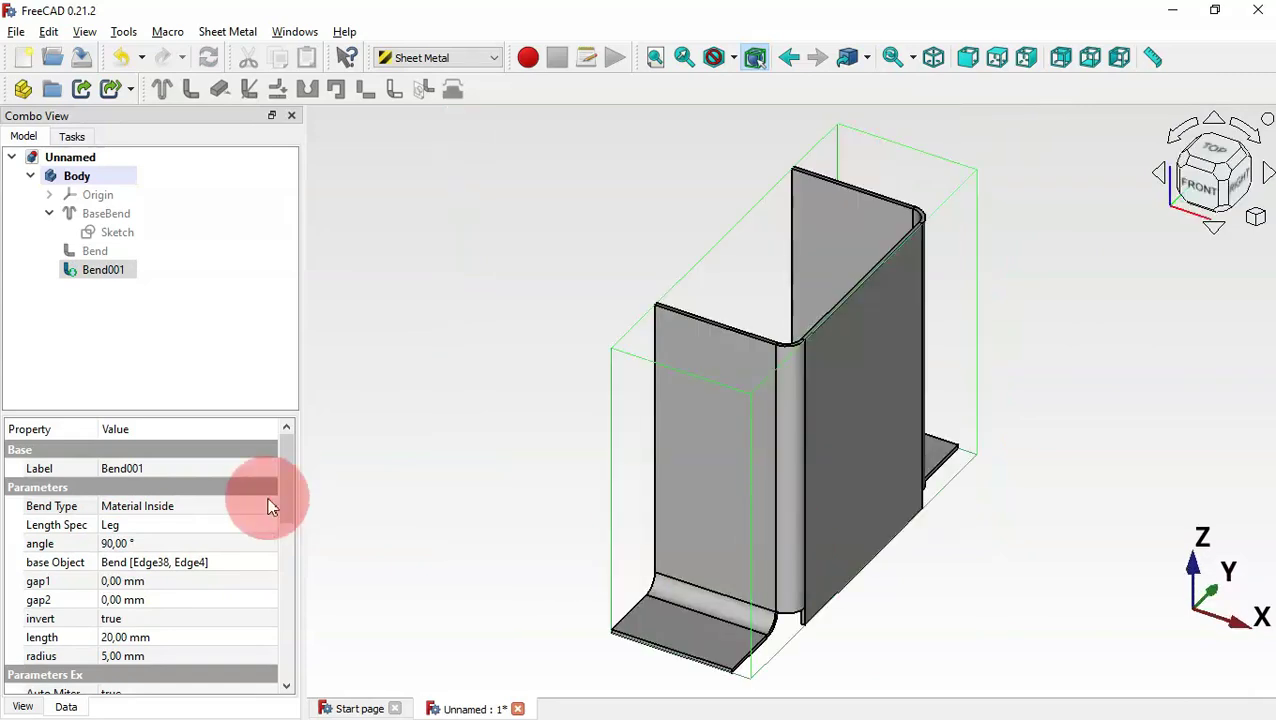
click(208, 508)
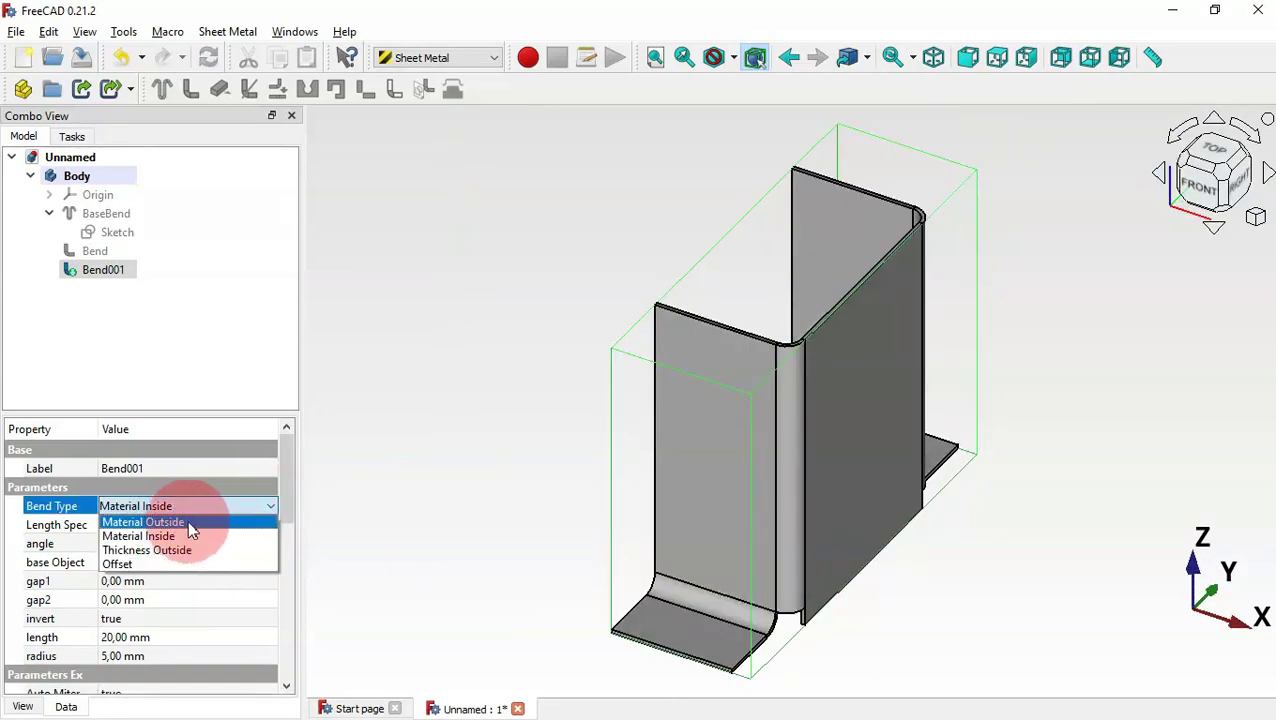
click(199, 522)
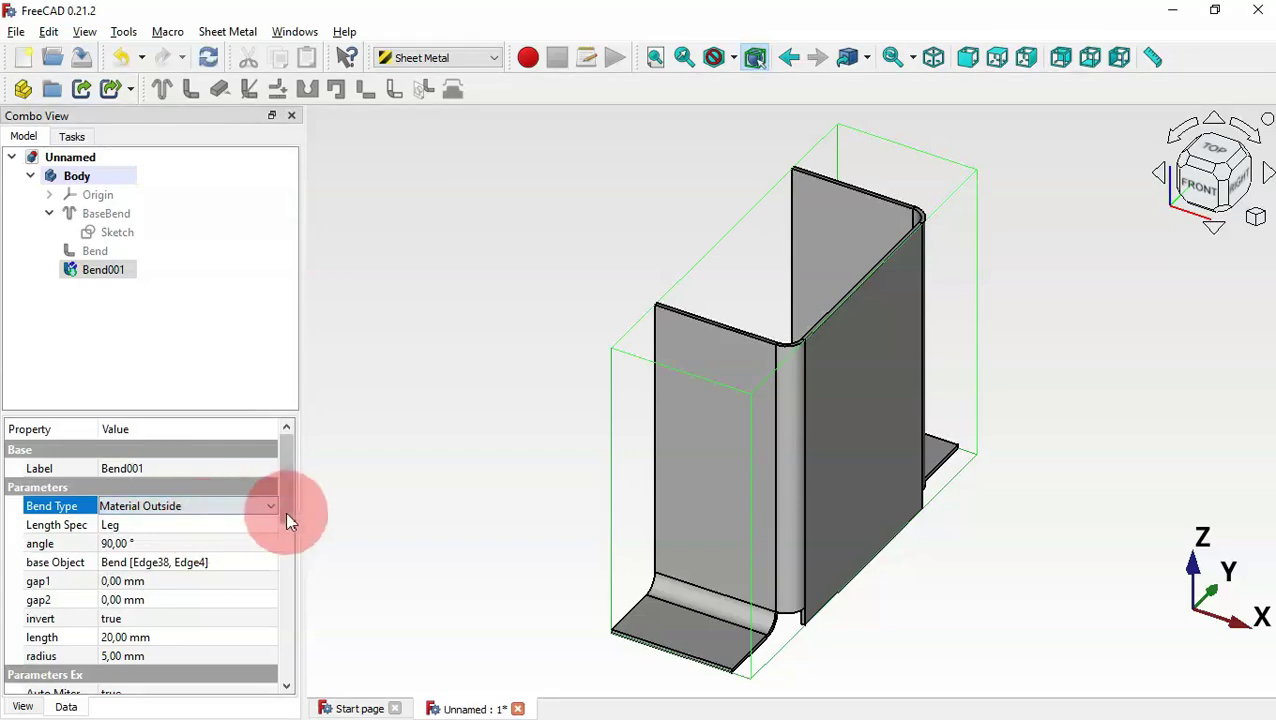
click(337, 507)
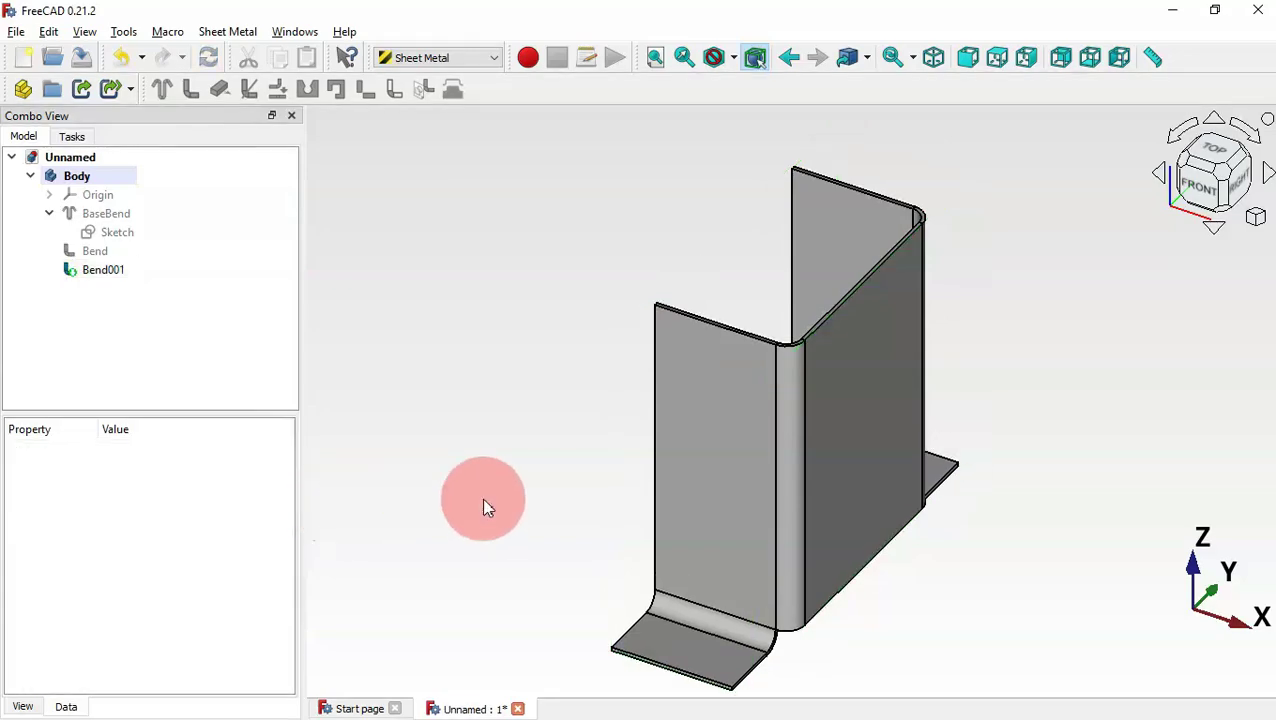
Check the rounded corners in the PDF drawing's isometric view and switch to the Part Design workbench.
drag(903, 556, 973, 550)
key(alt+Tab)
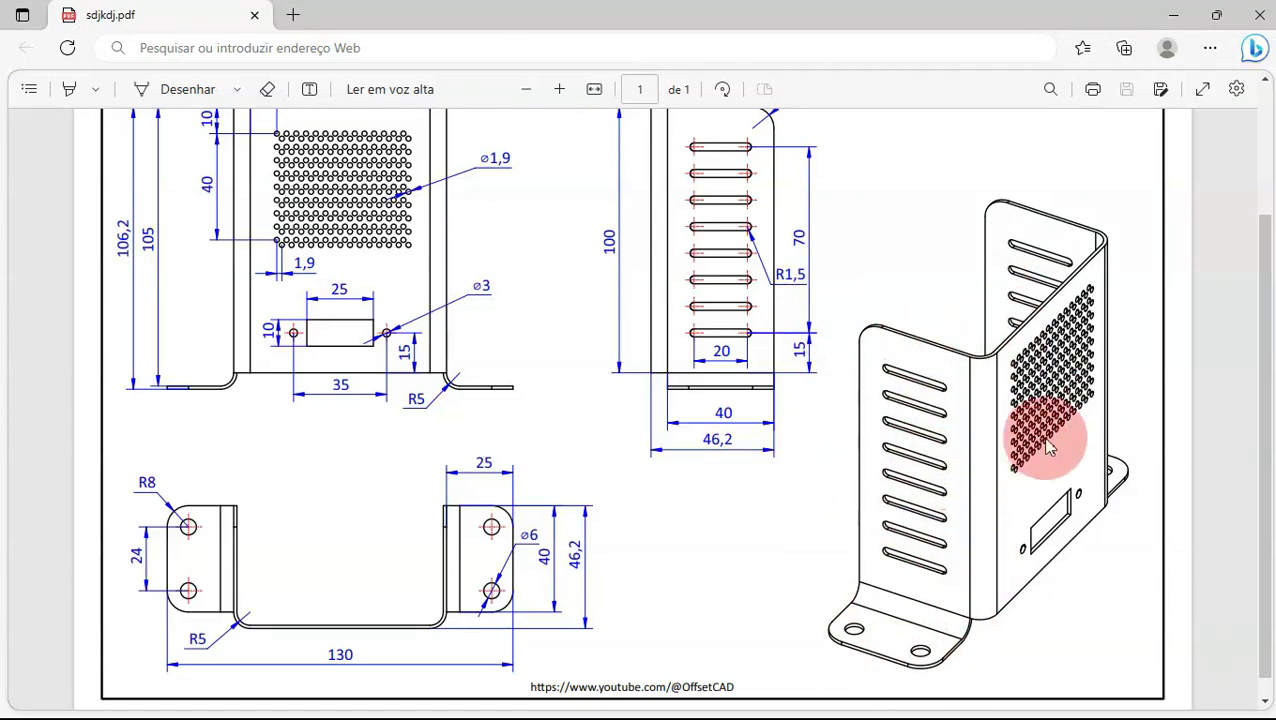
key(alt+Tab)
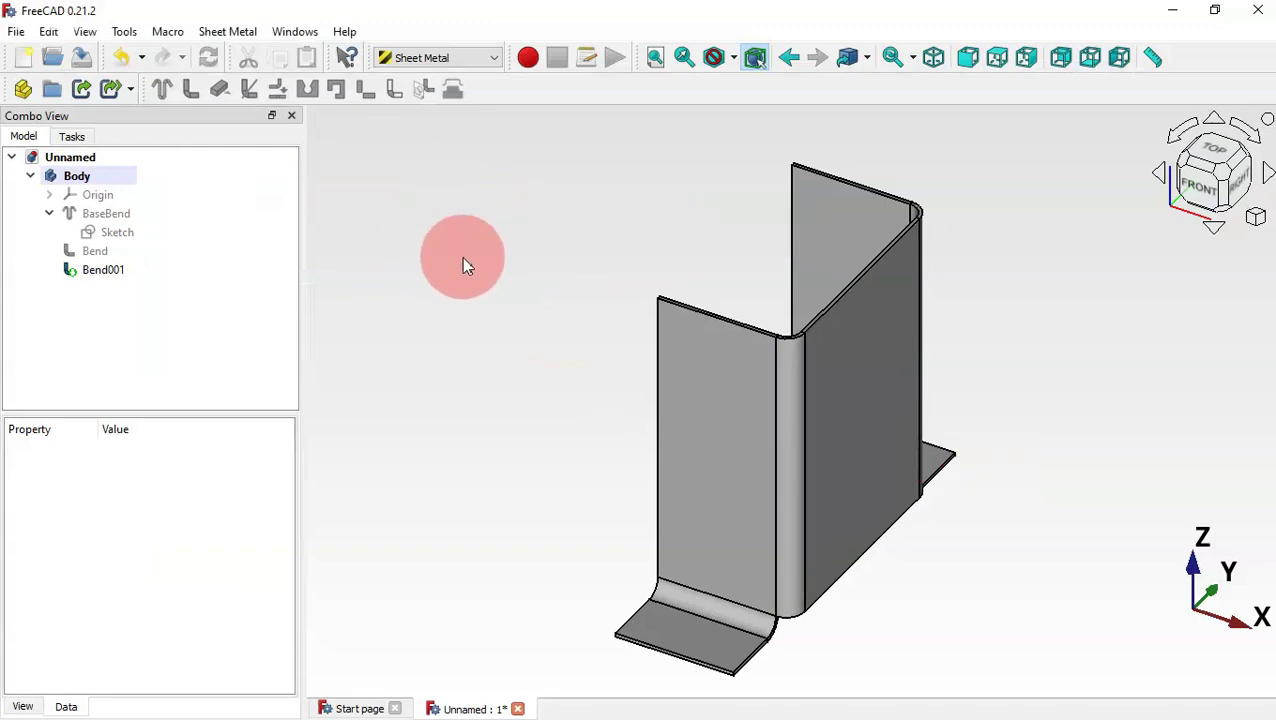
click(436, 58)
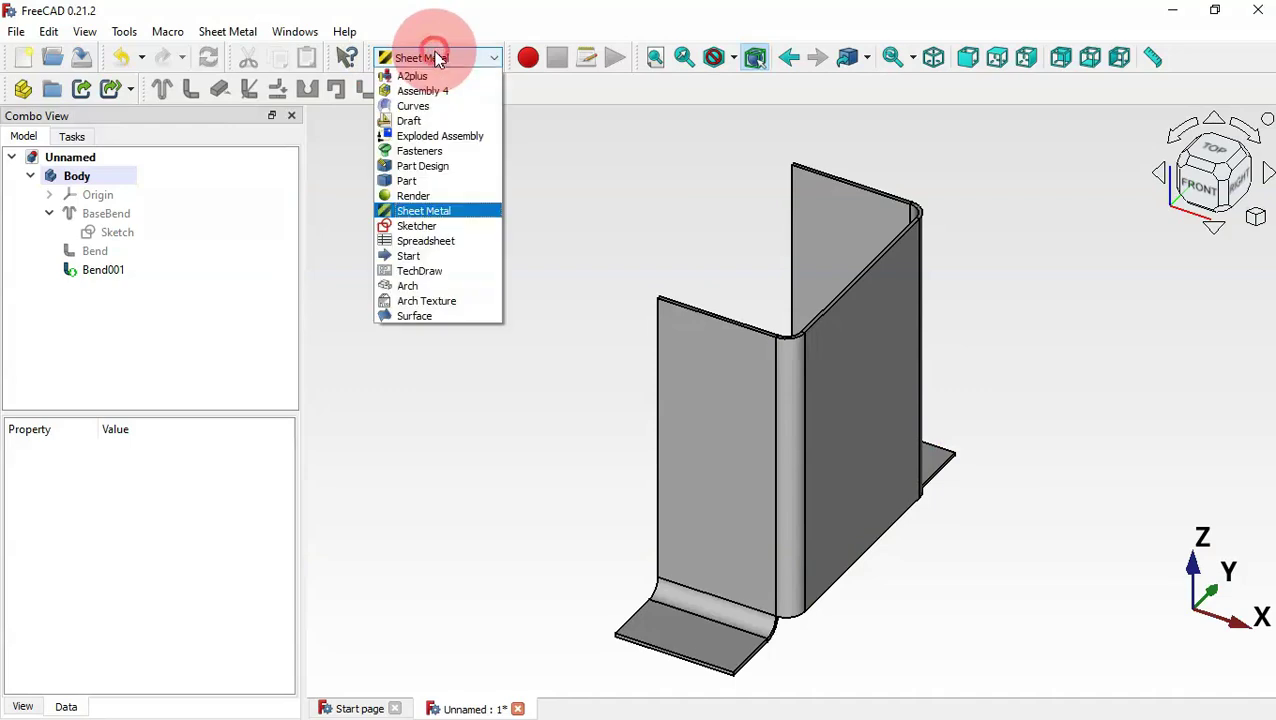
click(455, 166)
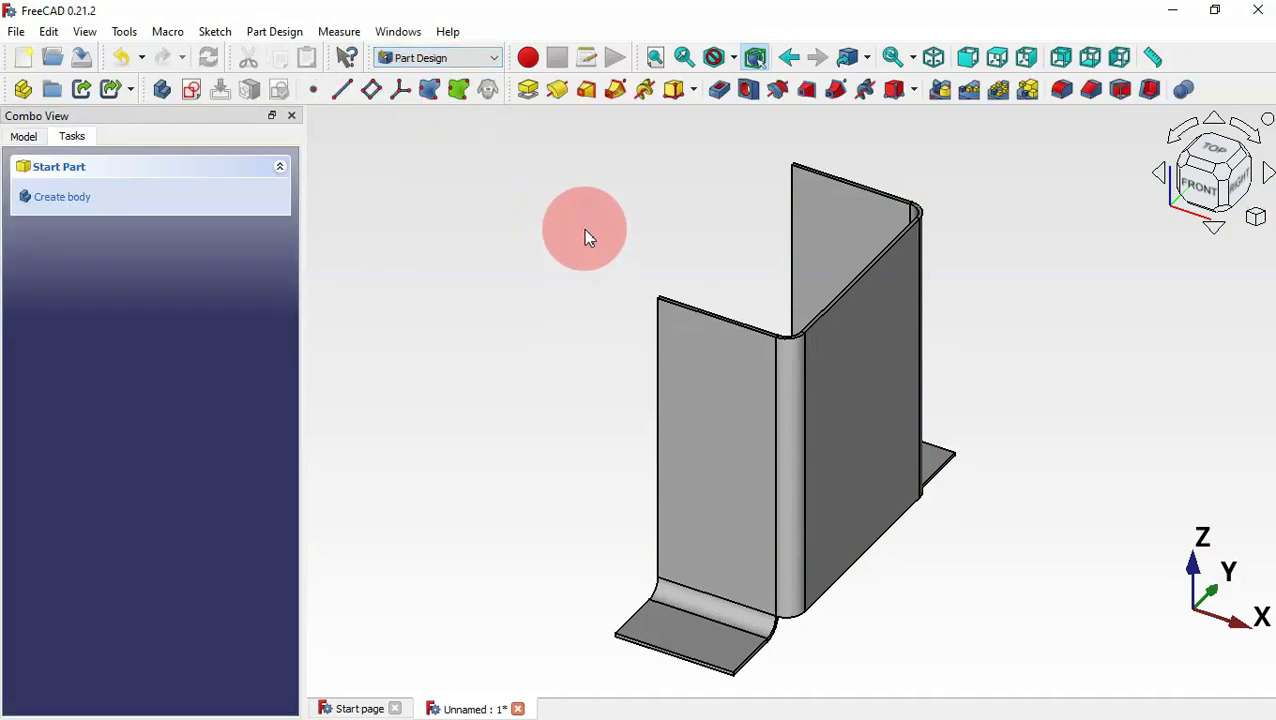
Start a Fillet on the front foot's two outer corner edges and the free upper corner edge of the wall above it.
scroll(584, 236, down, 2)
scroll(685, 566, up, 4)
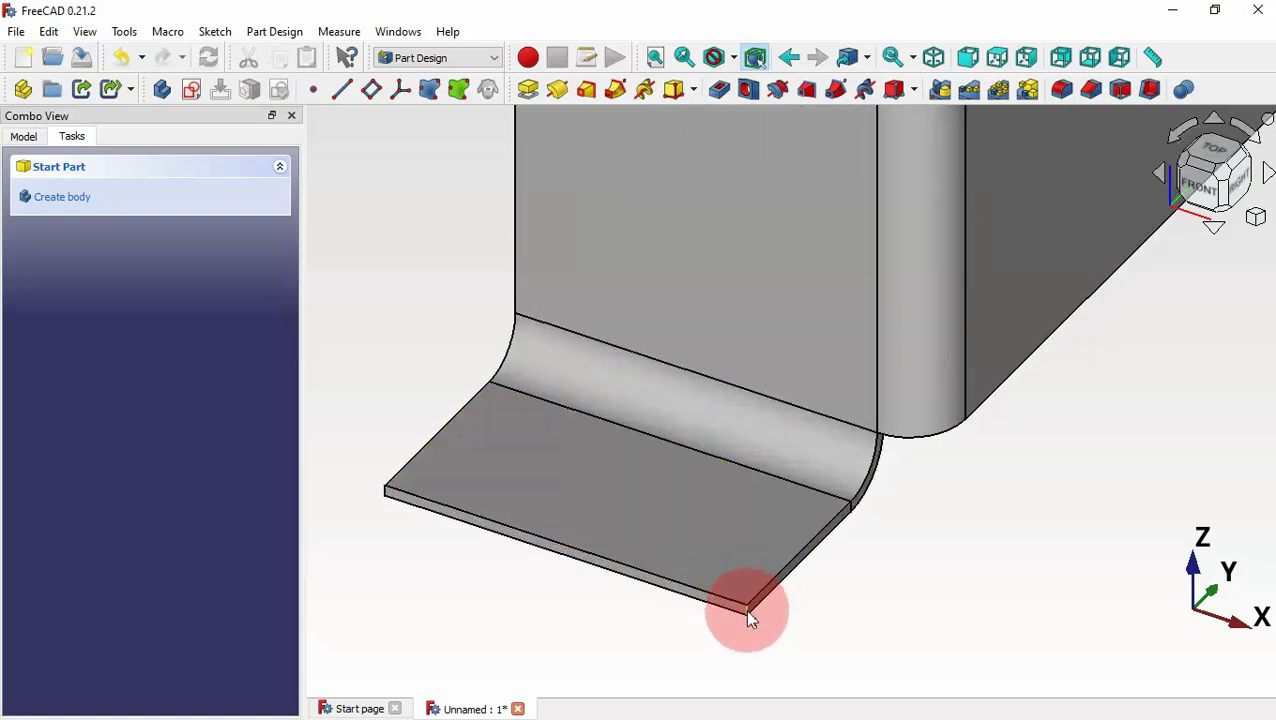
click(747, 610)
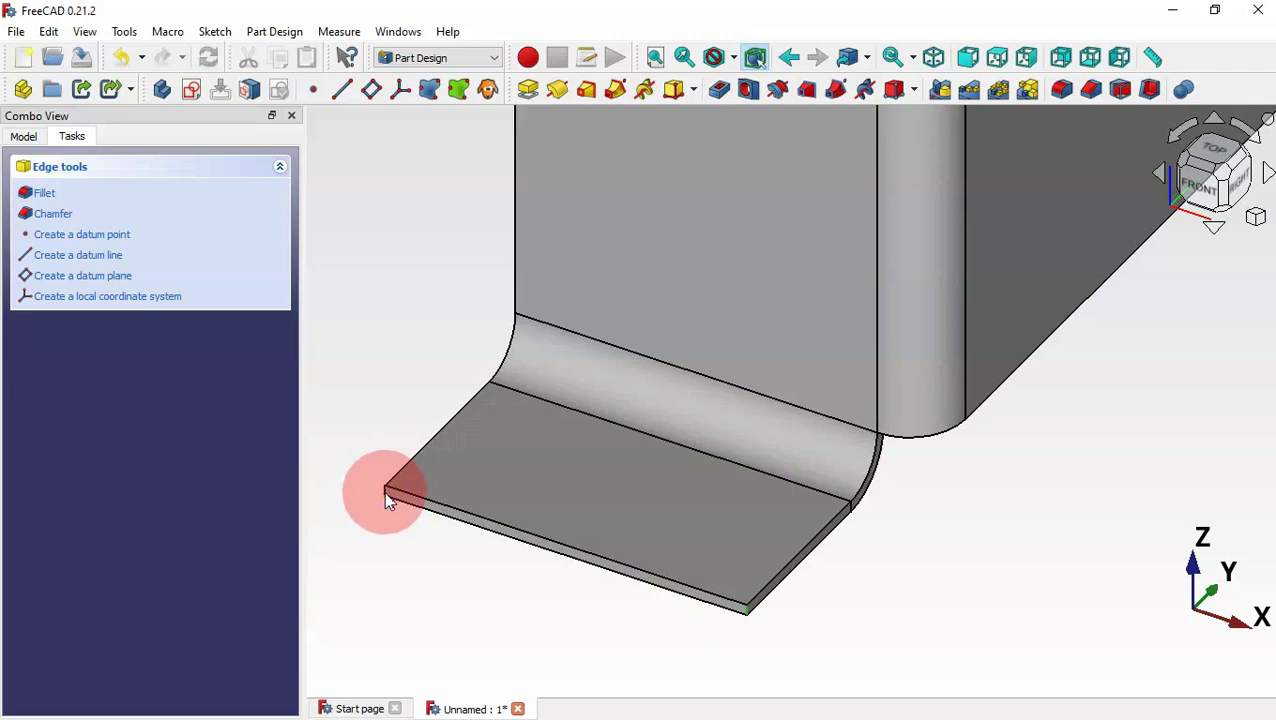
scroll(384, 490, up, 3)
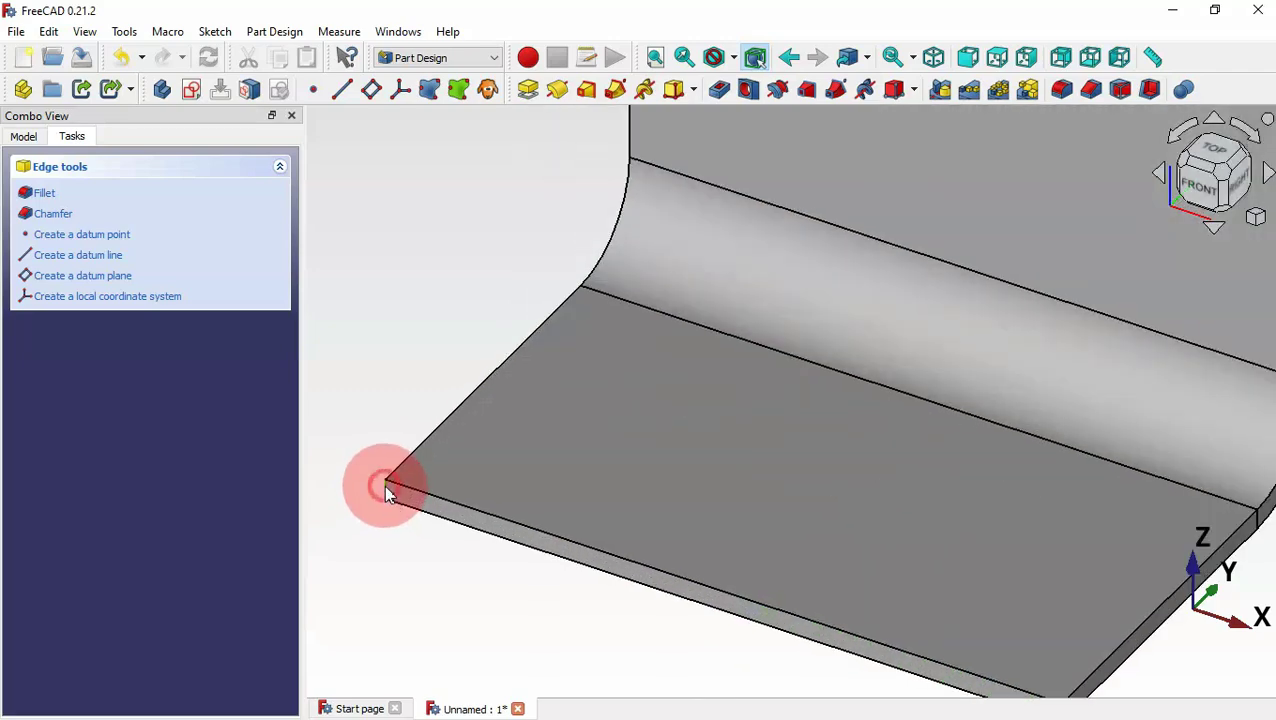
scroll(462, 476, down, 5)
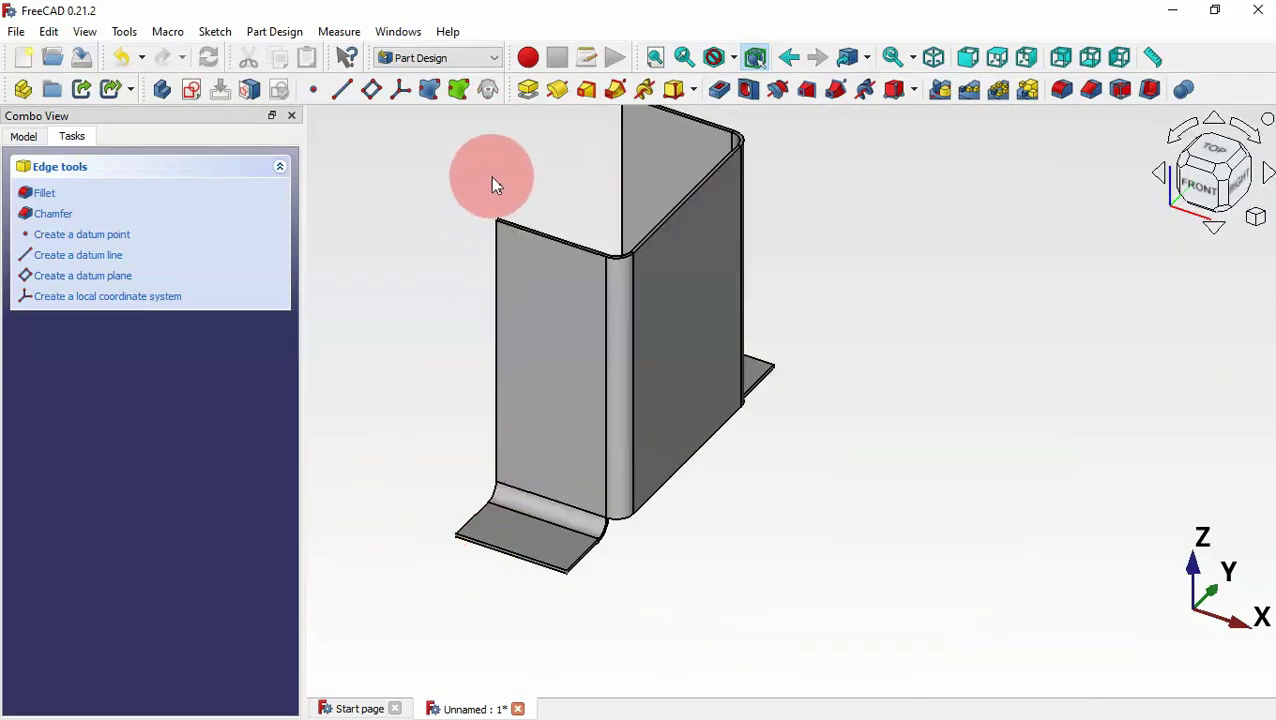
scroll(492, 185, up, 5)
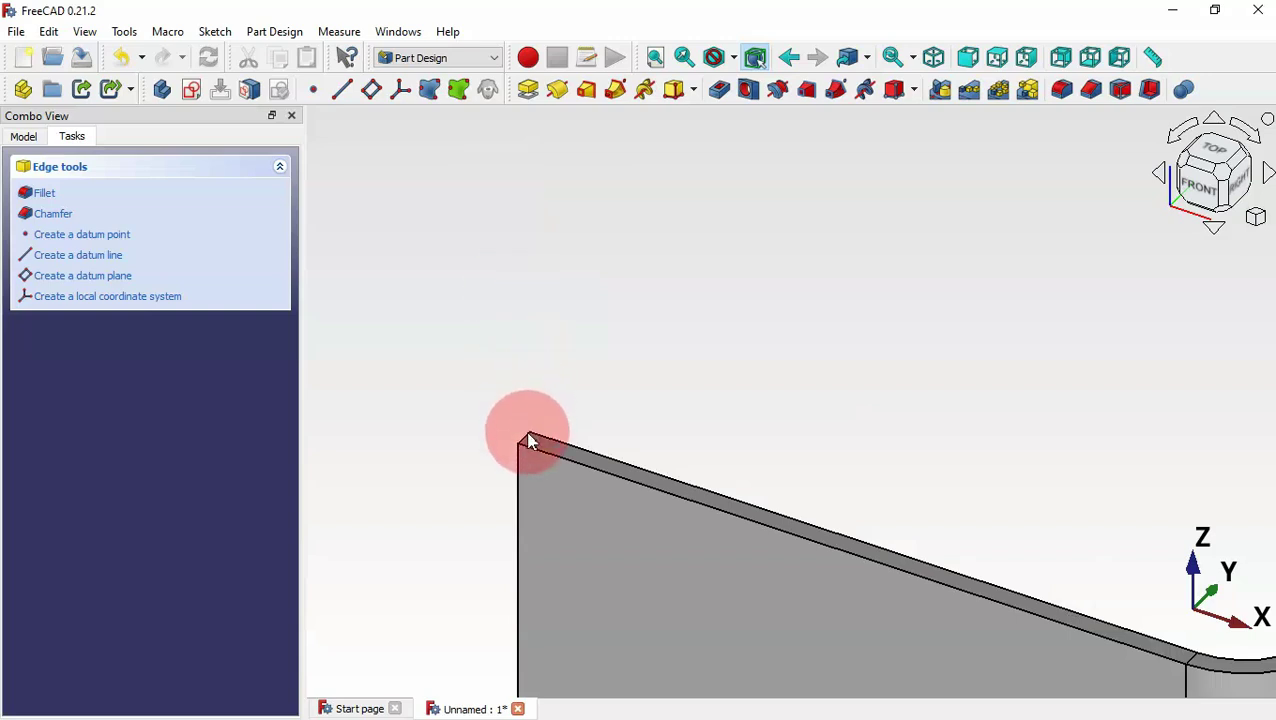
click(527, 437)
click(1062, 90)
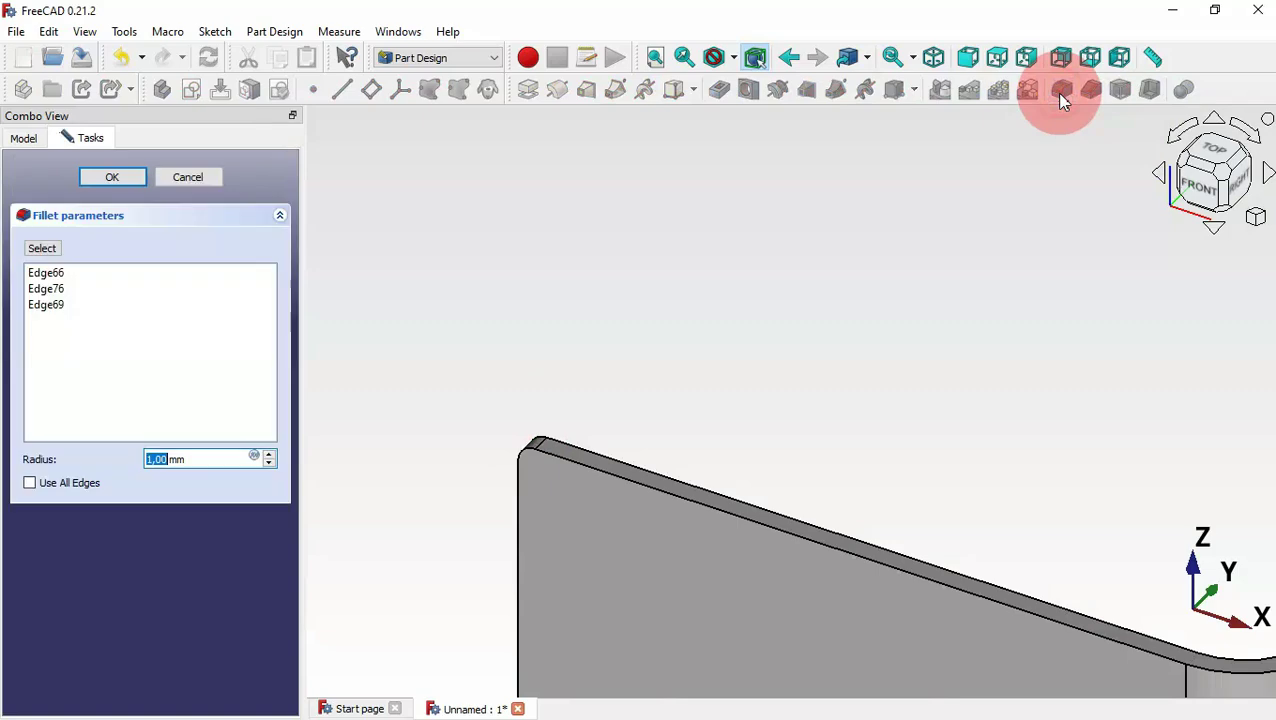
scroll(745, 180, down, 4)
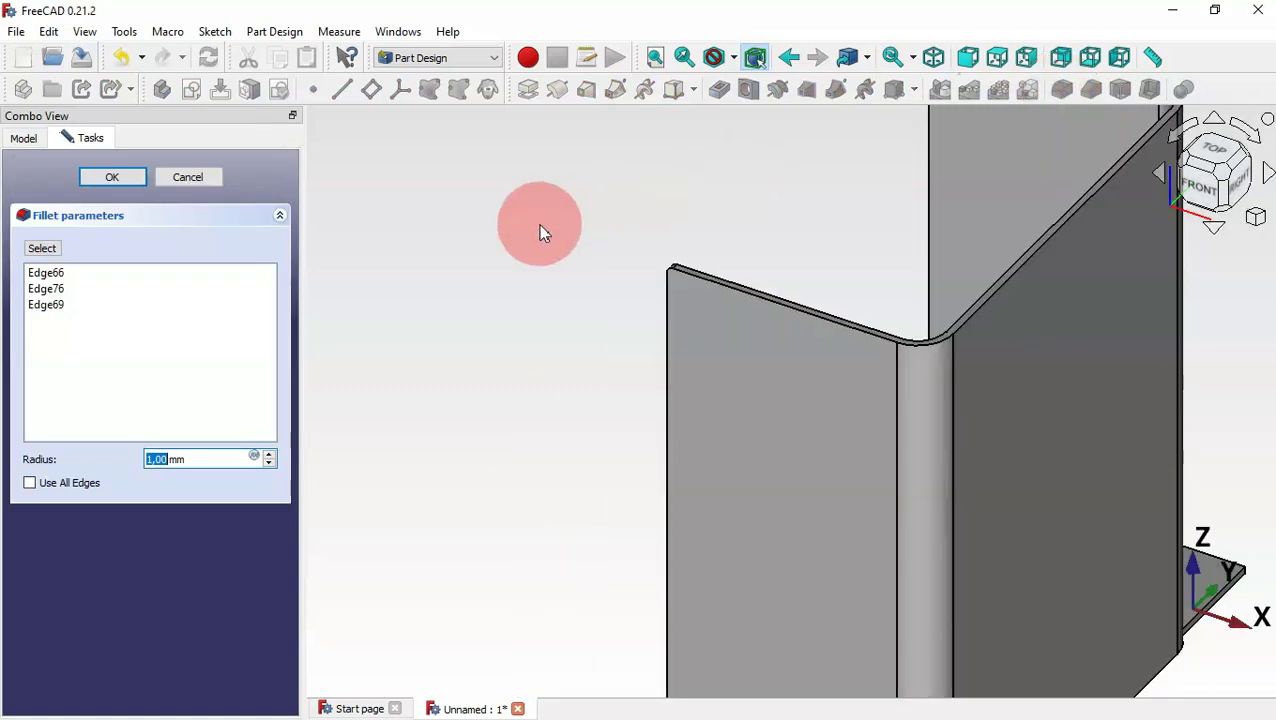
Check the corner radius in the PDF drawing and set the fillet radius to 8 mm.
key(alt+Tab)
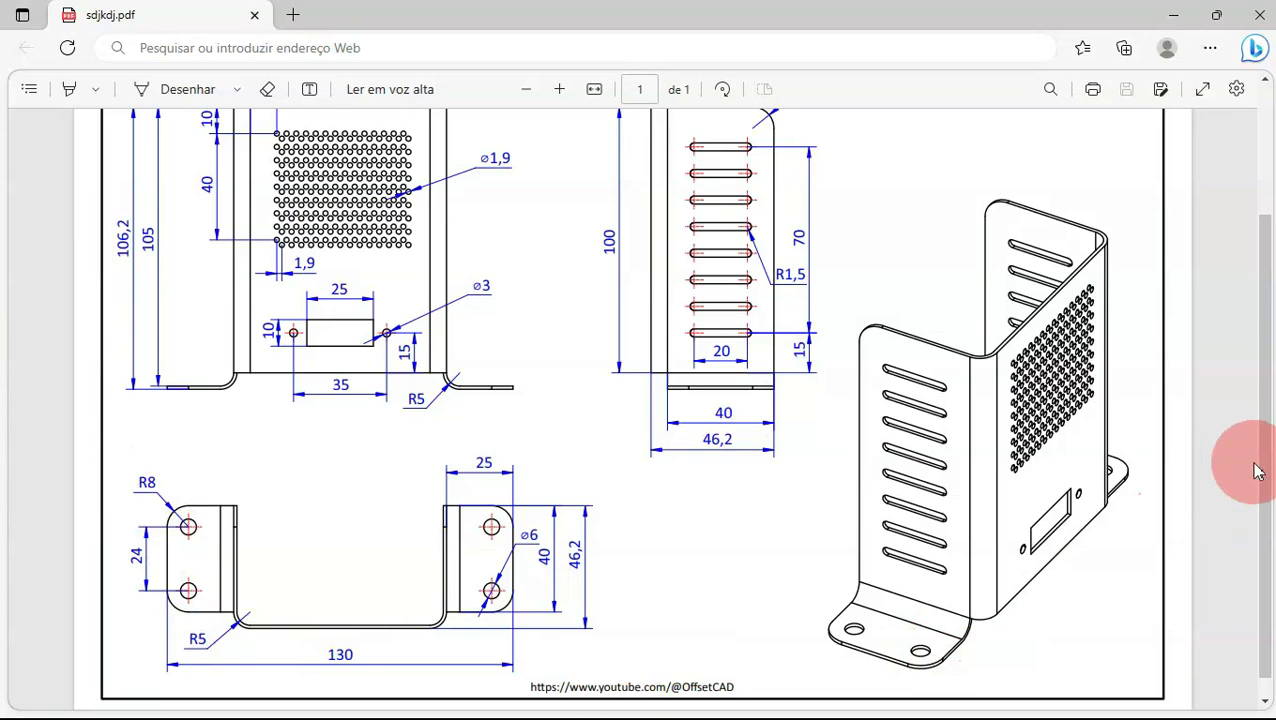
drag(1262, 470, 1266, 396)
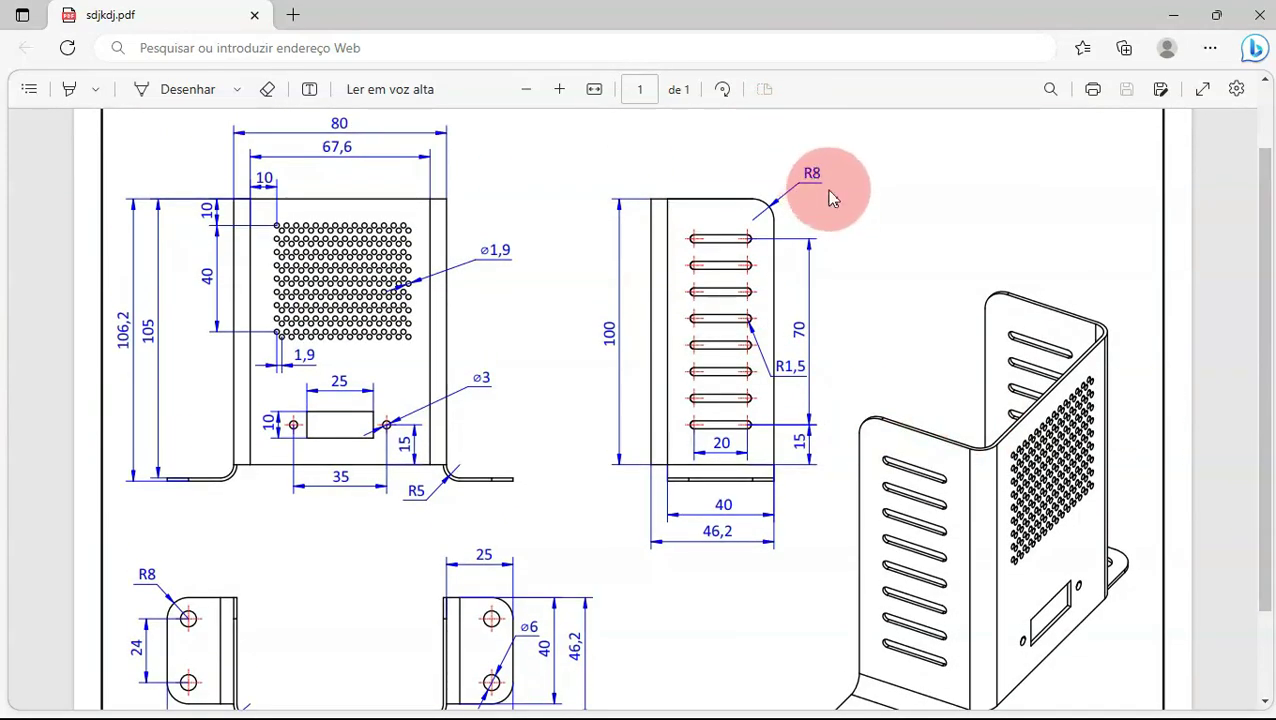
key(alt+Tab)
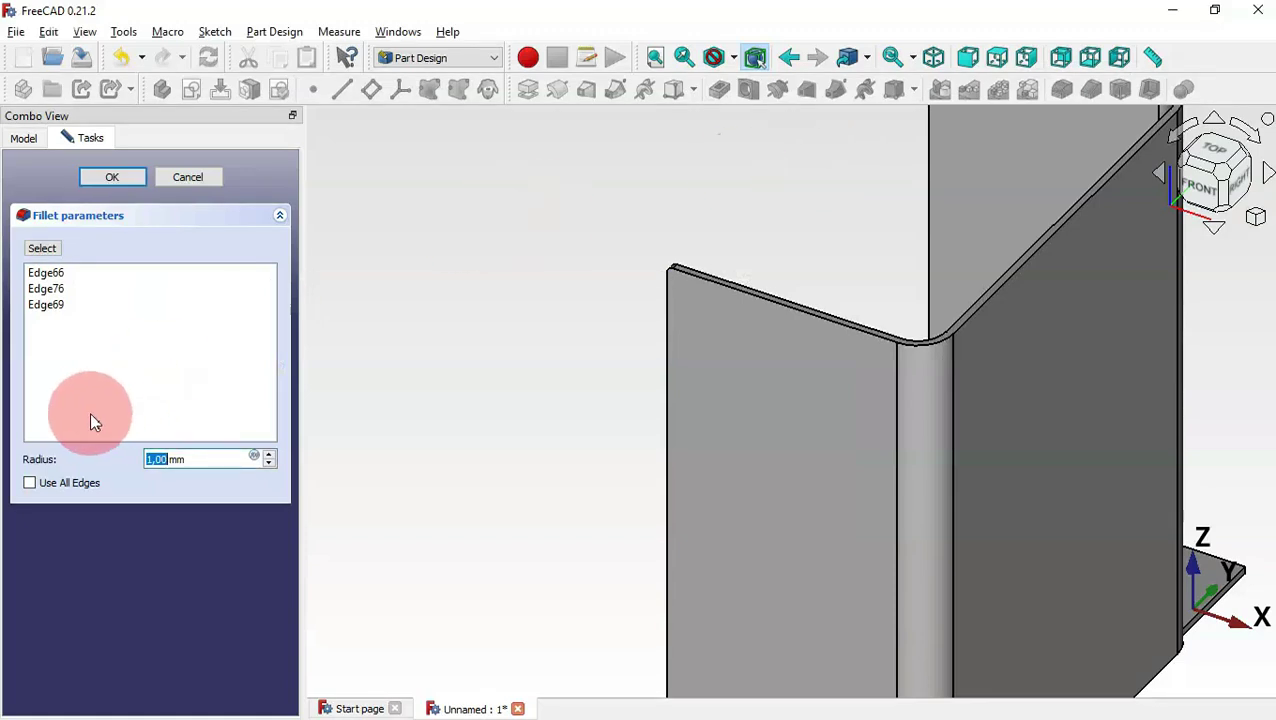
text(8)
key(Return)
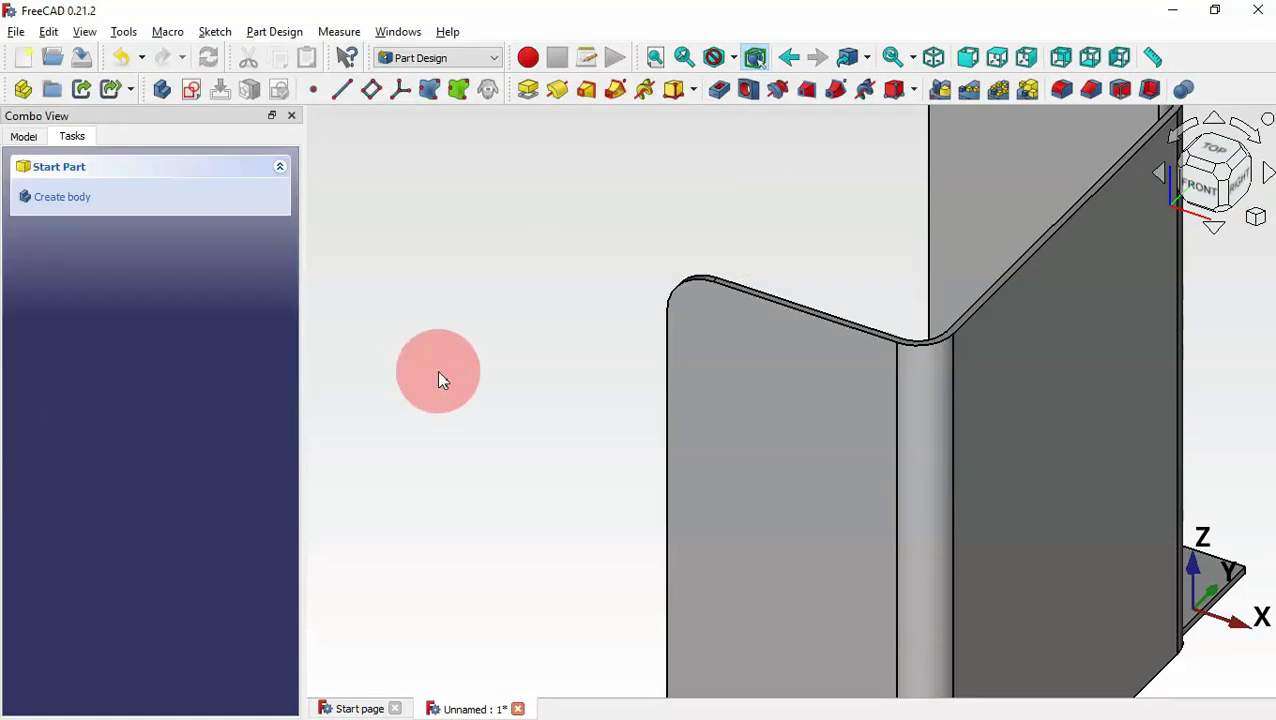
key(v)
key(f)
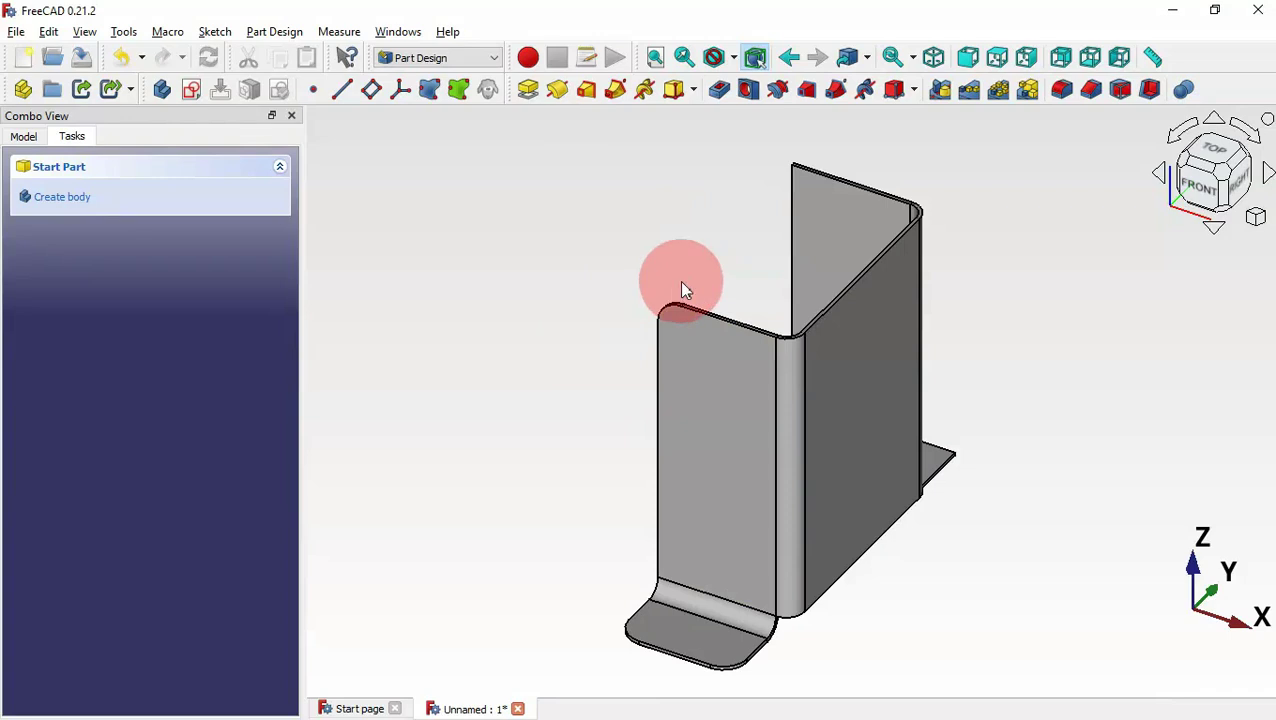
Mirror the fillet about the Base XZ plane to round the opposite wall and foot.
click(25, 136)
click(106, 286)
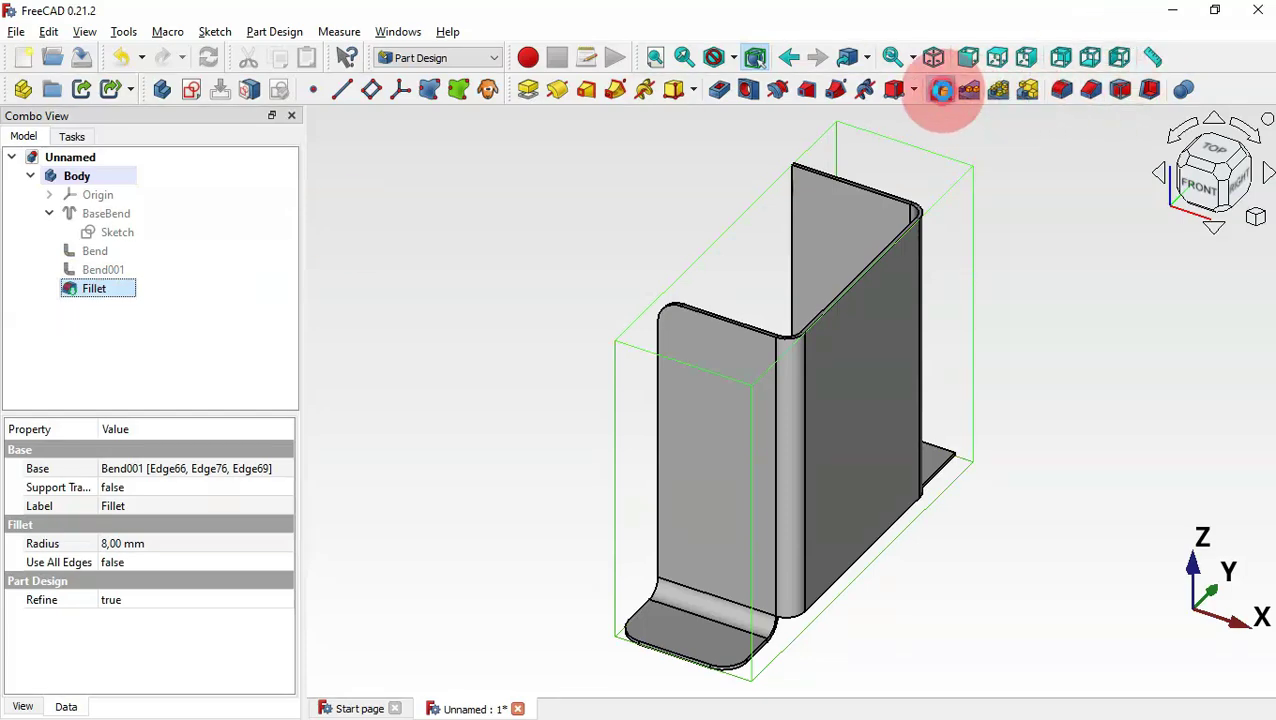
click(940, 91)
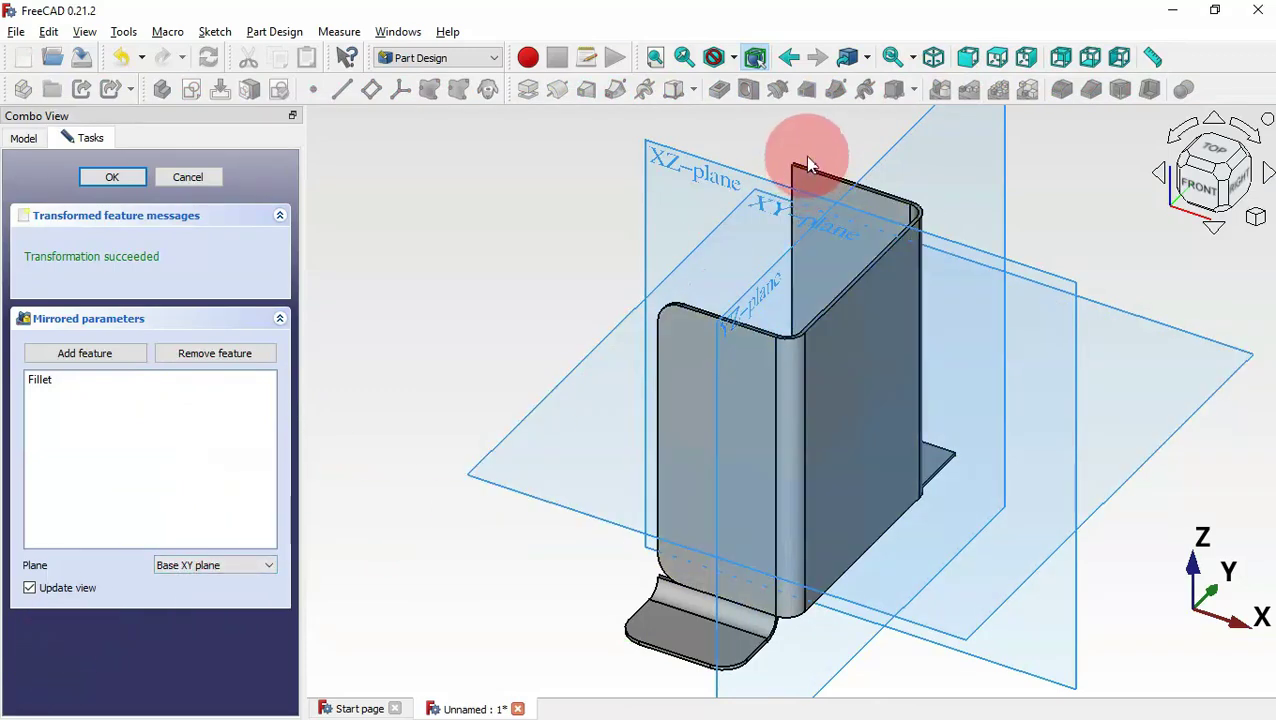
click(248, 566)
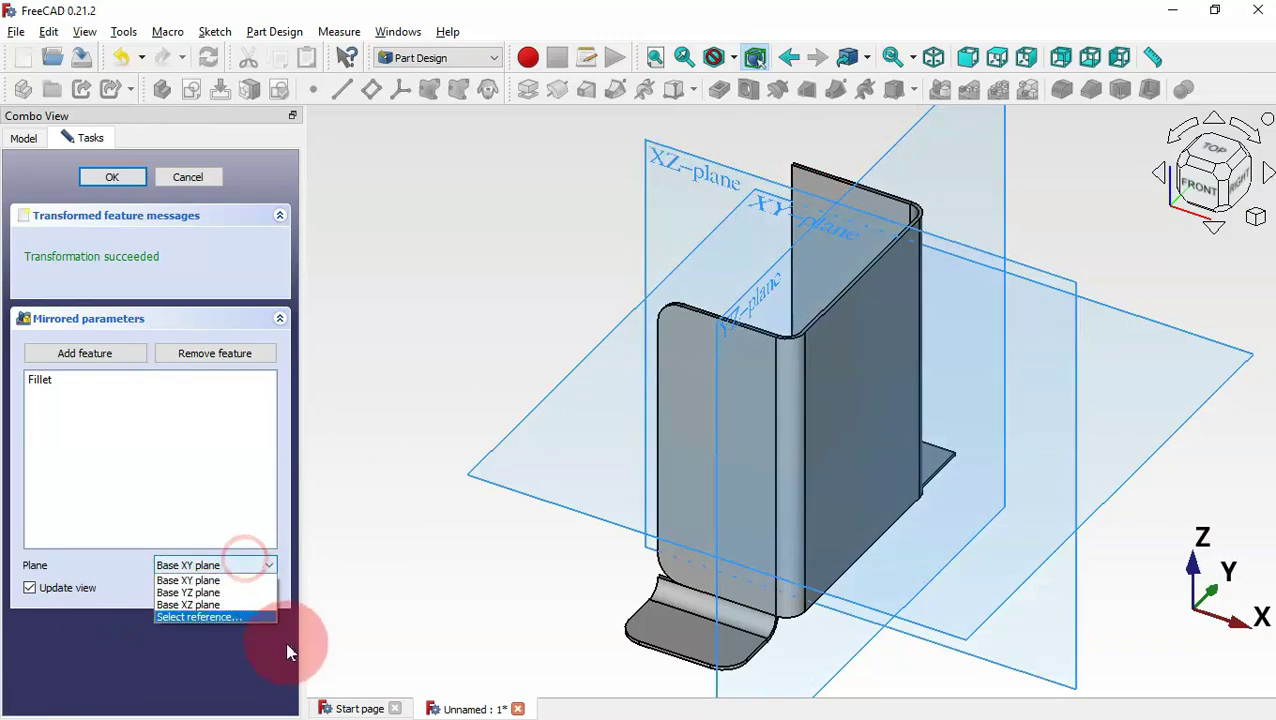
click(229, 605)
click(117, 176)
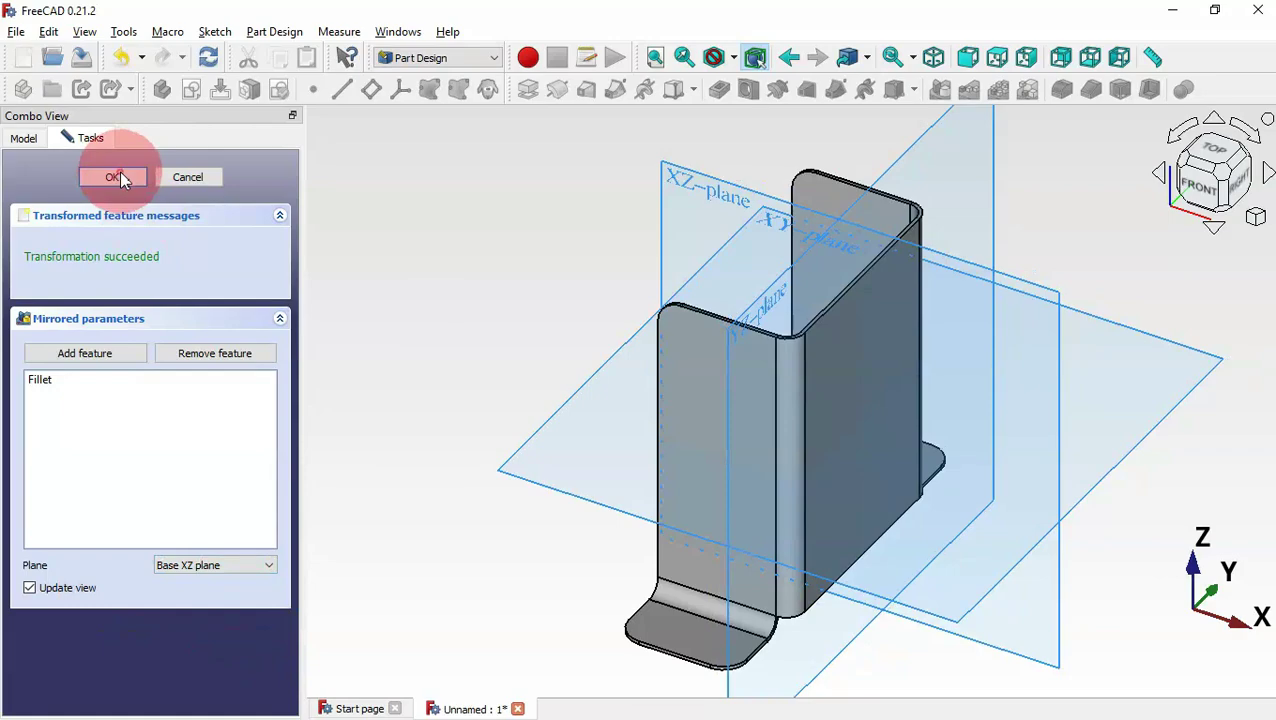
click(1027, 530)
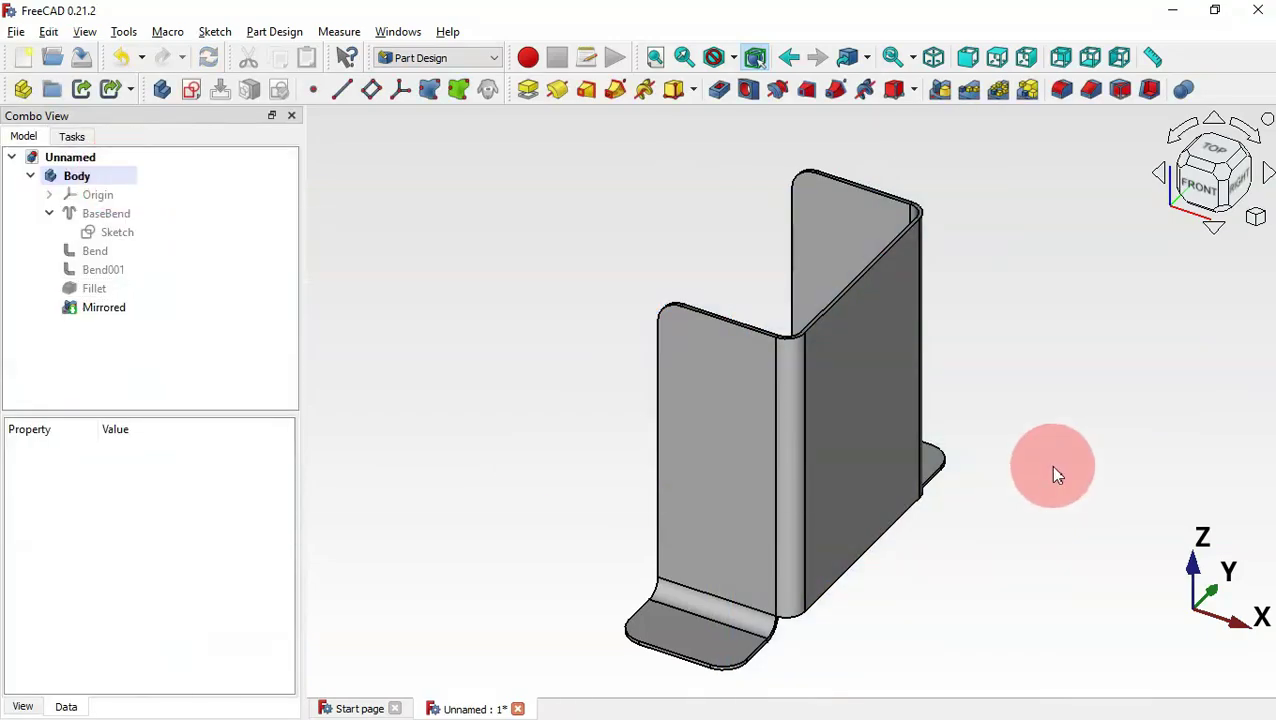
Check the mounting hole dimensions on the feet in the PDF drawing's lower view.
key(alt+Tab)
mouse_move(1270, 445)
mouse_down()
mouse_move(1011, 586)
mouse_move(849, 609)
mouse_move(928, 609)
mouse_move(716, 578)
mouse_up()
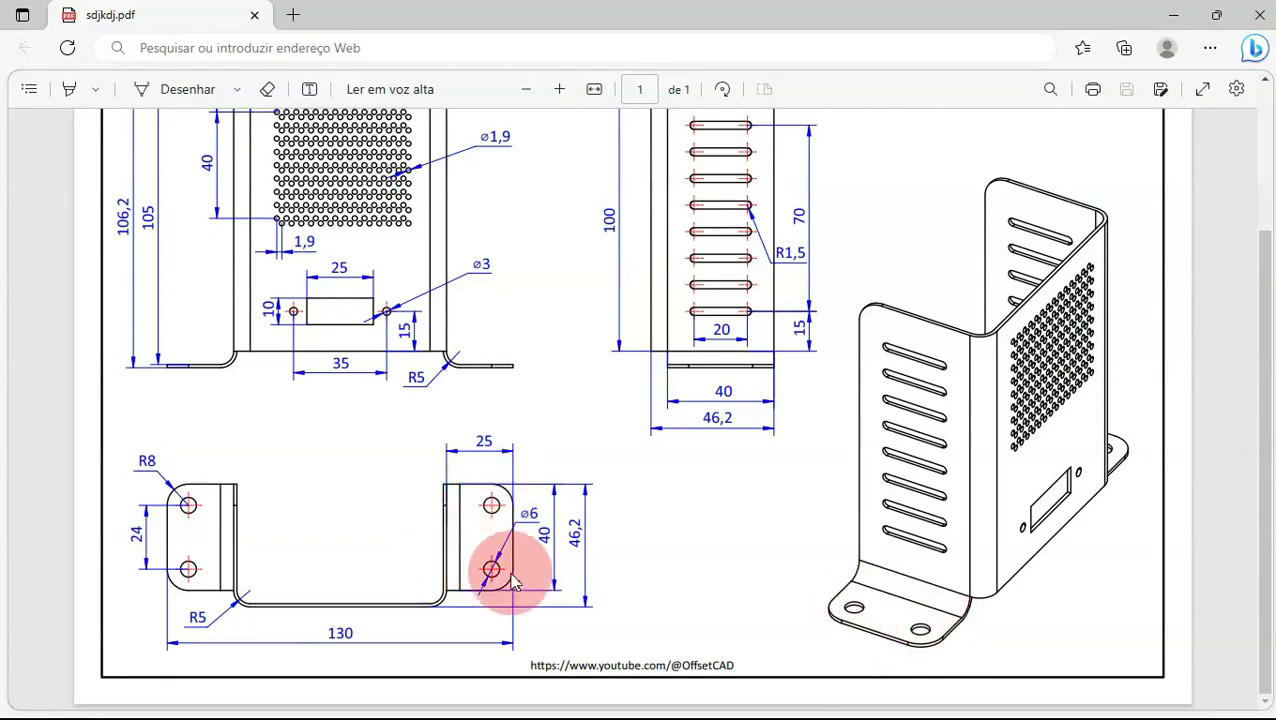
key(alt+Tab)
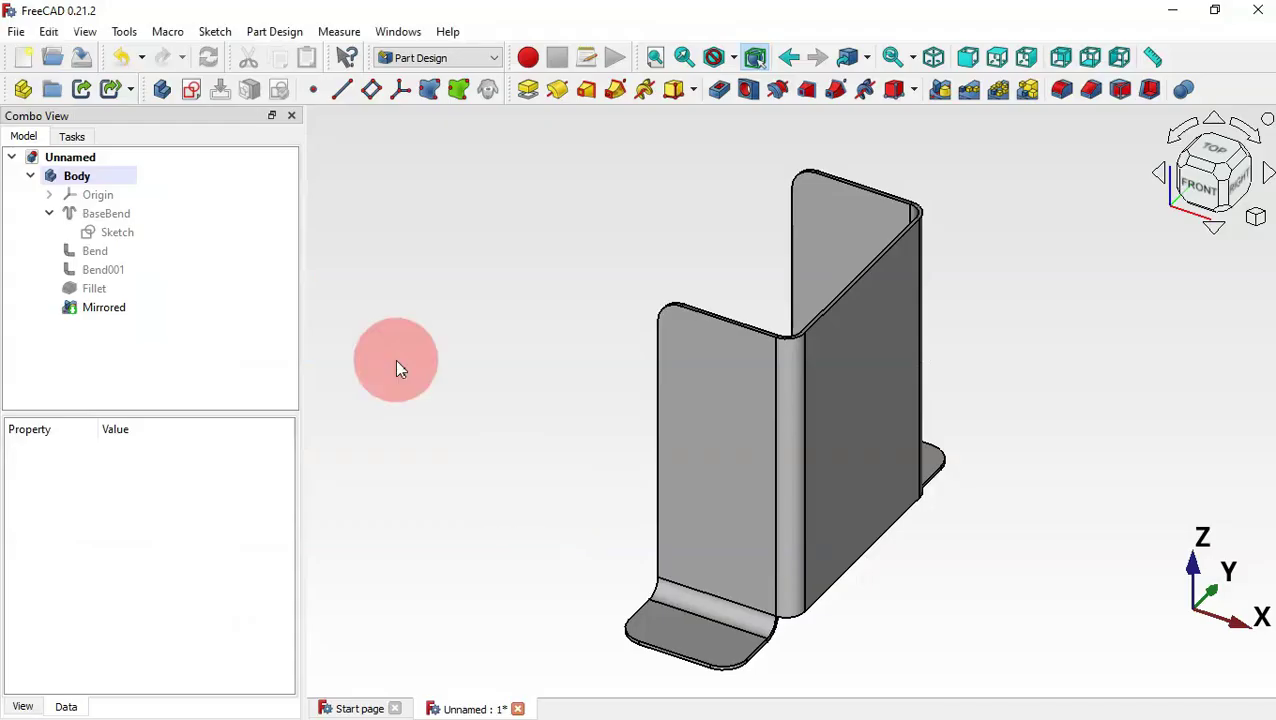
Create a sketch on the front foot's top face and link the two rounded corner arcs of the positive-Y foot as external geometry.
click(712, 640)
click(193, 95)
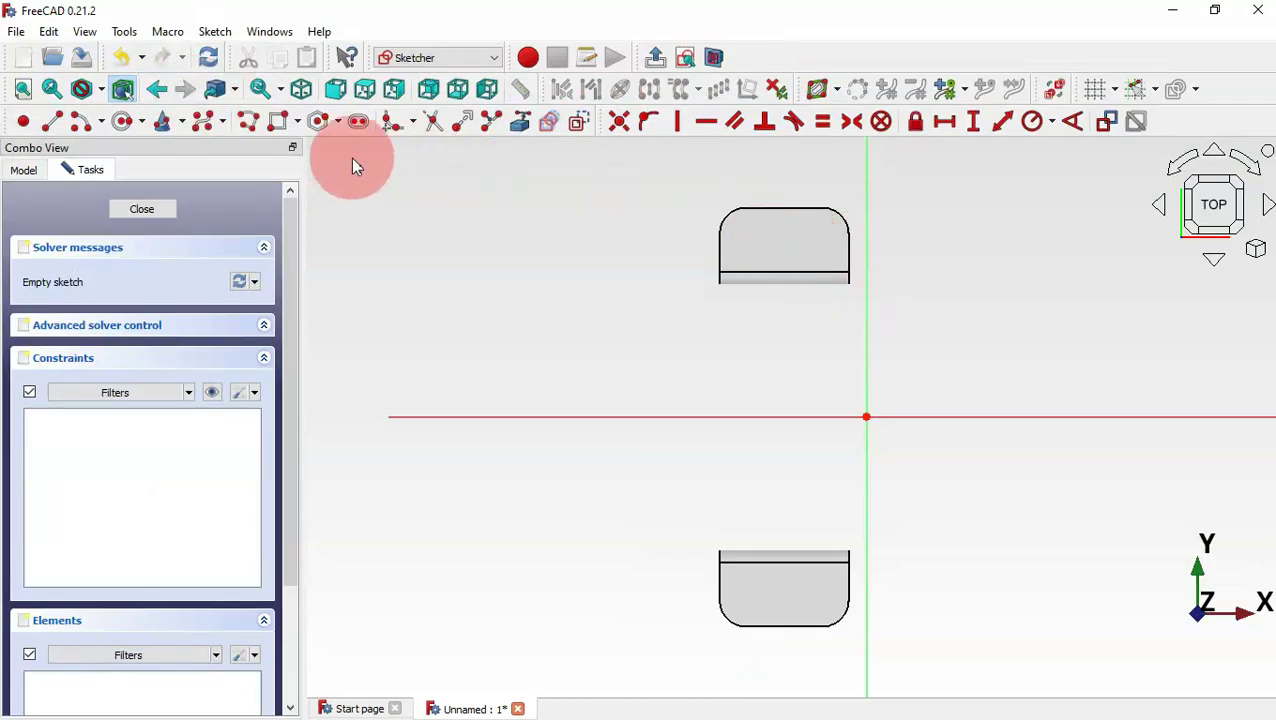
click(517, 124)
click(732, 211)
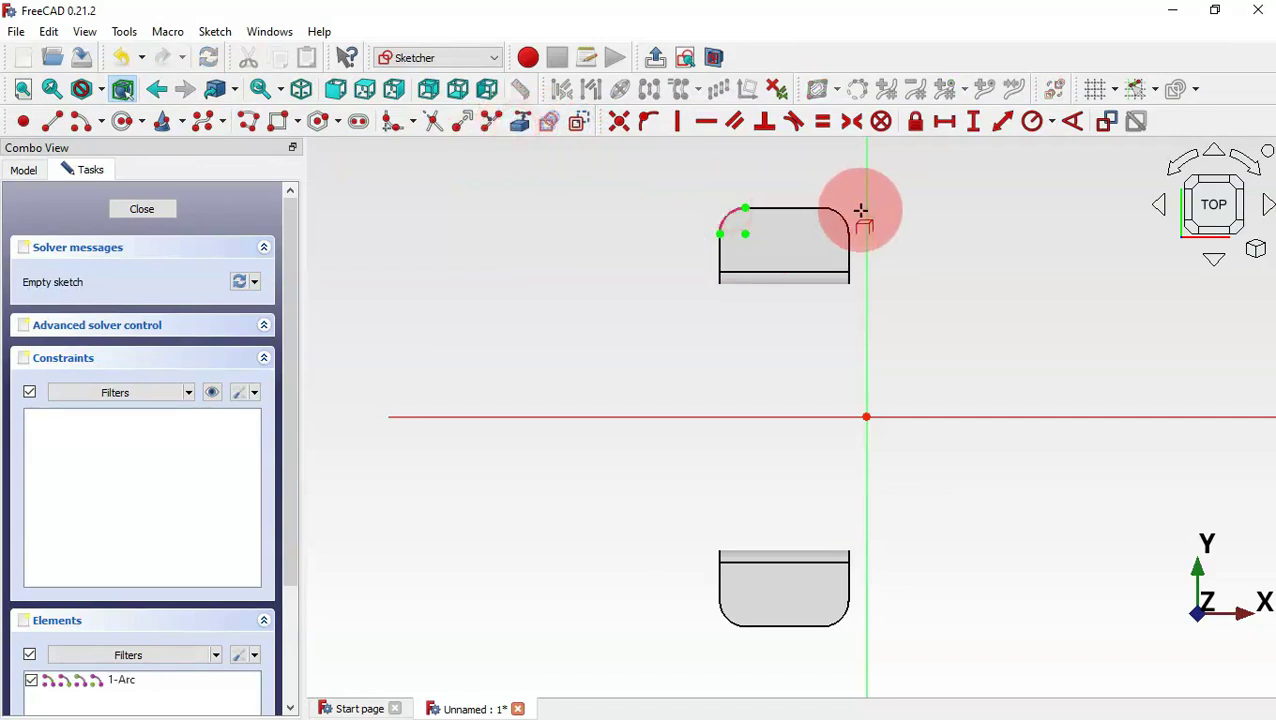
click(843, 214)
scroll(797, 168, up, 5)
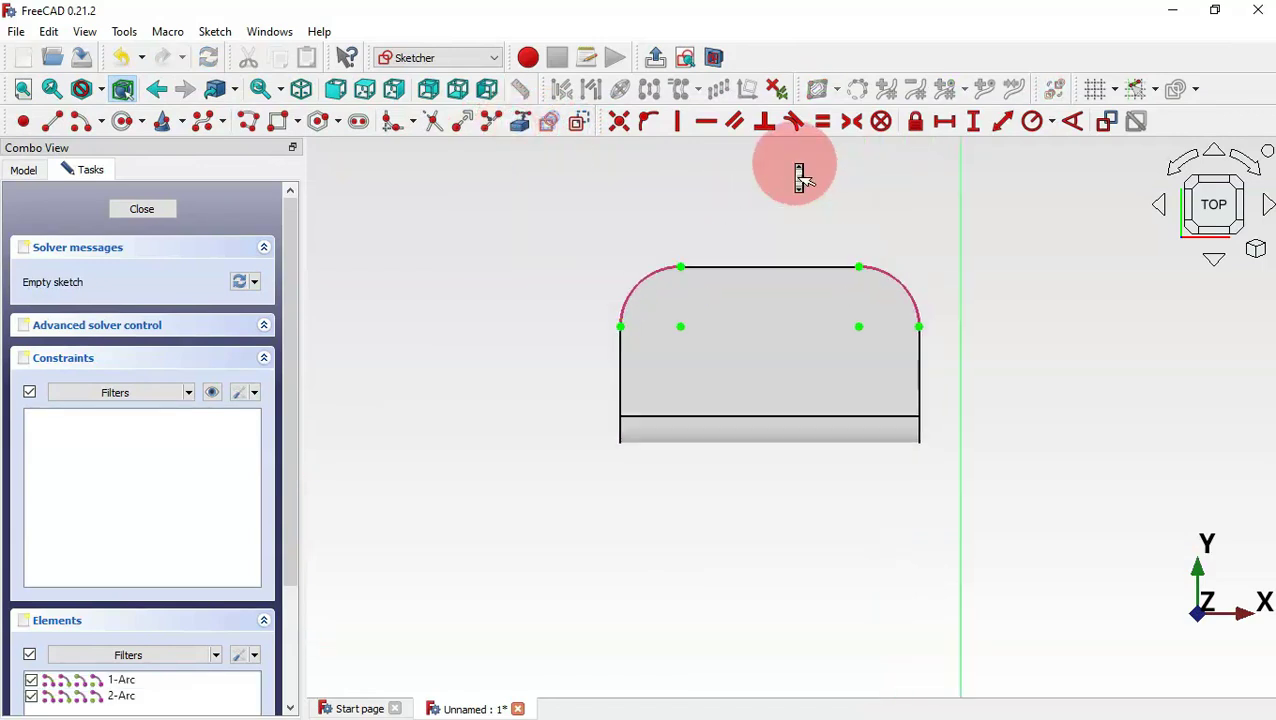
Sketch two circles about 9 mm in diameter, each centred on the centre point of one linked corner arc.
click(122, 121)
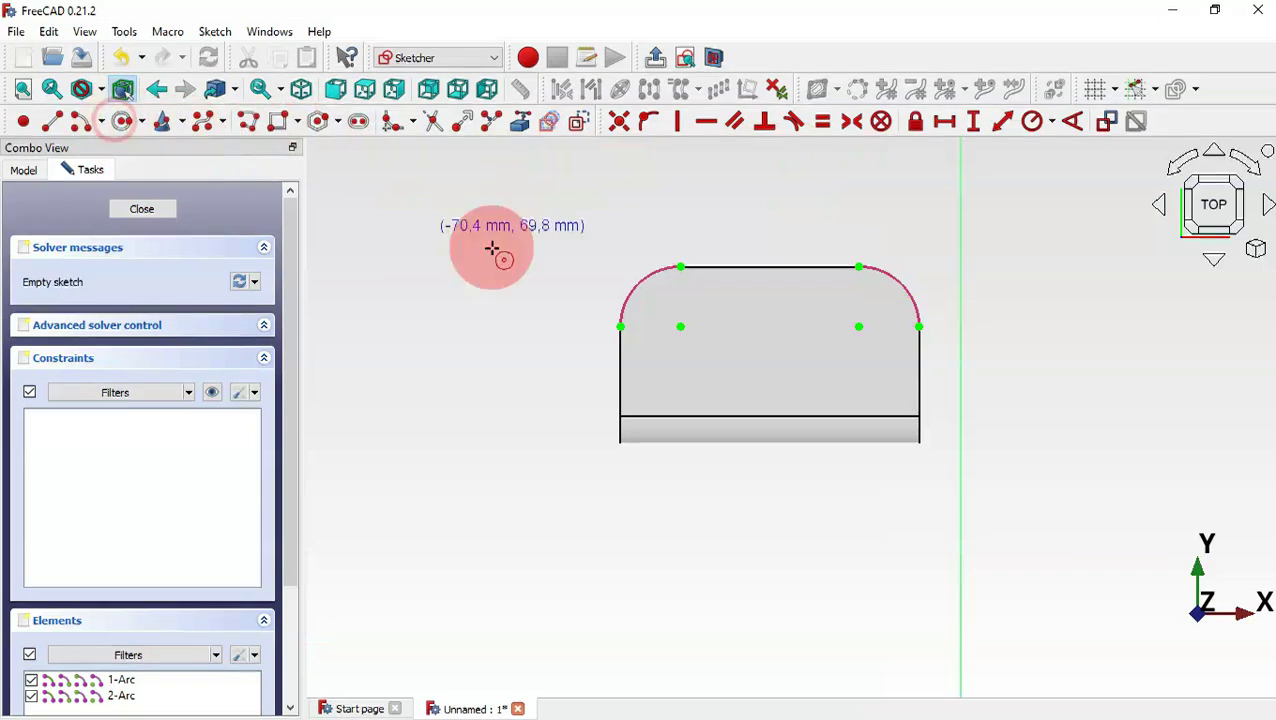
click(682, 324)
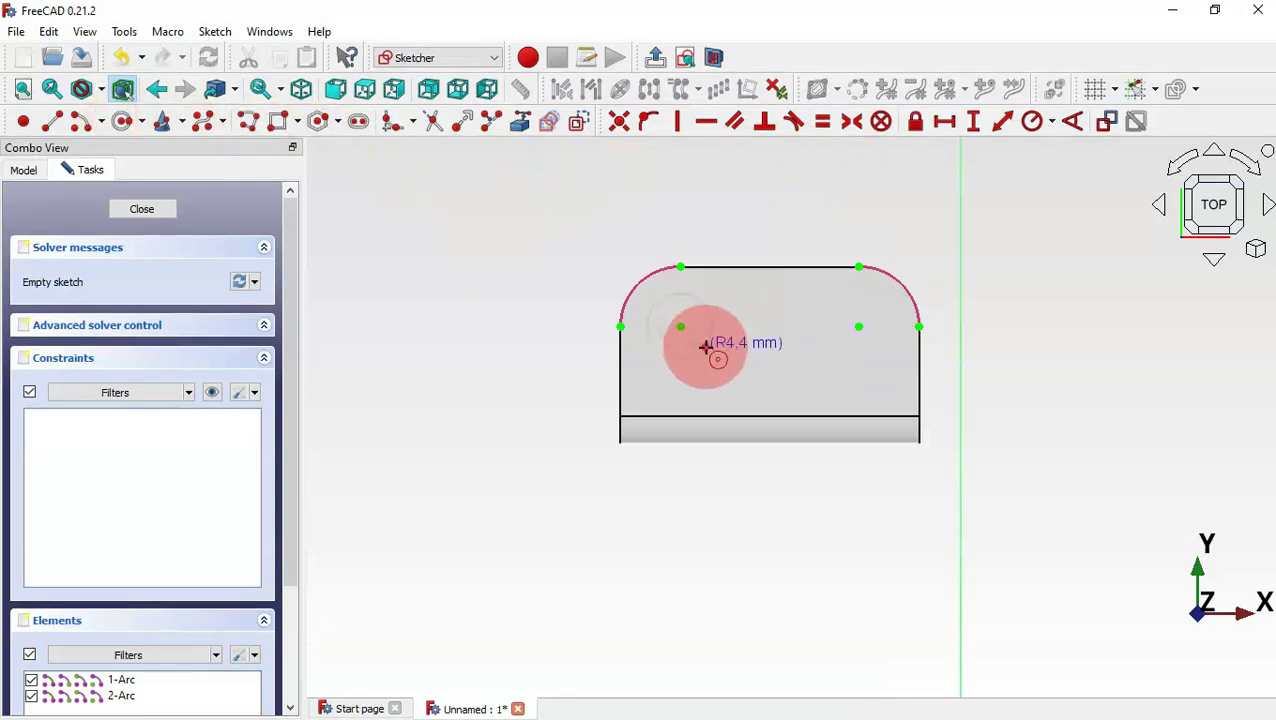
click(710, 338)
click(862, 326)
click(877, 351)
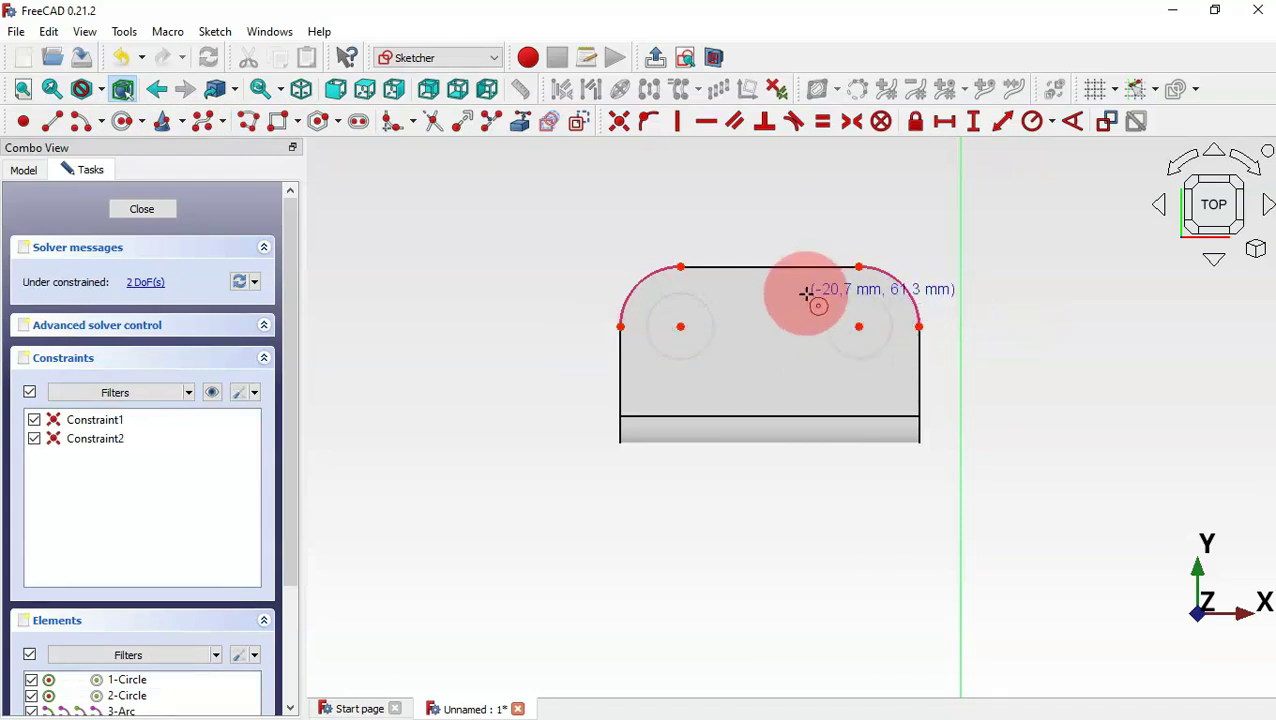
Constrain the two circles to equal size and set their diameter to 6 mm.
click(823, 122)
click(868, 293)
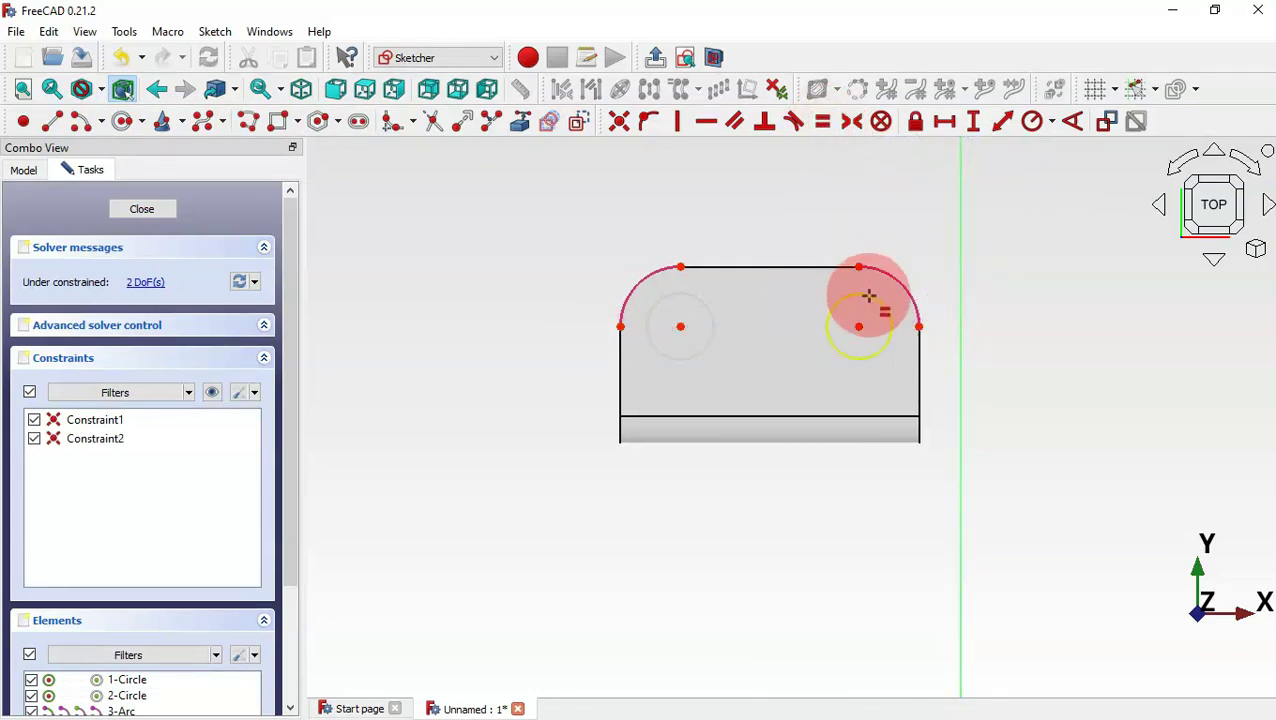
click(705, 301)
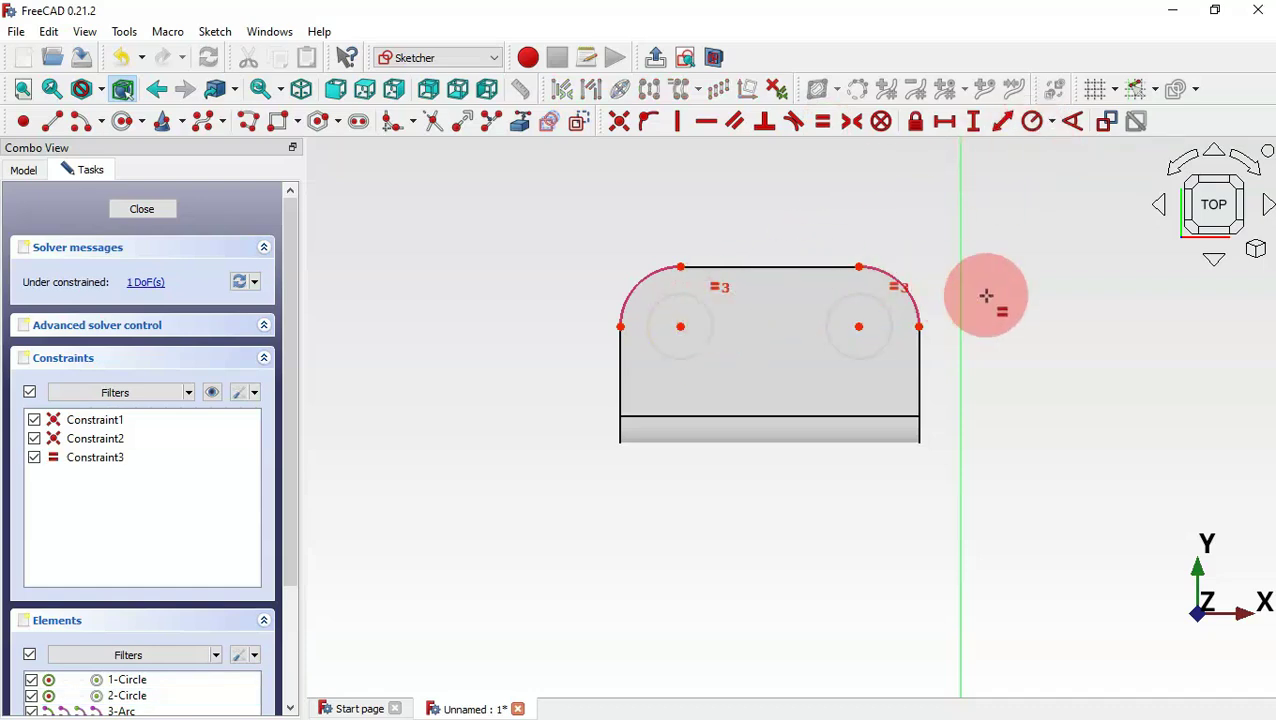
click(1052, 124)
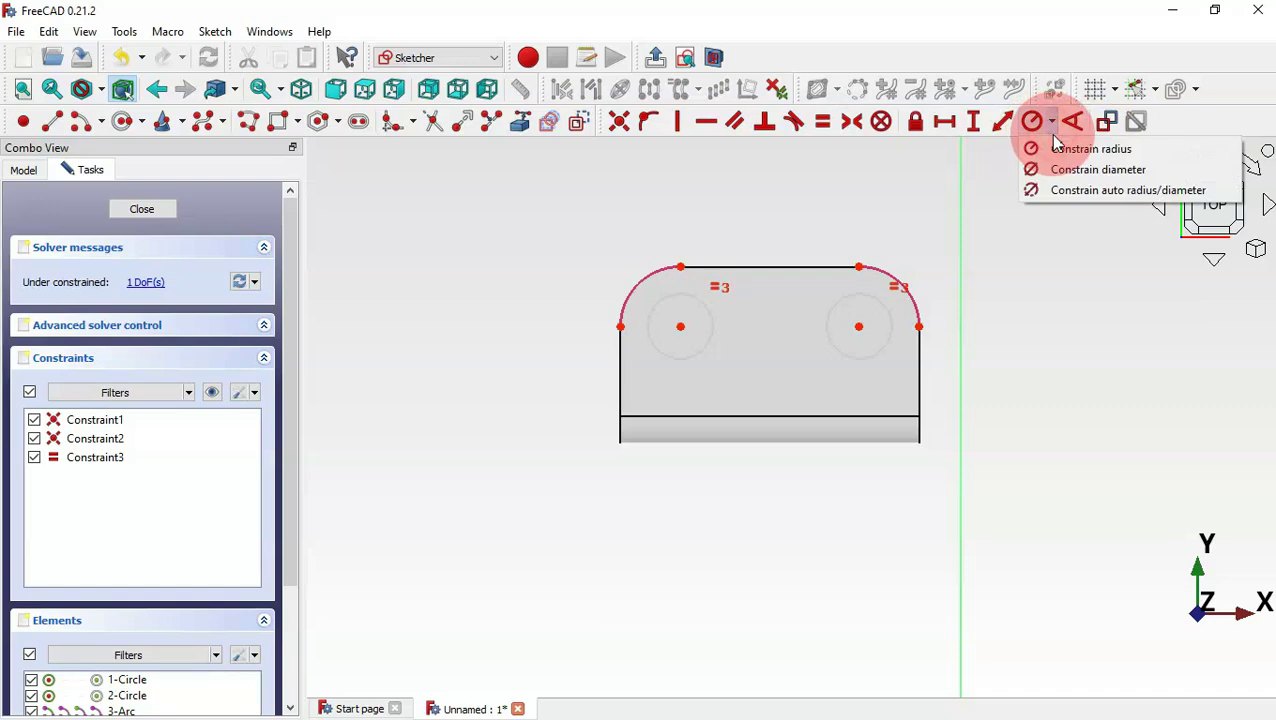
click(1112, 172)
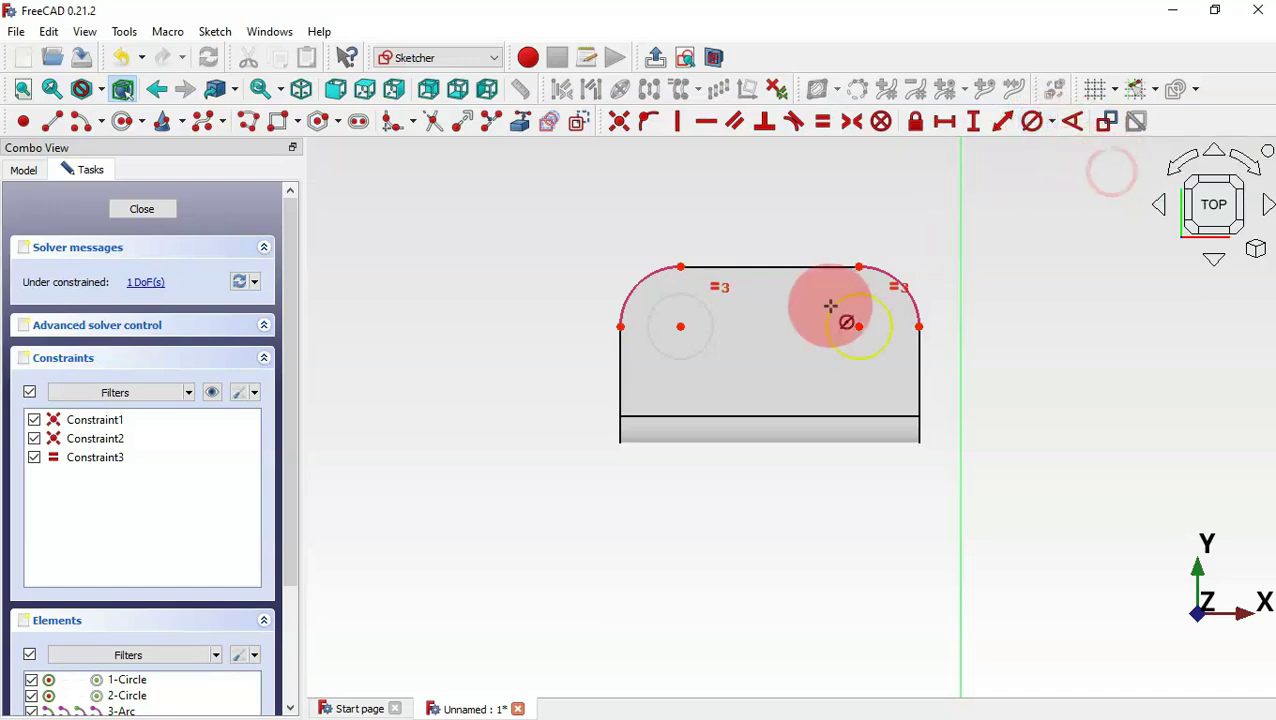
click(841, 302)
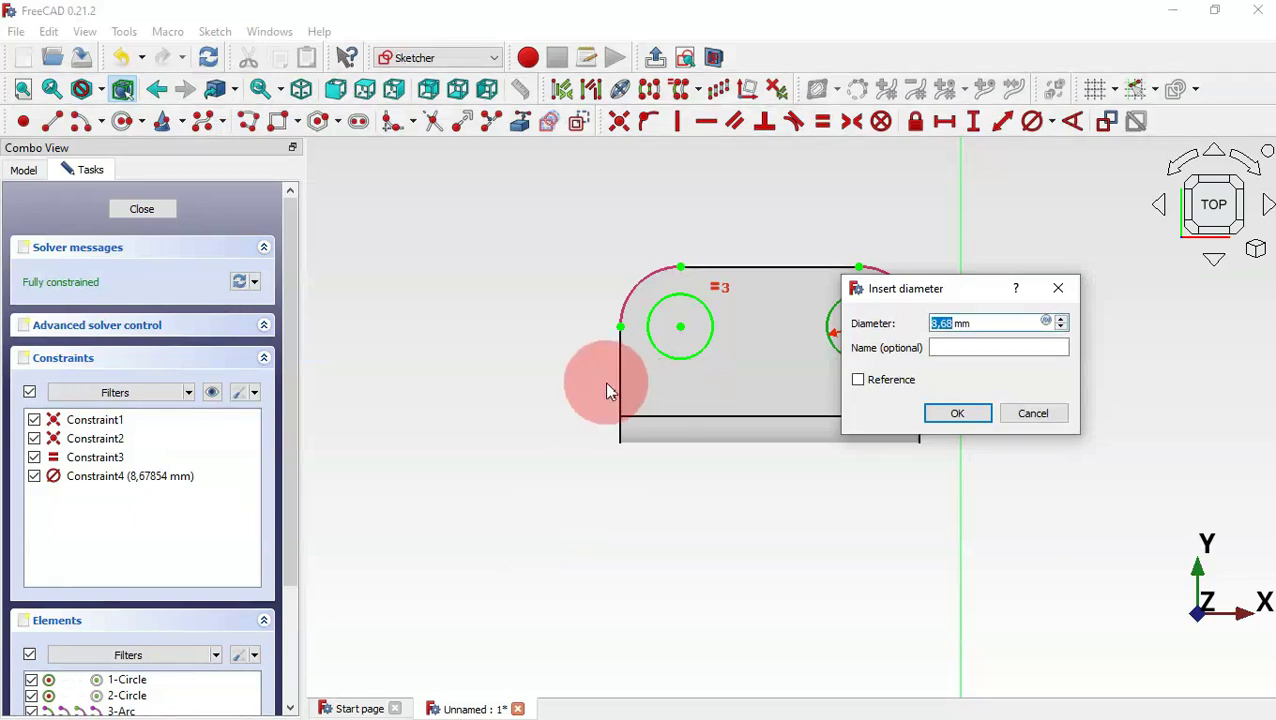
key(Return)
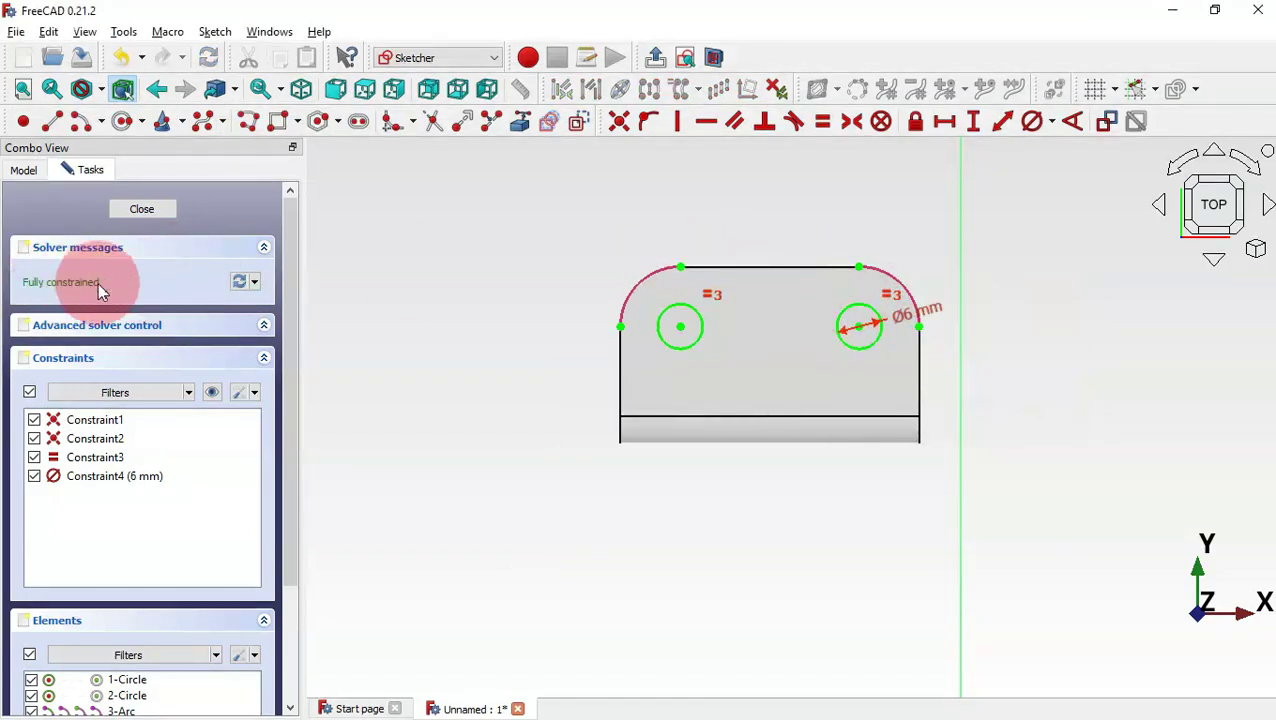
Mirror the two 6 mm circles and their constraints about the sketch's horizontal axis onto the negative-Y foot.
scroll(558, 250, down, 5)
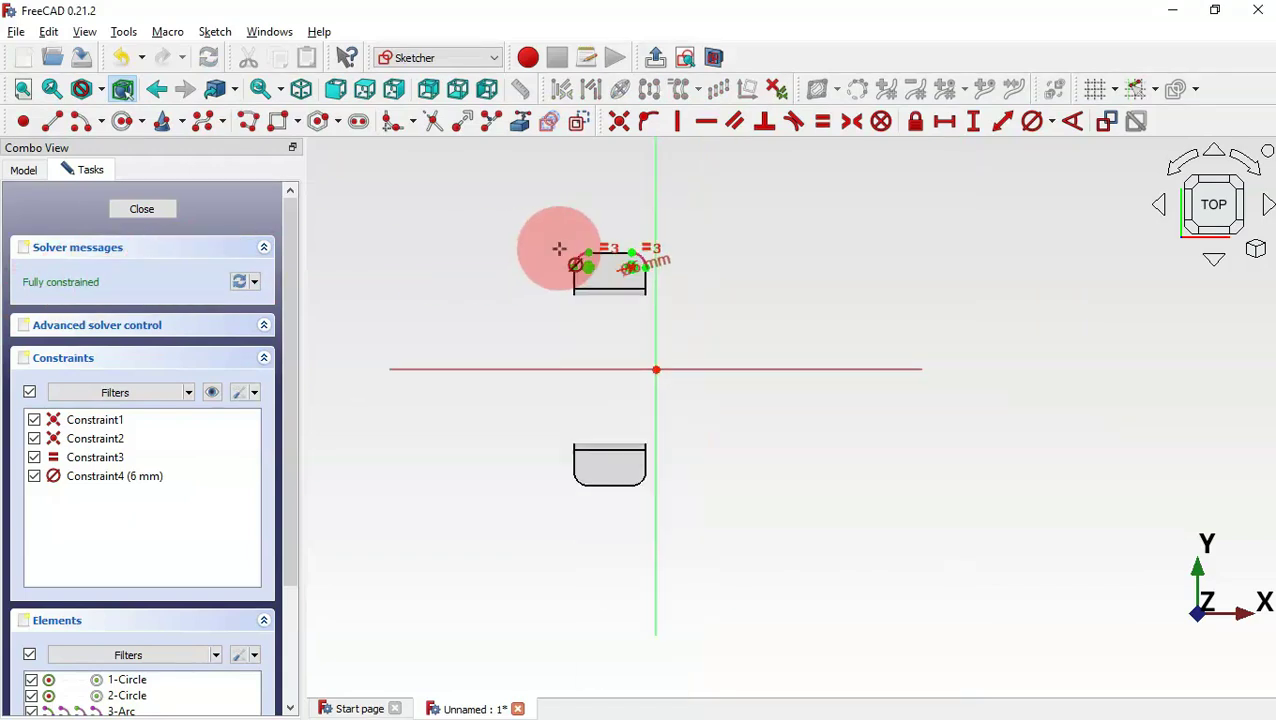
scroll(605, 377, up, 3)
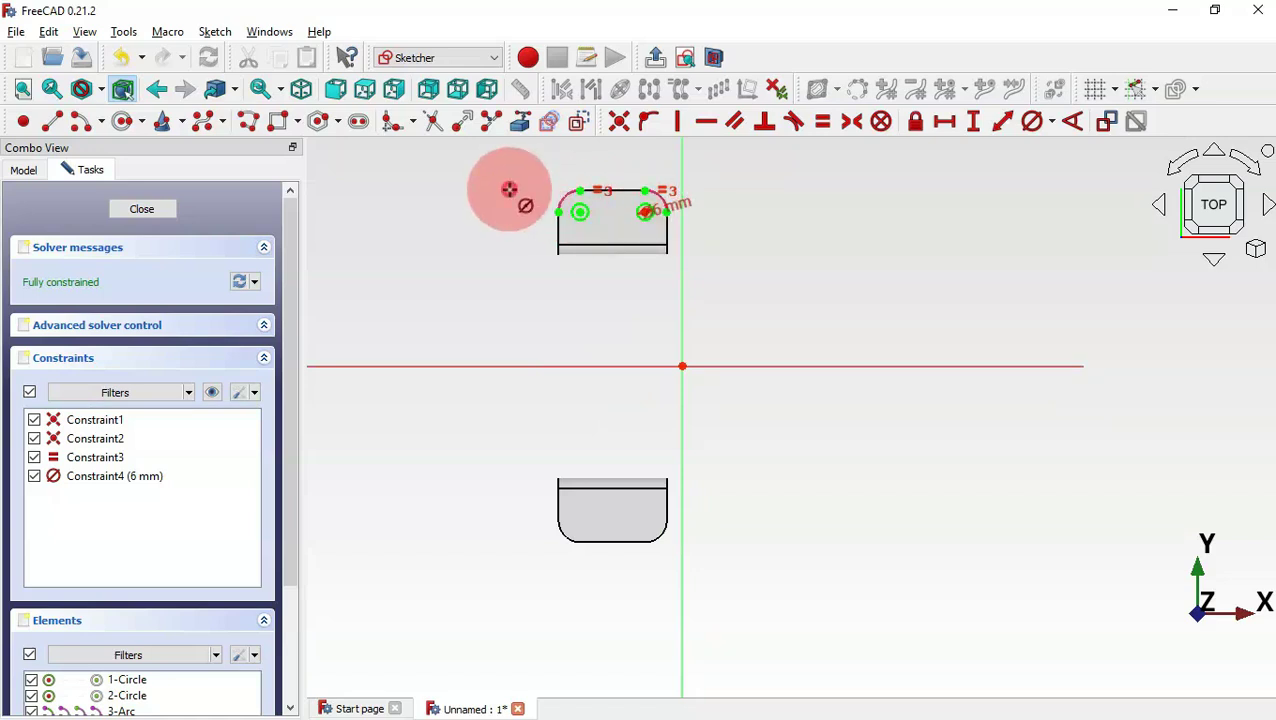
scroll(531, 238, up, 2)
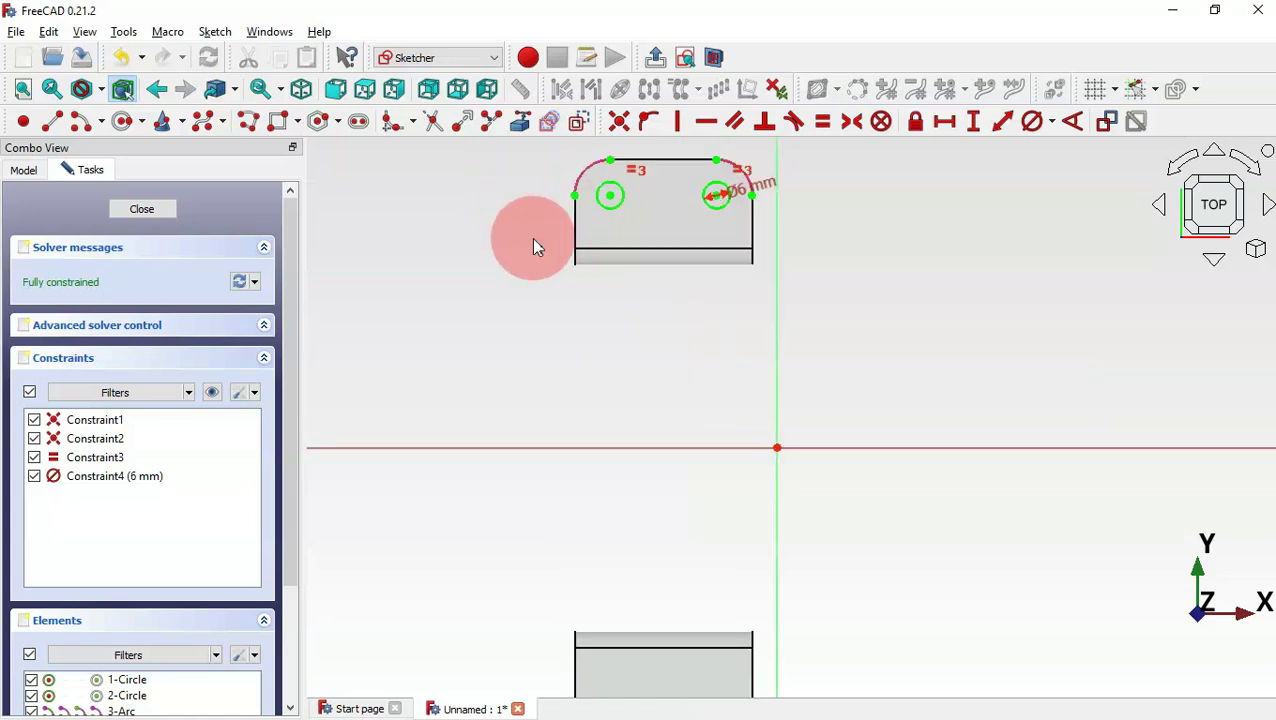
mouse_move(737, 277)
mouse_down()
mouse_move(726, 222)
mouse_move(638, 176)
mouse_move(603, 184)
mouse_up()
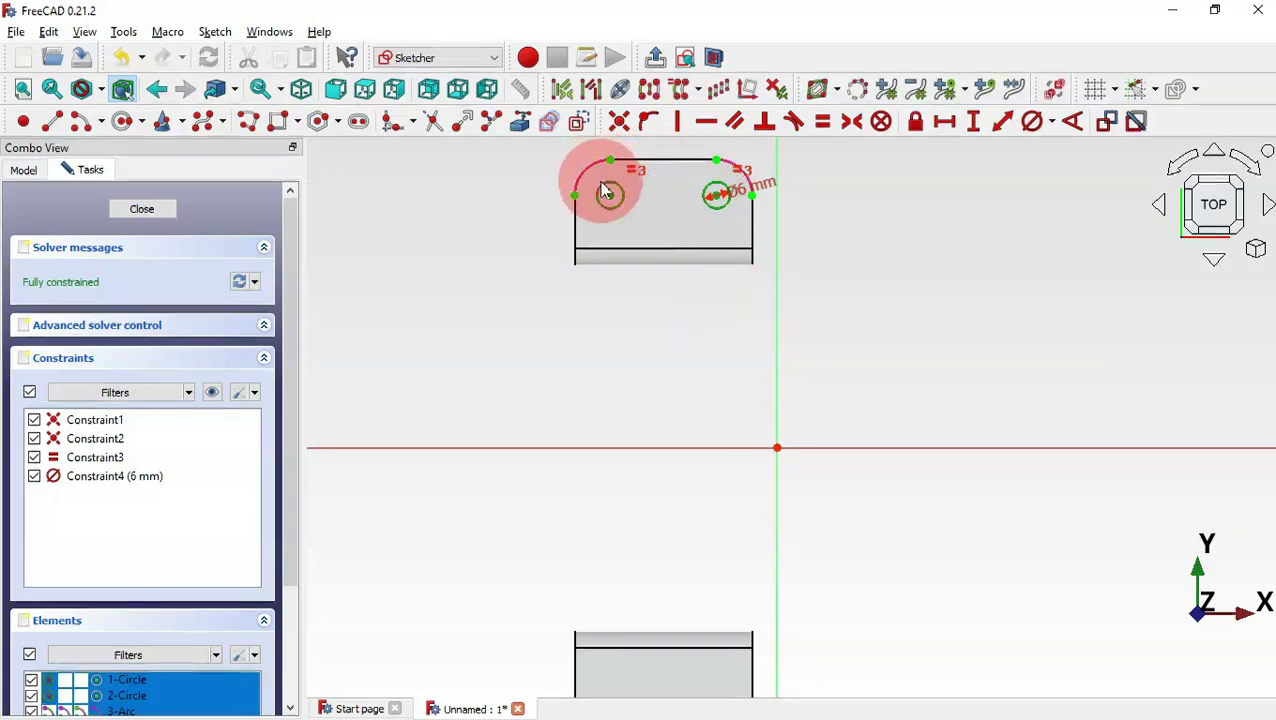
click(680, 448)
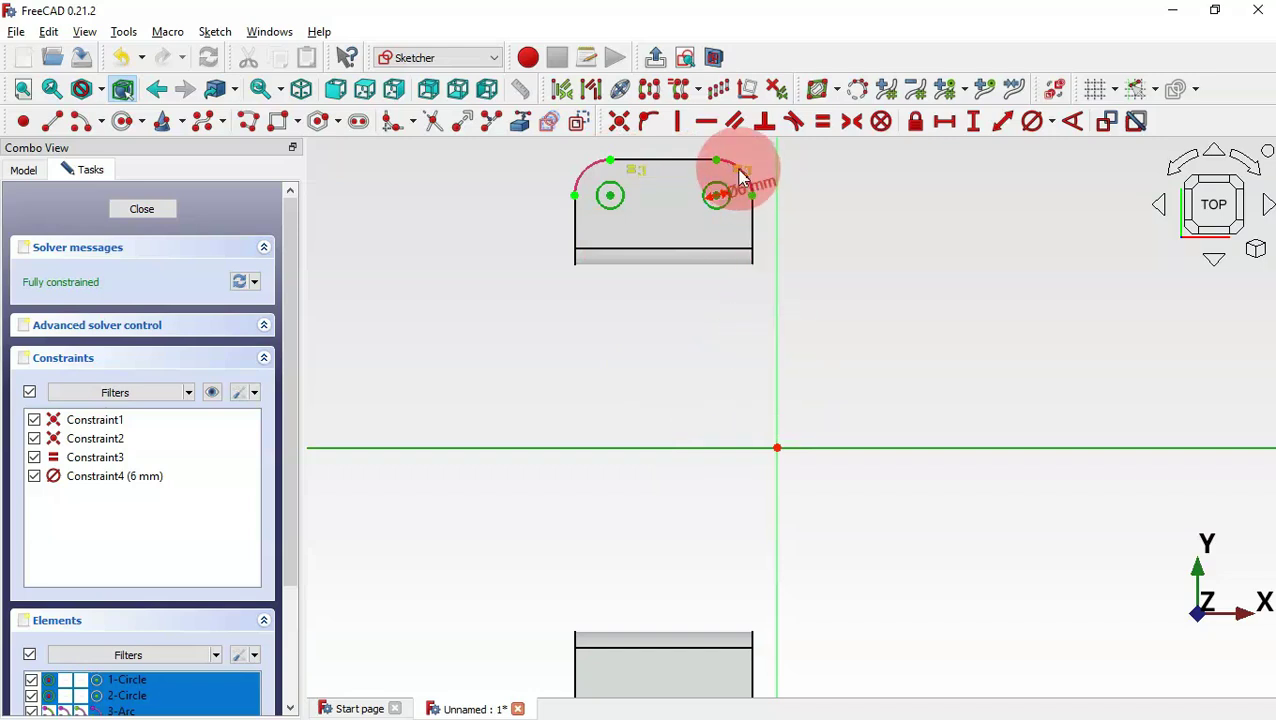
click(648, 90)
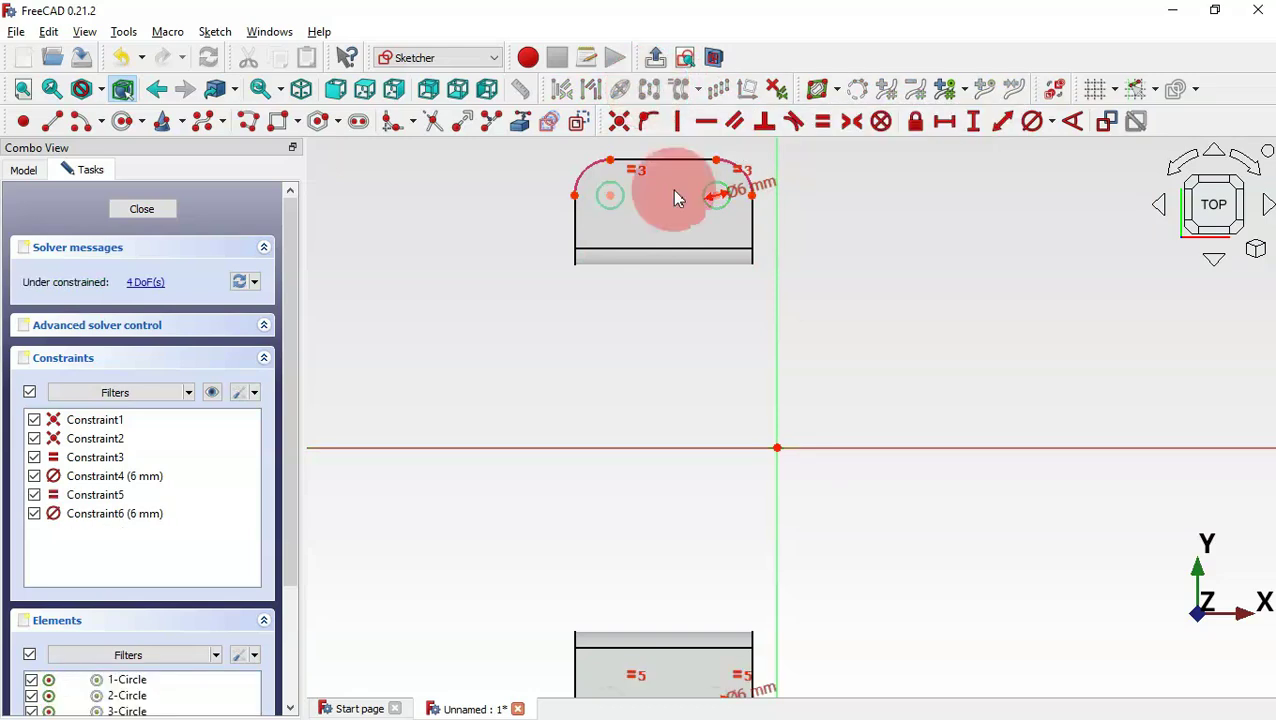
Link the two rounded corner arcs of the negative-Y foot as external geometry.
scroll(648, 238, down, 2)
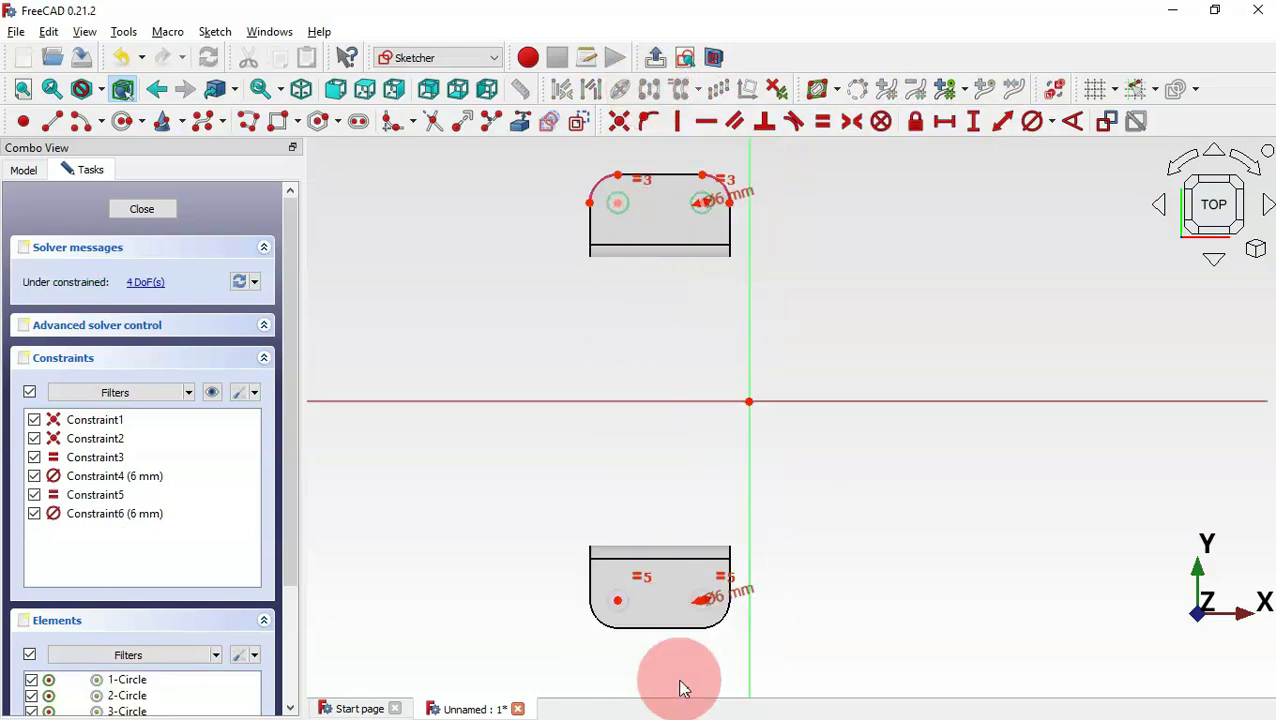
scroll(660, 665, up, 5)
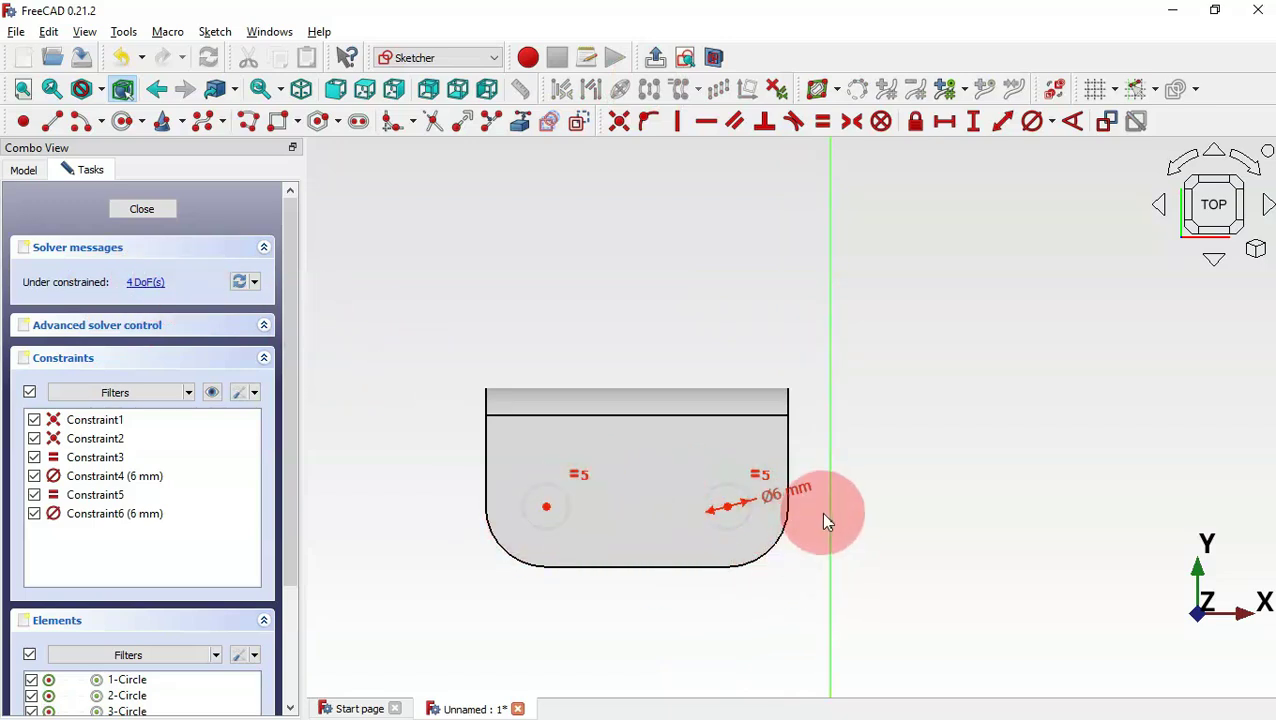
click(515, 128)
click(523, 558)
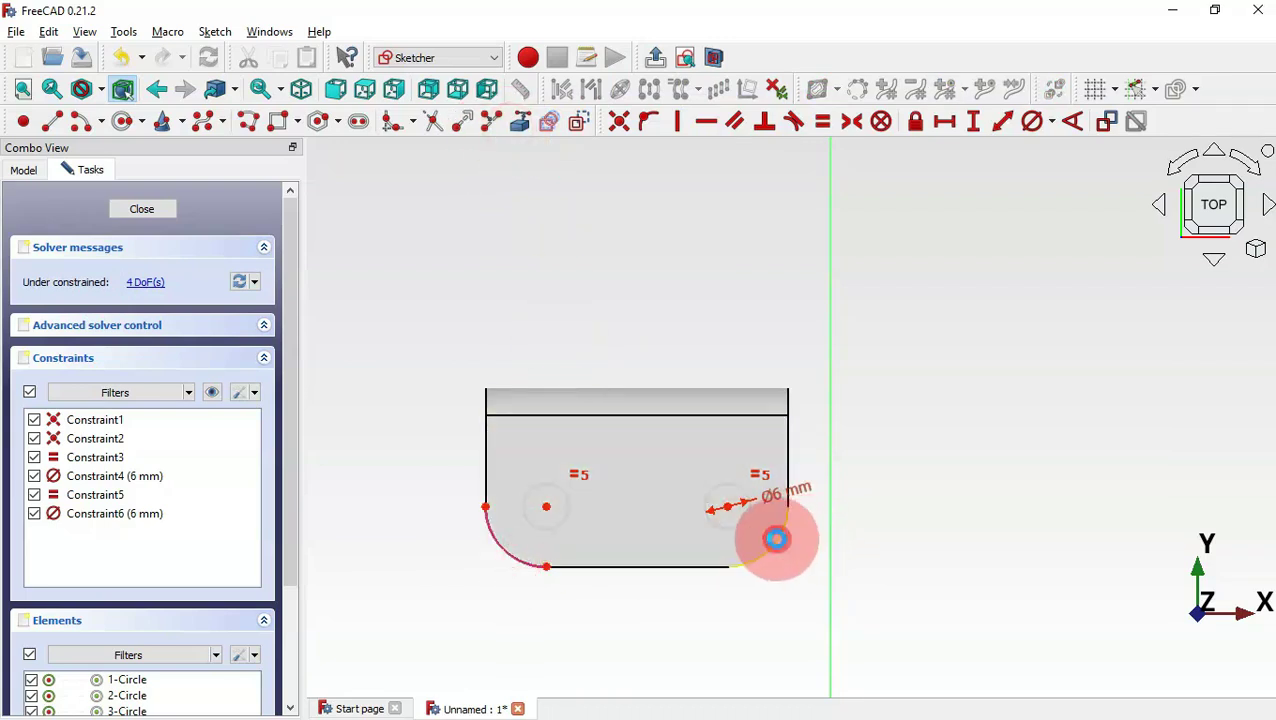
click(777, 540)
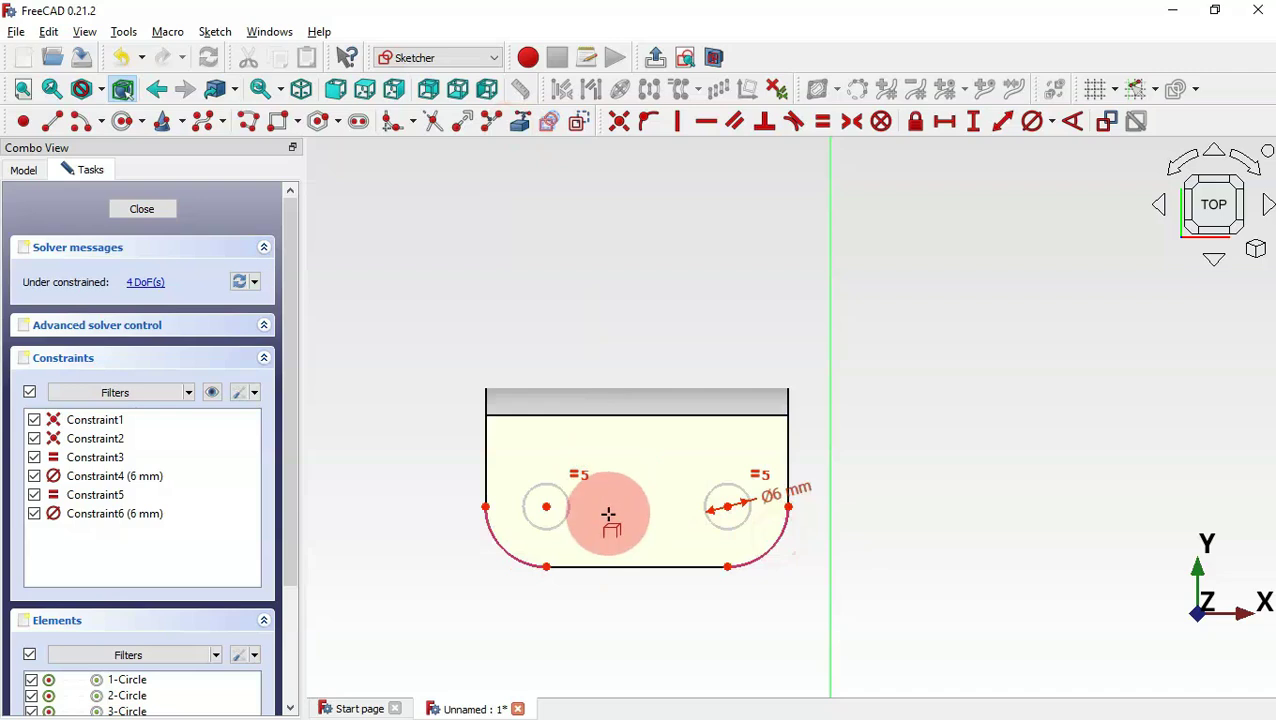
Constrain the centres of the two mirrored circles coincident with the centre points of the negative-Y foot's linked corner arcs.
scroll(607, 512, up, 4)
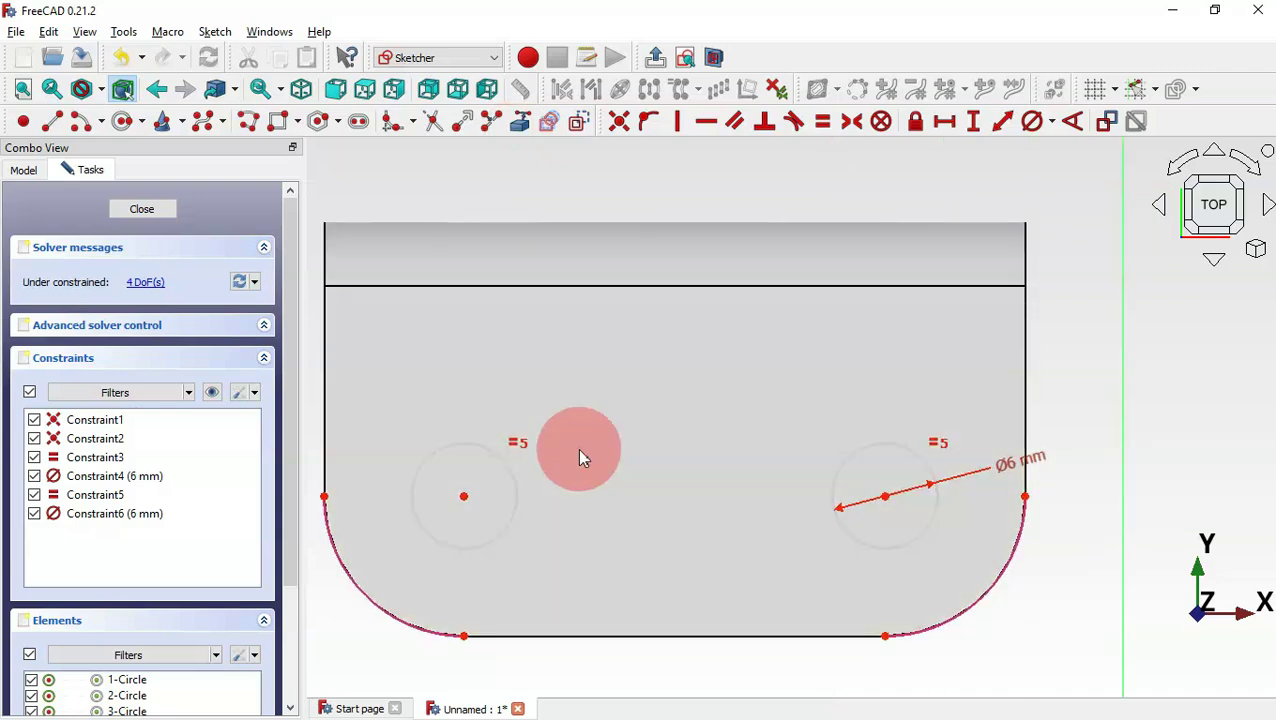
drag(436, 484, 507, 522)
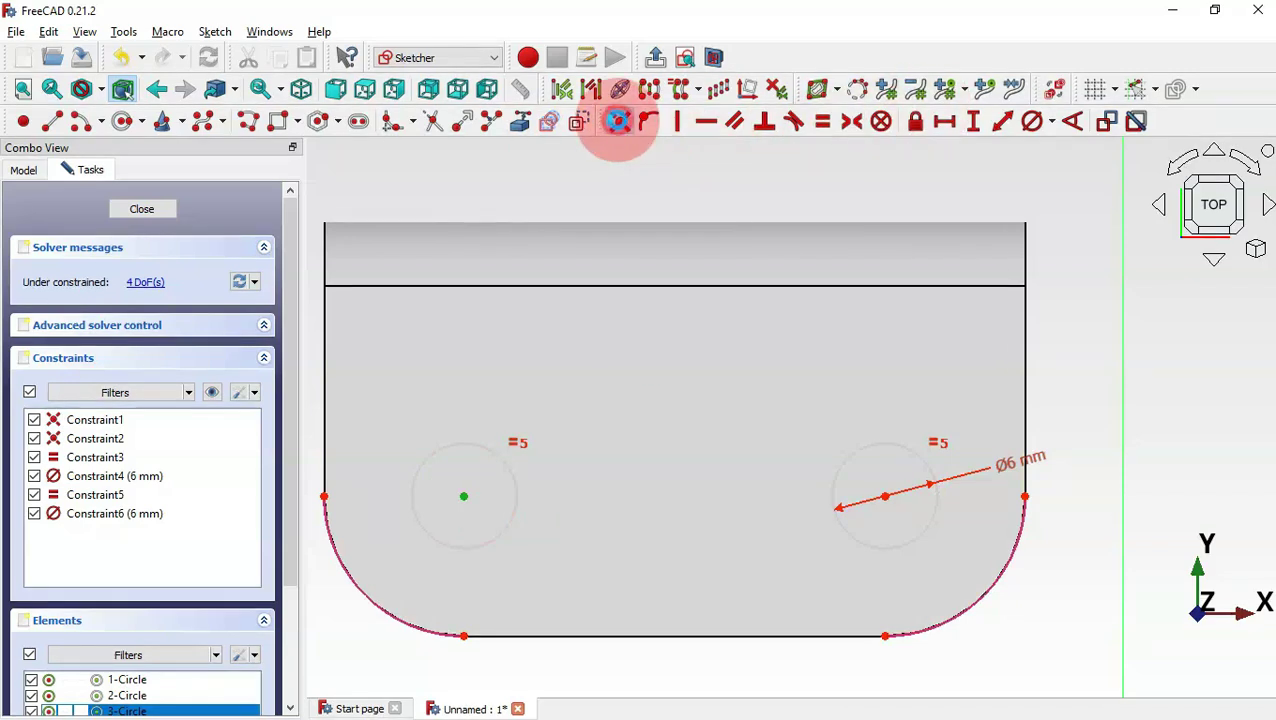
click(618, 121)
drag(869, 435, 905, 520)
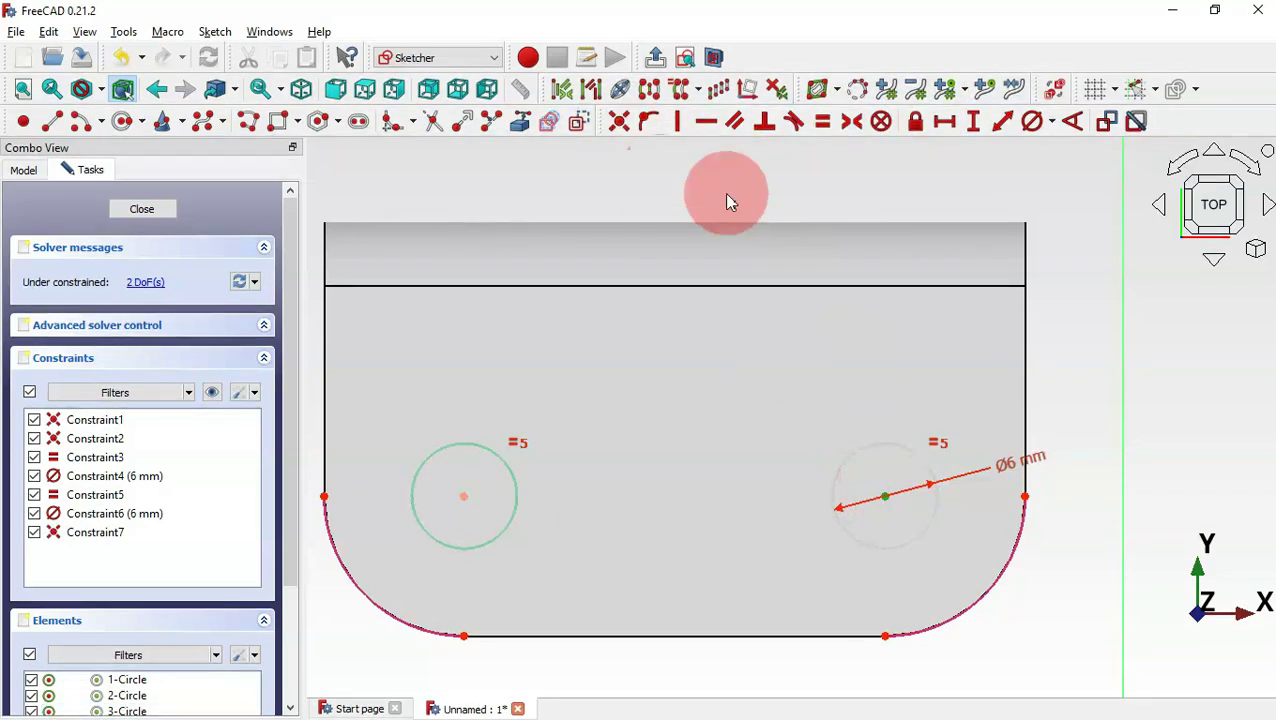
click(618, 121)
scroll(484, 426, down, 5)
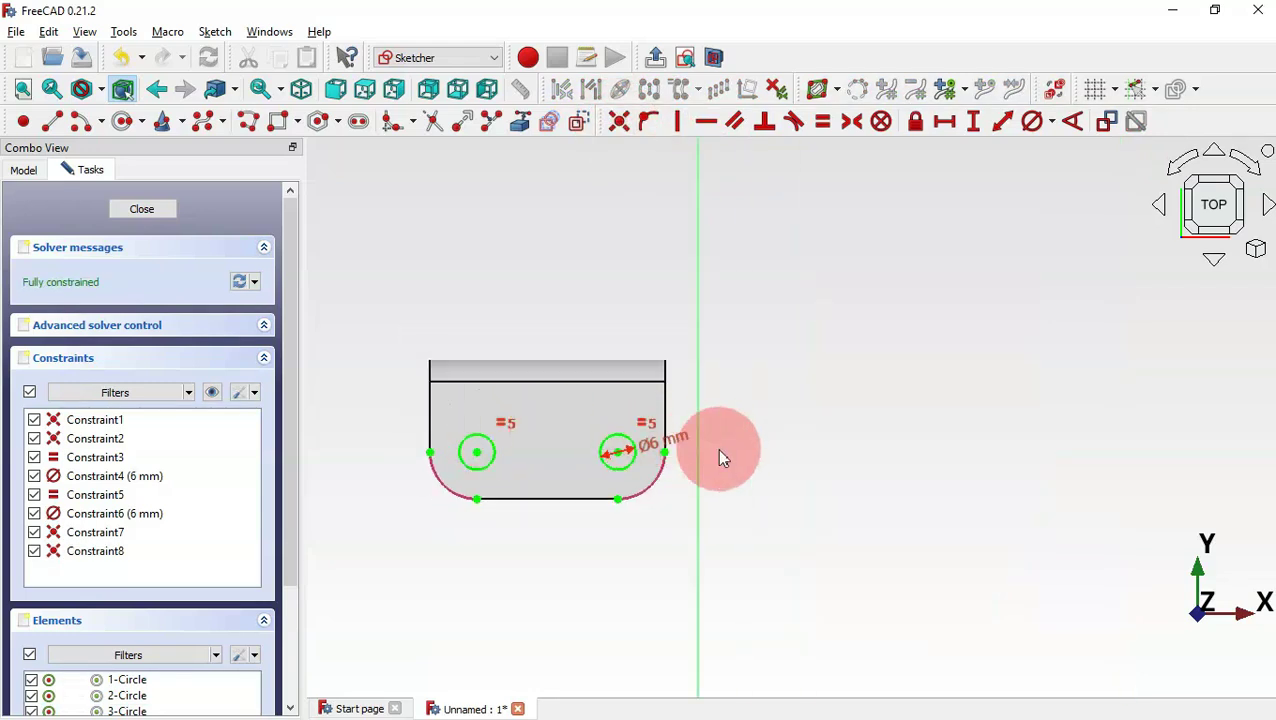
scroll(721, 456, down, 2)
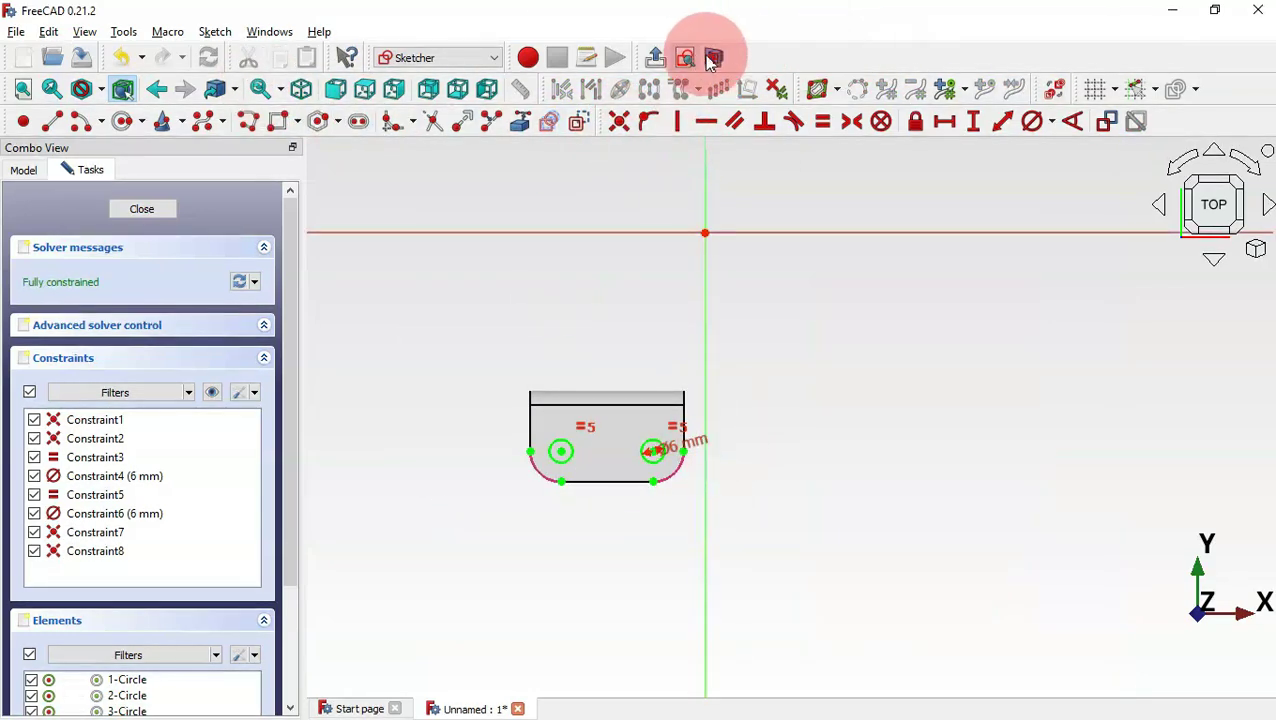
Finish the hole sketch and cut the mounting holes through both feet with a 5 mm deep Pocket.
click(663, 58)
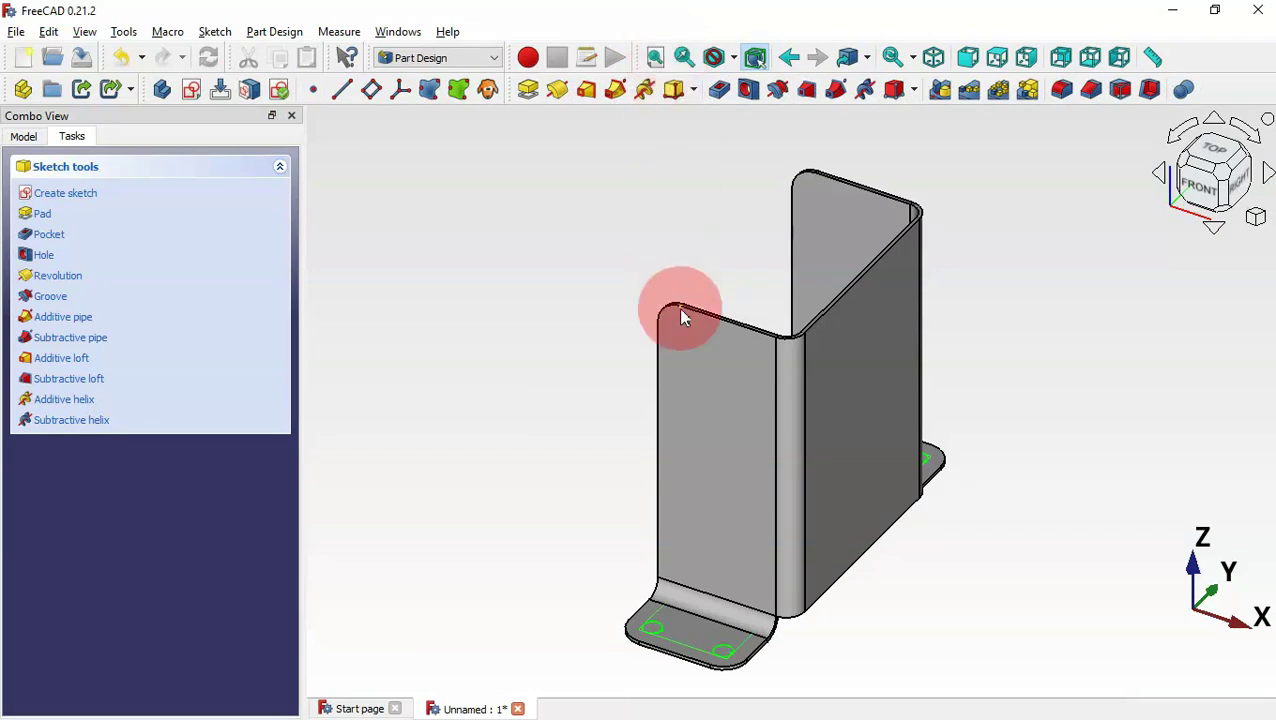
click(721, 91)
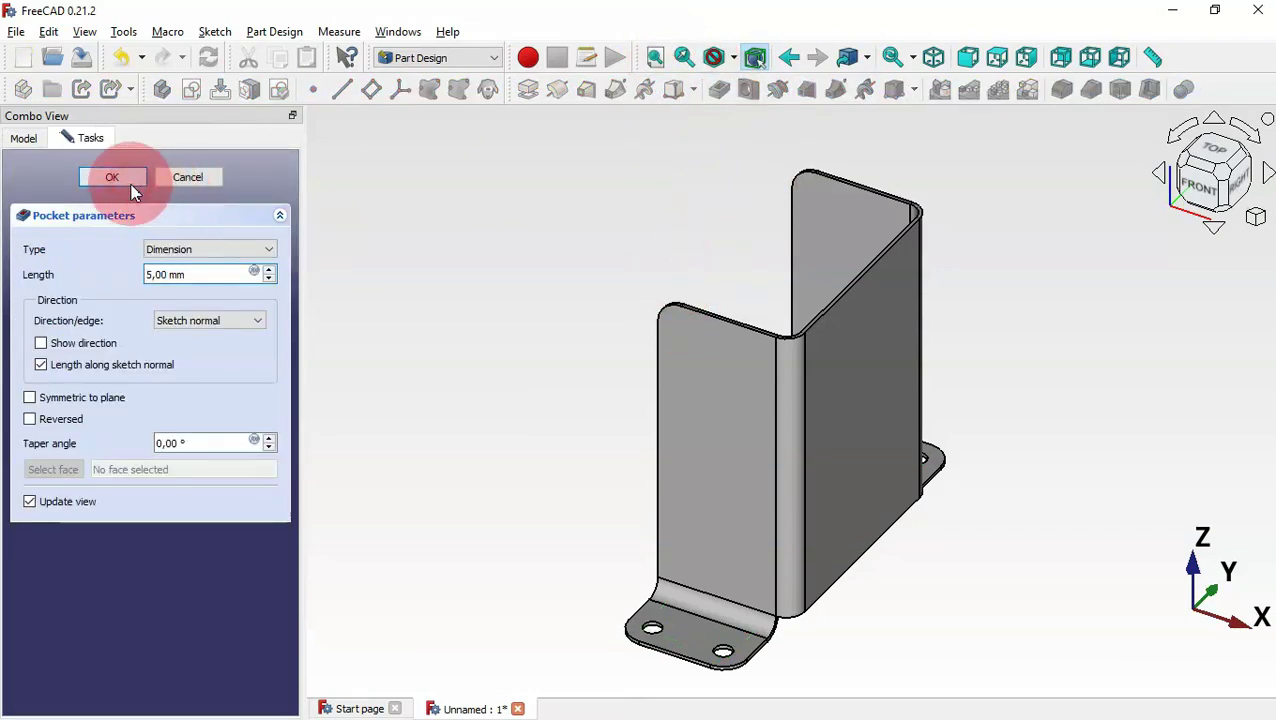
click(133, 190)
Create a sketch on the front side wall's outer face and draw a horizontal slot about 25 mm long with about 6.4 mm end radius near its upper edge.
key(alt+Tab)
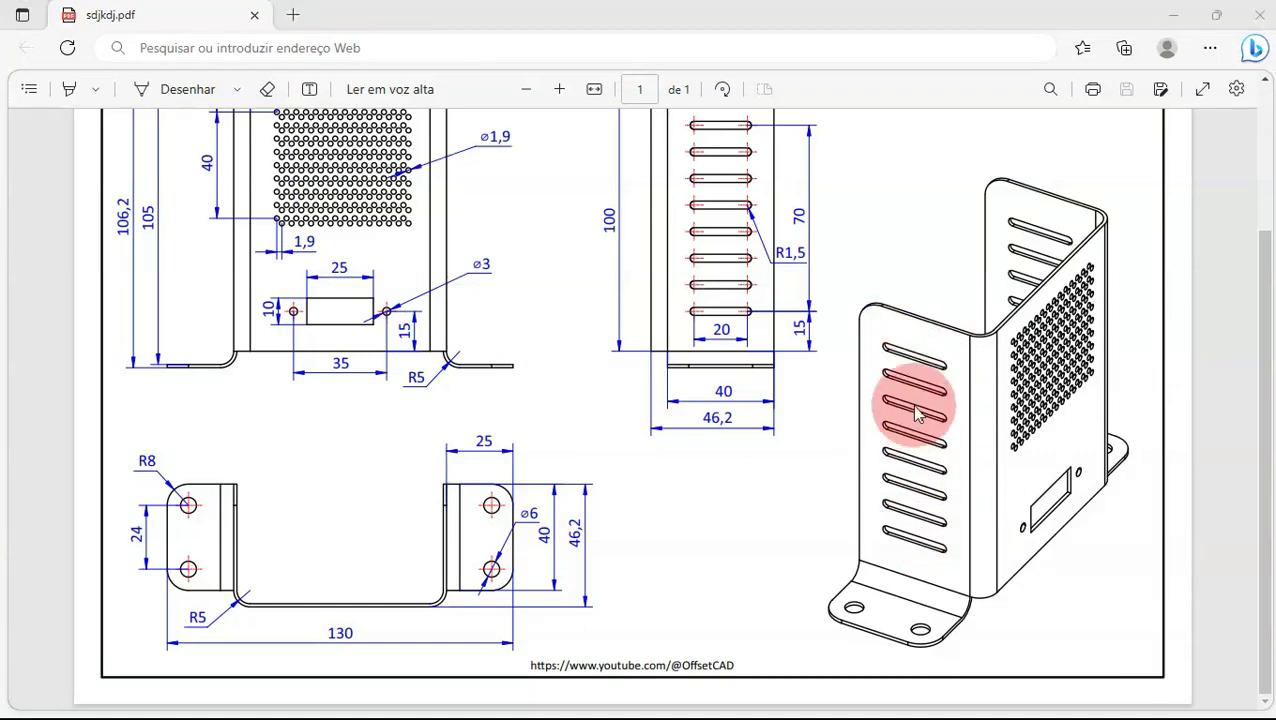
key(alt+Tab)
click(695, 438)
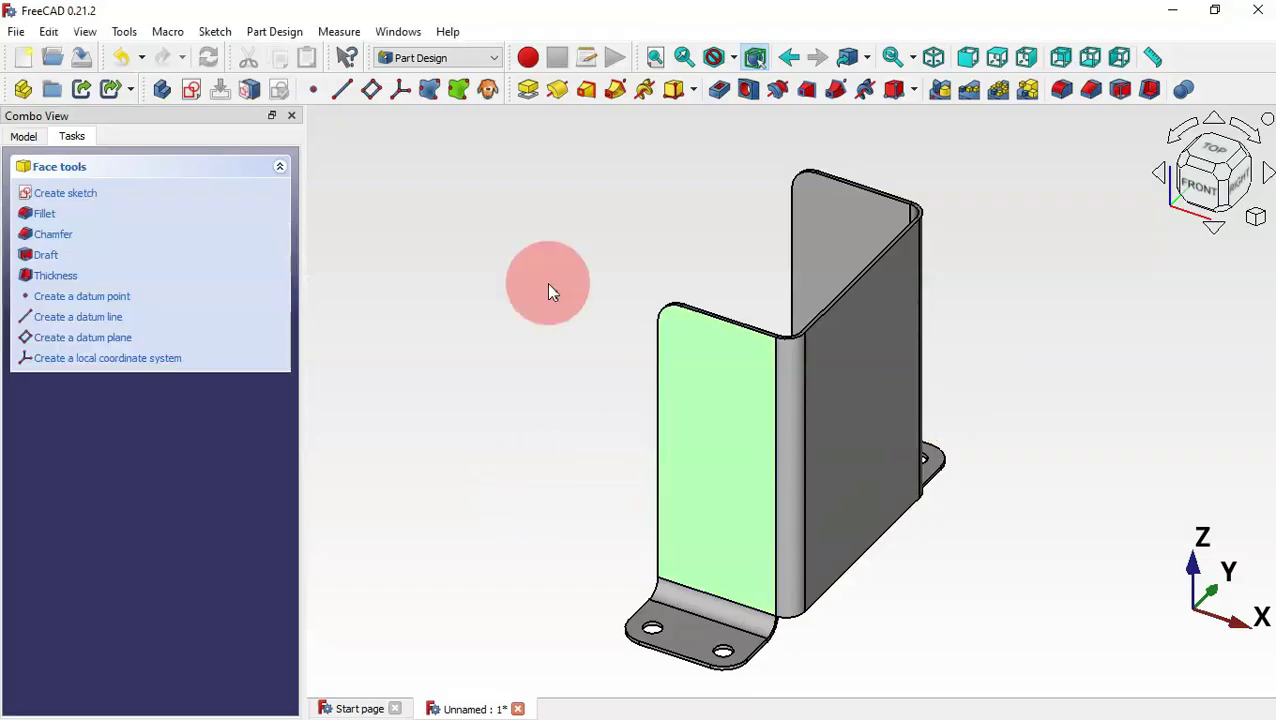
click(197, 88)
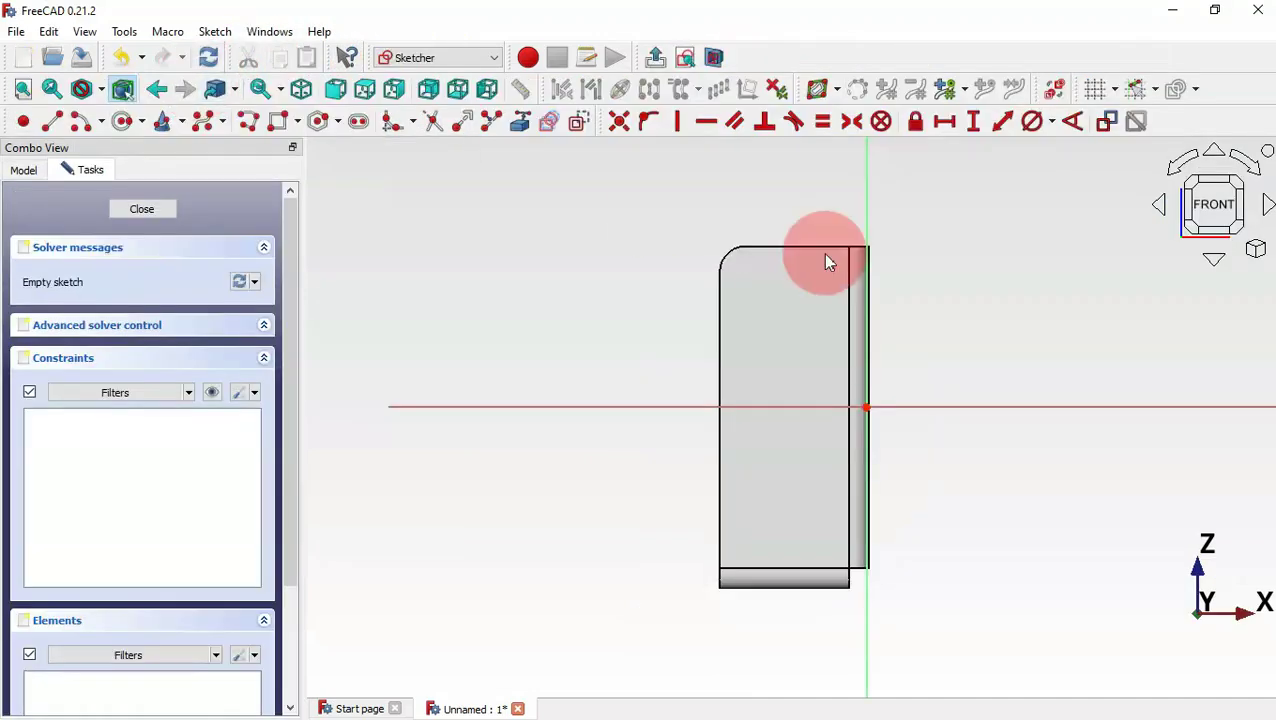
scroll(812, 236, up, 3)
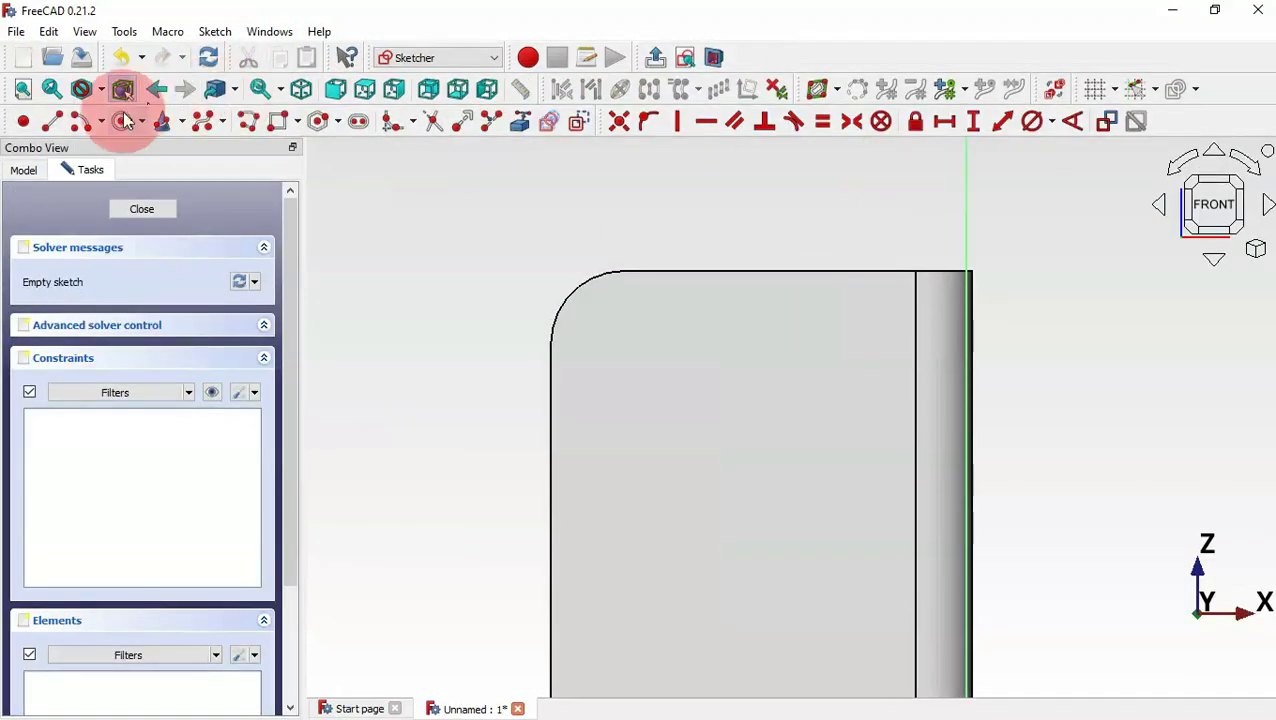
click(360, 122)
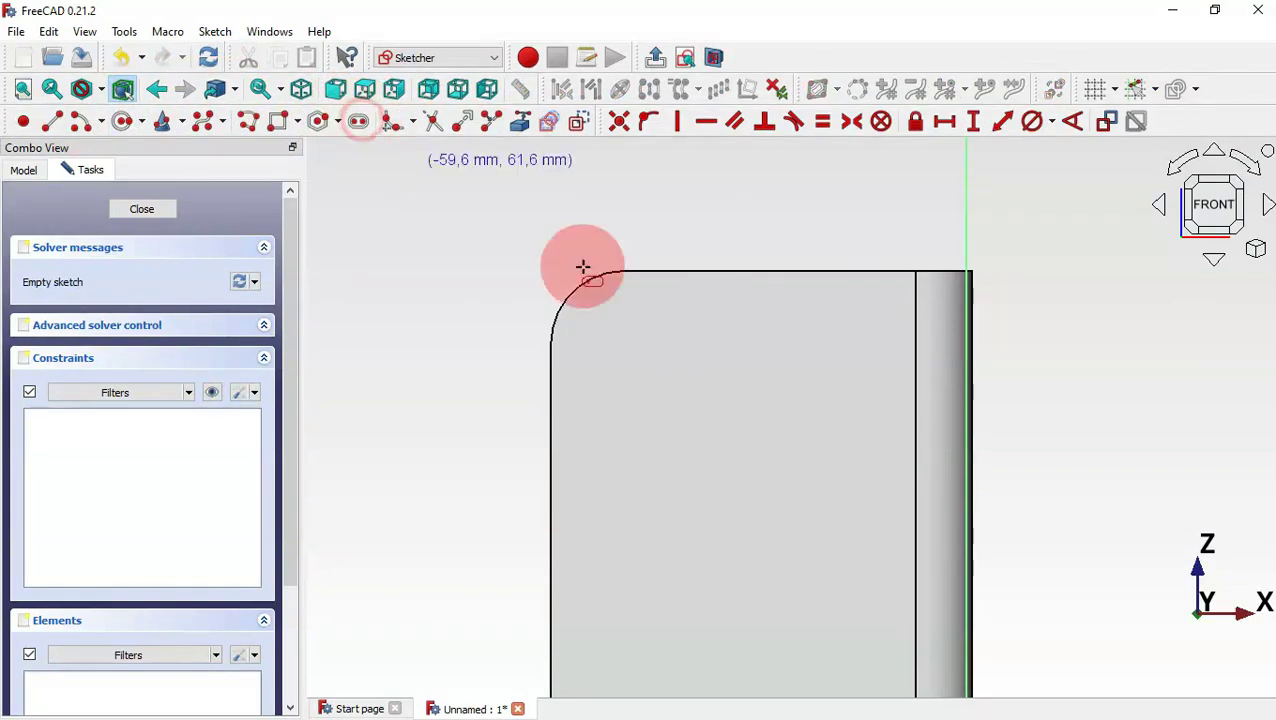
click(634, 397)
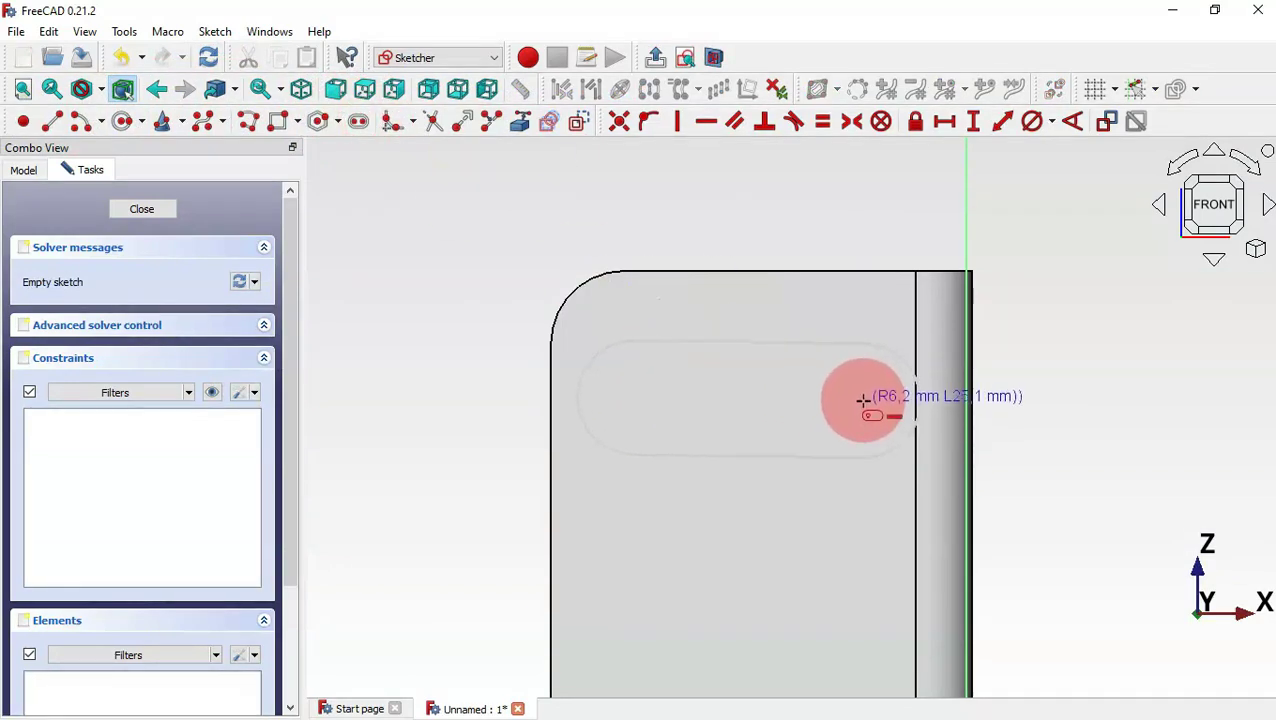
click(864, 400)
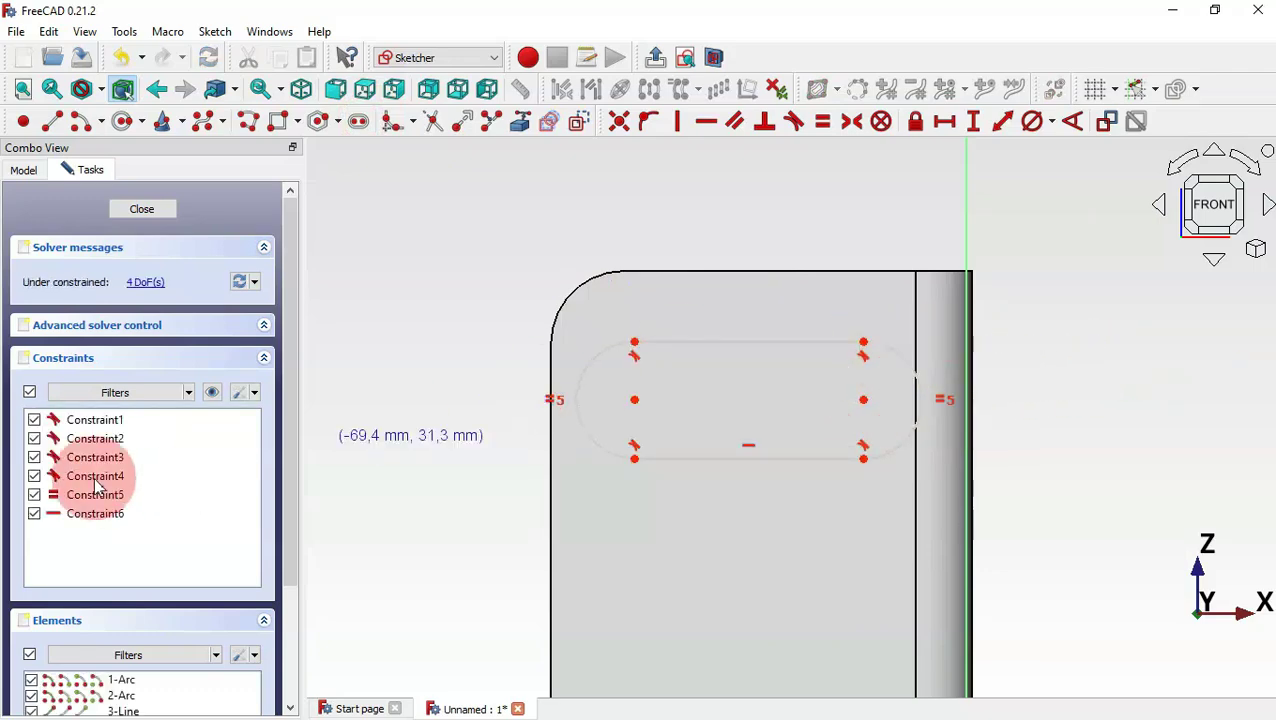
Check the ventilation slot dimensions in the side view of the PDF drawing.
key(alt+Tab)
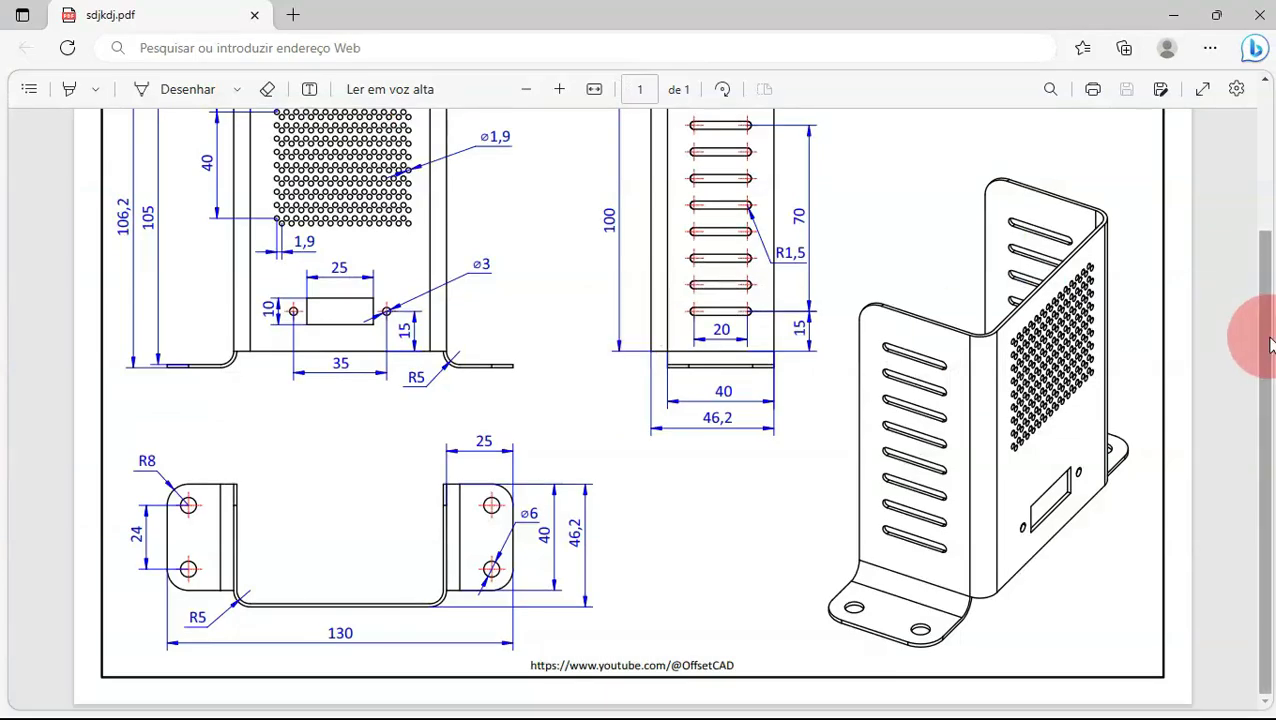
scroll(1265, 330, up, 2)
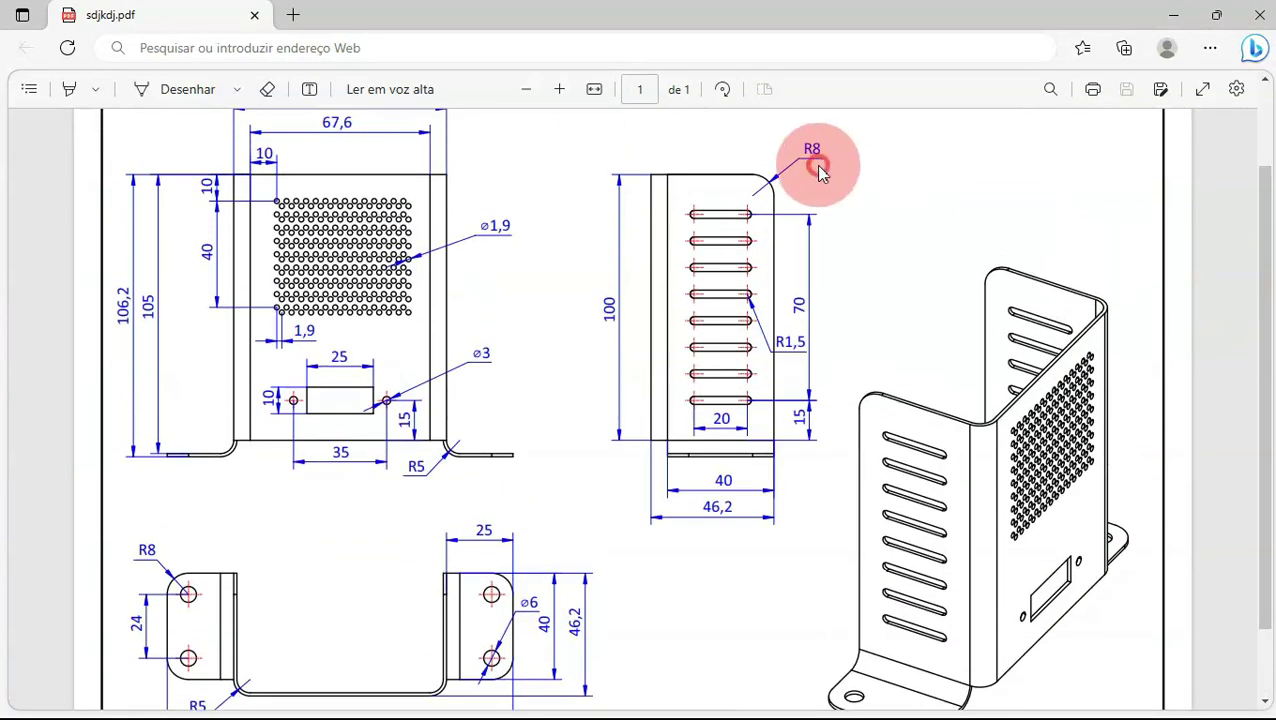
ctrl+scroll(820, 172, up, 1)
ctrl+scroll(818, 171, up, 1)
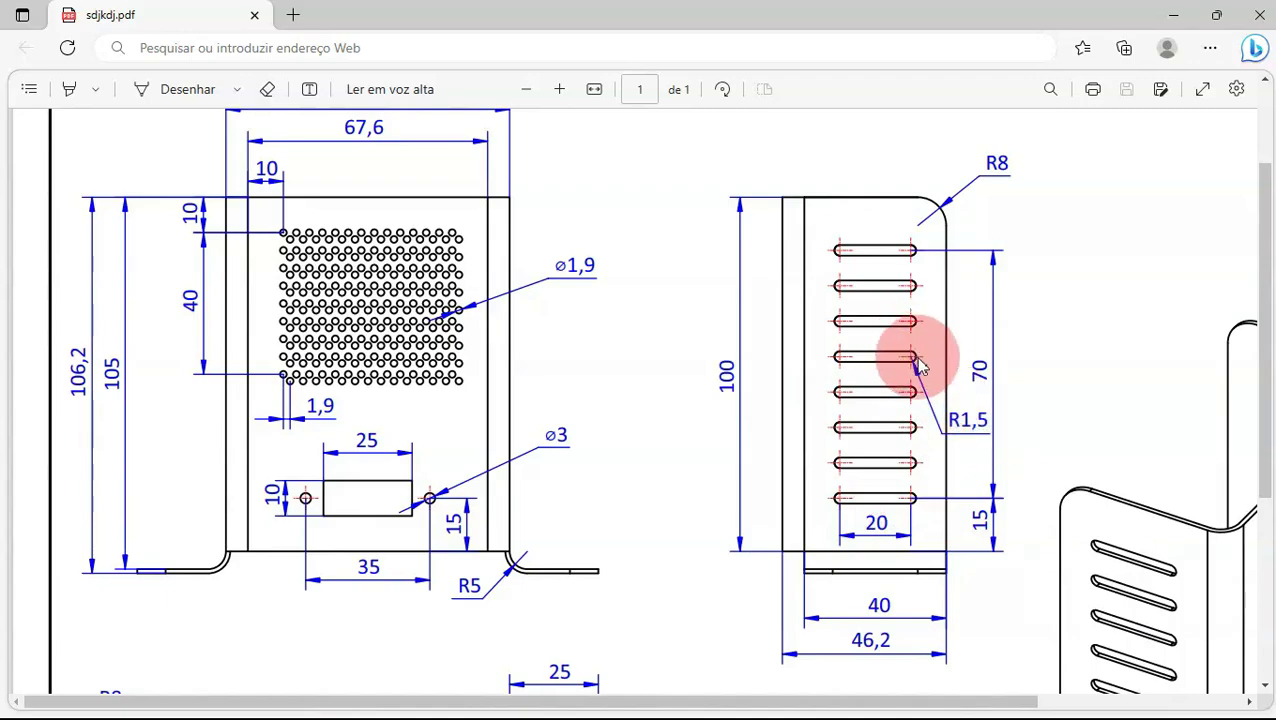
key(alt+Tab)
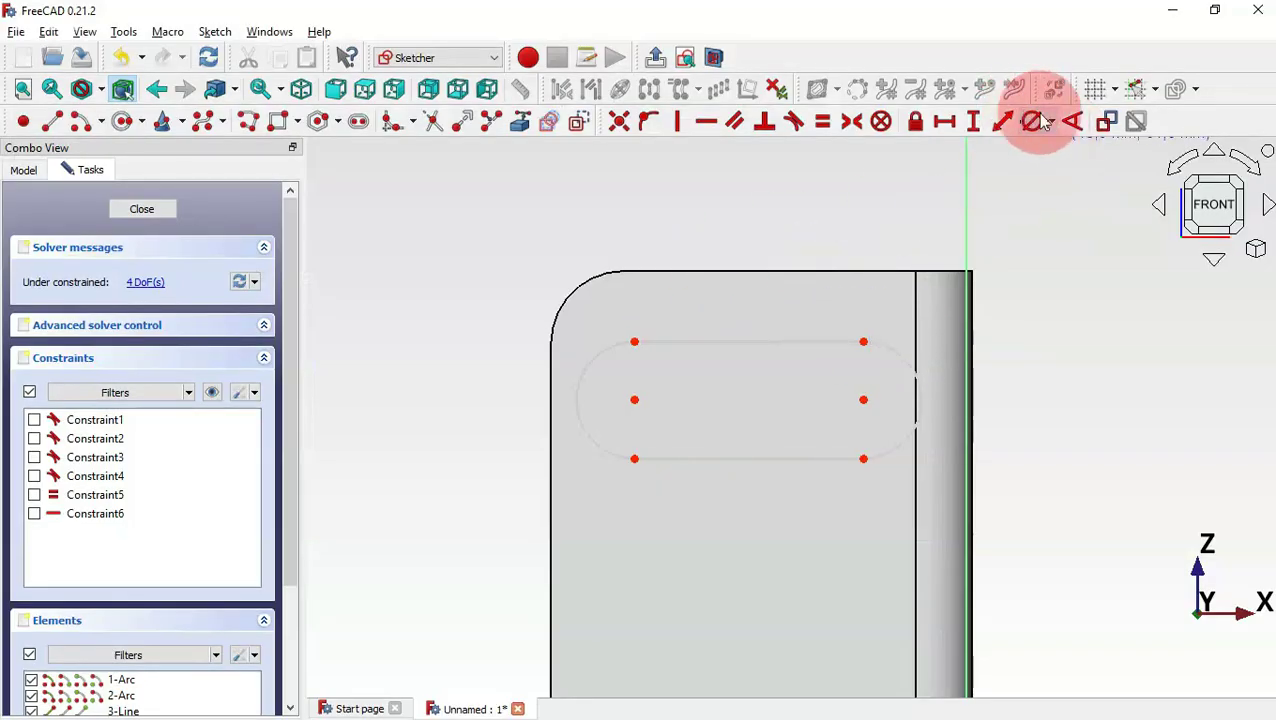
Constrain the slot's end arc radius to 1.5 mm.
click(1057, 122)
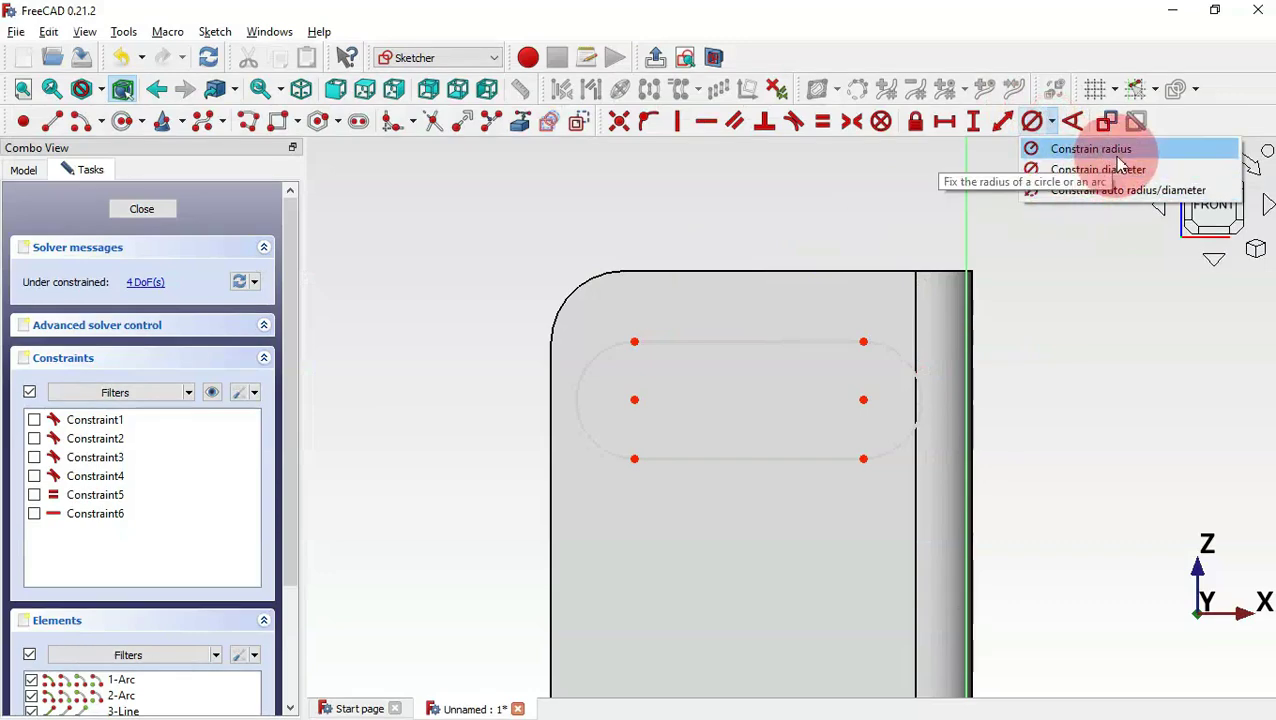
click(1110, 150)
click(891, 352)
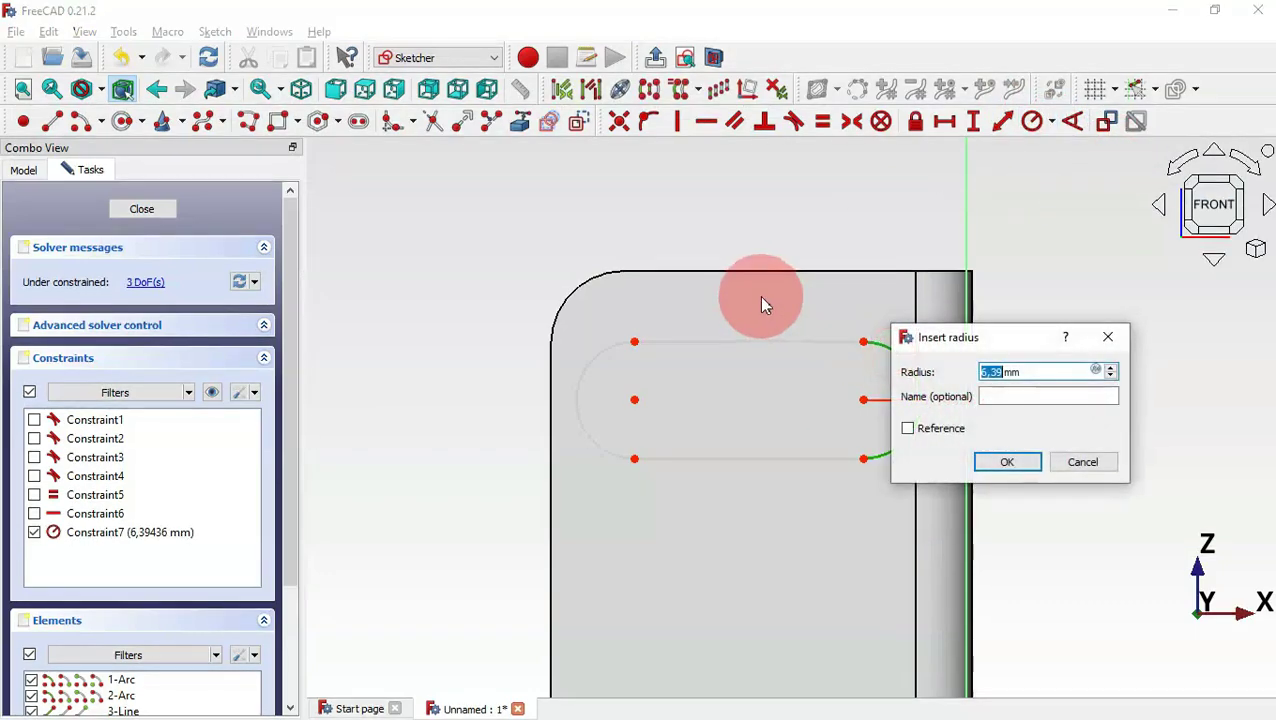
text(1.5)
key(Return)
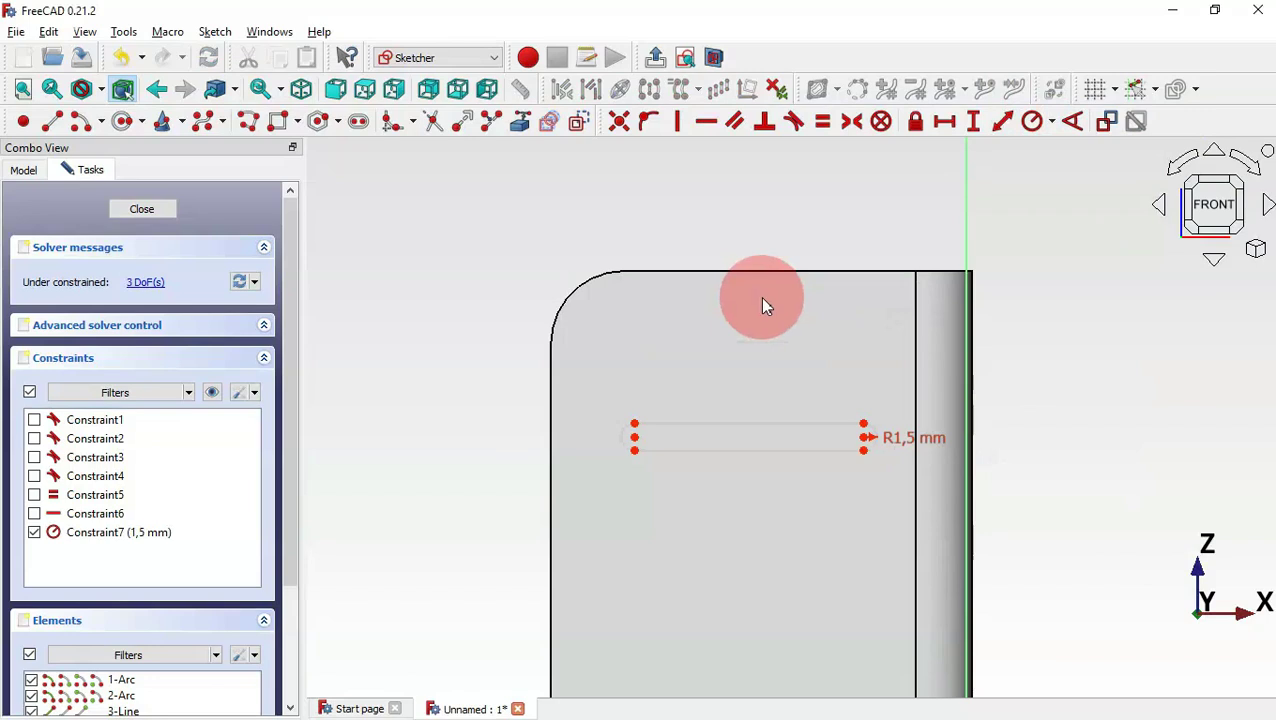
Constrain the horizontal length of the slot's straight edge to 20 mm.
scroll(766, 478, up, 3)
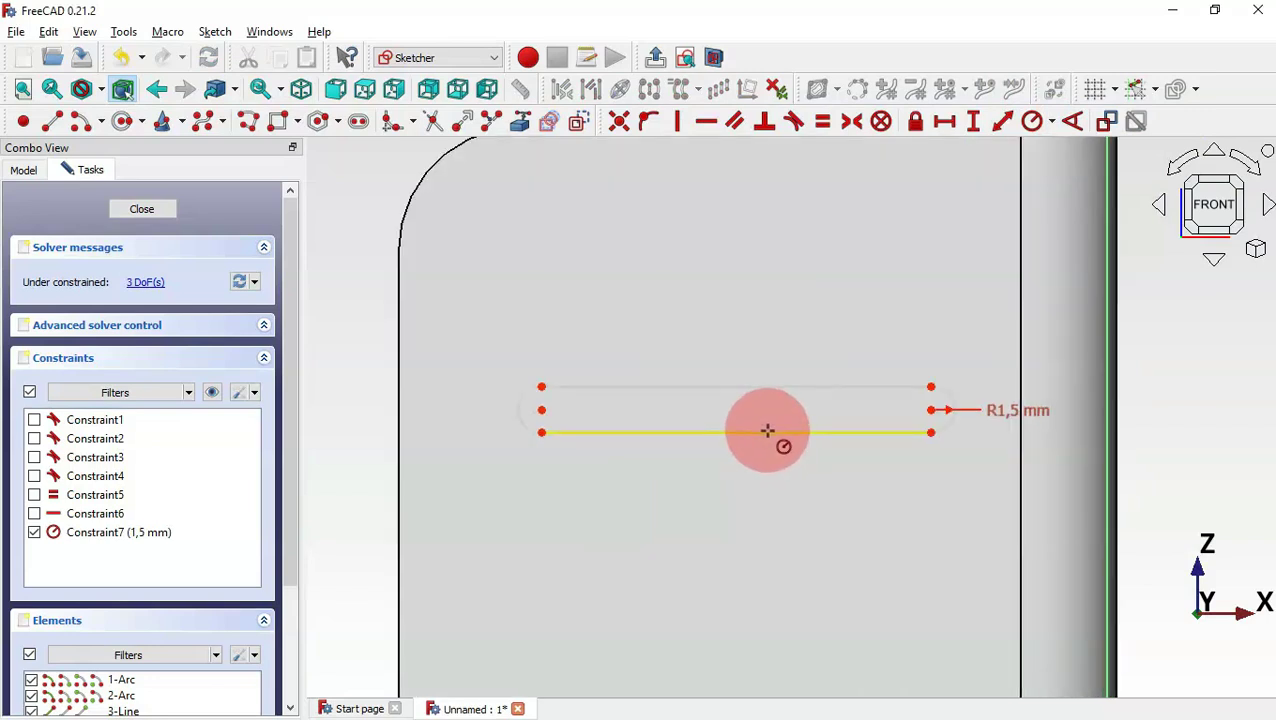
click(944, 121)
click(694, 437)
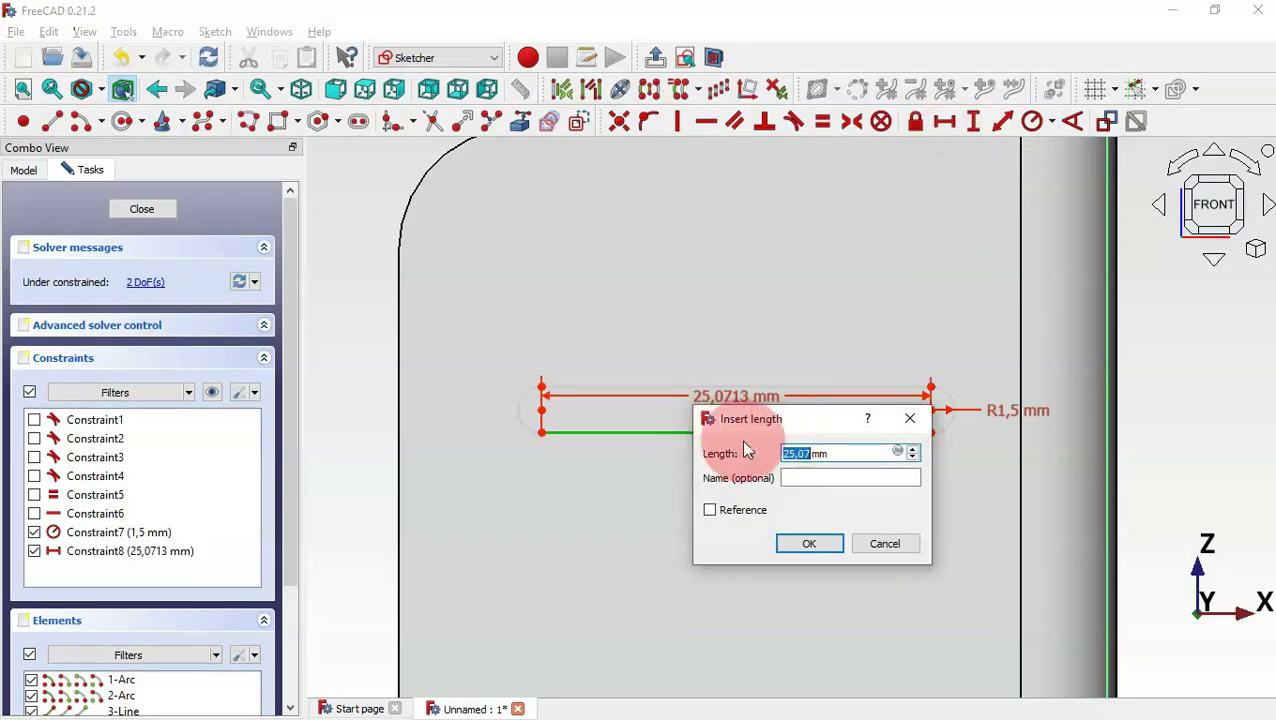
text(20)
key(Return)
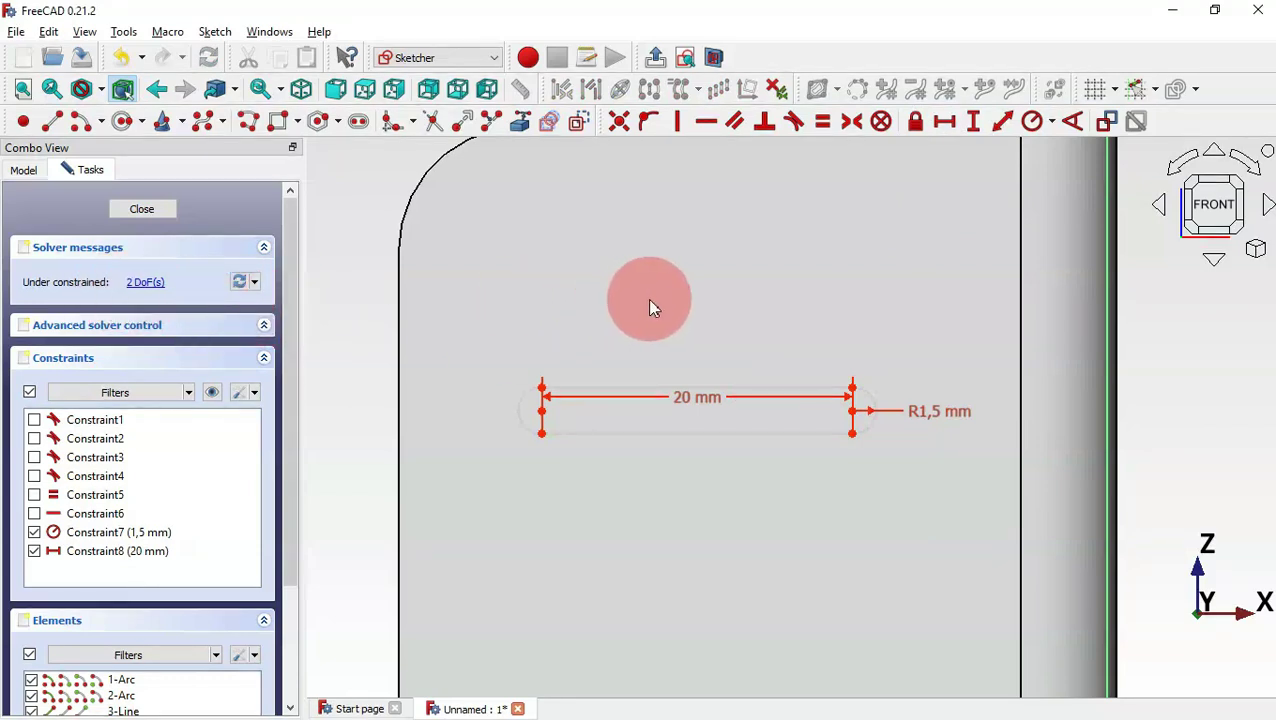
scroll(912, 380, down, 4)
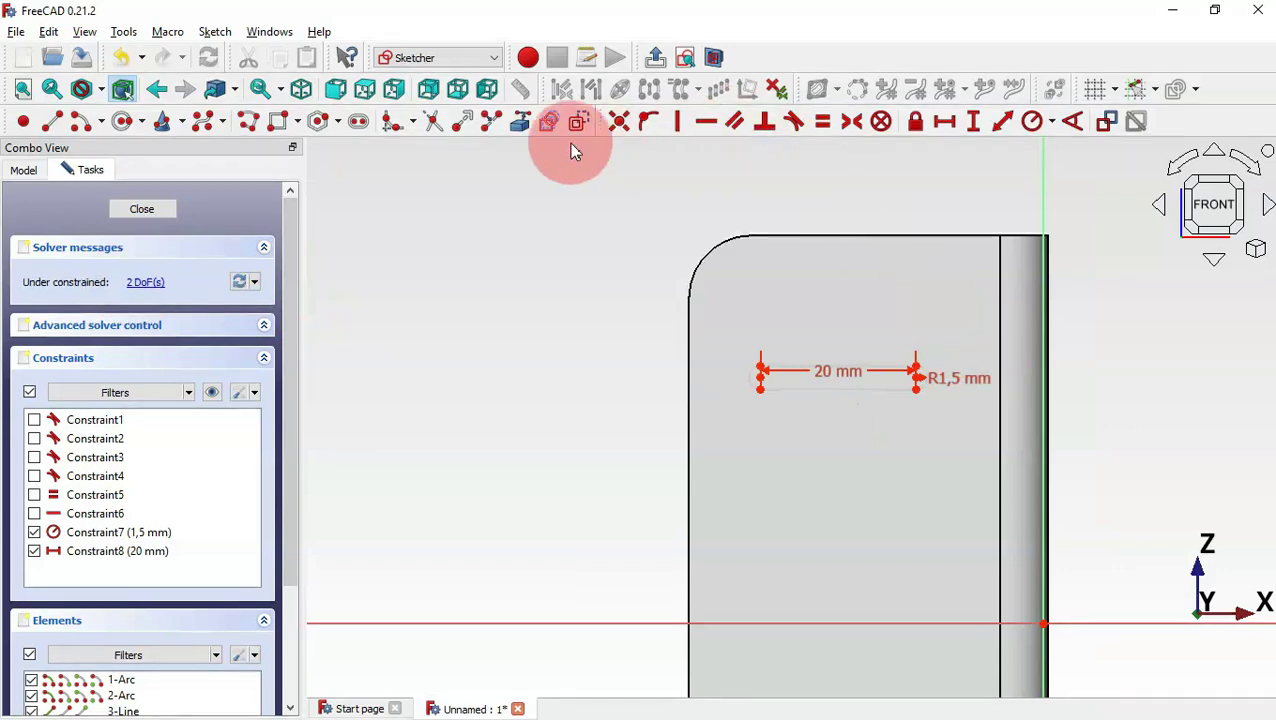
Reference the wall's outer vertical edge as external geometry and constrain the slot's nearer arc centre 10 mm horizontally from it.
click(520, 124)
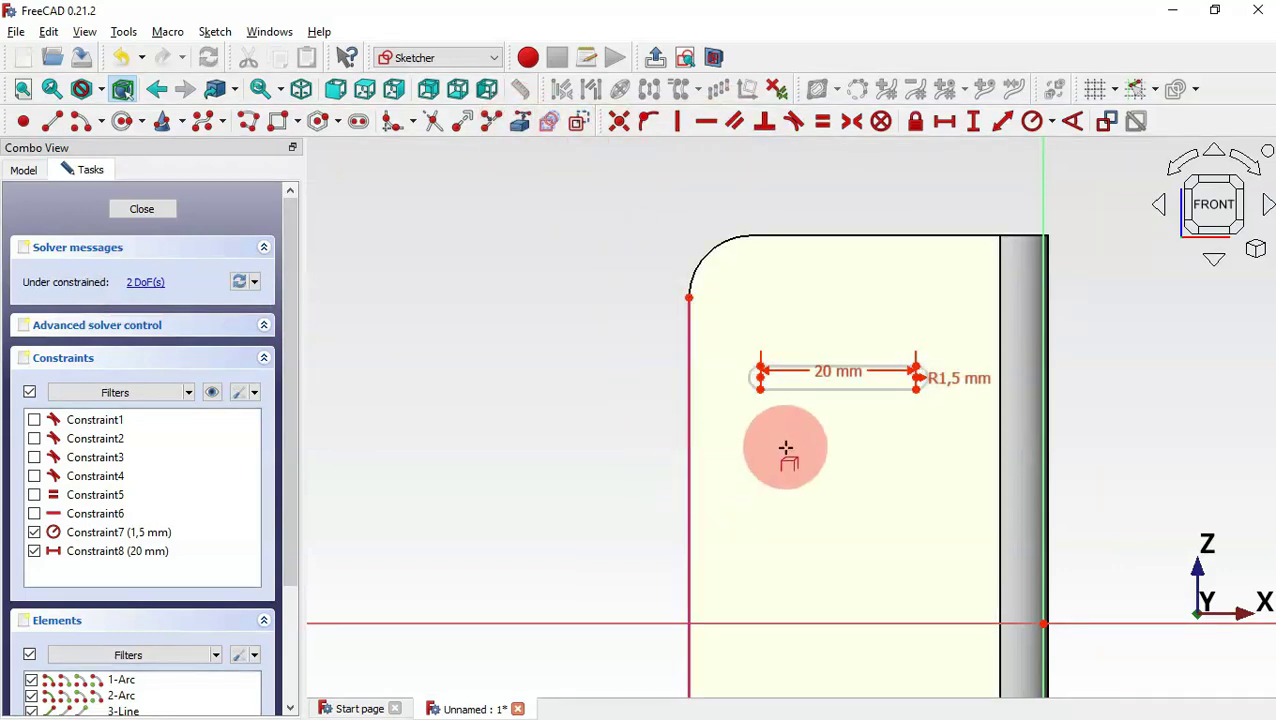
key(alt+Tab)
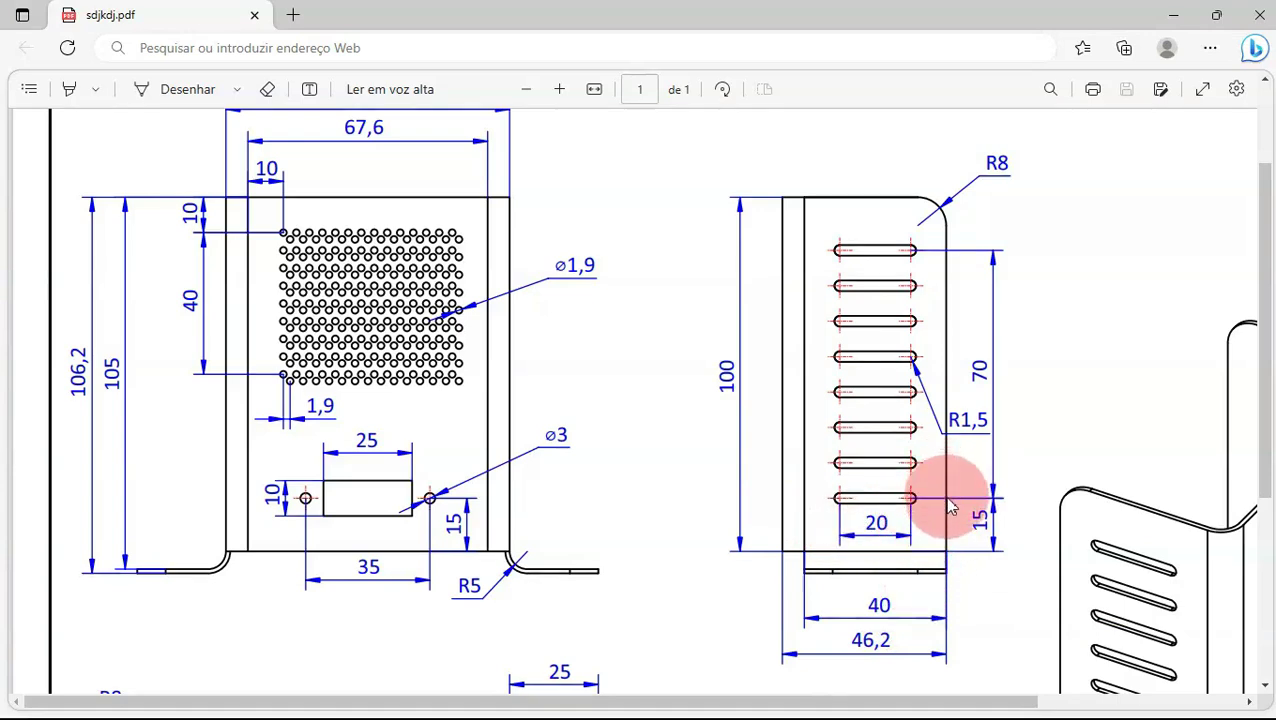
key(alt+Tab)
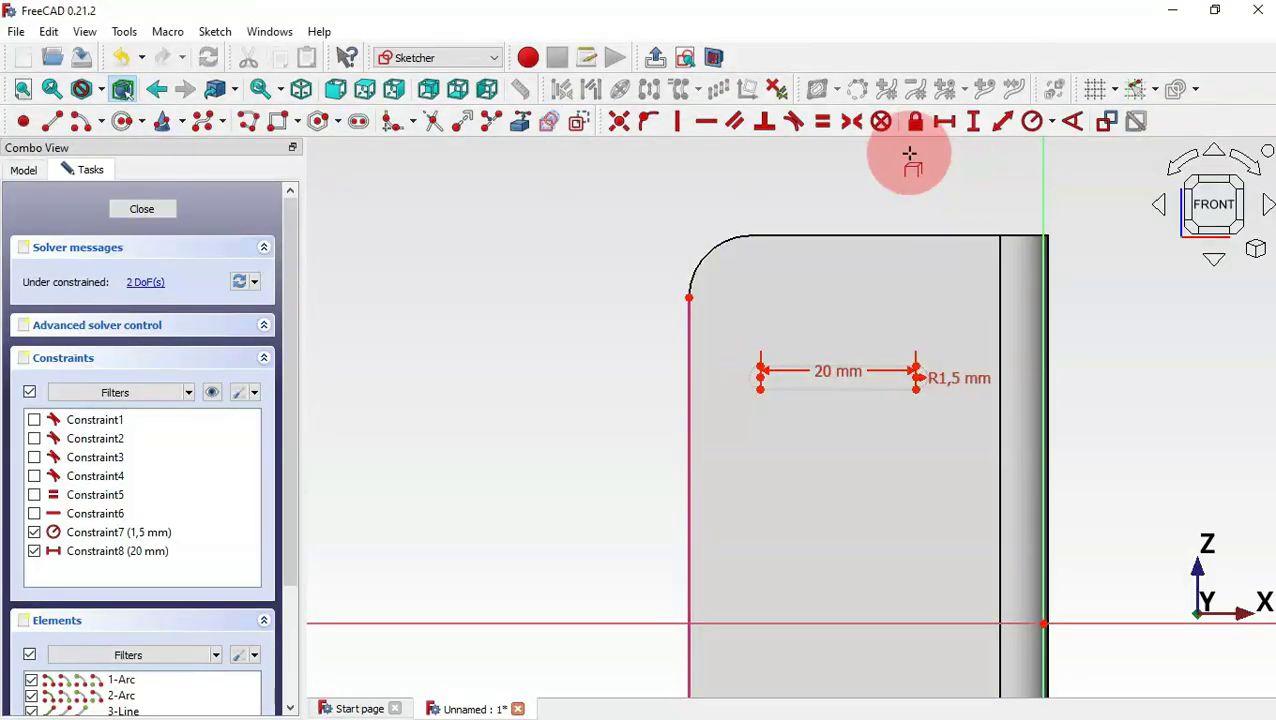
click(946, 122)
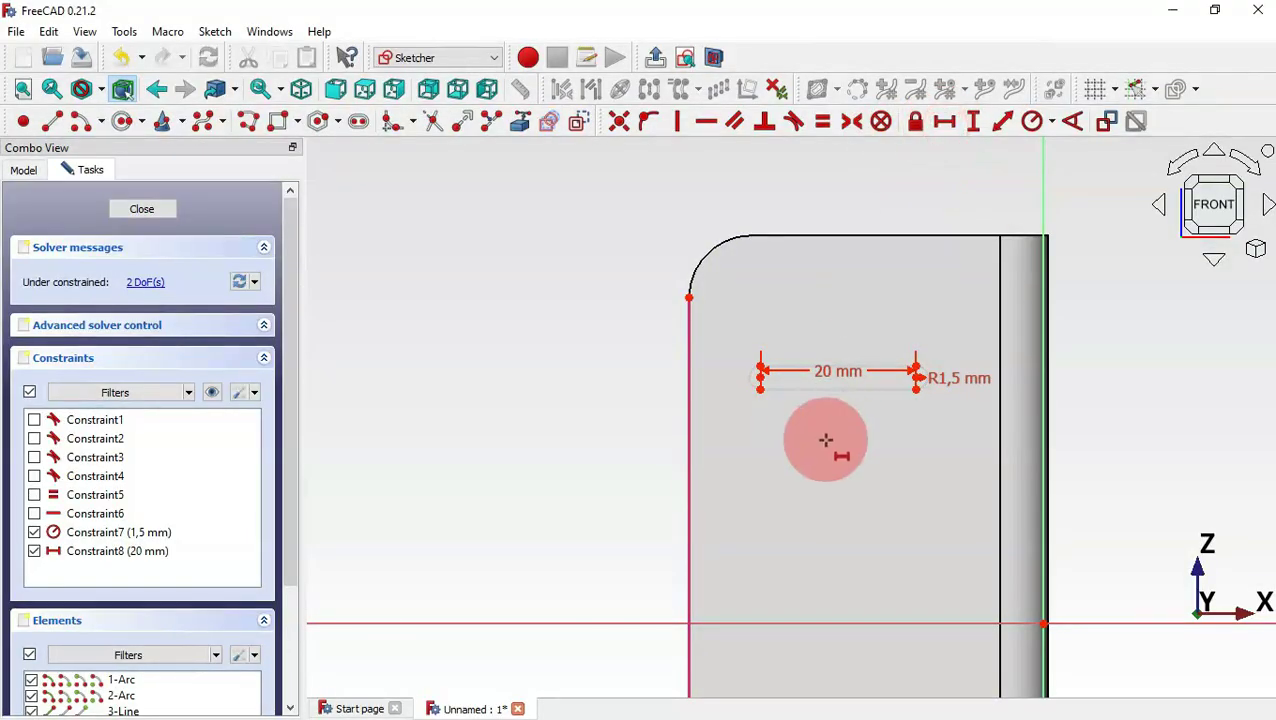
click(761, 377)
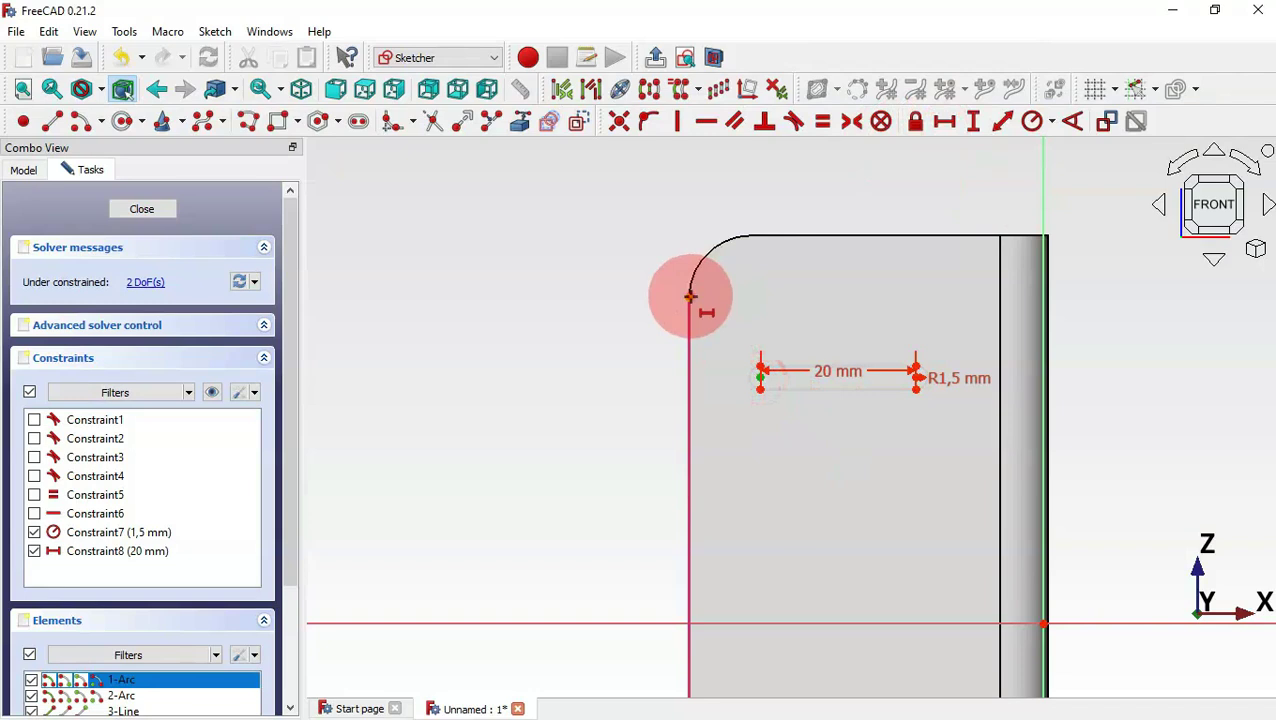
click(690, 297)
text(10)
key(Return)
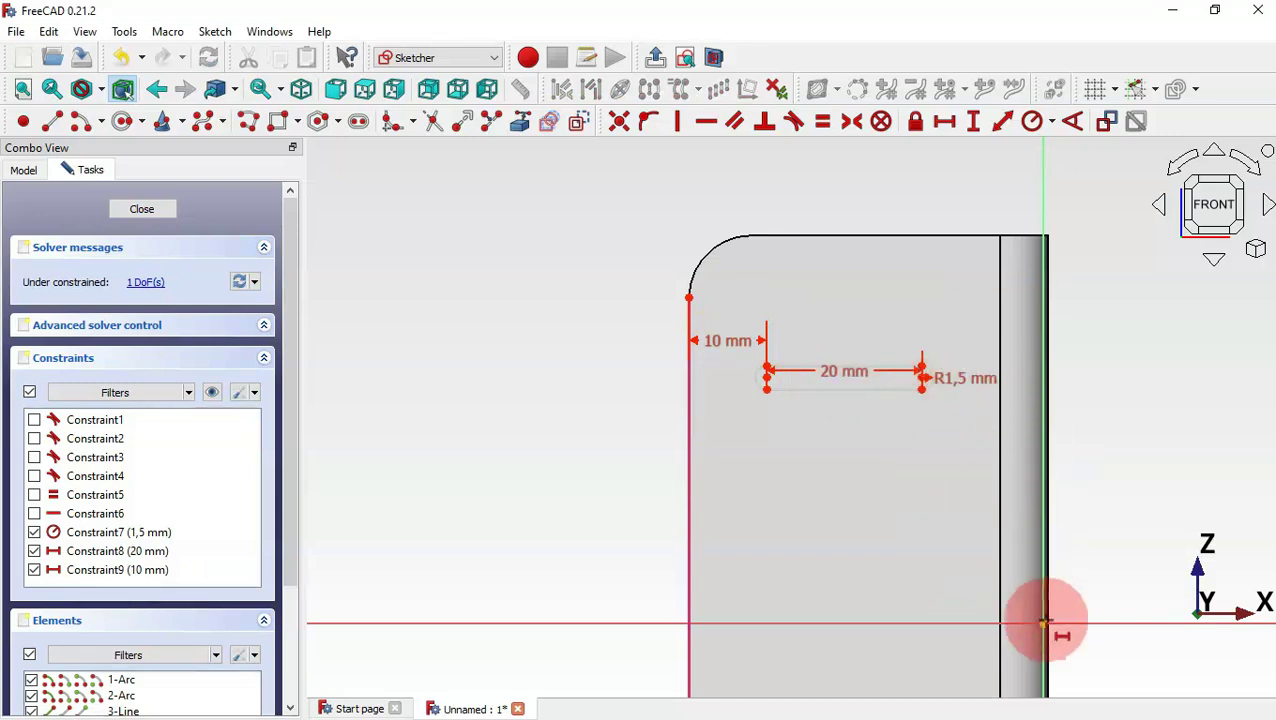
Constrain the slot's other arc centre 35 mm vertically above the origin, then close the sketch.
key(alt+Tab)
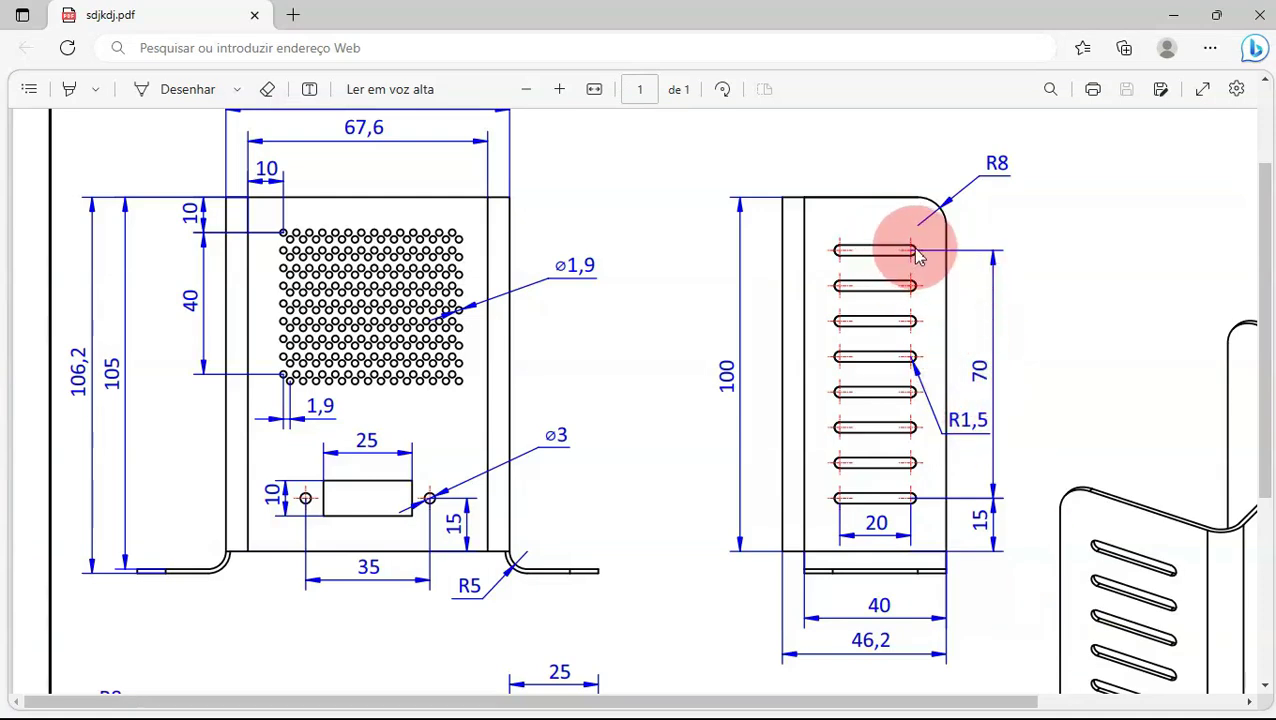
key(alt+Tab)
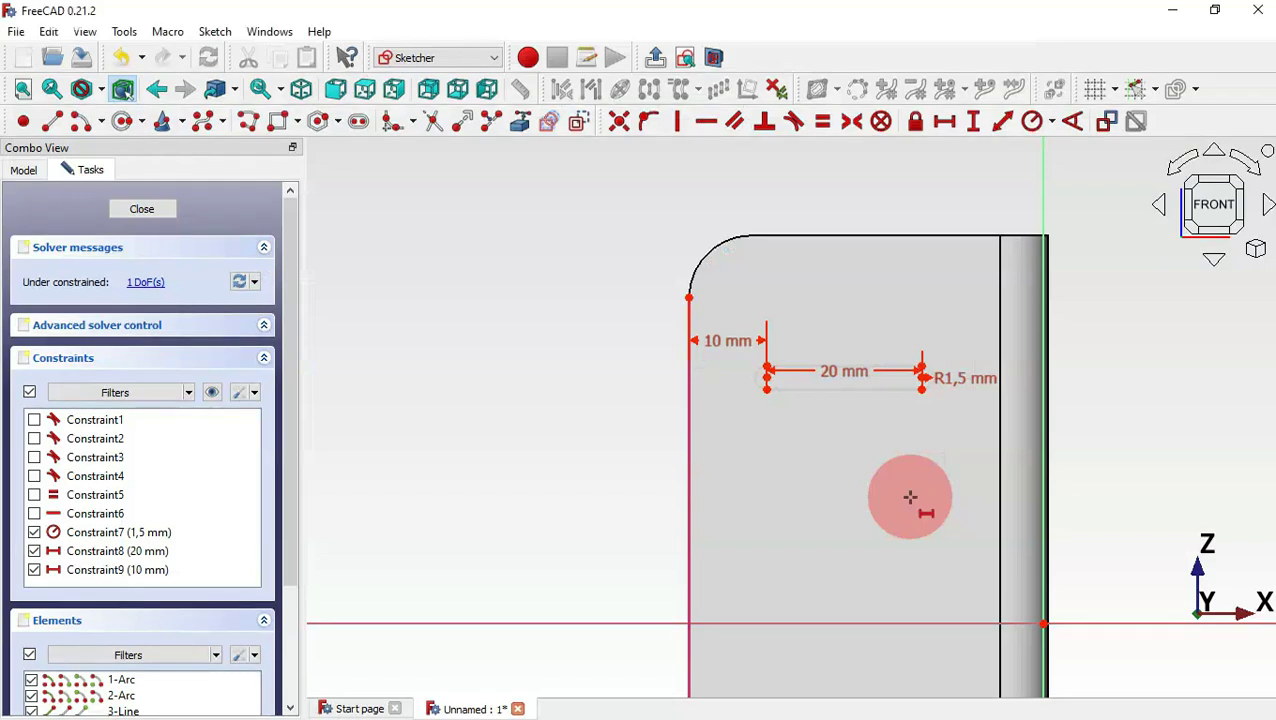
click(974, 122)
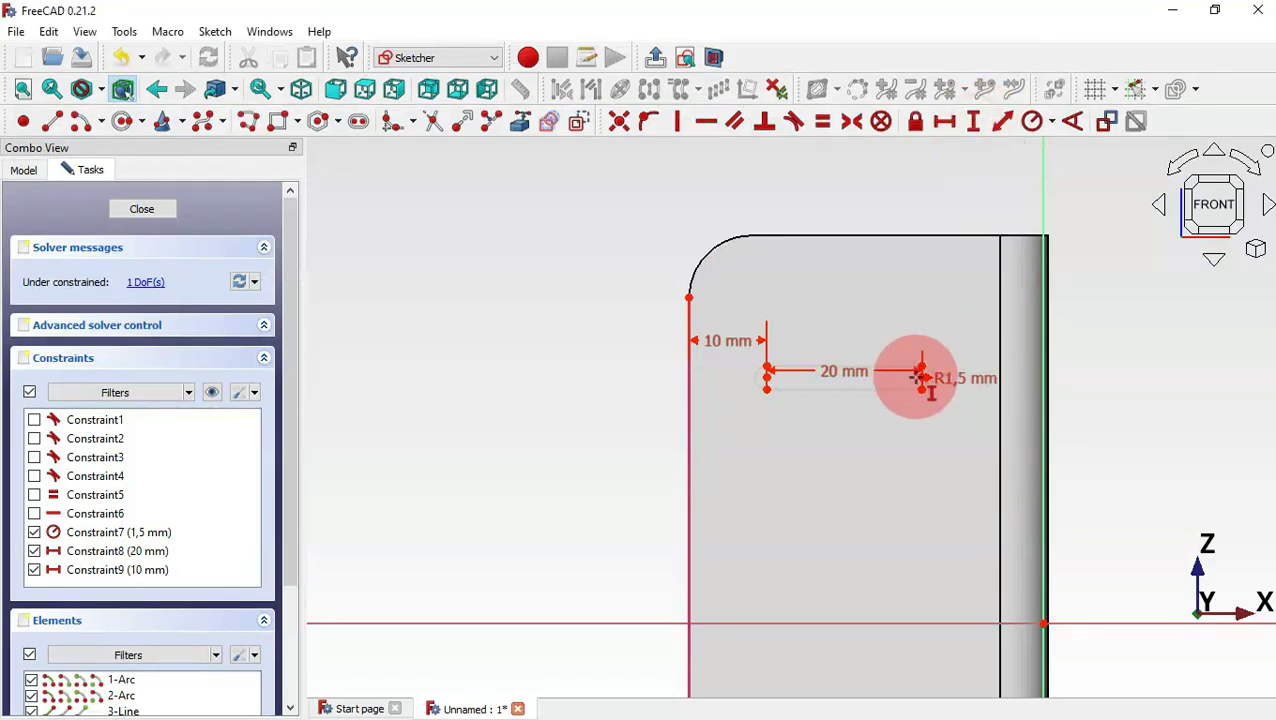
click(921, 378)
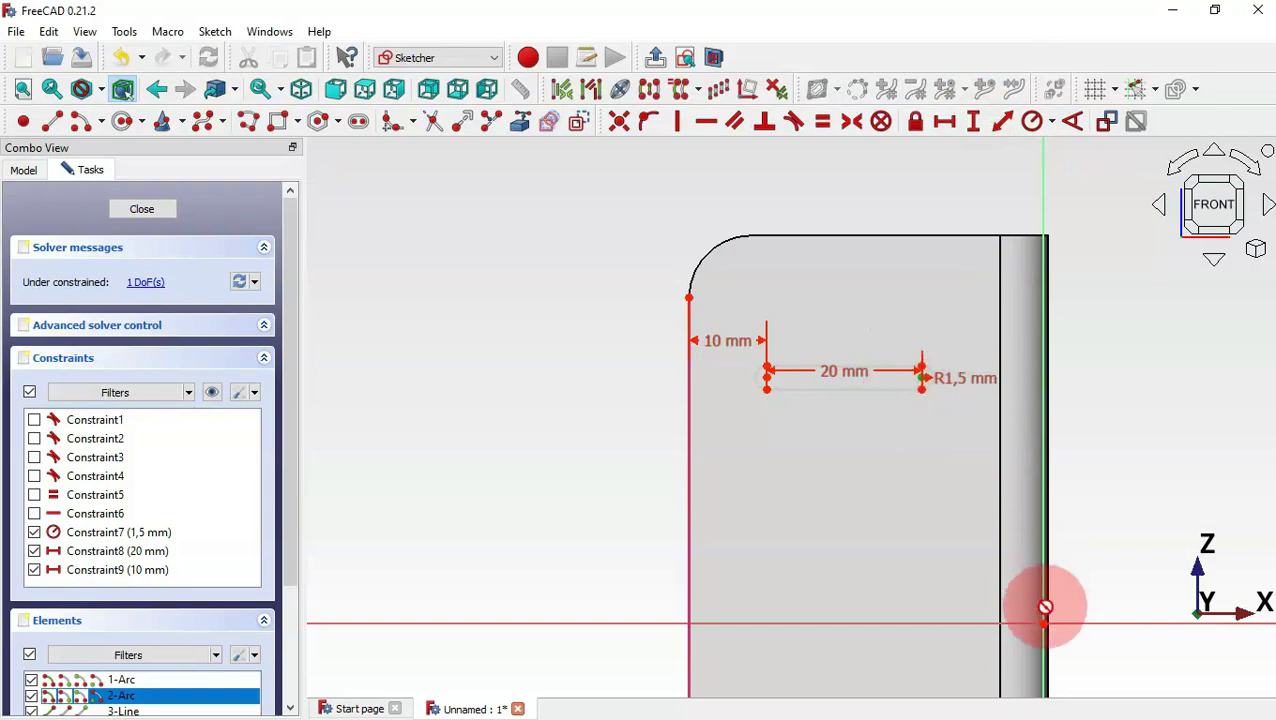
click(1043, 625)
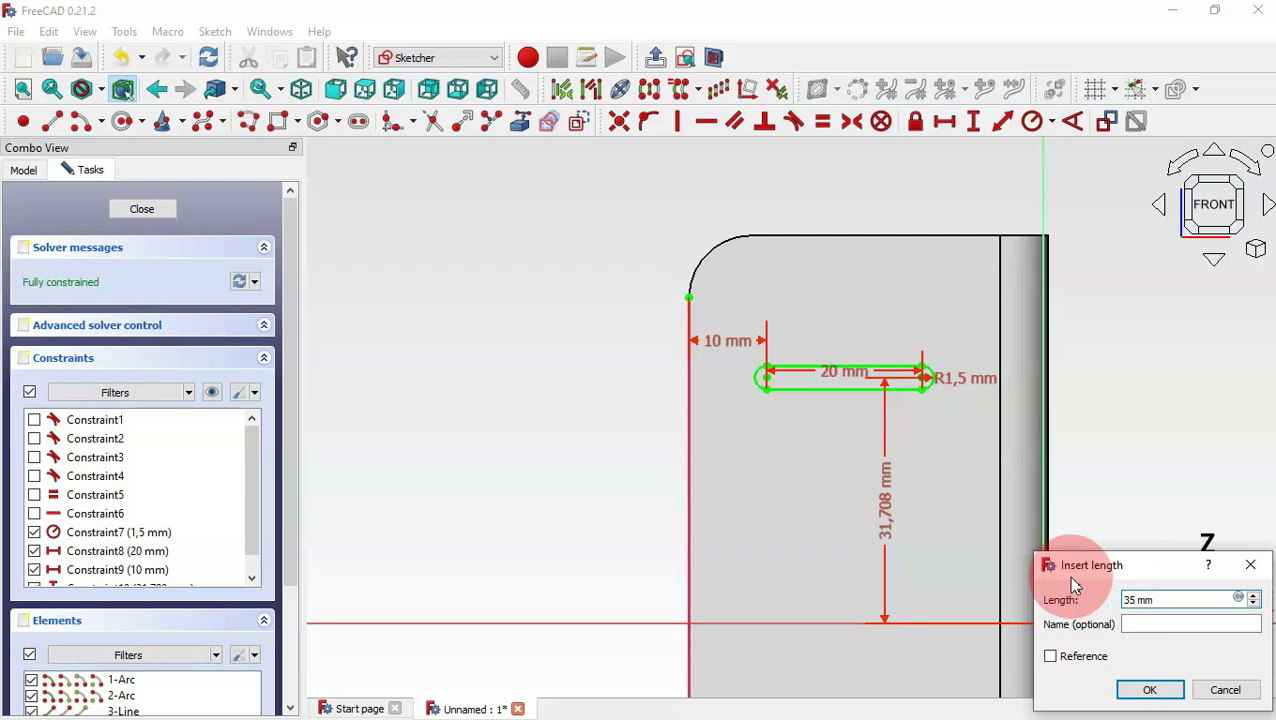
key(Return)
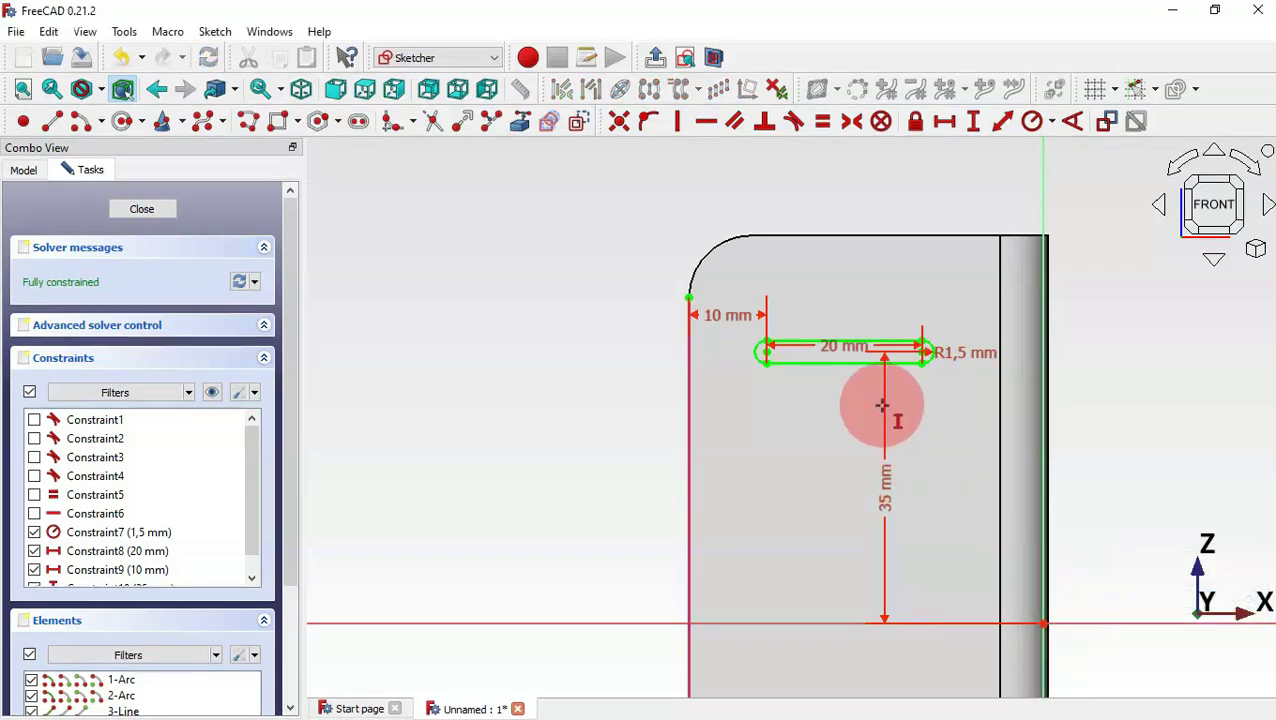
drag(843, 355, 885, 80)
key(Escape)
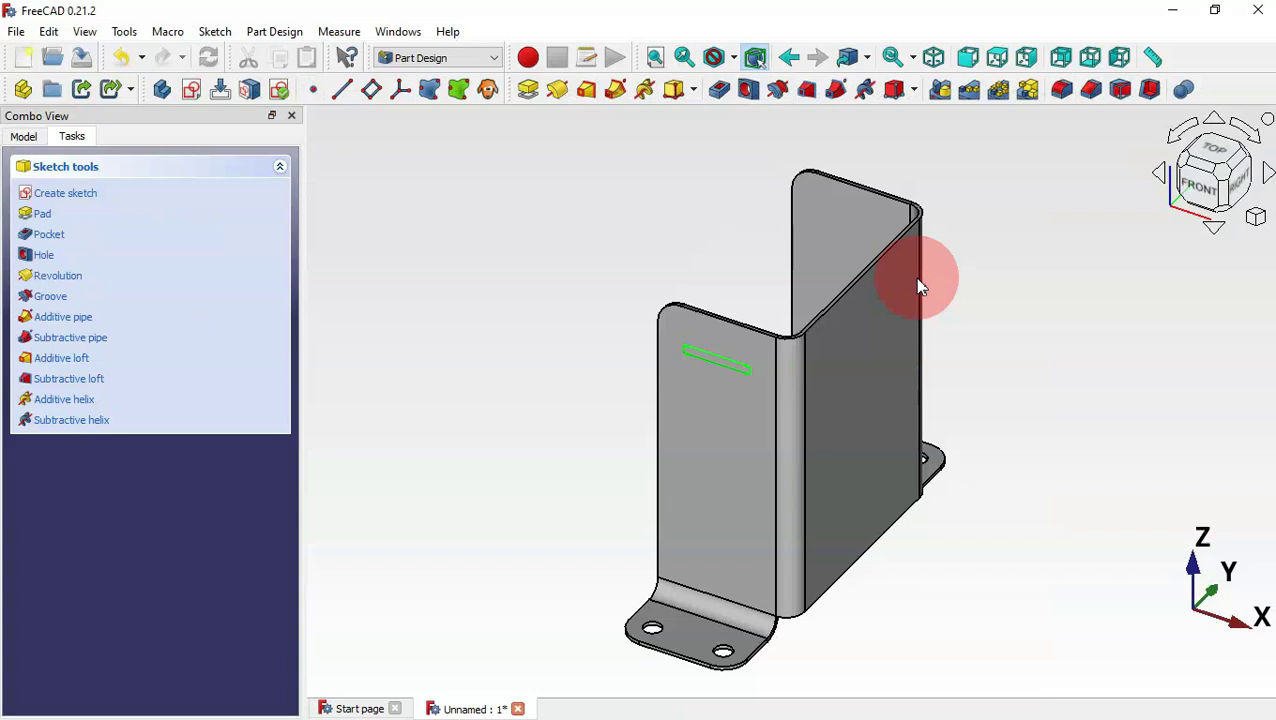
Pocket the slot sketch through all so that it cuts both side walls.
click(718, 92)
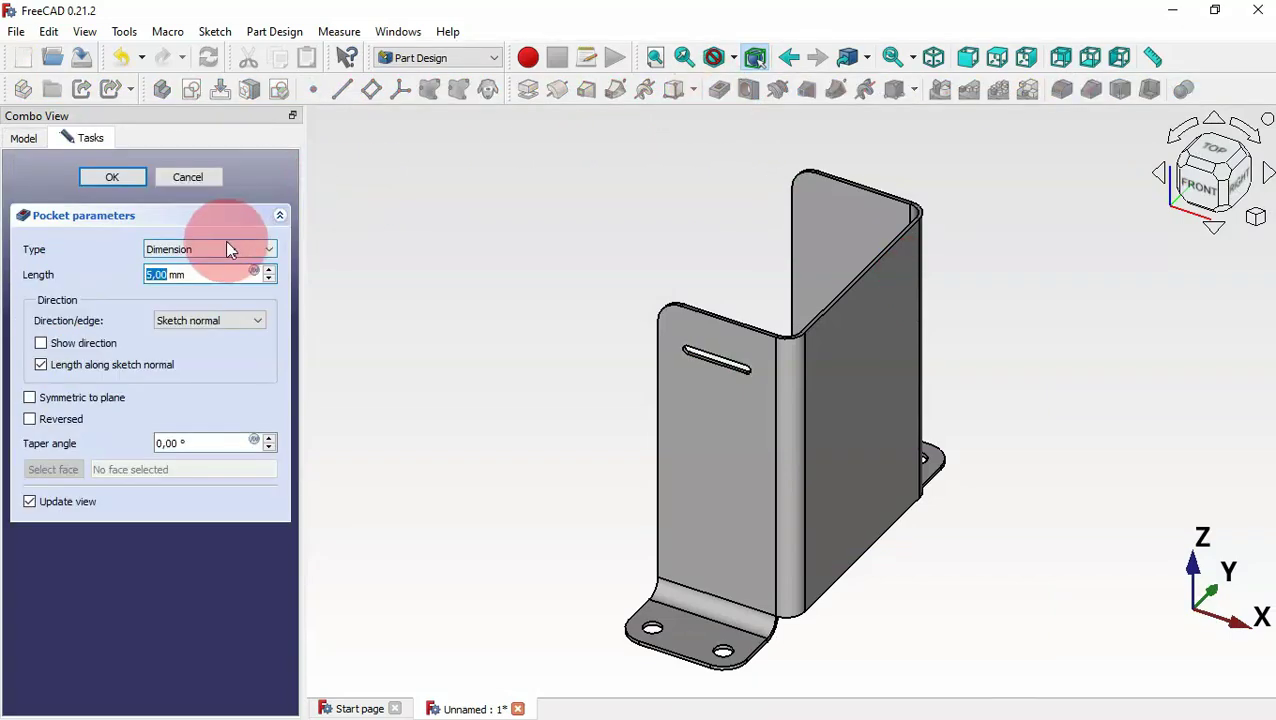
click(220, 250)
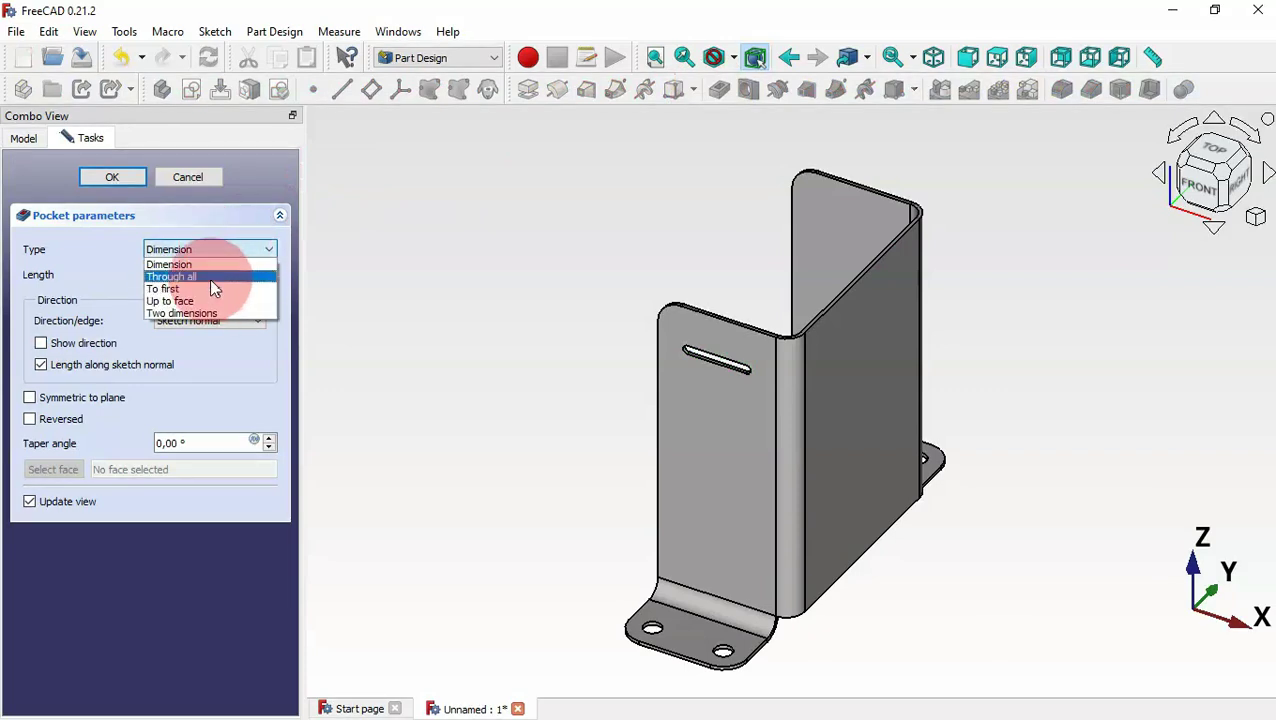
click(209, 278)
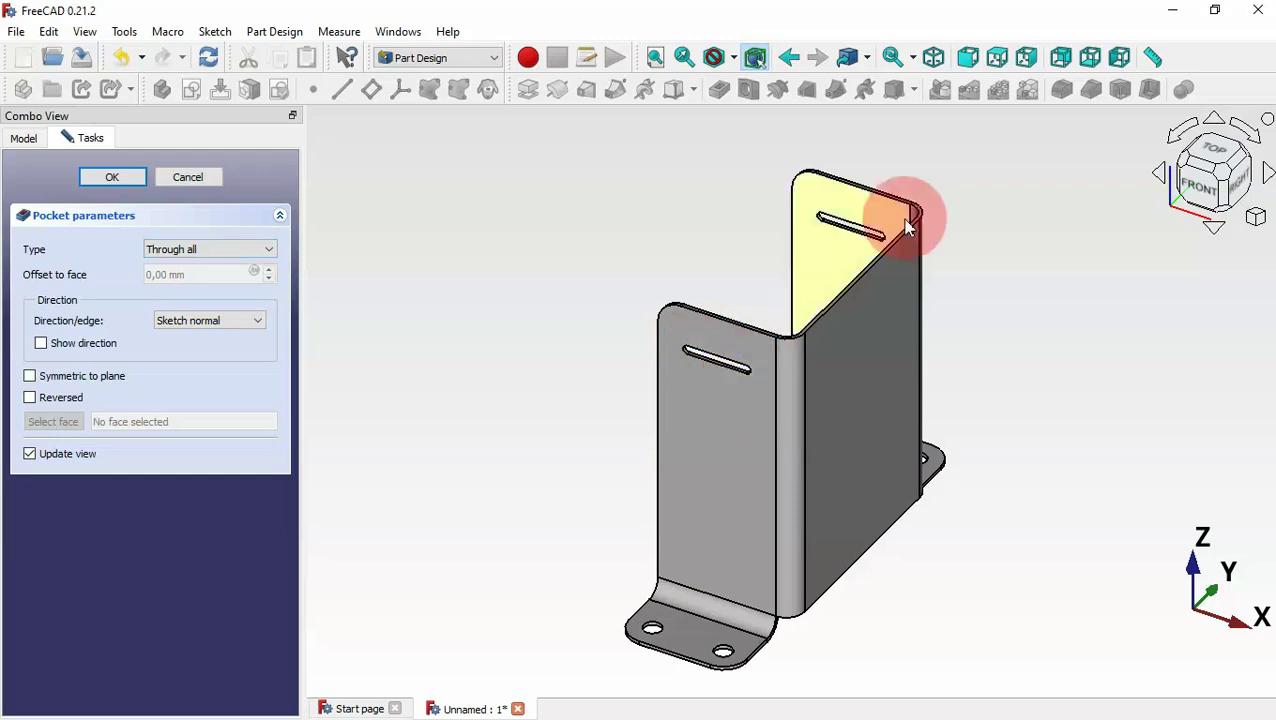
click(140, 180)
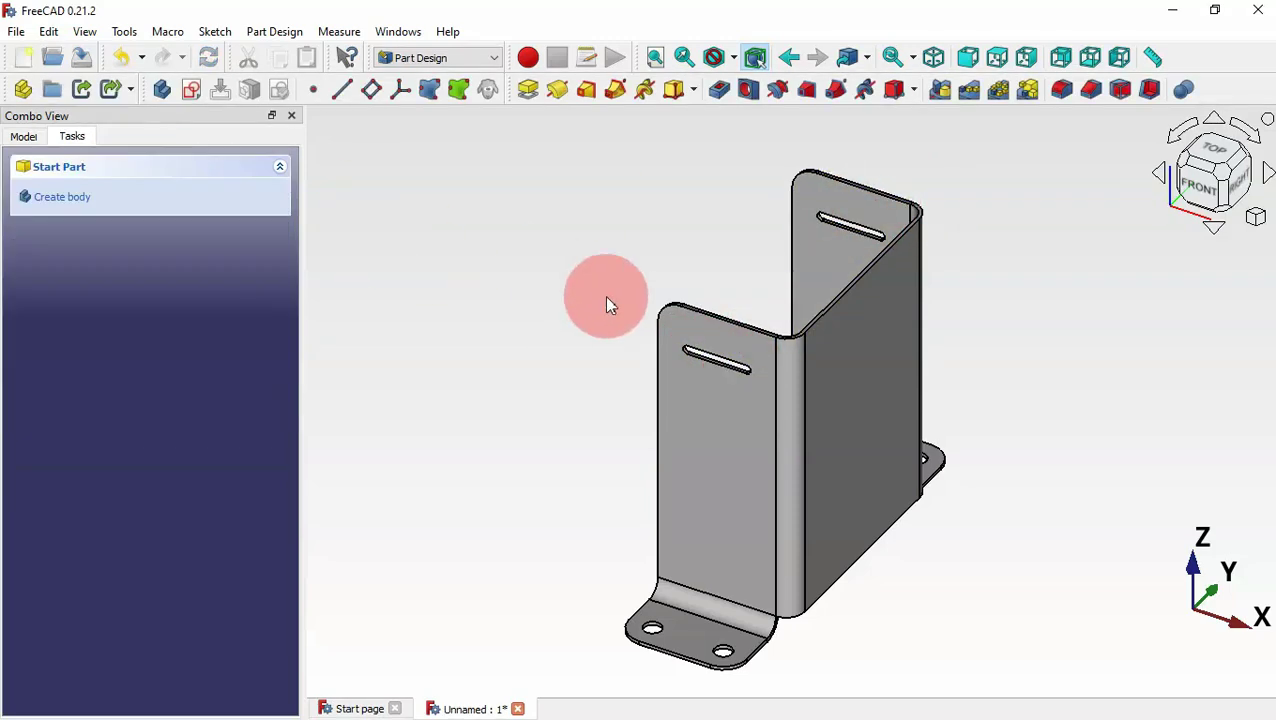
Start a linear pattern of the slot pocket with the base Z axis as its direction.
key(alt+Tab)
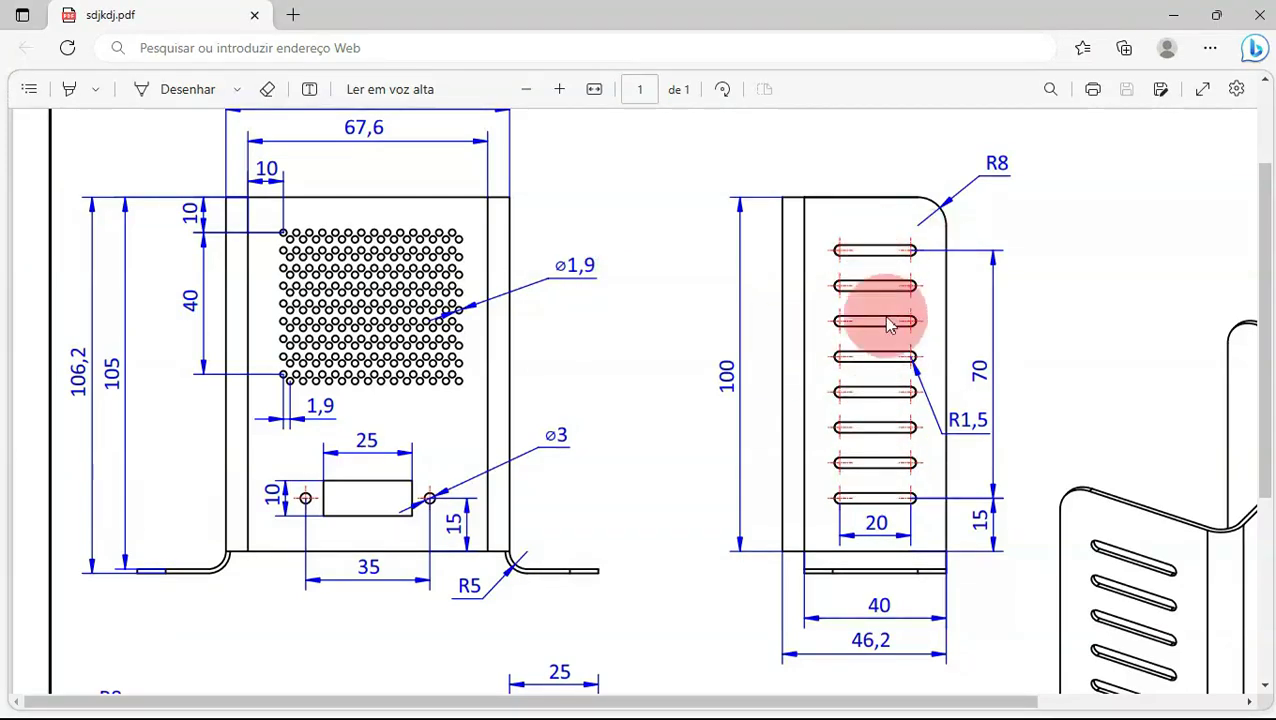
key(alt+Tab)
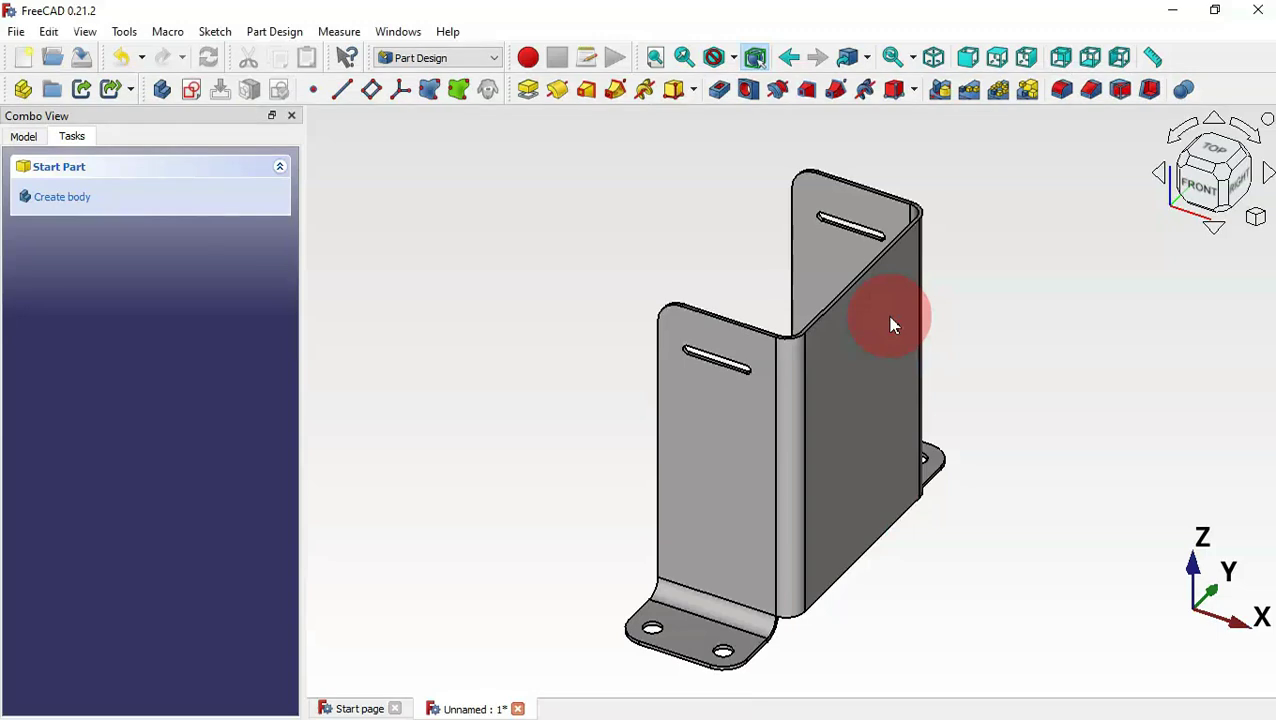
click(26, 138)
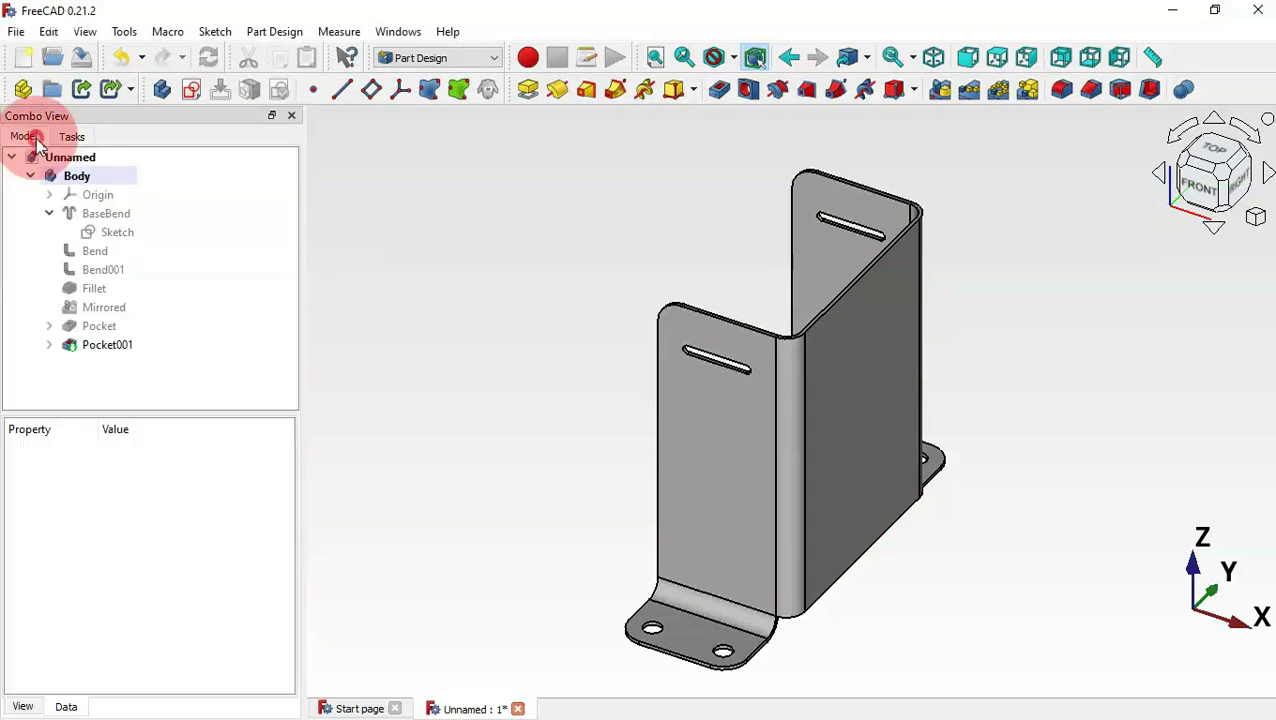
click(112, 349)
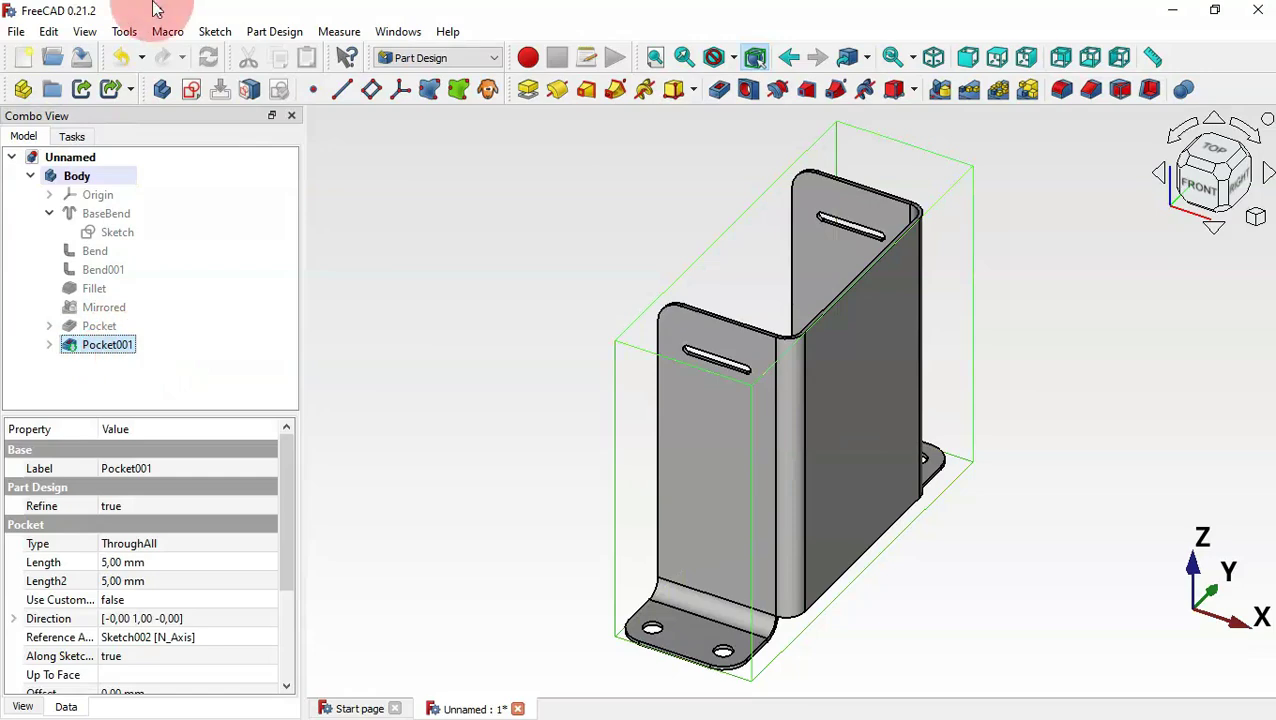
click(970, 89)
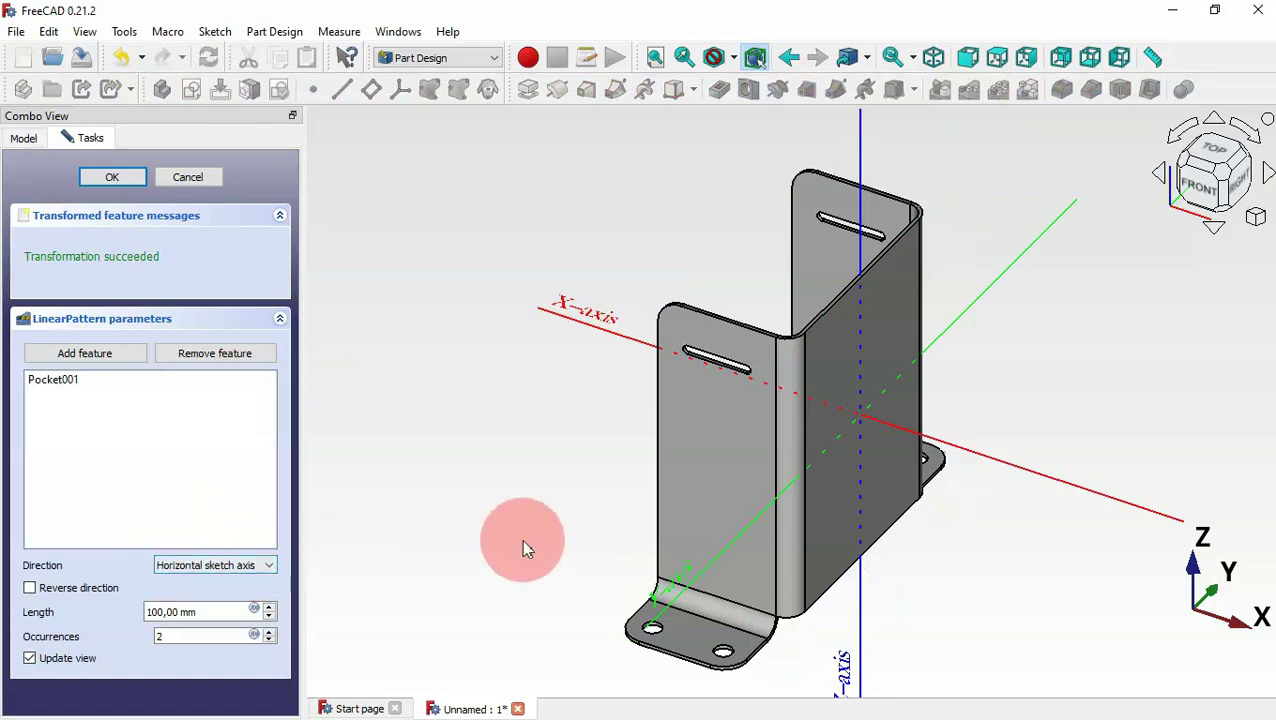
scroll(851, 283, down, 2)
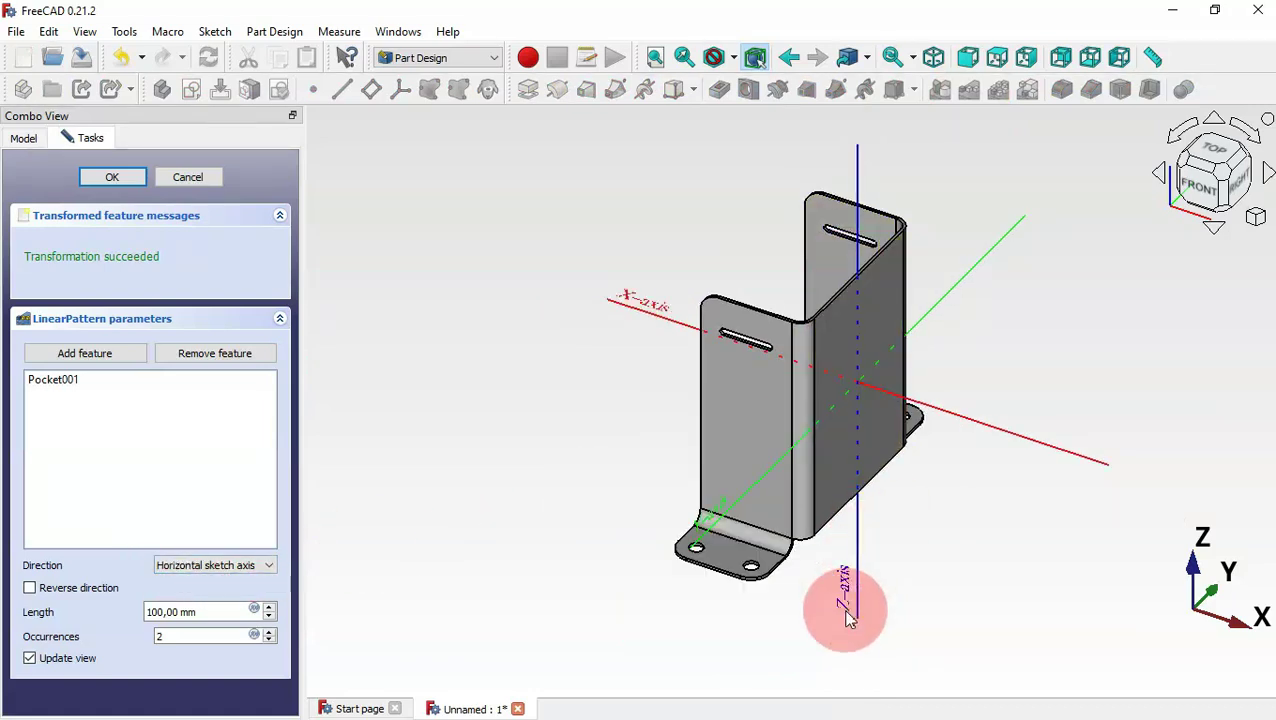
click(242, 566)
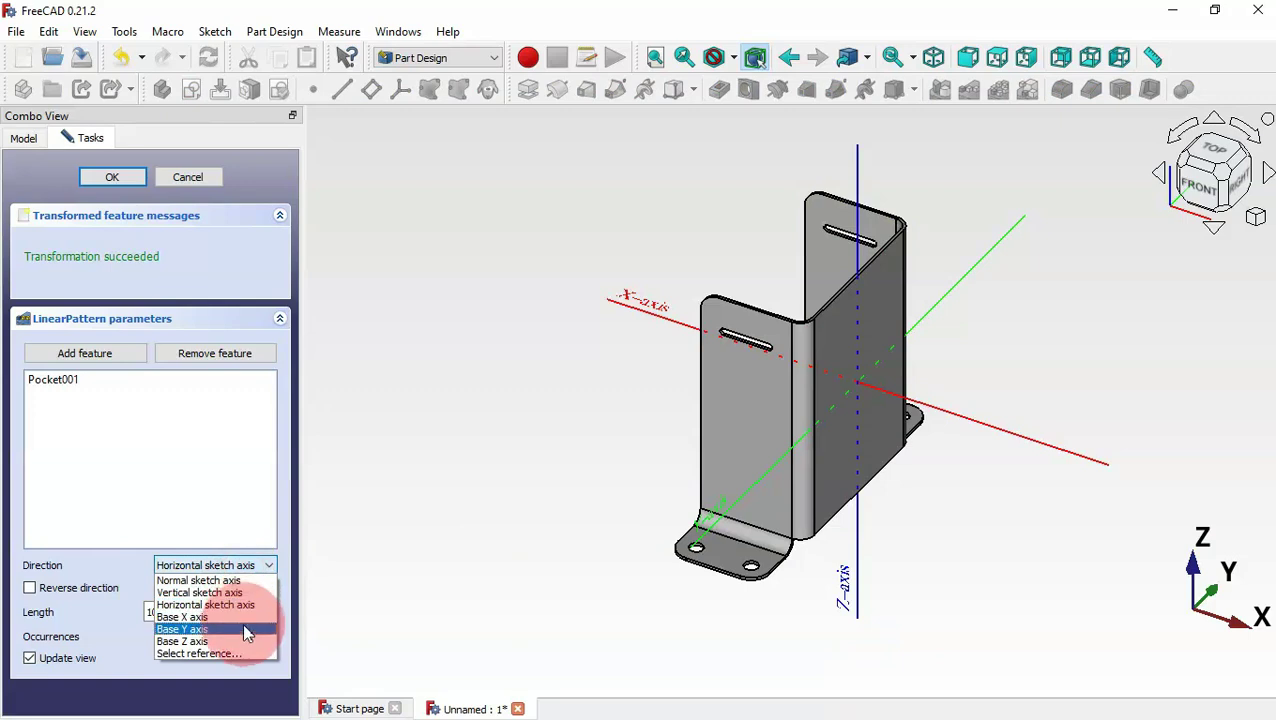
click(226, 641)
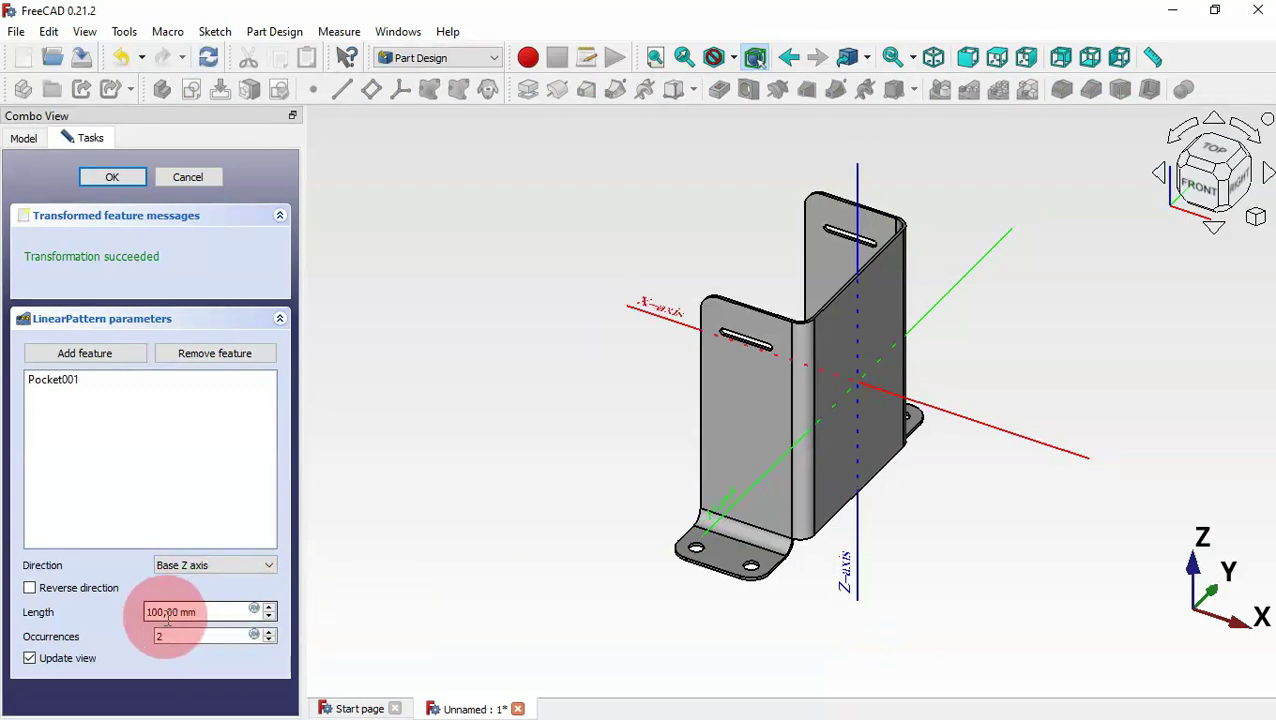
Set the slot pattern's length to 70 mm and reverse its direction.
drag(217, 614, 91, 600)
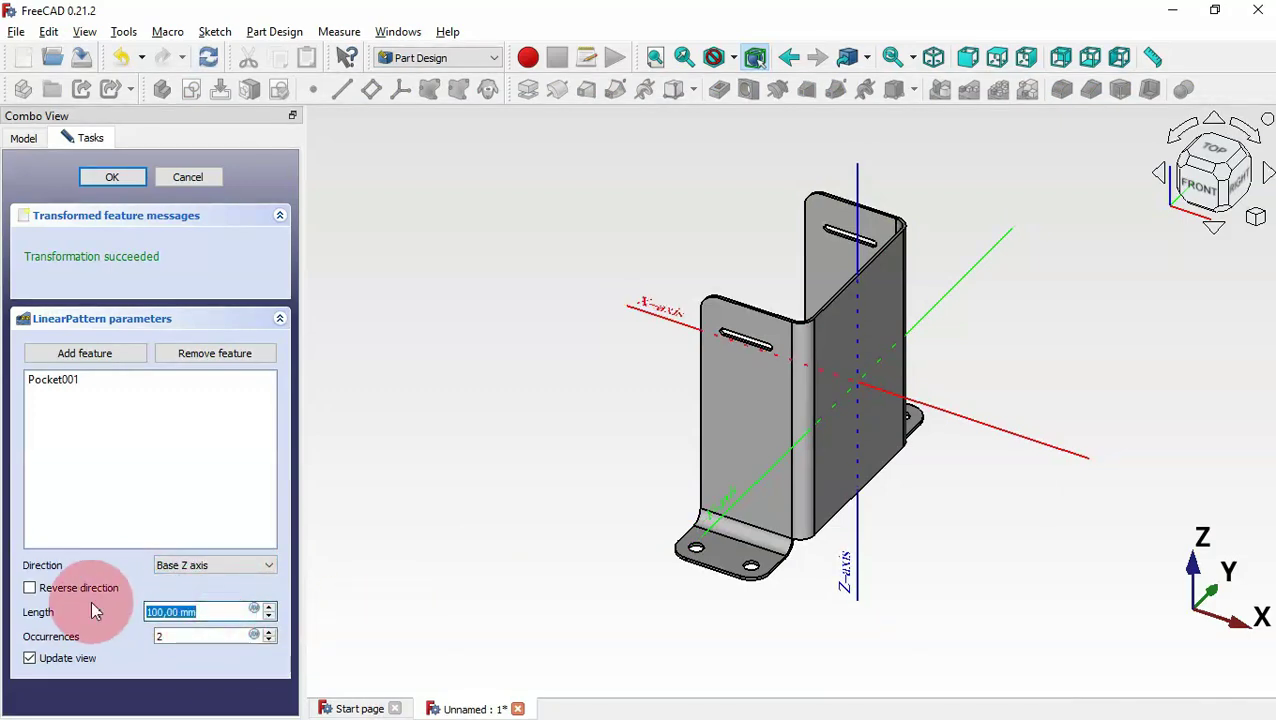
key(alt+Tab)
key(alt+Tab)
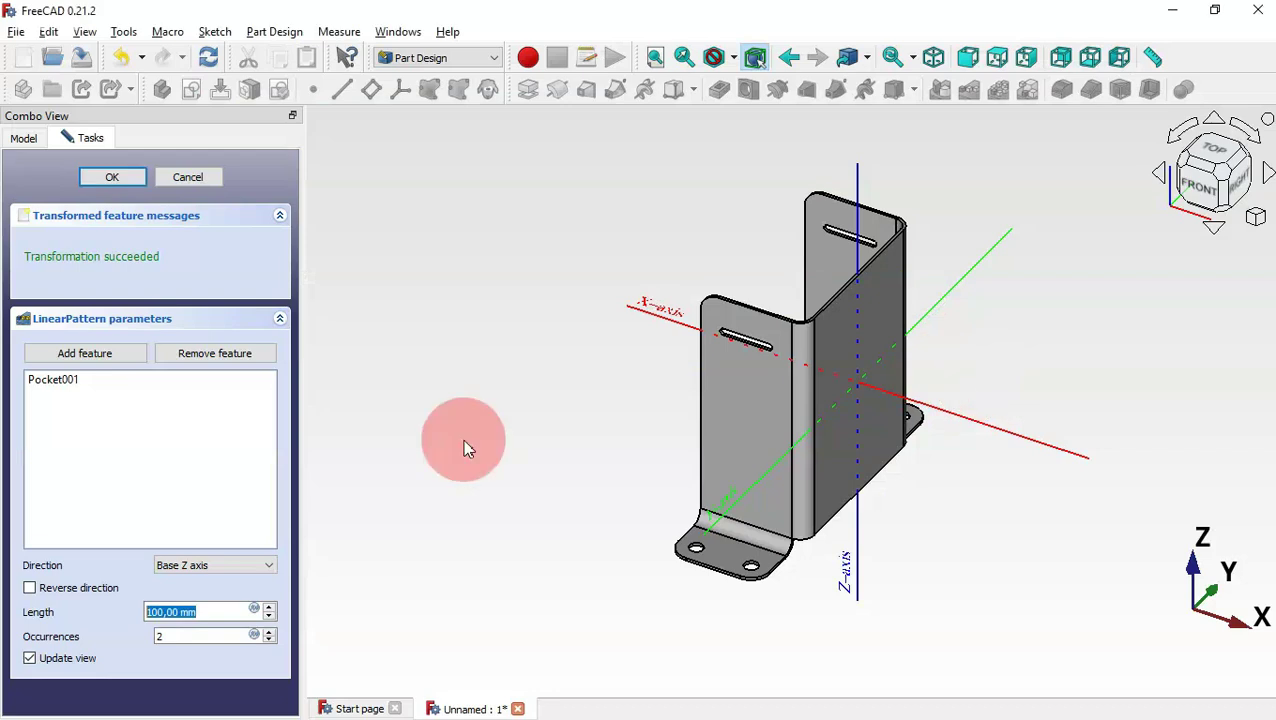
click(475, 531)
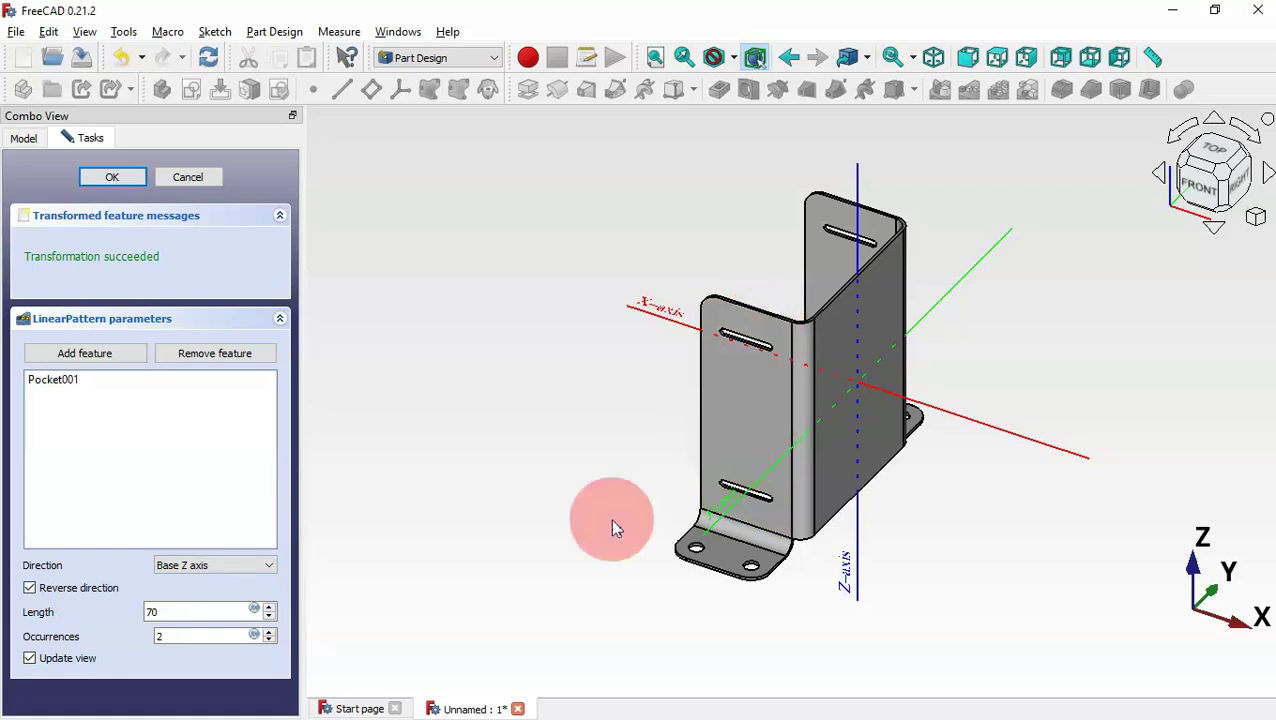
Set the slot pattern to 8 occurrences, as in the PDF drawing, and accept it.
drag(199, 632, 158, 638)
key(alt+Tab)
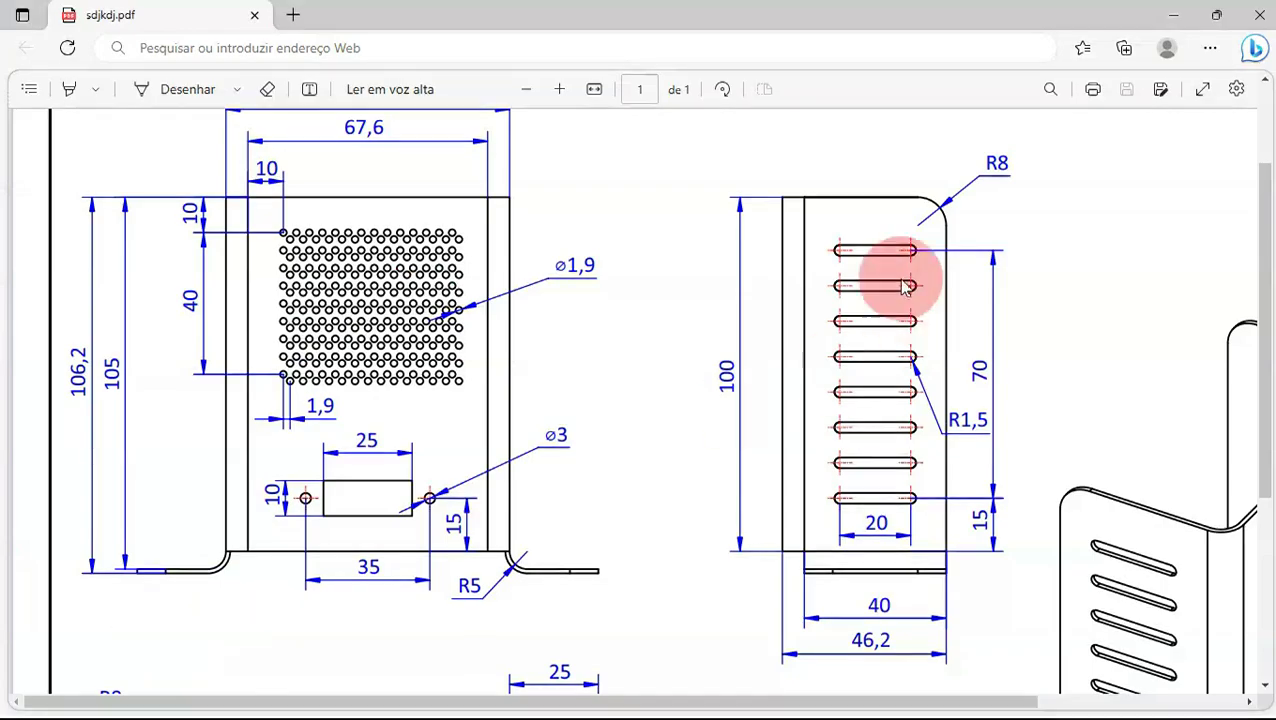
key(alt+Tab)
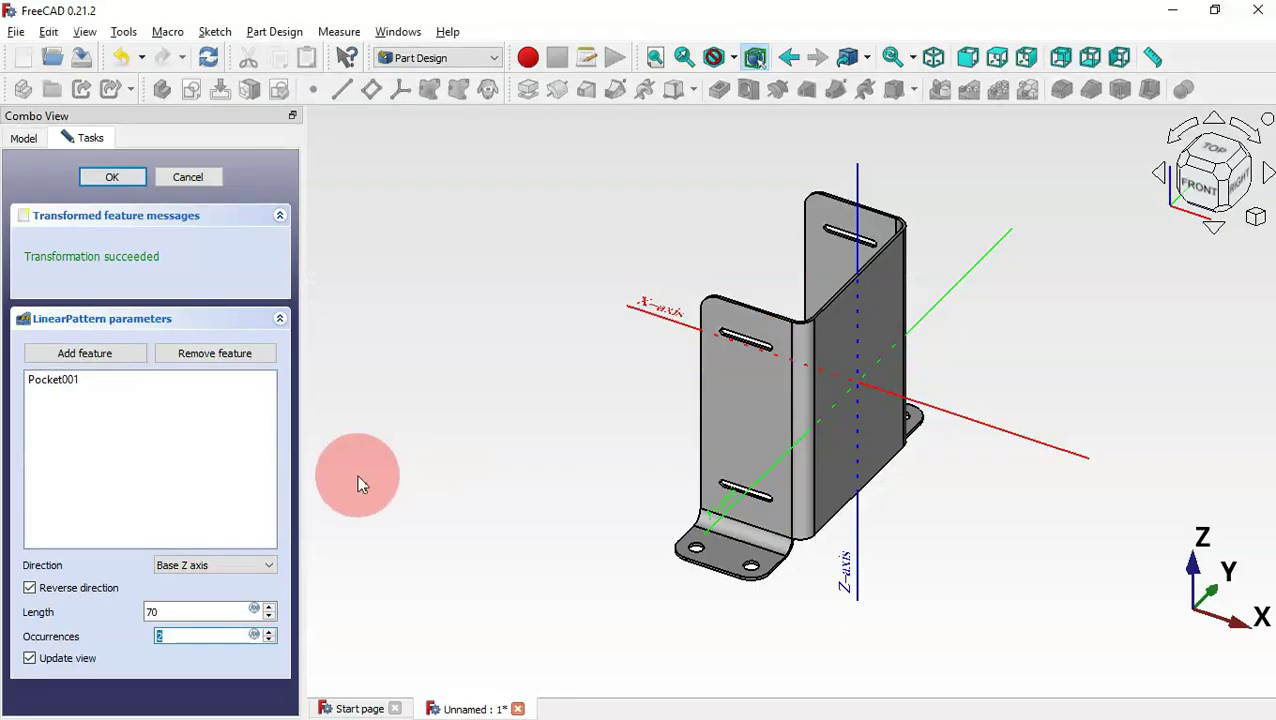
text(8)
key(alt+Tab)
key(alt+Tab)
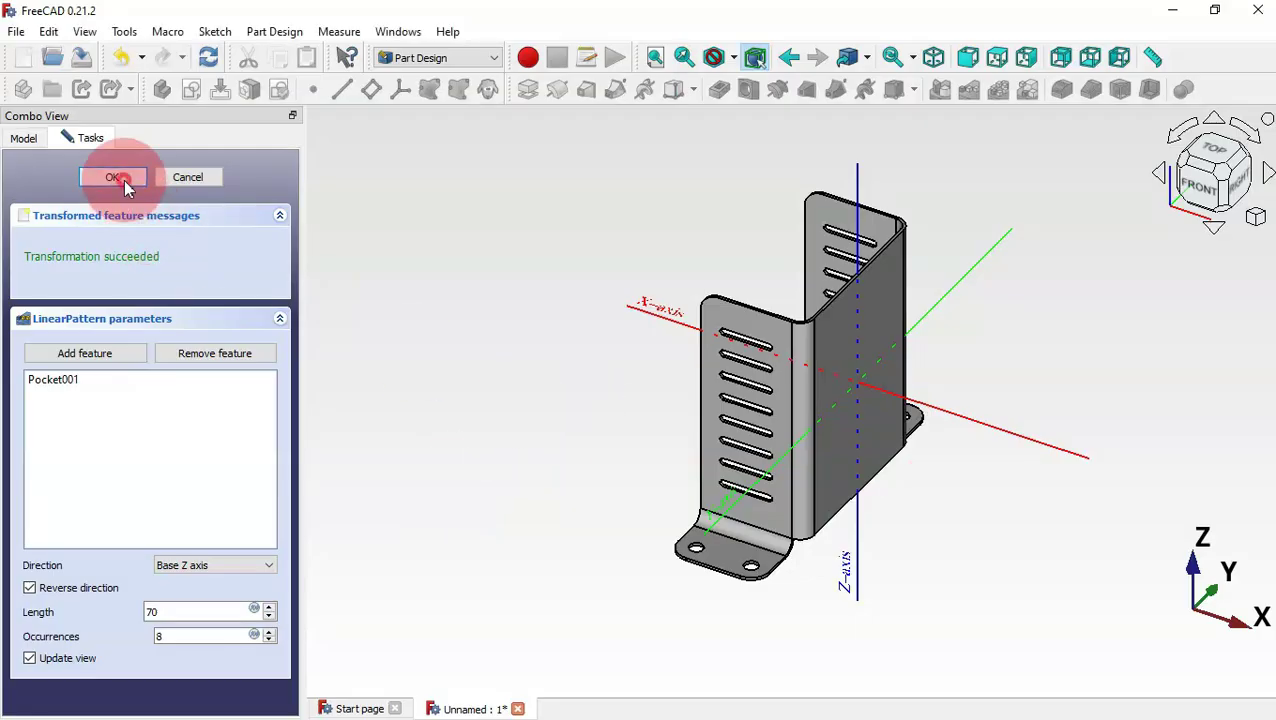
click(120, 180)
Start a new sketch on the outer face of the connecting wall.
click(854, 428)
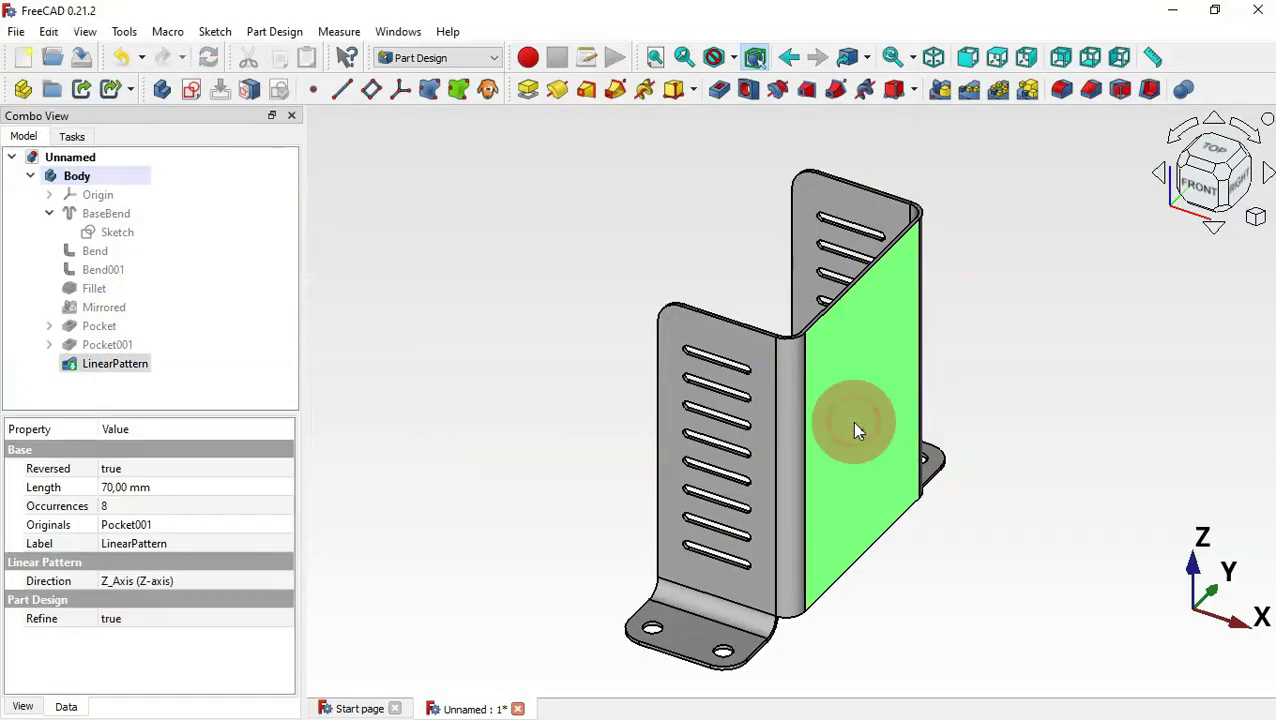
click(194, 90)
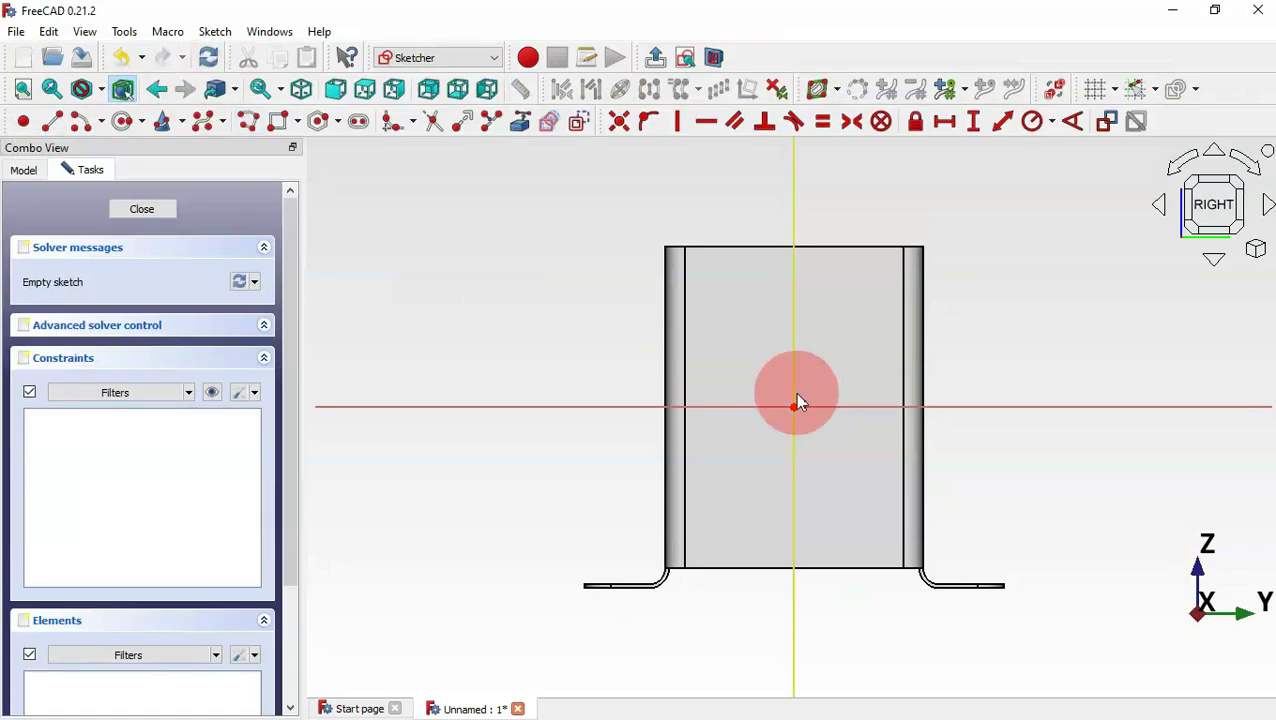
click(548, 207)
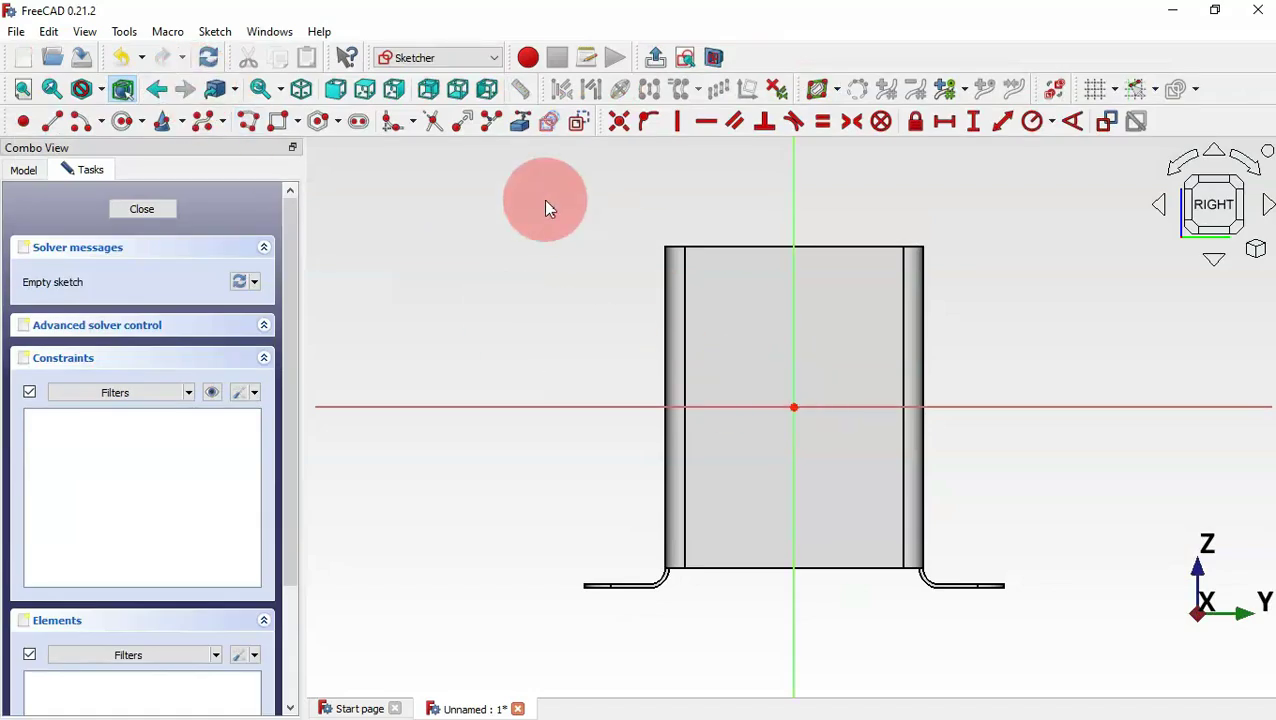
Draw a centered rectangle about 29.6 by 10.2 mm with its center on the vertical axis near the wall's bottom edge.
click(299, 121)
click(383, 170)
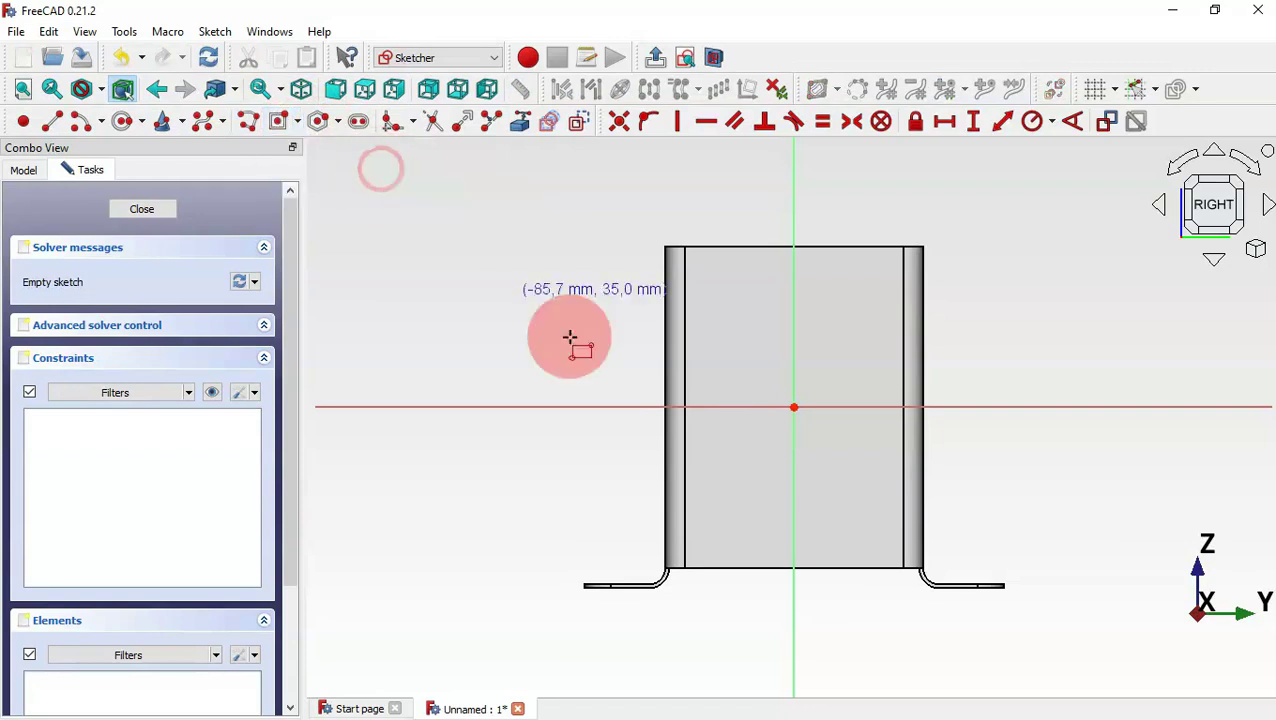
scroll(797, 535, up, 3)
drag(793, 490, 876, 518)
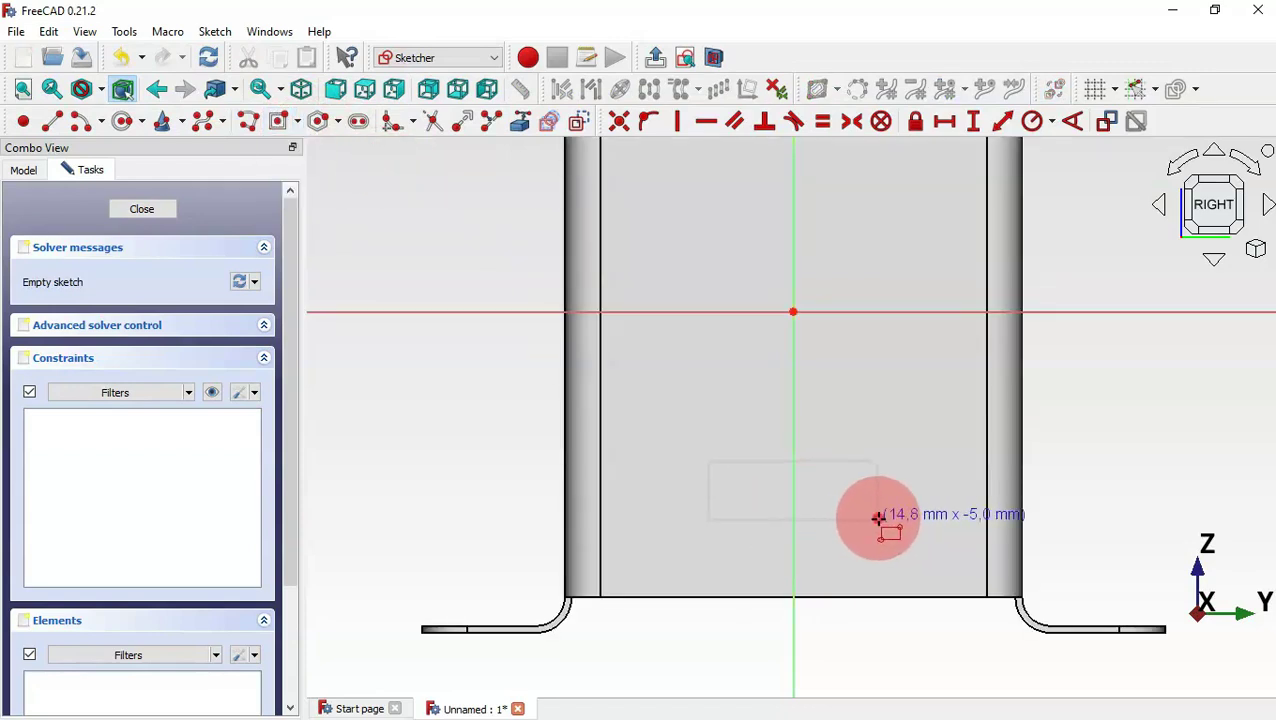
click(878, 518)
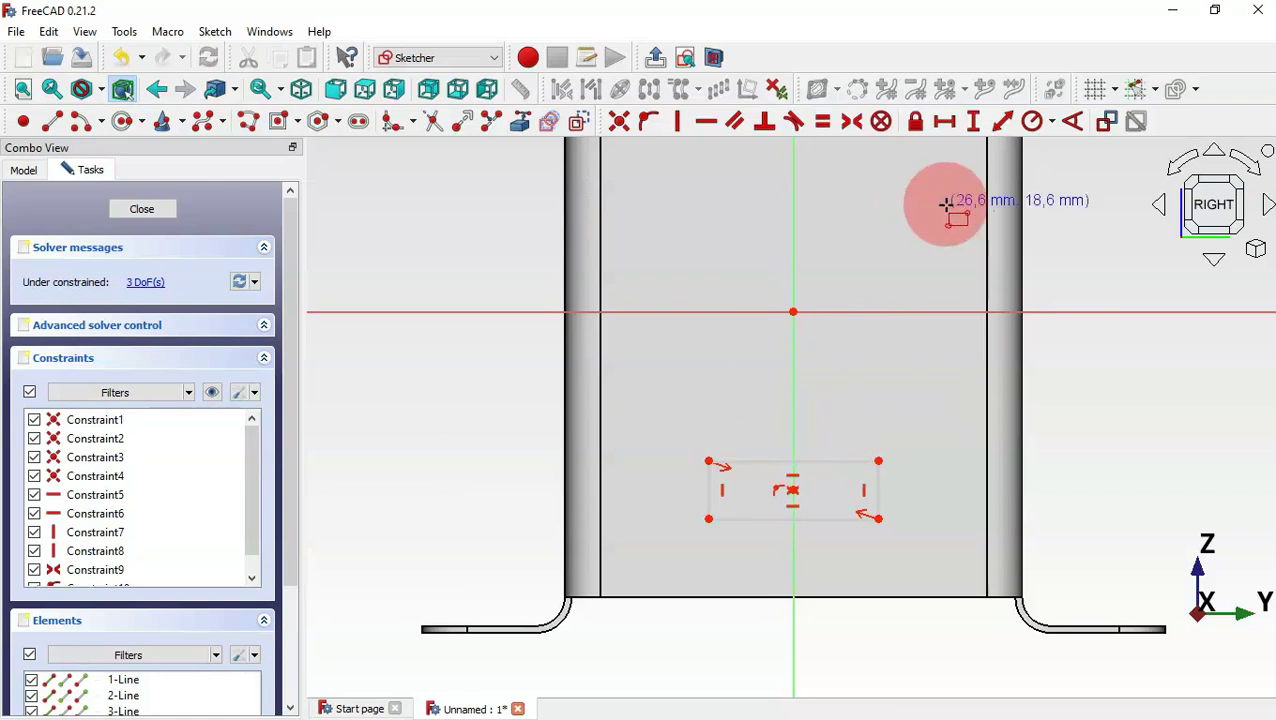
Constrain the rectangle's width to 25 mm, as given in the PDF drawing.
click(1003, 121)
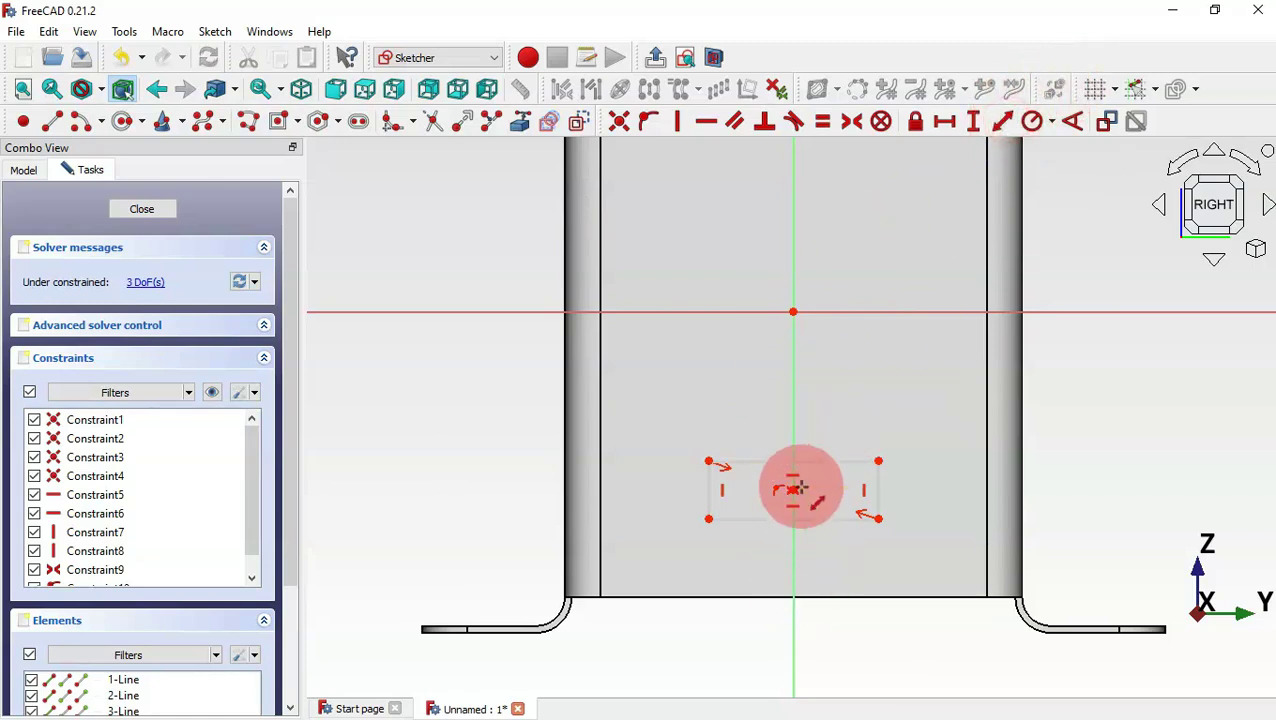
click(834, 461)
key(alt+Tab)
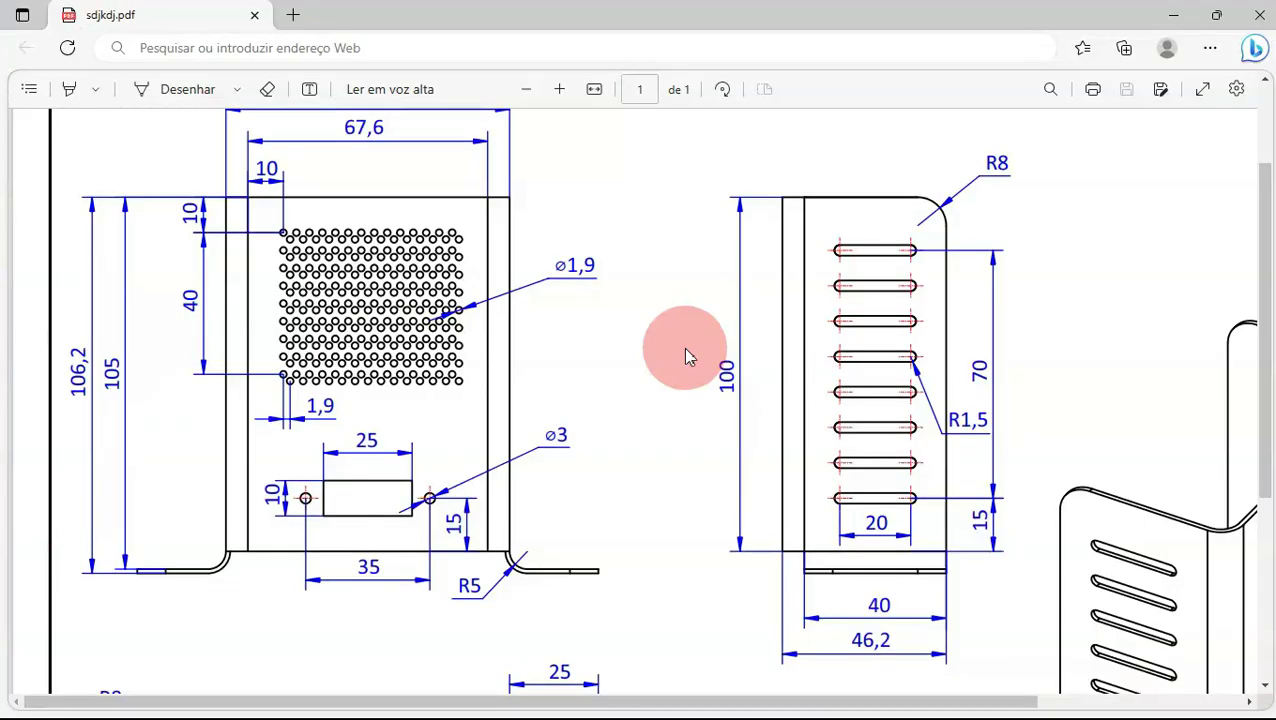
key(alt+Tab)
key(Return)
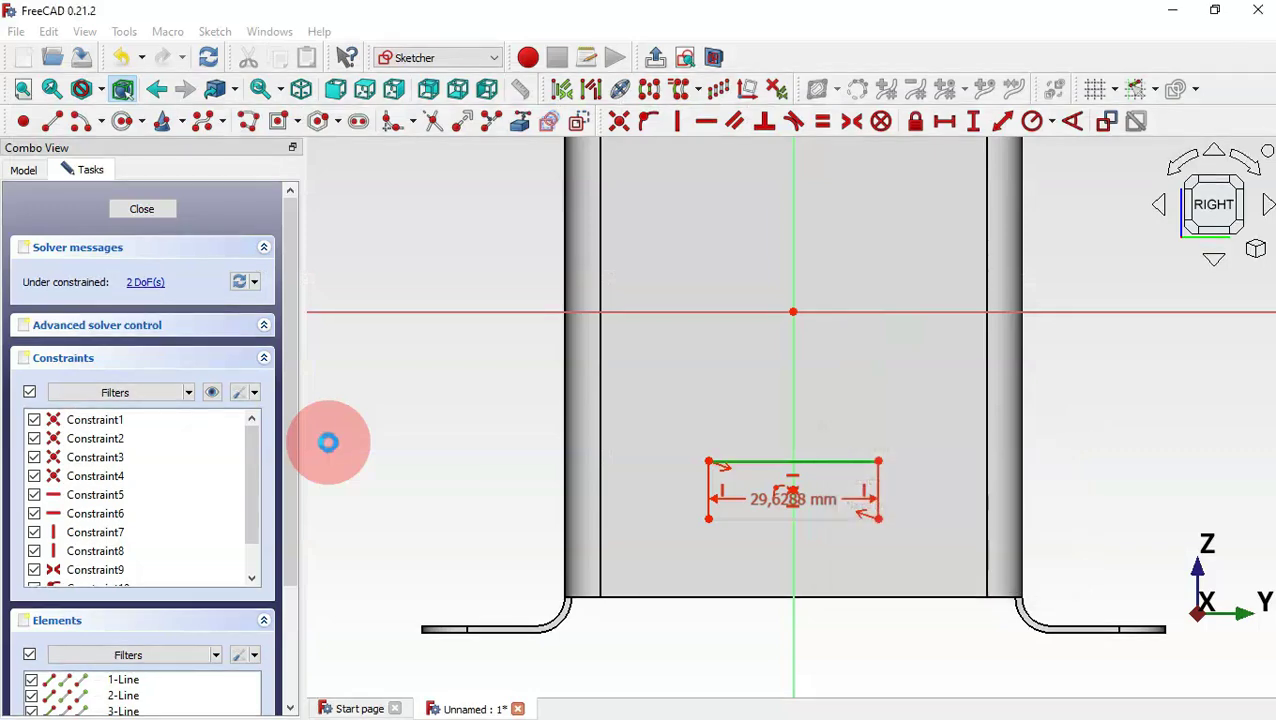
Constrain the rectangle's height to 10 mm, as given in the PDF drawing.
click(865, 488)
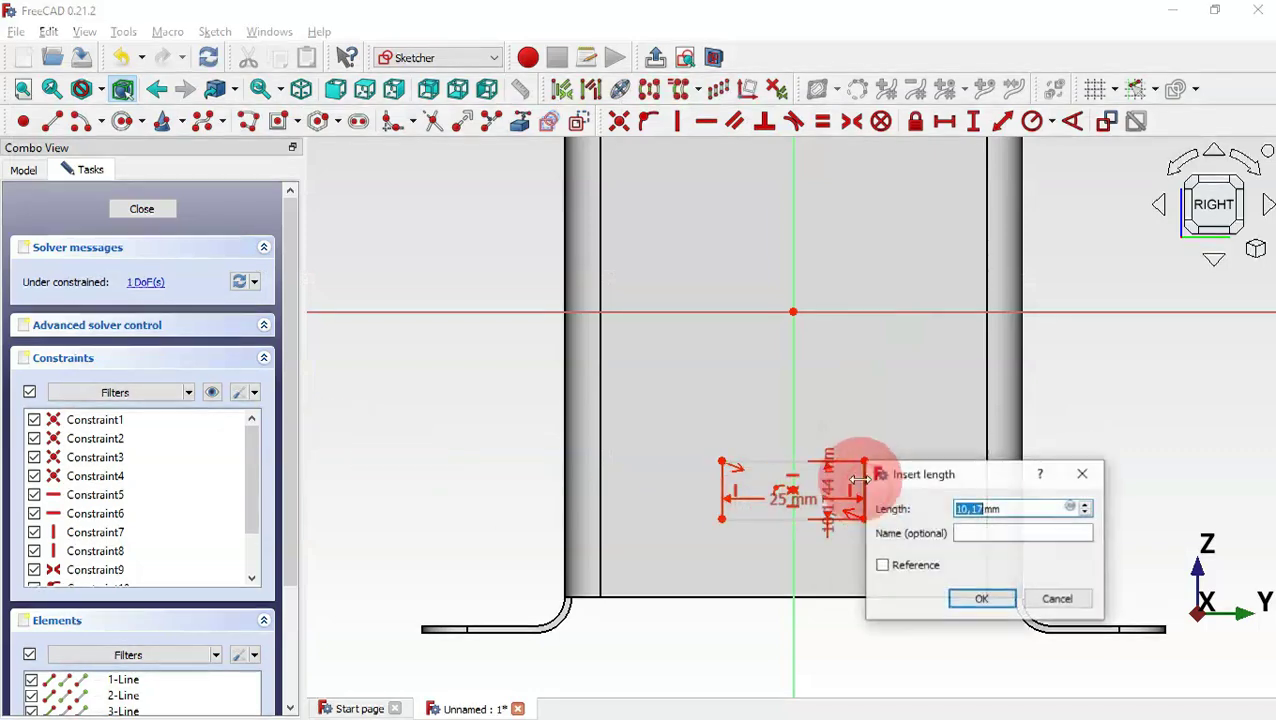
key(alt+Tab)
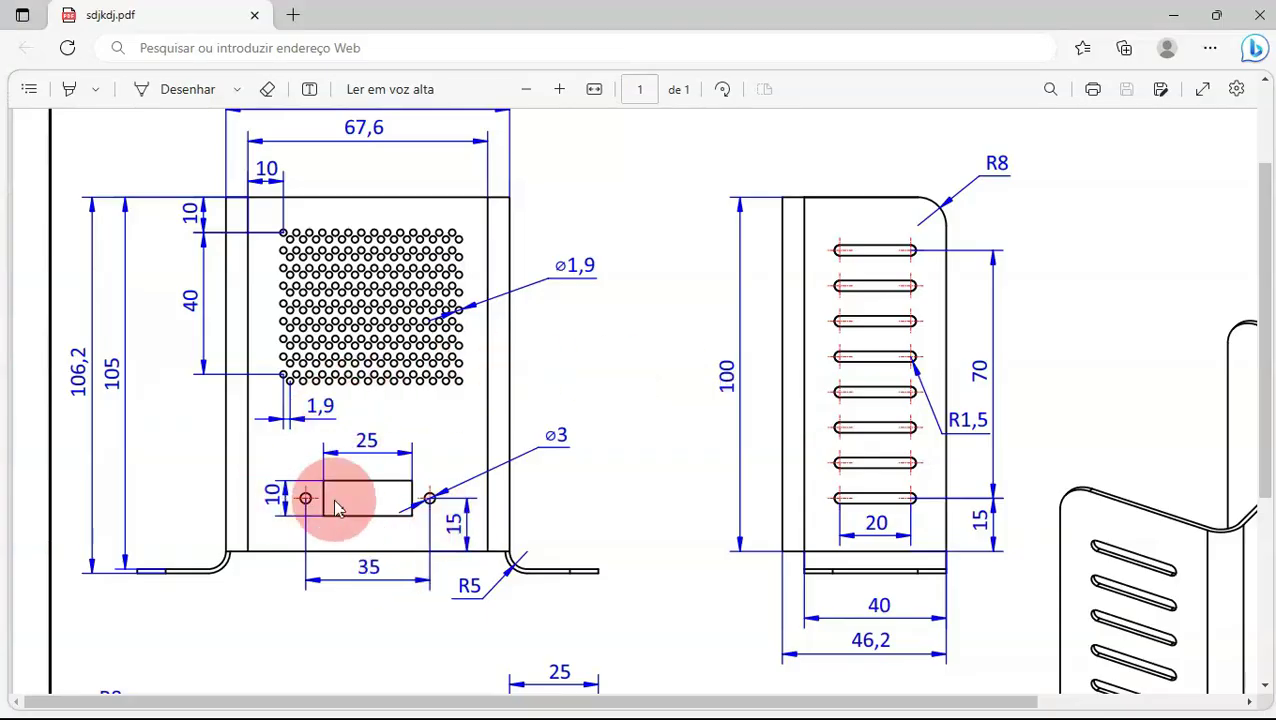
key(alt+Tab)
text(10)
key(Return)
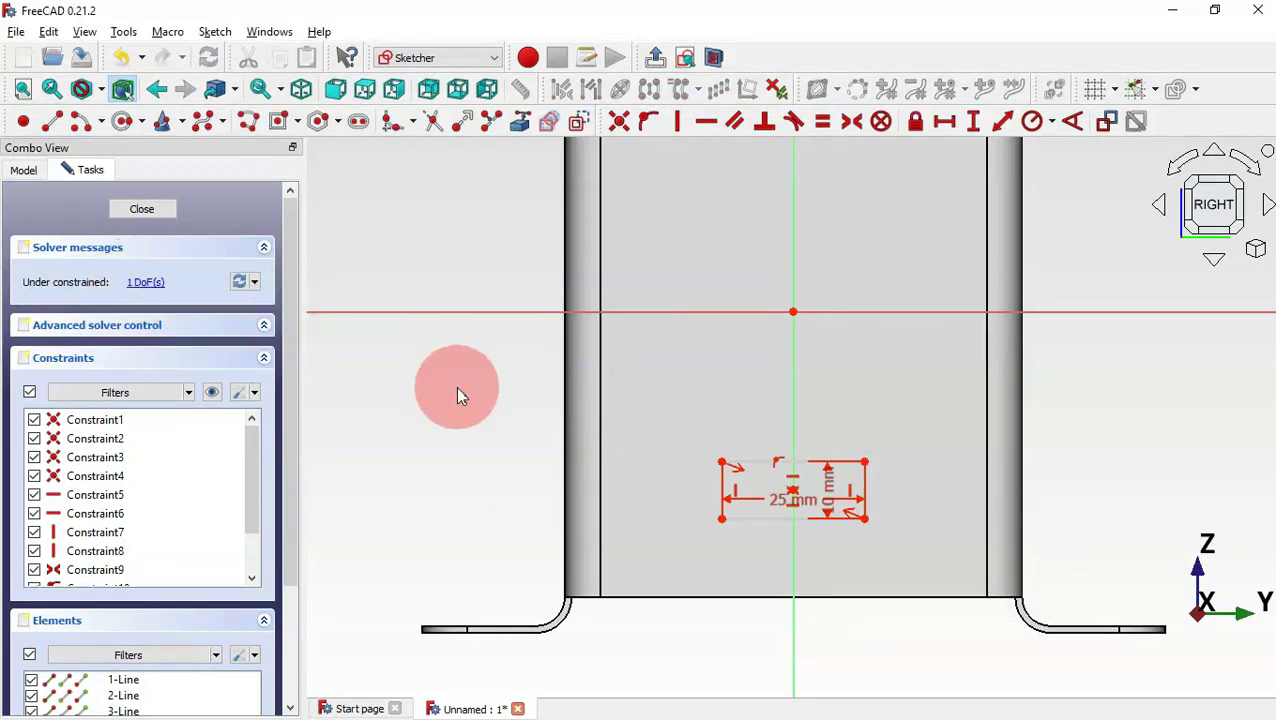
Check the cutout's position in the PDF drawing and link the wall's bottom edge into the sketch as external geometry.
key(alt+Tab)
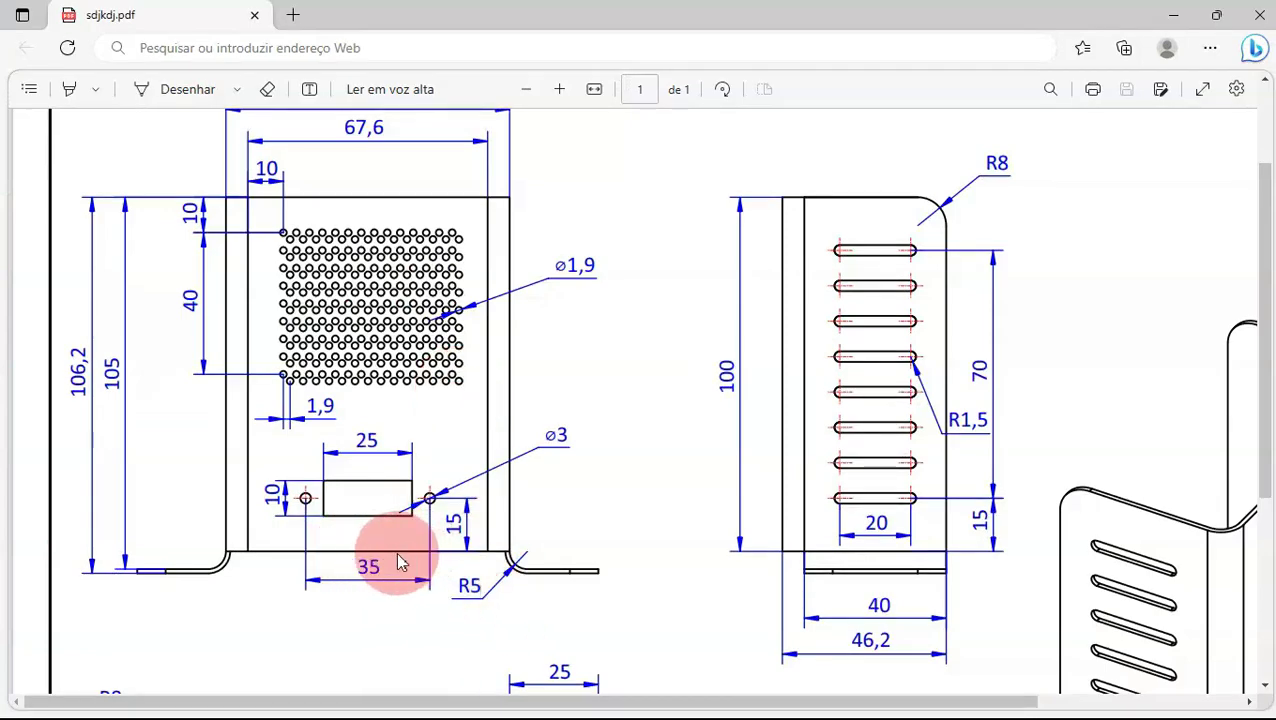
key(alt+Tab)
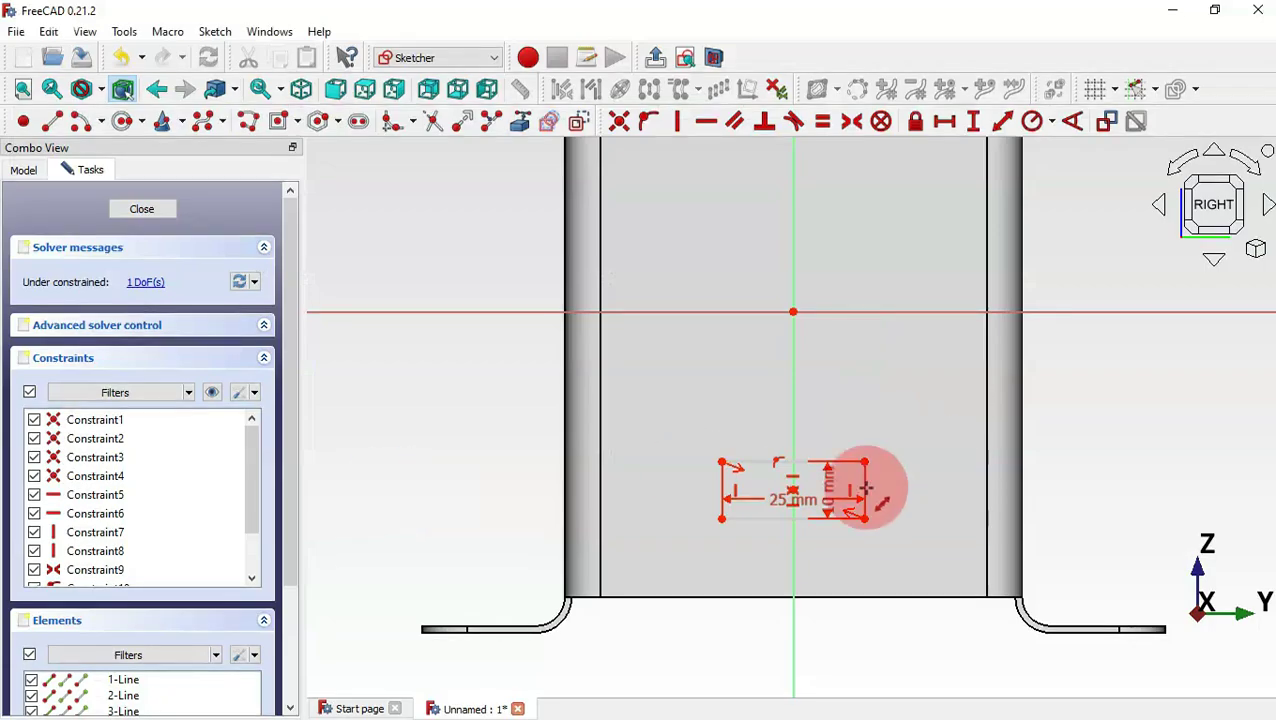
key(alt+Tab)
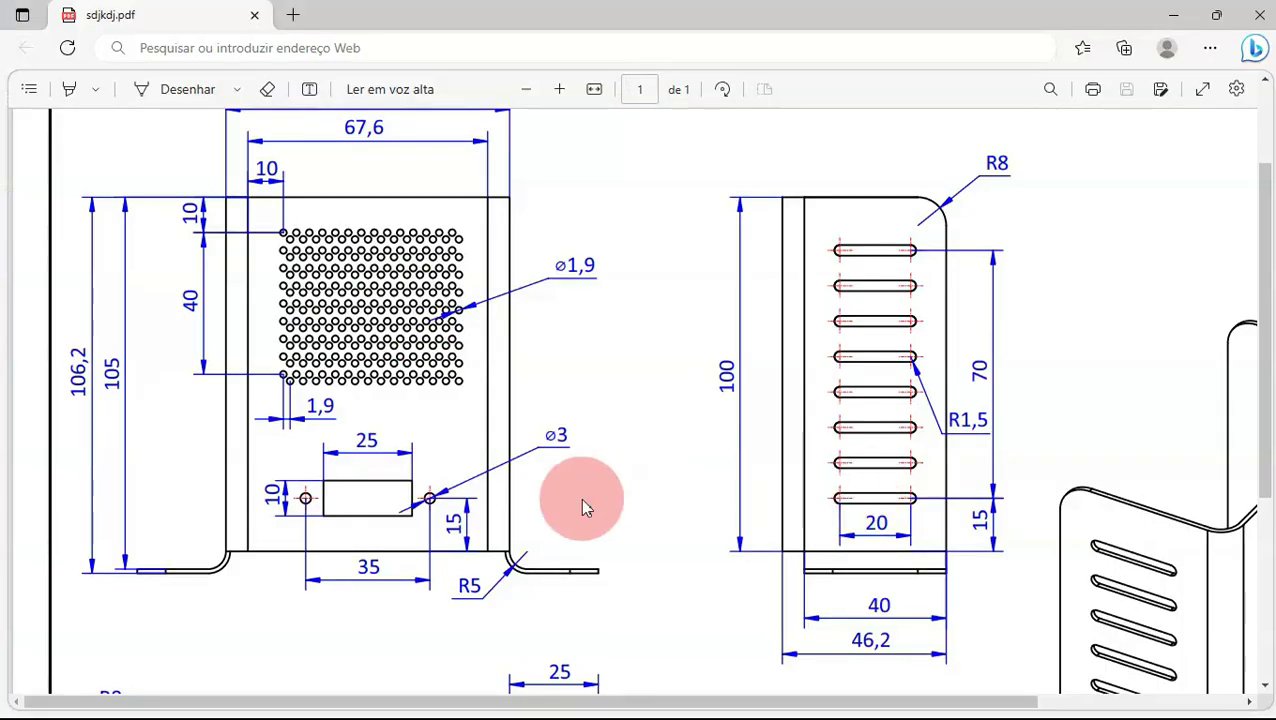
ctrl+scroll(407, 535, up, 1)
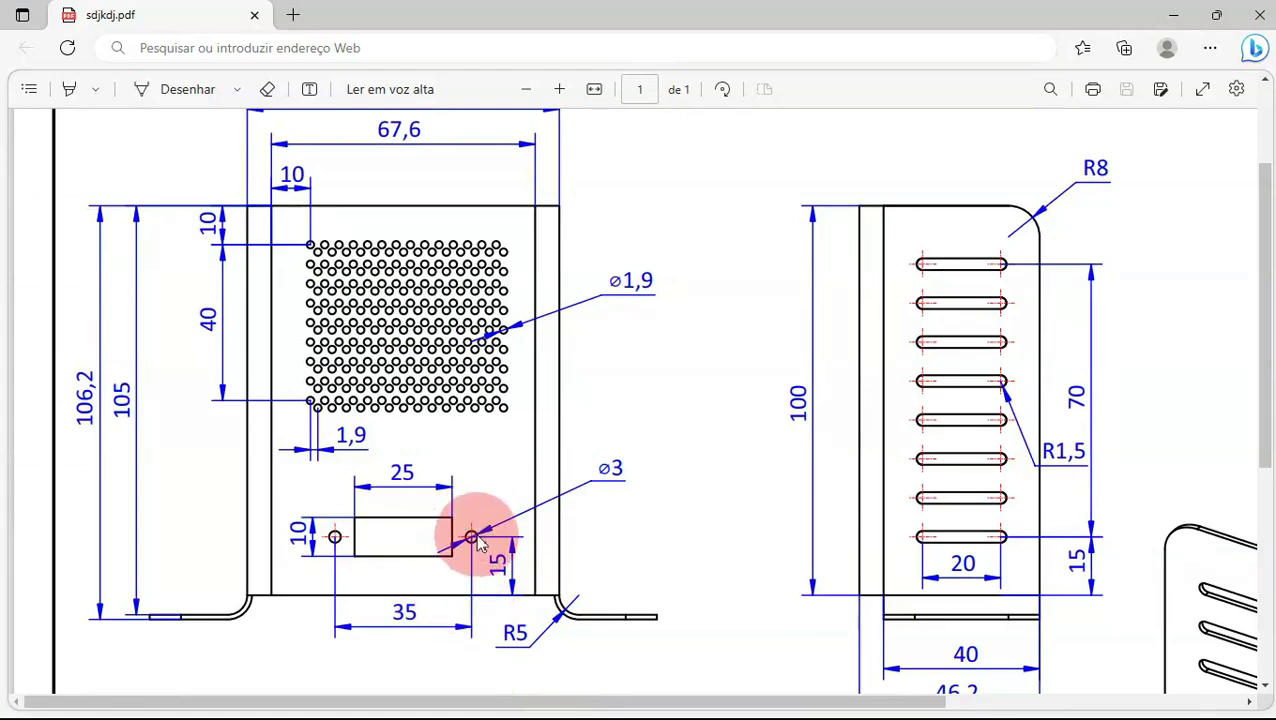
key(alt+Tab)
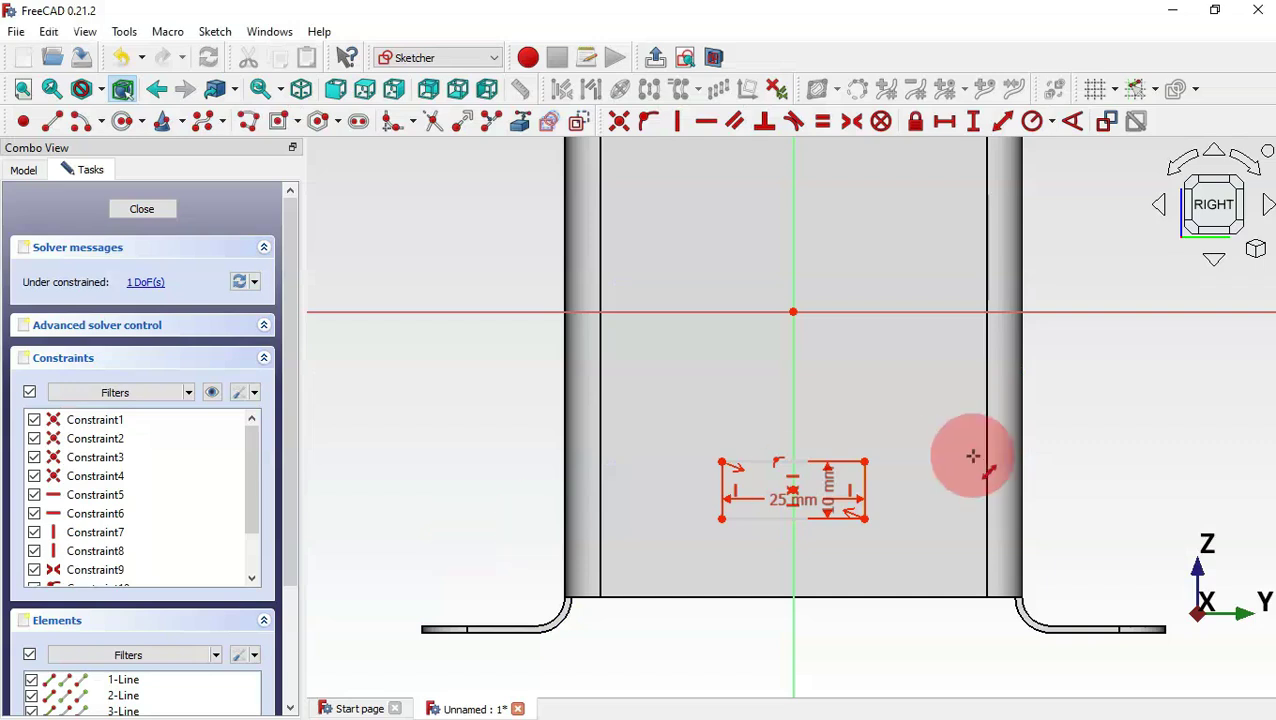
click(519, 124)
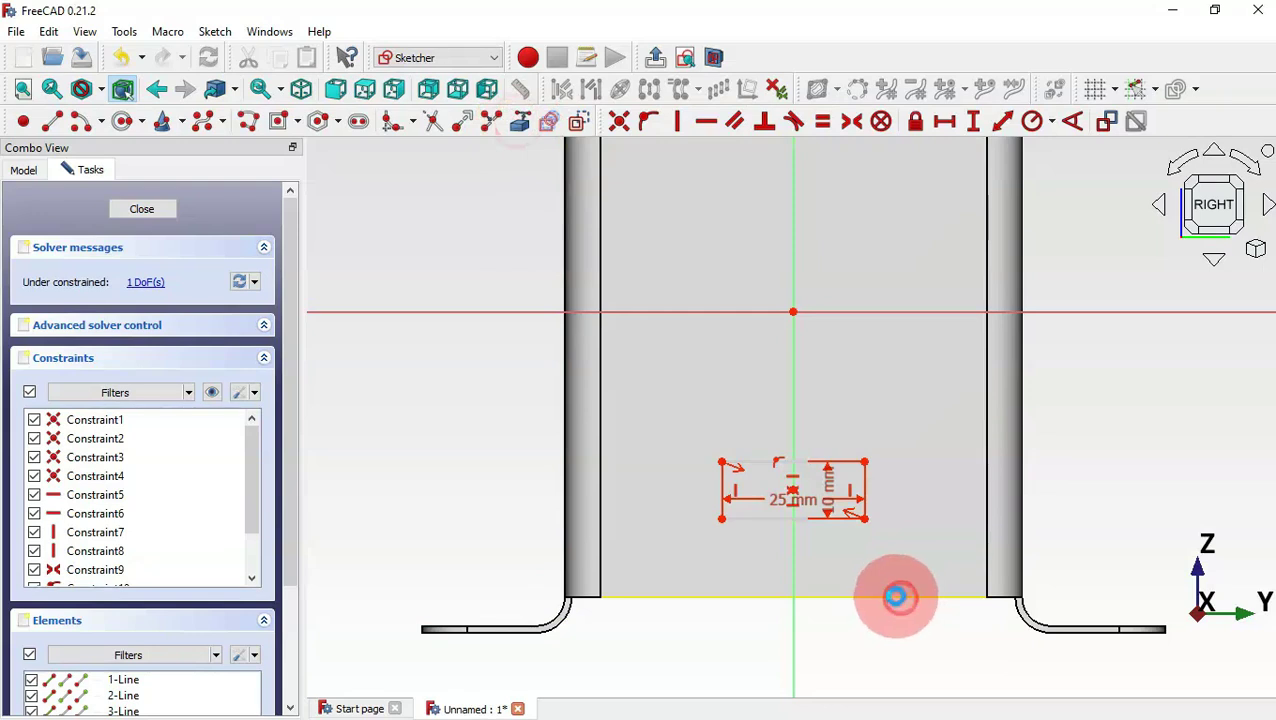
click(897, 597)
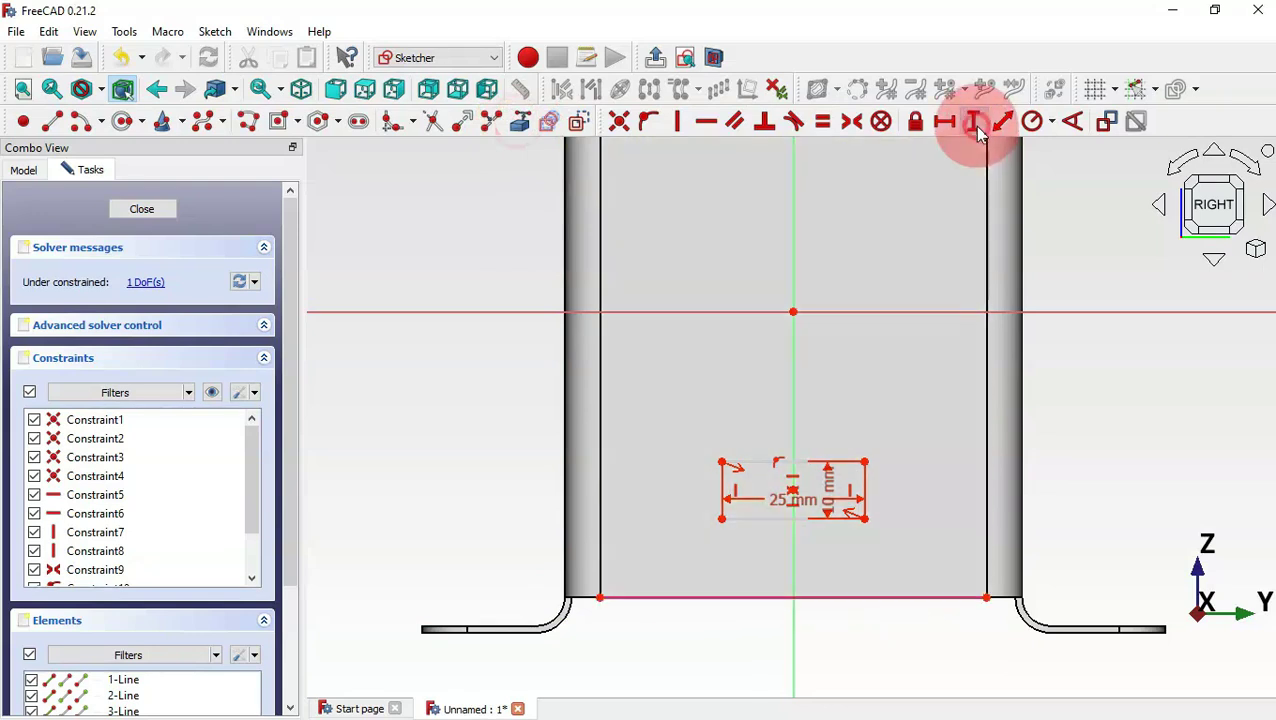
Constrain the vertical distance between the rectangle's center and the endpoint of the wall's bottom edge to 15 mm.
click(976, 127)
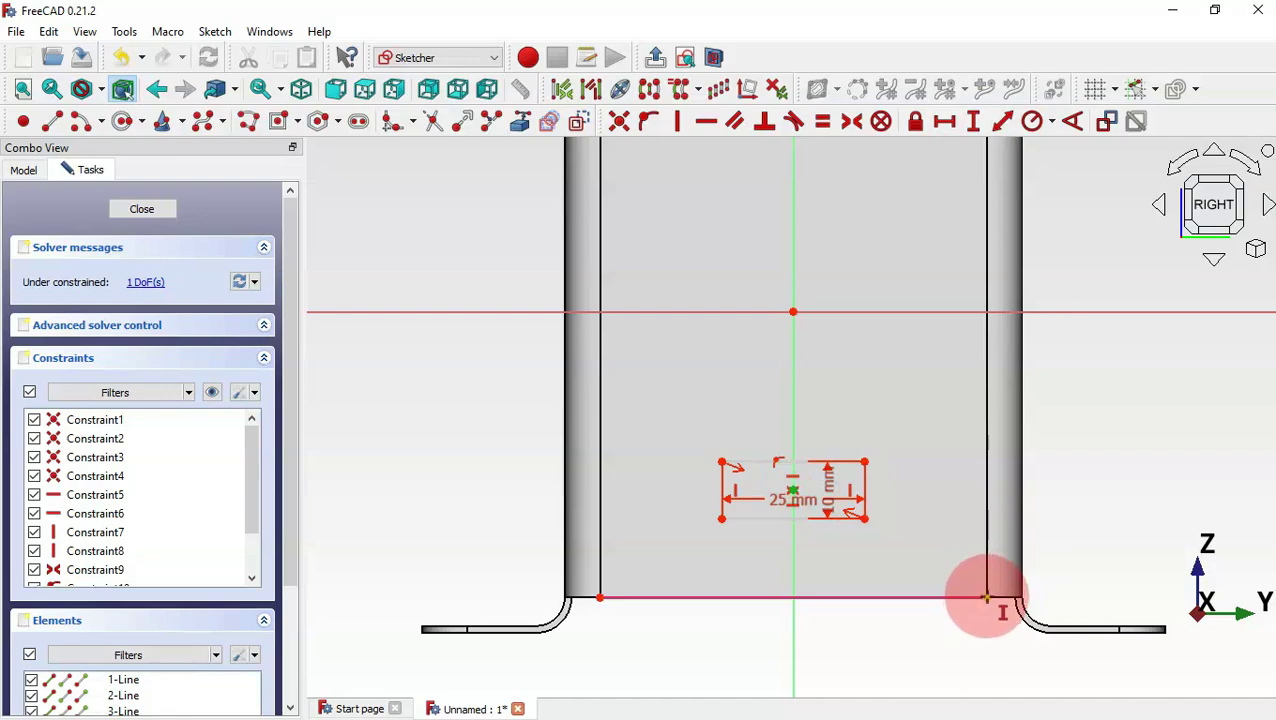
click(986, 598)
key(alt+Tab)
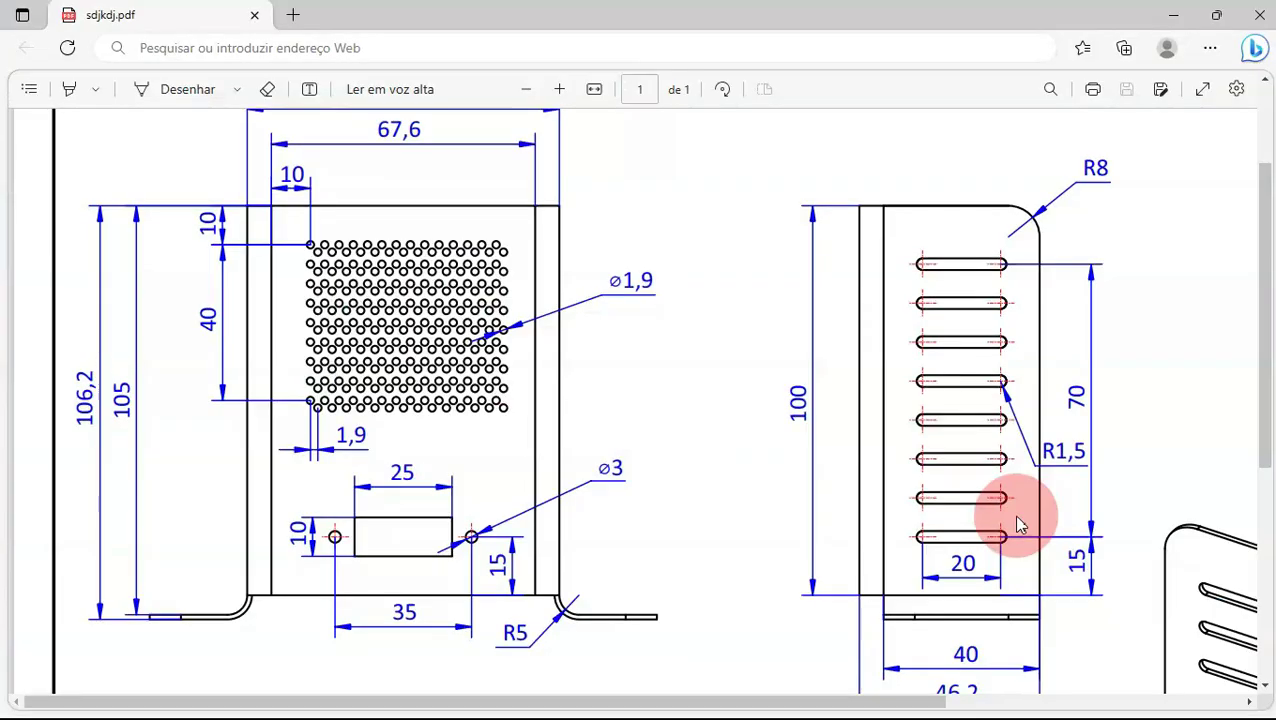
key(alt+Tab)
text(15)
key(Return)
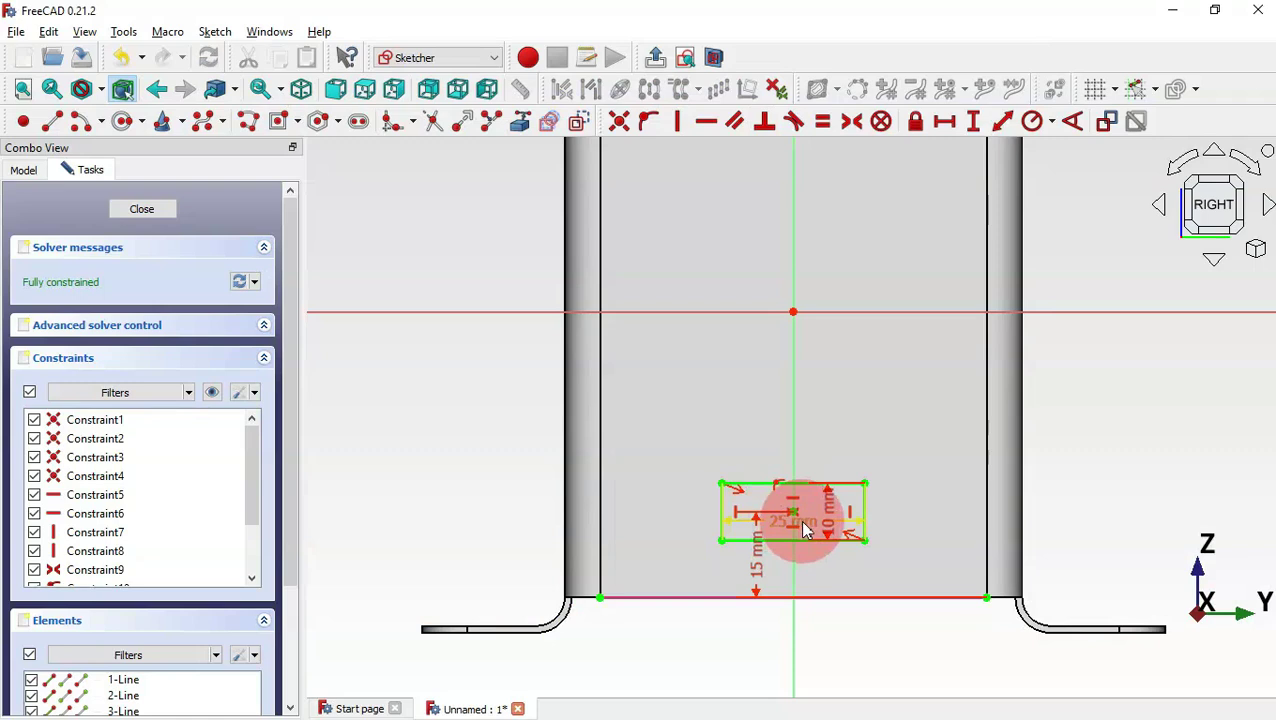
Move the 25, 15 and 10 mm dimensions clear of the rectangle and hide all listed constraints.
drag(793, 522, 808, 387)
drag(762, 558, 663, 532)
drag(846, 512, 943, 500)
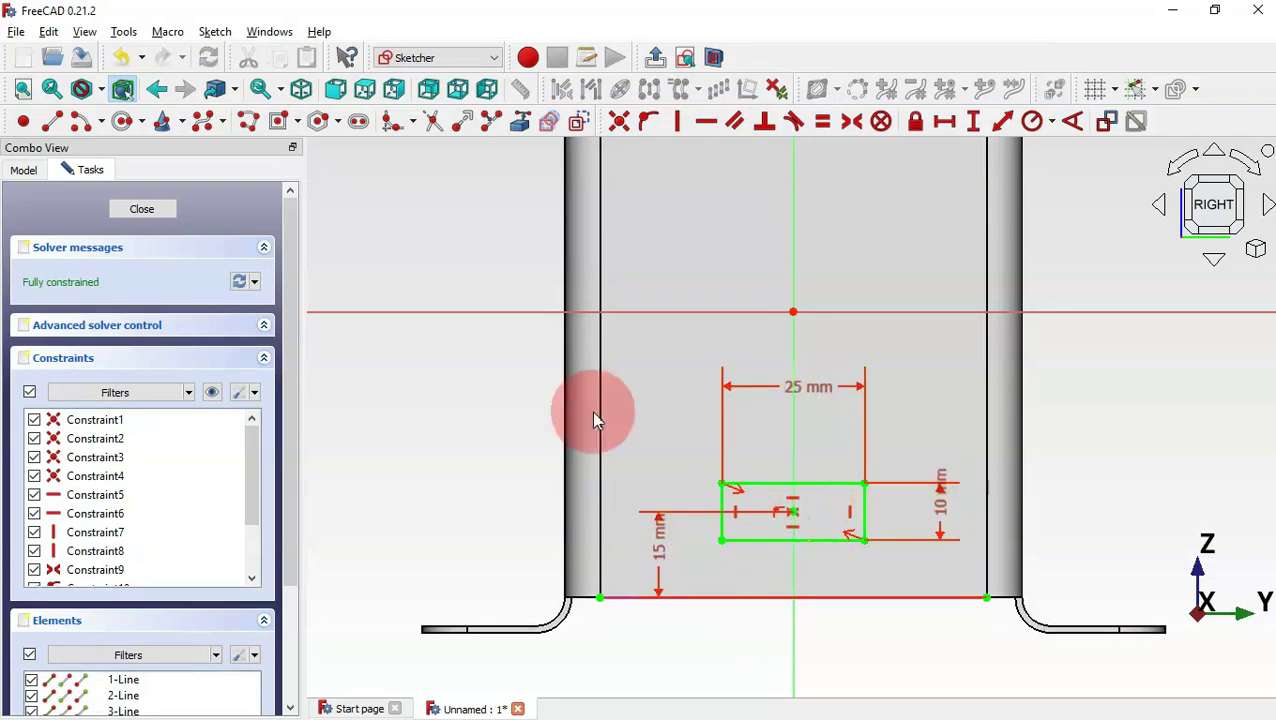
click(213, 393)
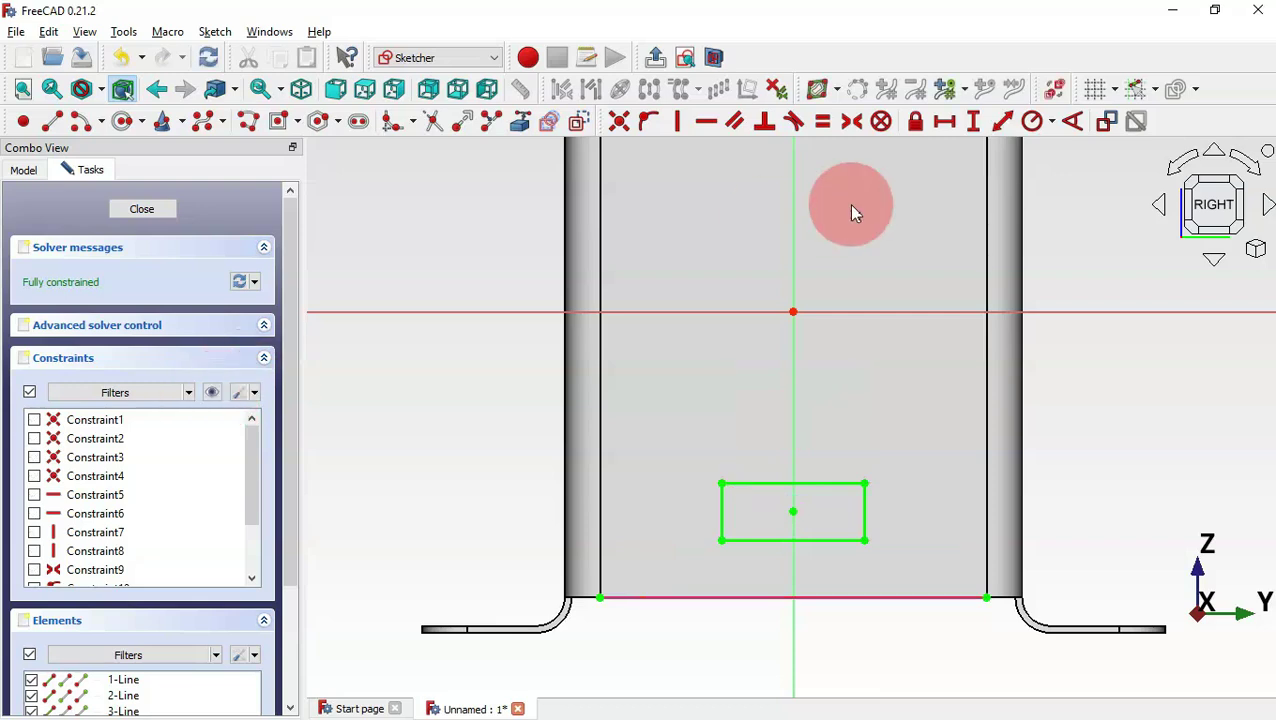
Draw one circle on each side of the rectangle, the second about 7.1 mm in radius, and constrain both to equal size.
click(123, 121)
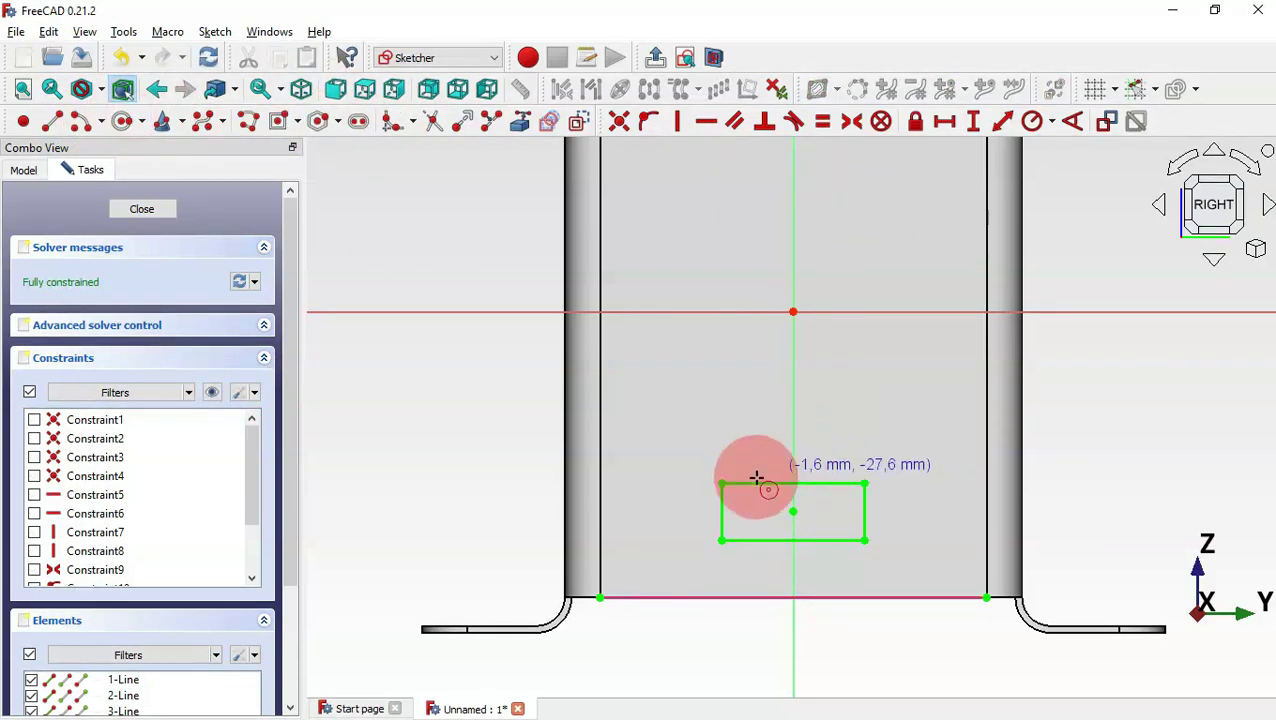
click(659, 506)
click(922, 505)
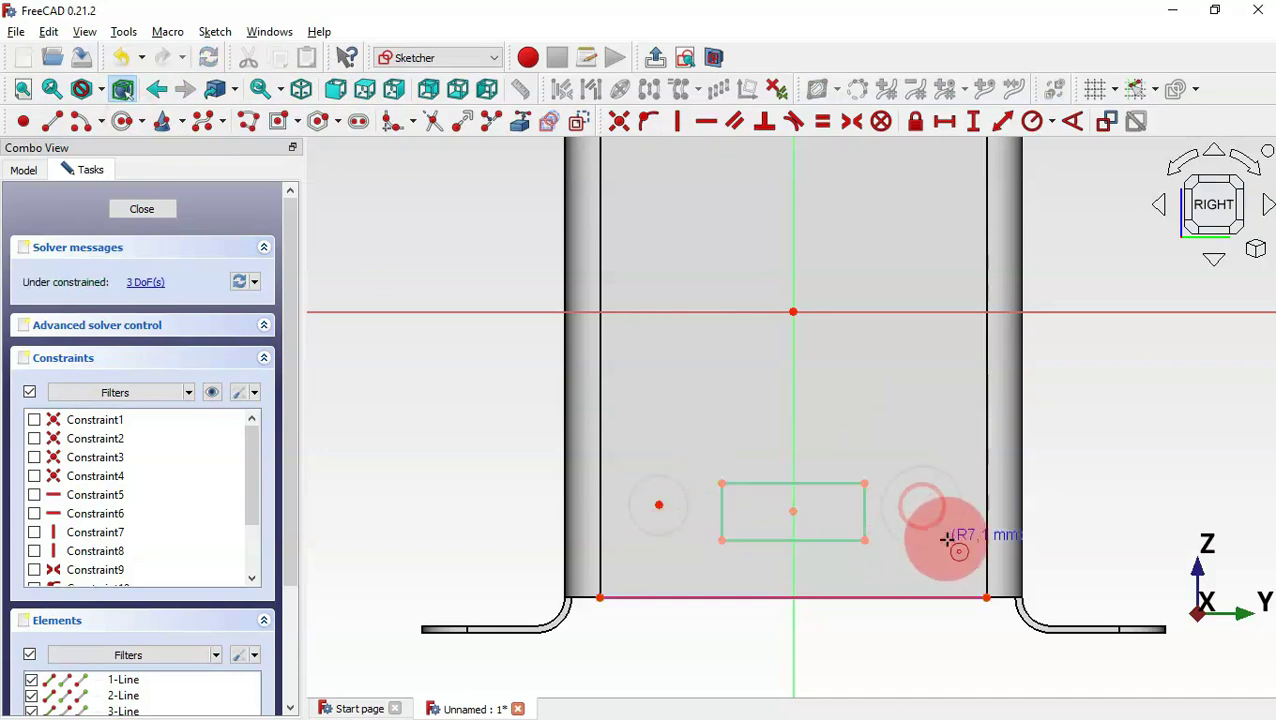
click(944, 537)
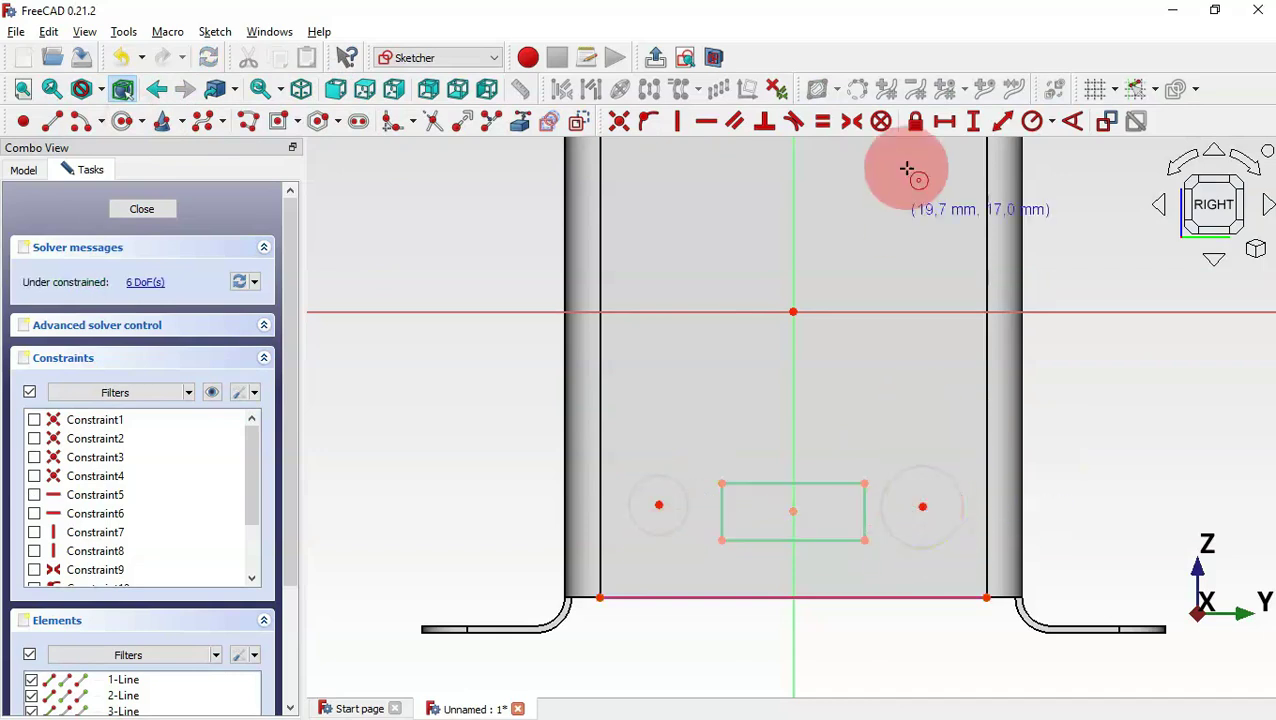
click(822, 121)
click(667, 472)
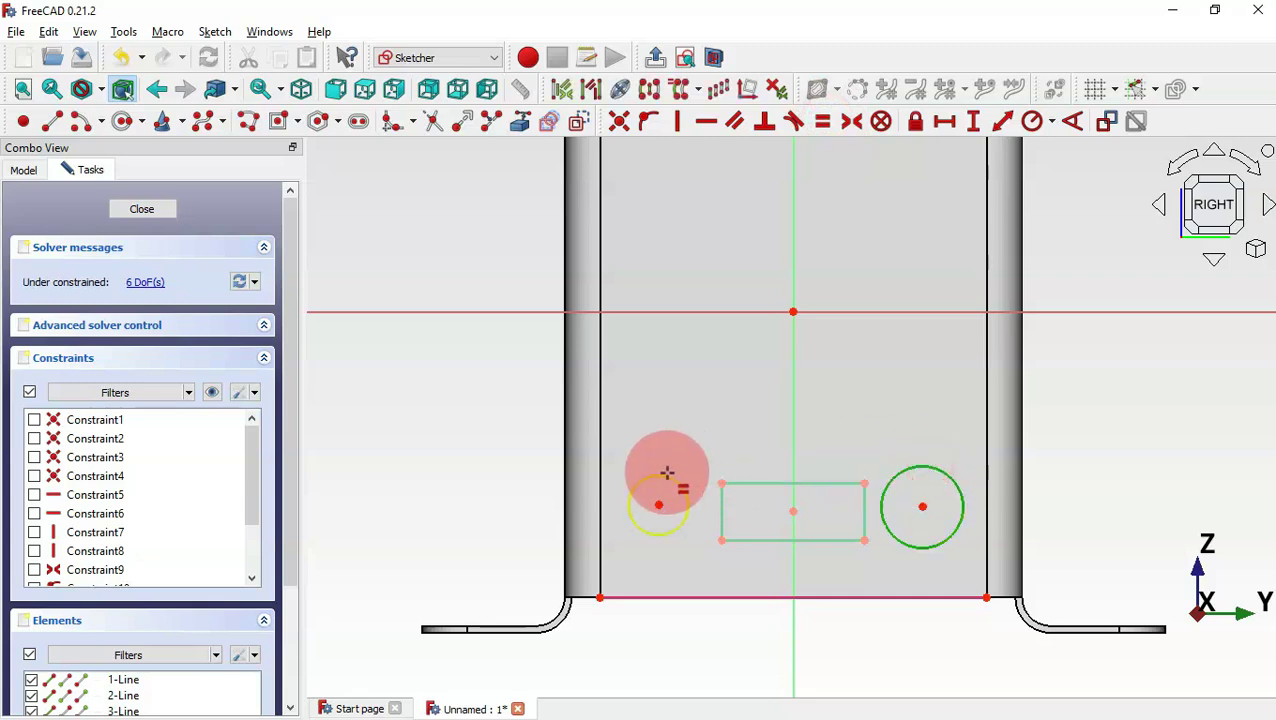
Make the two circle centers symmetric about the rectangle's center point and align them horizontally with it.
click(851, 121)
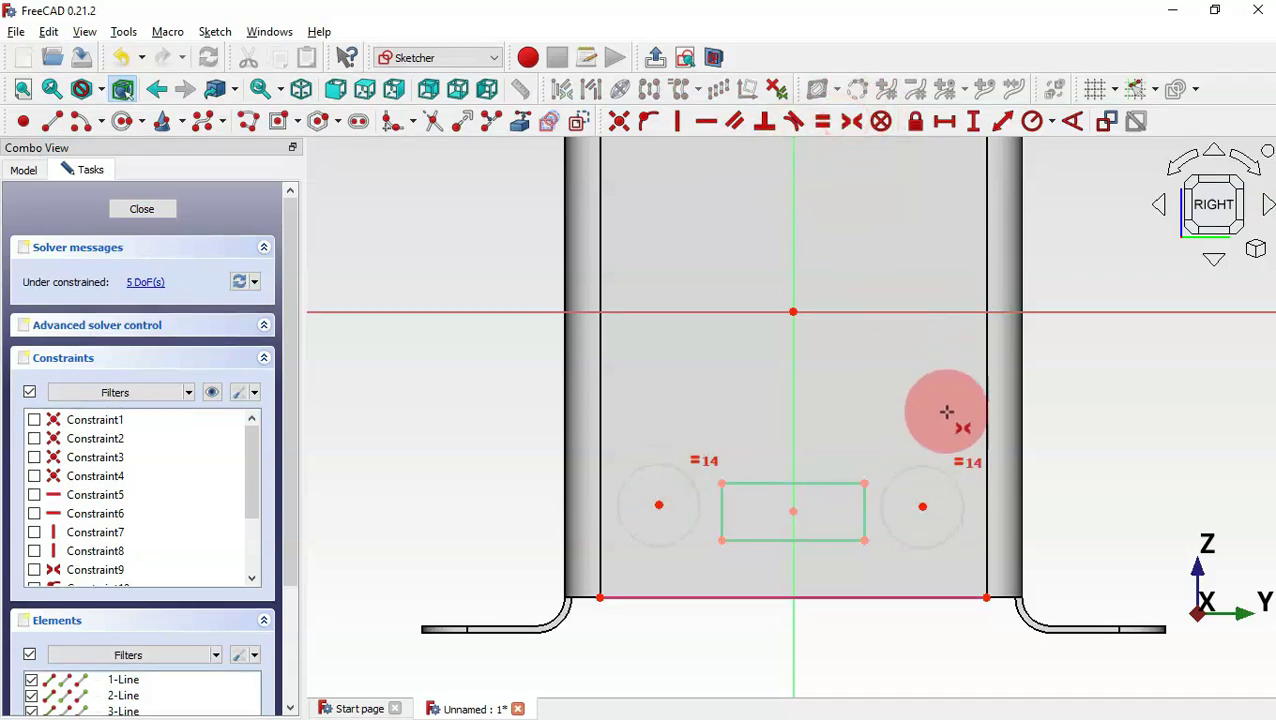
click(921, 505)
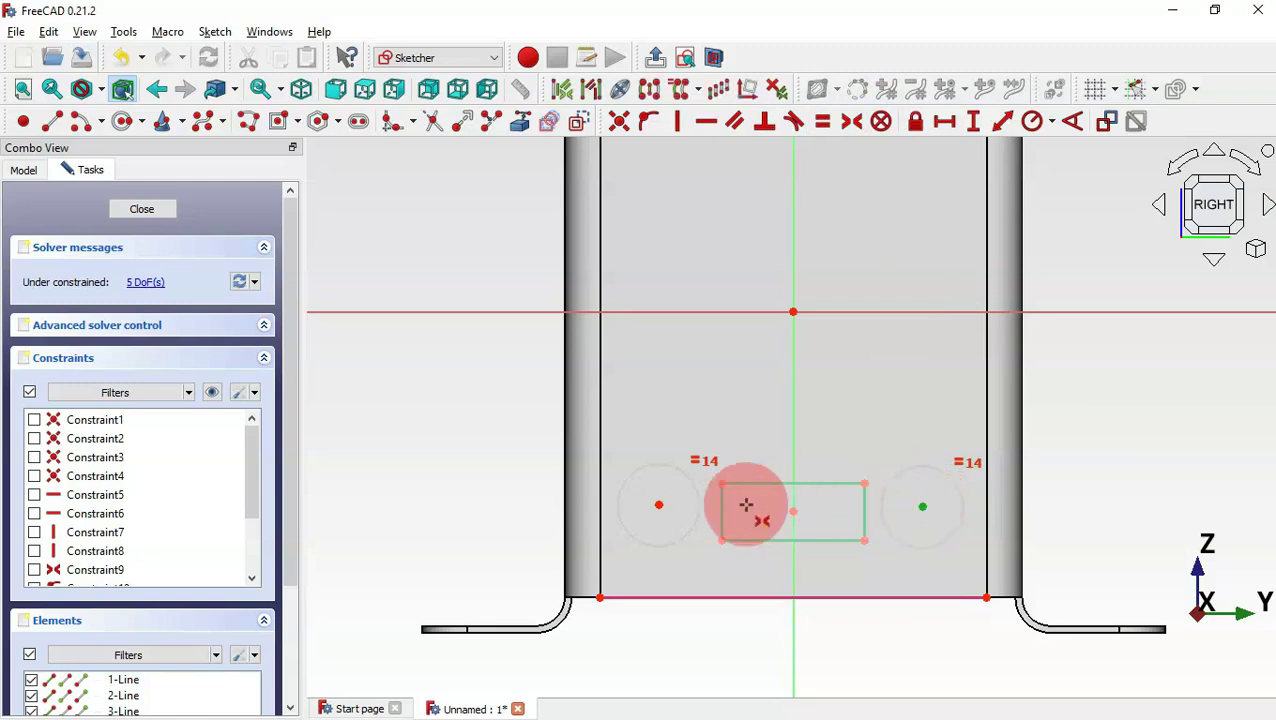
click(659, 505)
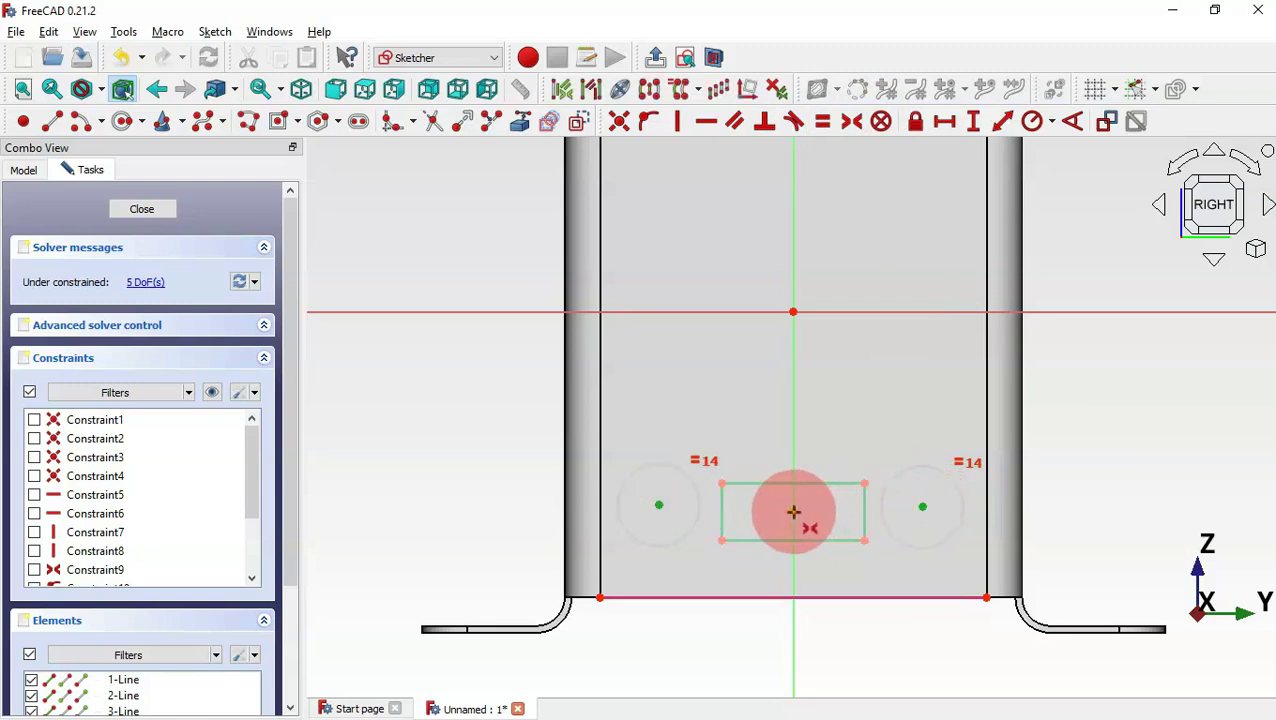
click(793, 512)
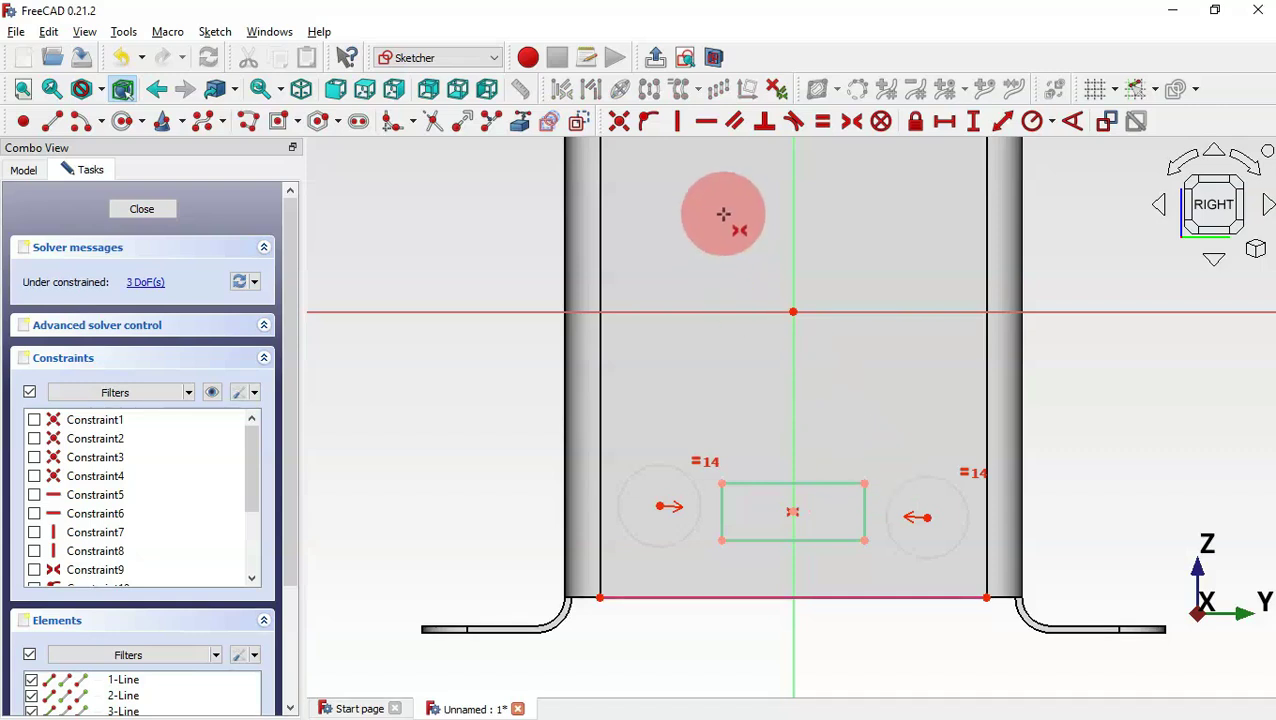
click(710, 122)
click(927, 518)
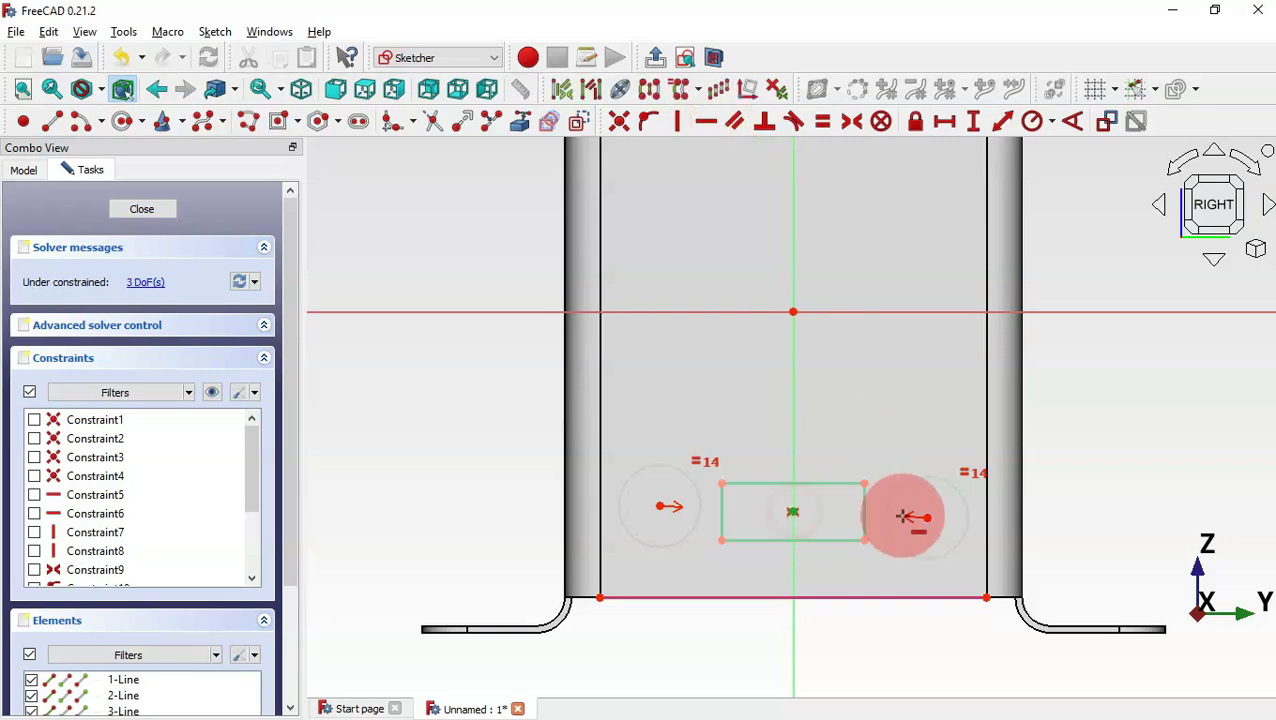
click(927, 518)
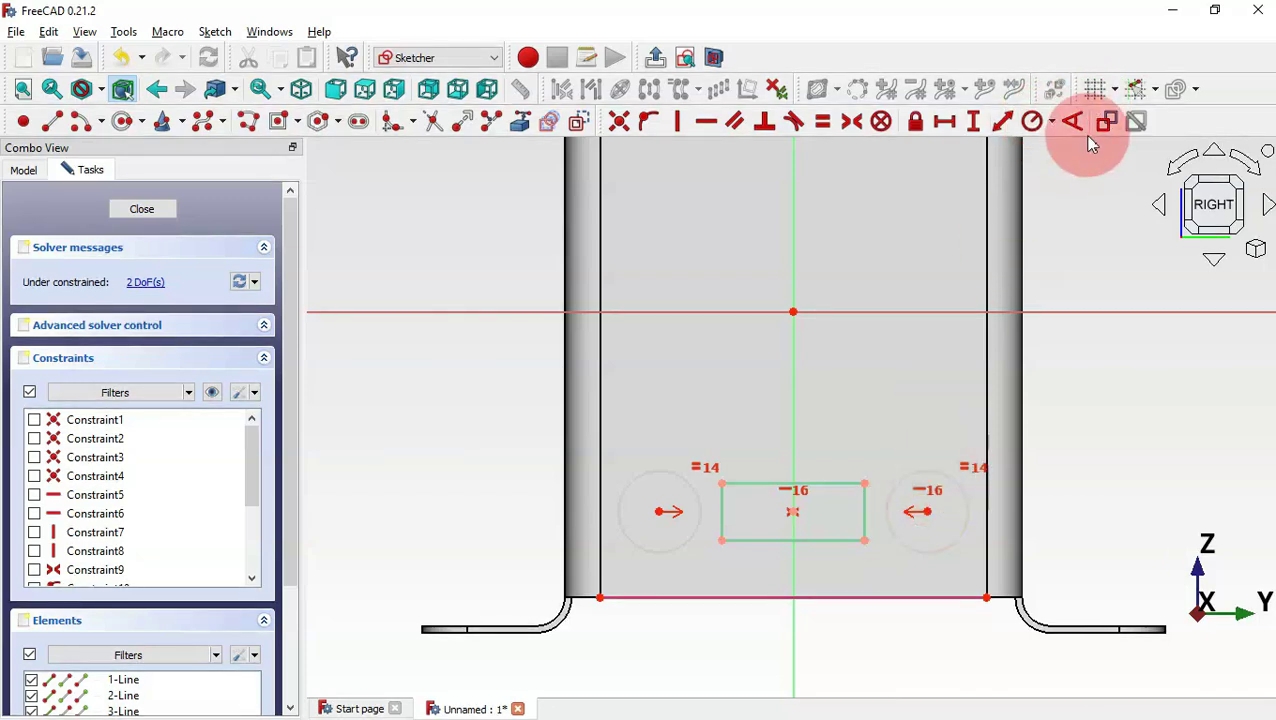
Constrain the diameter of the circle on the +Y side of the rectangle to 3 mm.
click(1053, 124)
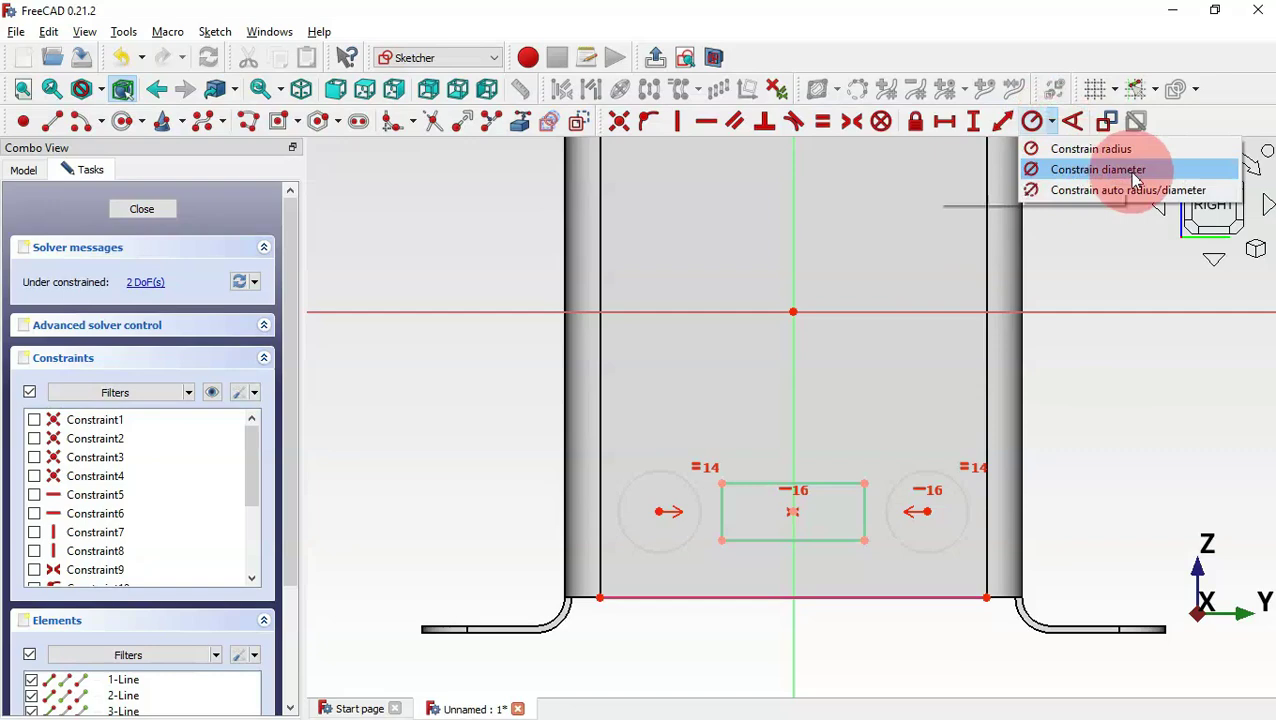
click(1134, 170)
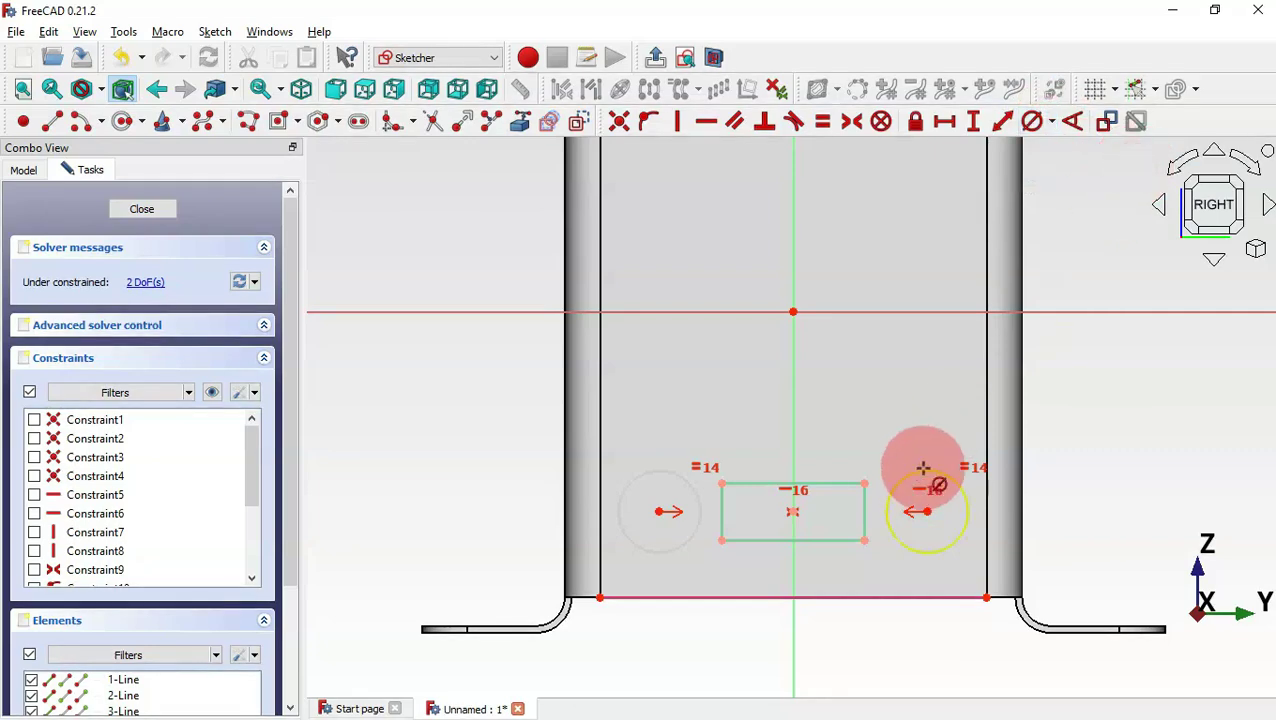
click(922, 467)
key(alt+Tab)
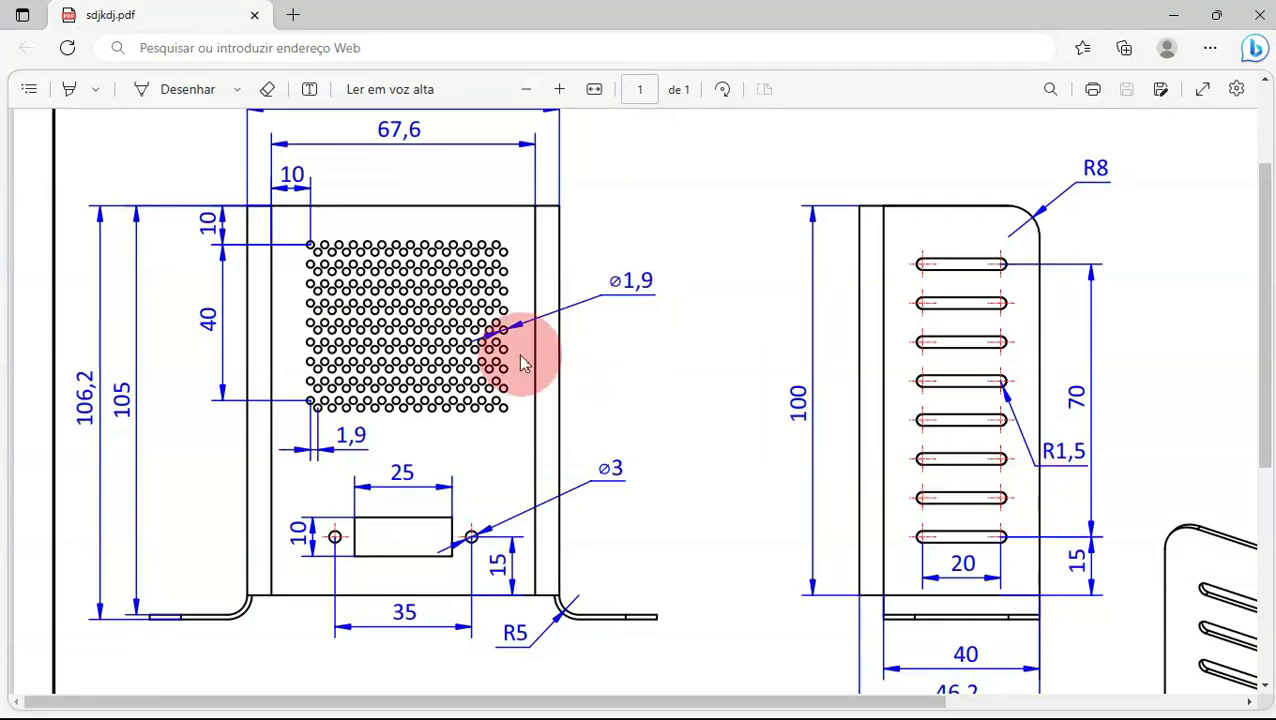
key(alt+Tab)
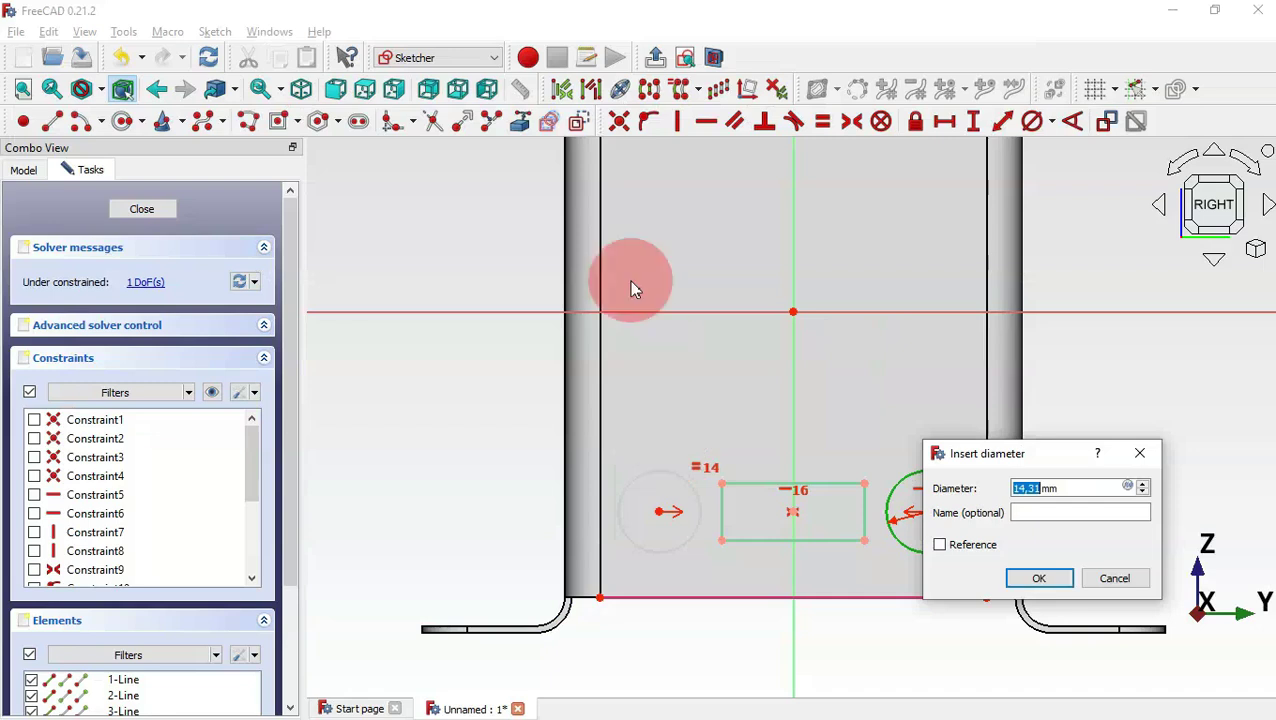
text(3)
key(Return)
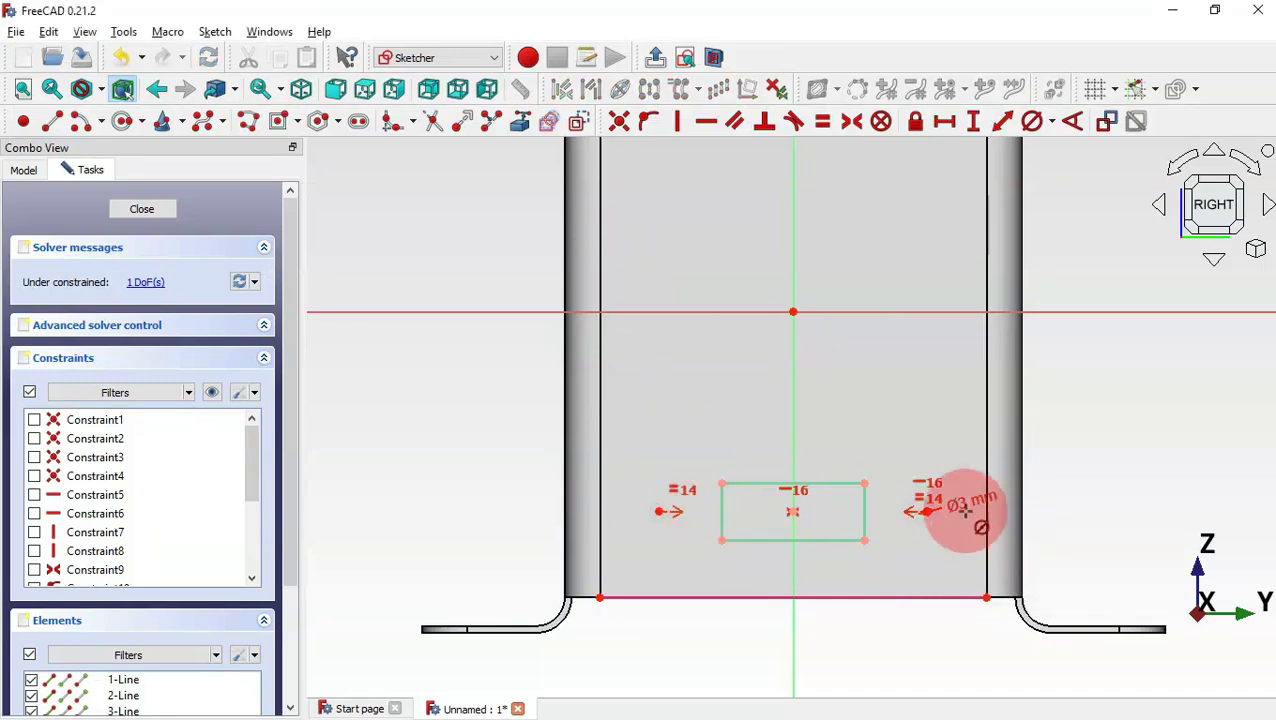
Constrain the horizontal distance between the two circle centers to 35 mm and move the dimension clear above the rectangle.
key(alt+Tab)
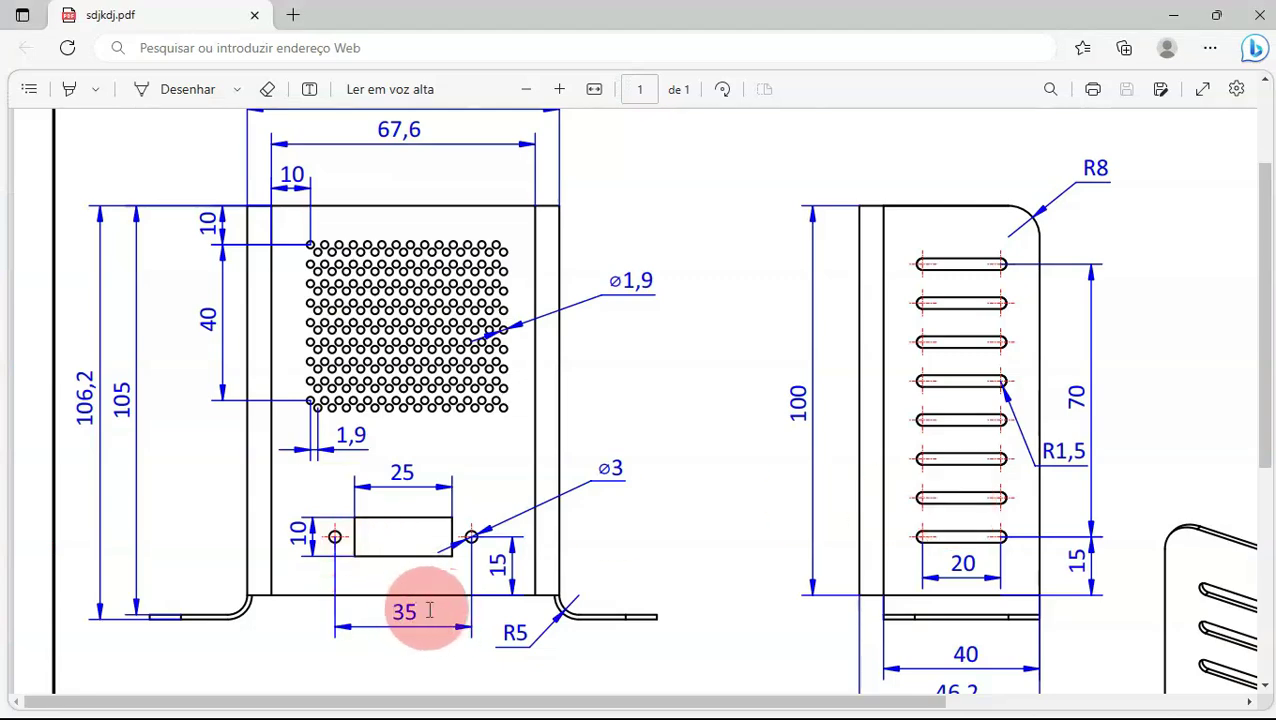
key(alt+Tab)
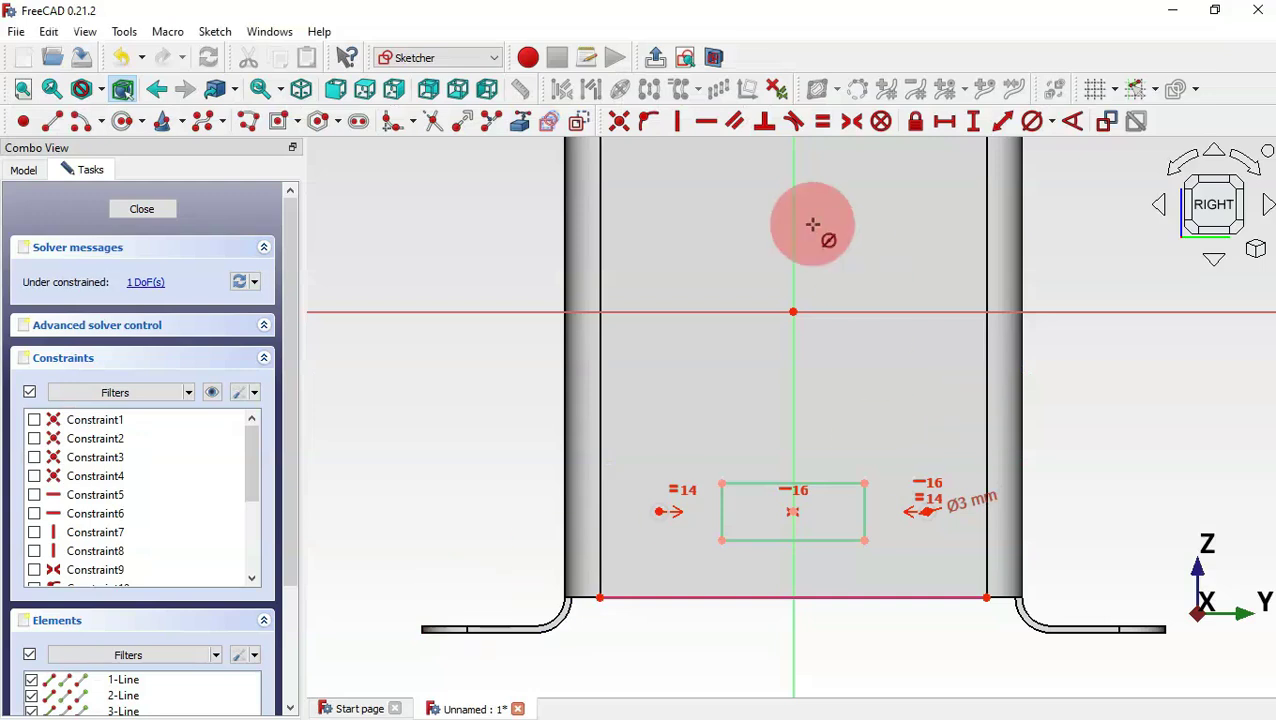
click(945, 122)
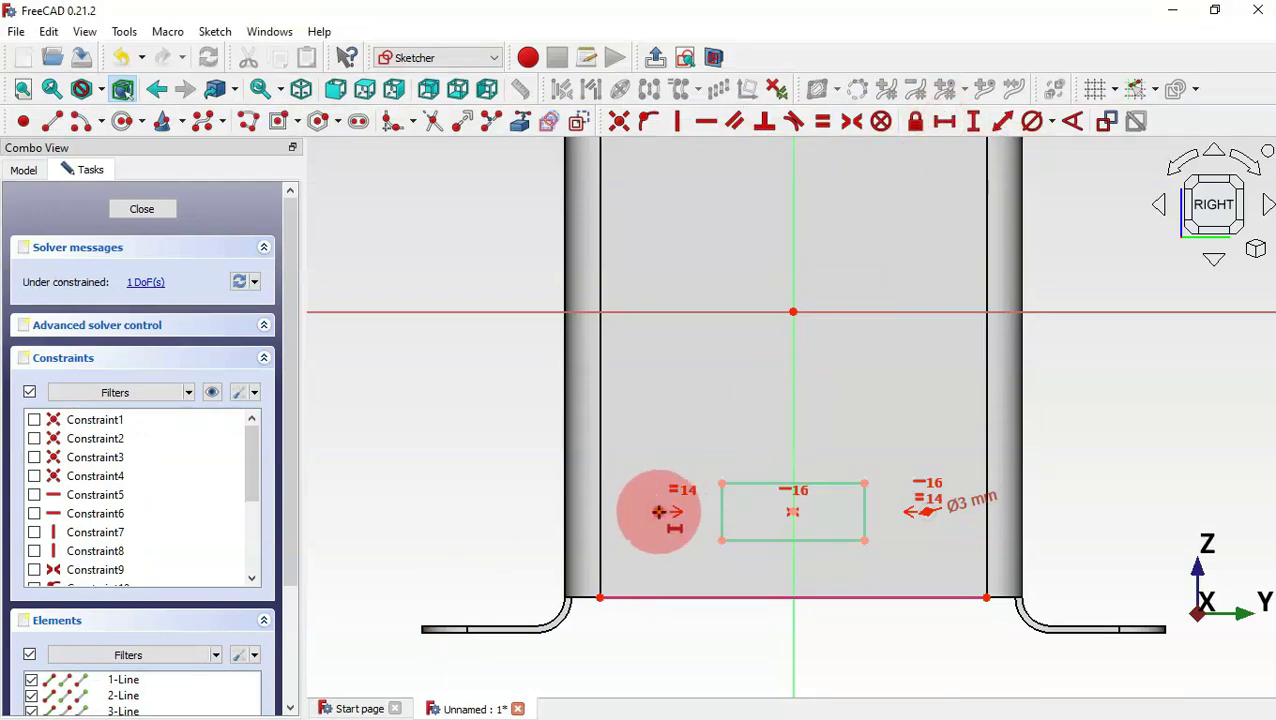
click(926, 511)
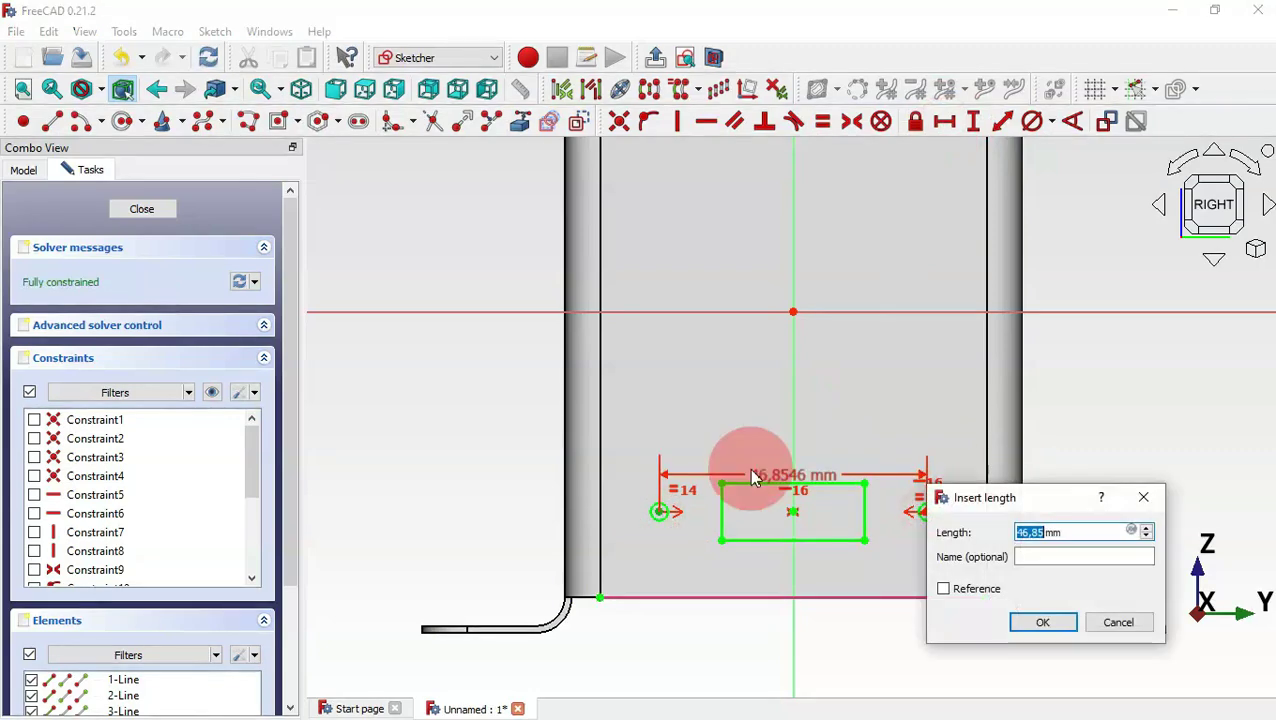
text(35)
key(Return)
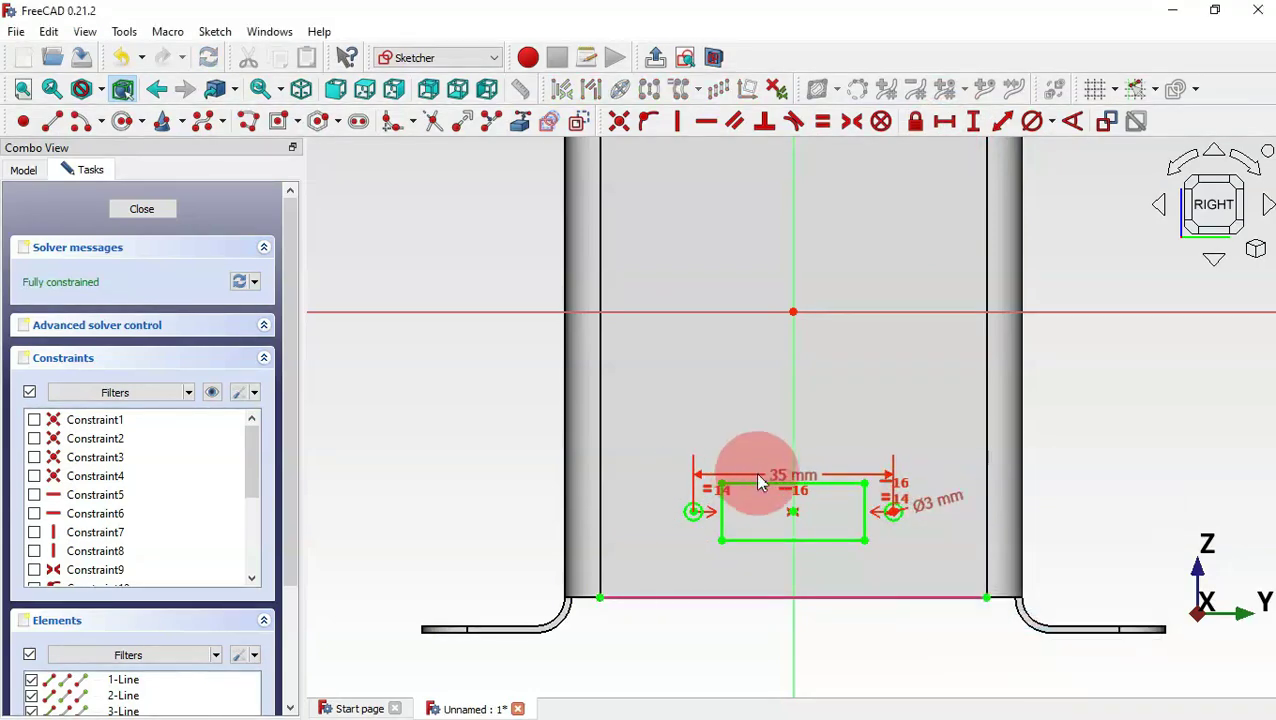
click(824, 480)
drag(812, 484, 809, 408)
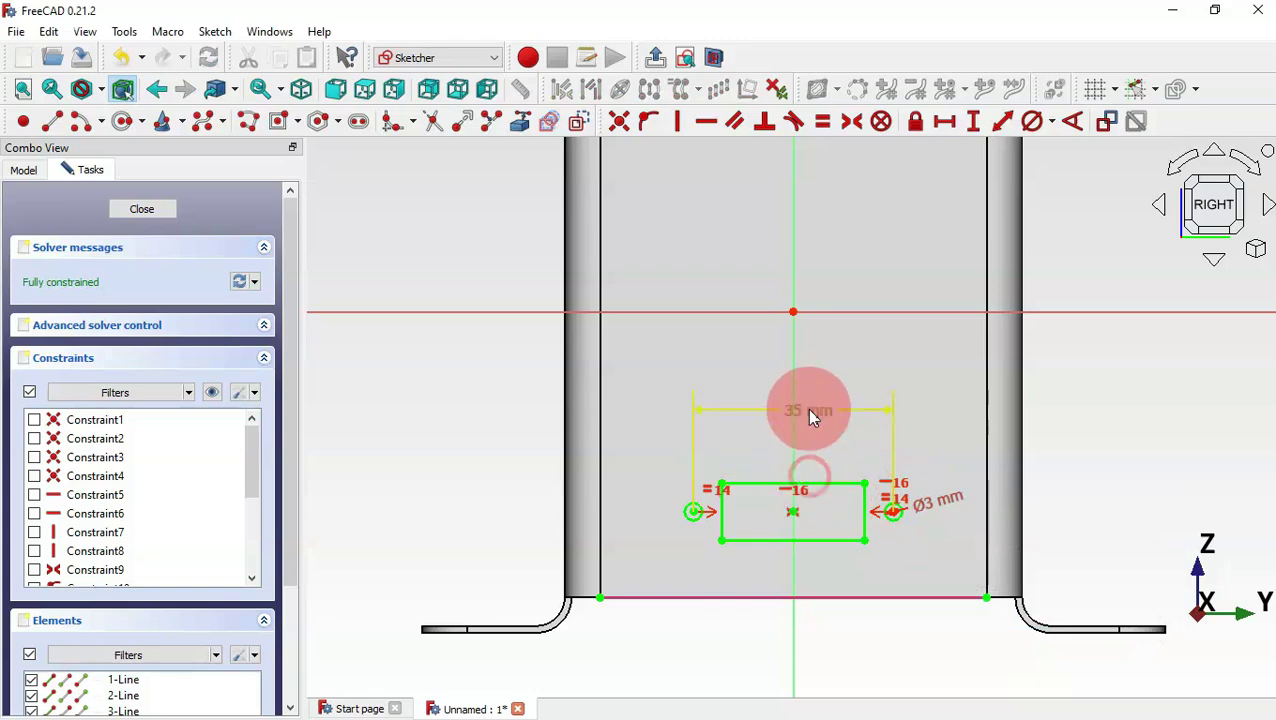
click(955, 390)
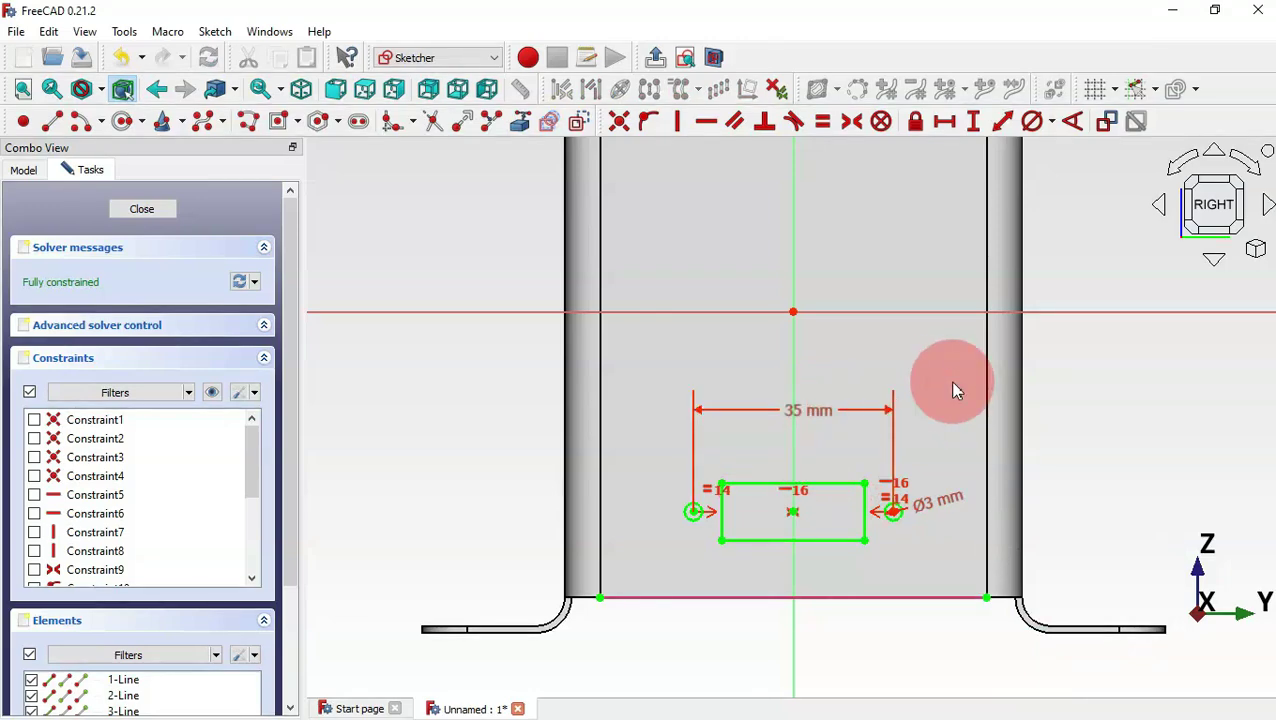
Close the sketch and cut the rectangle and both circles through the wall with a 5 mm pocket.
key(Escape)
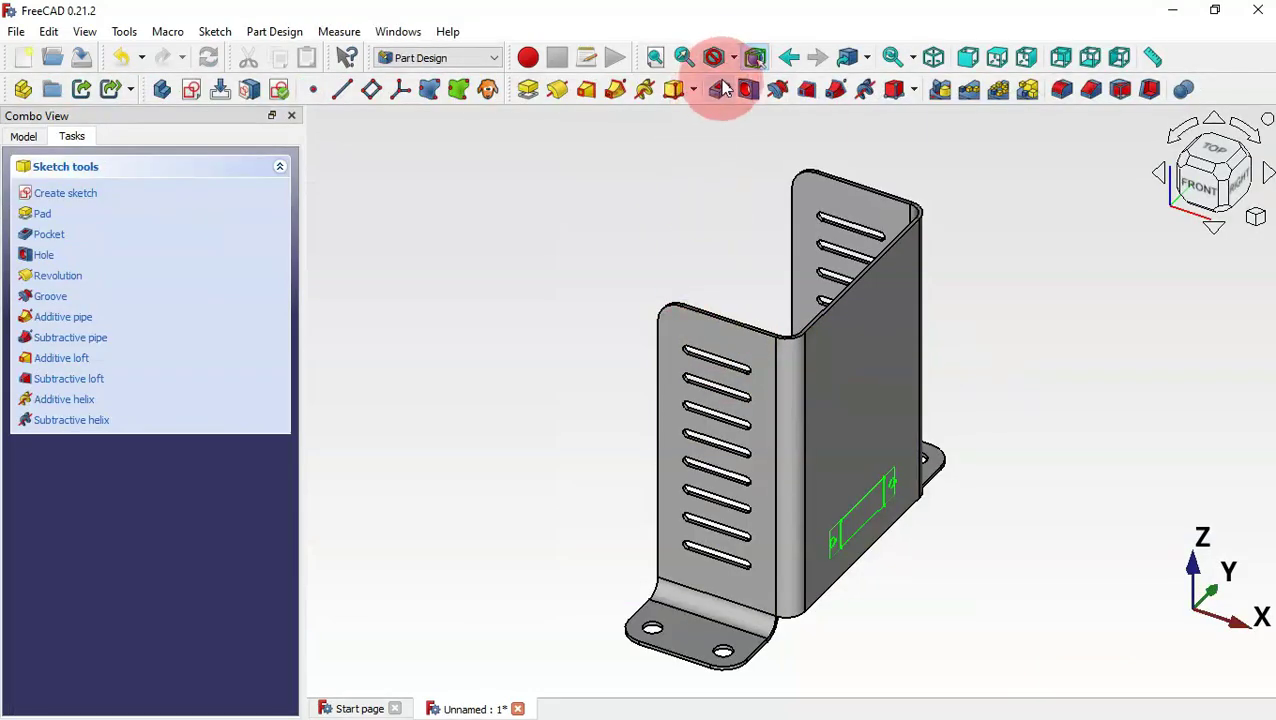
click(720, 90)
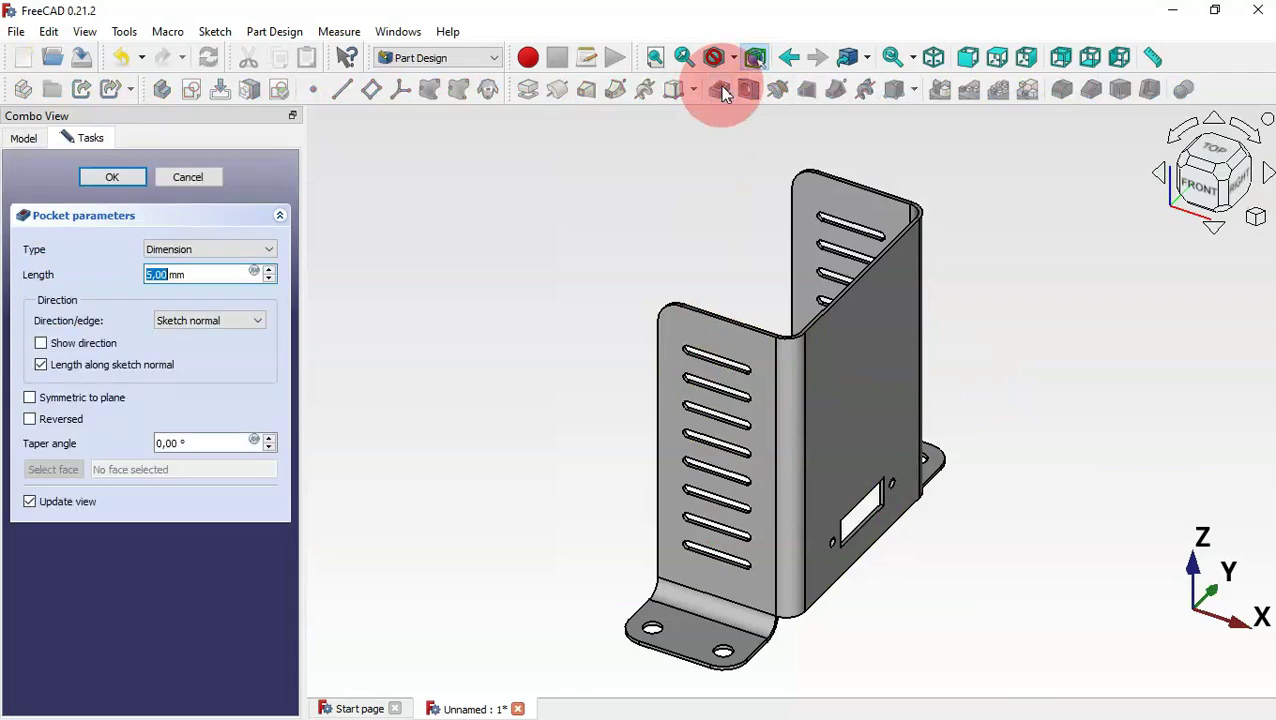
middle_drag(1059, 400, 877, 378)
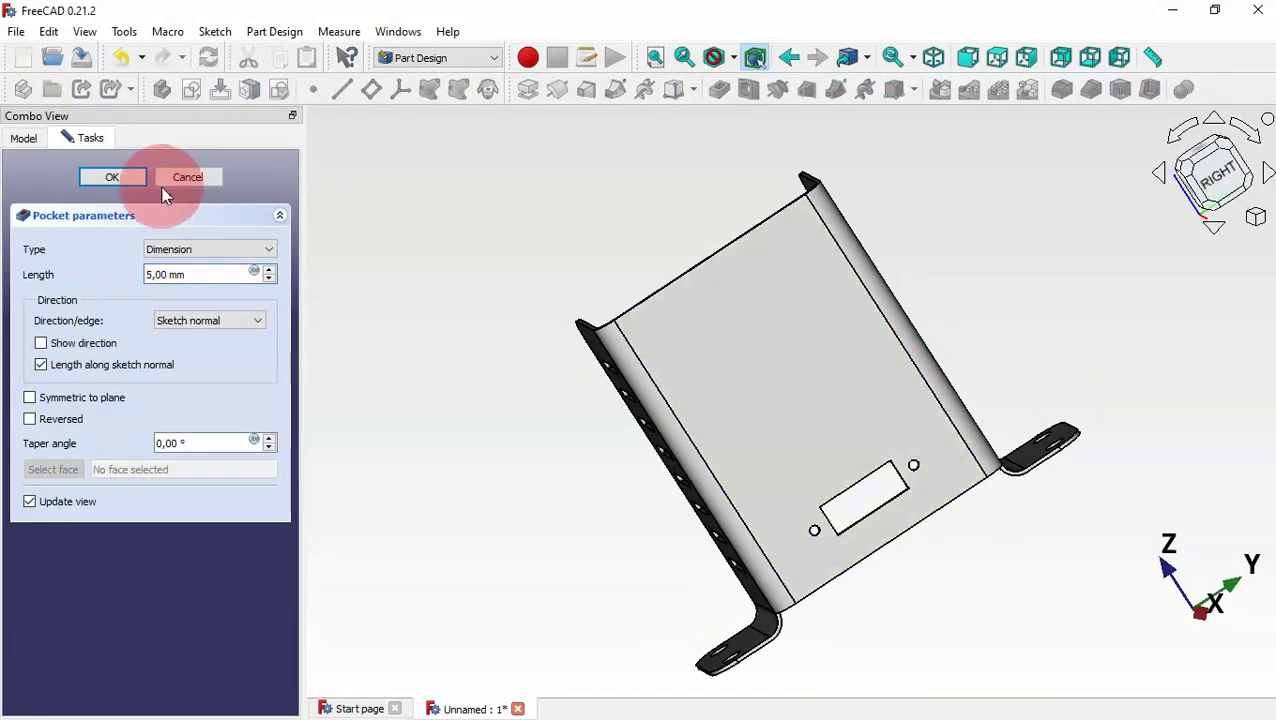
click(112, 177)
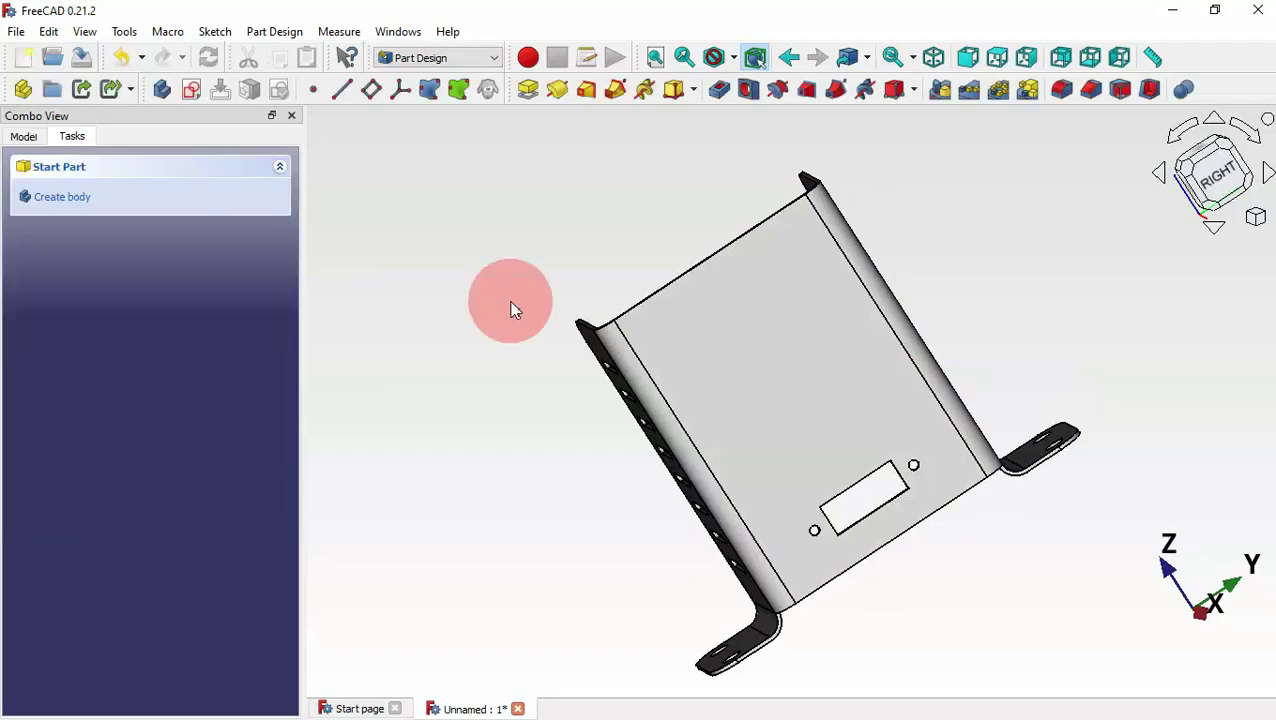
Create a sketch on the connecting wall's outer face and reference the face's top edge as external geometry.
key(alt+Tab)
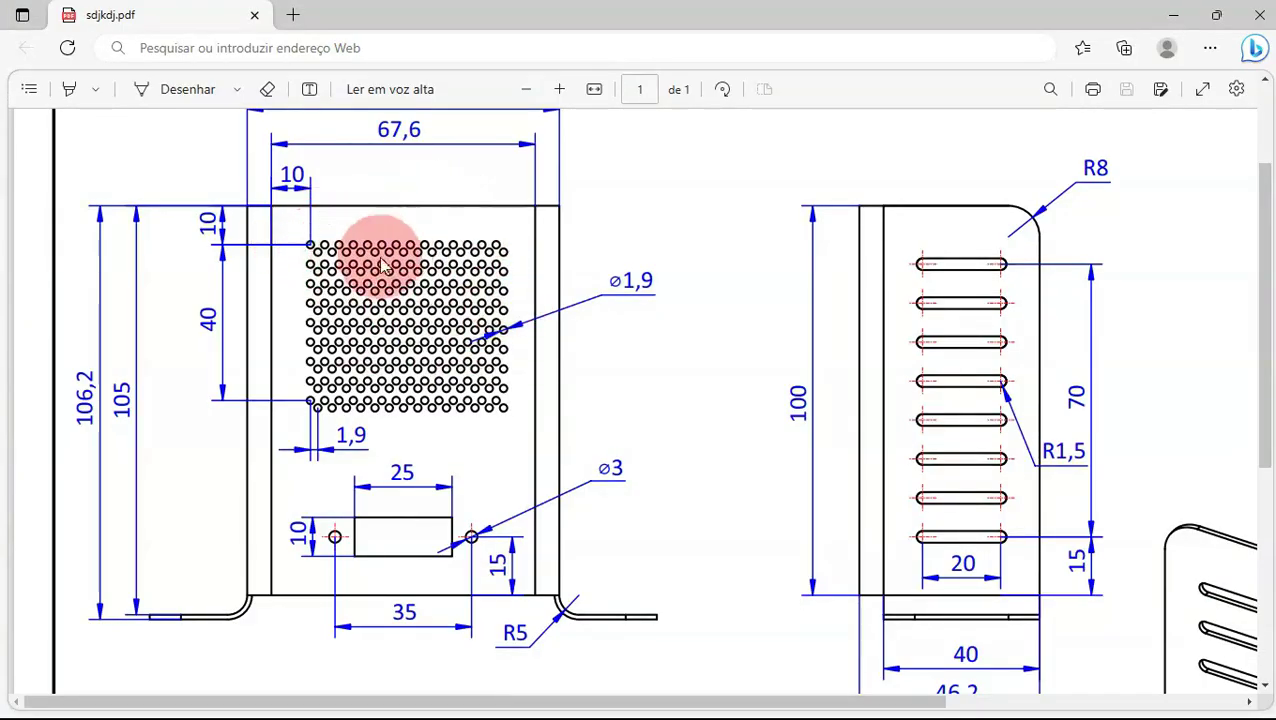
key(alt+Tab)
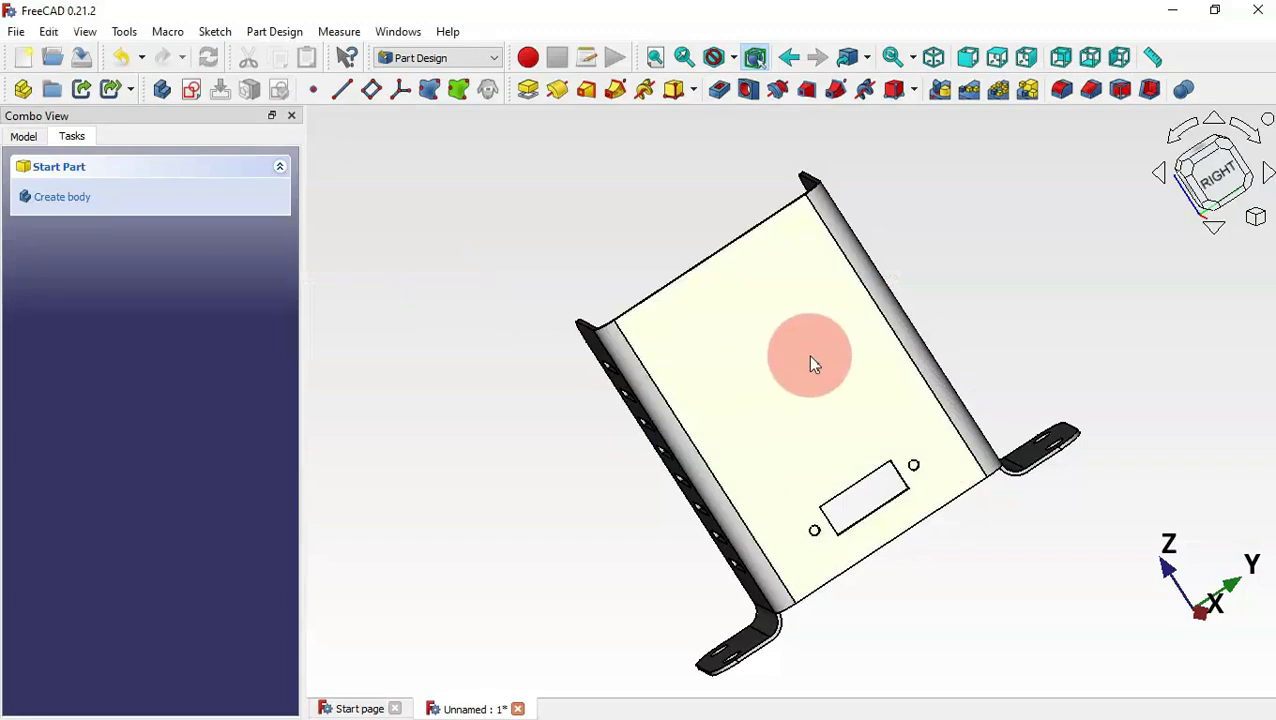
click(810, 358)
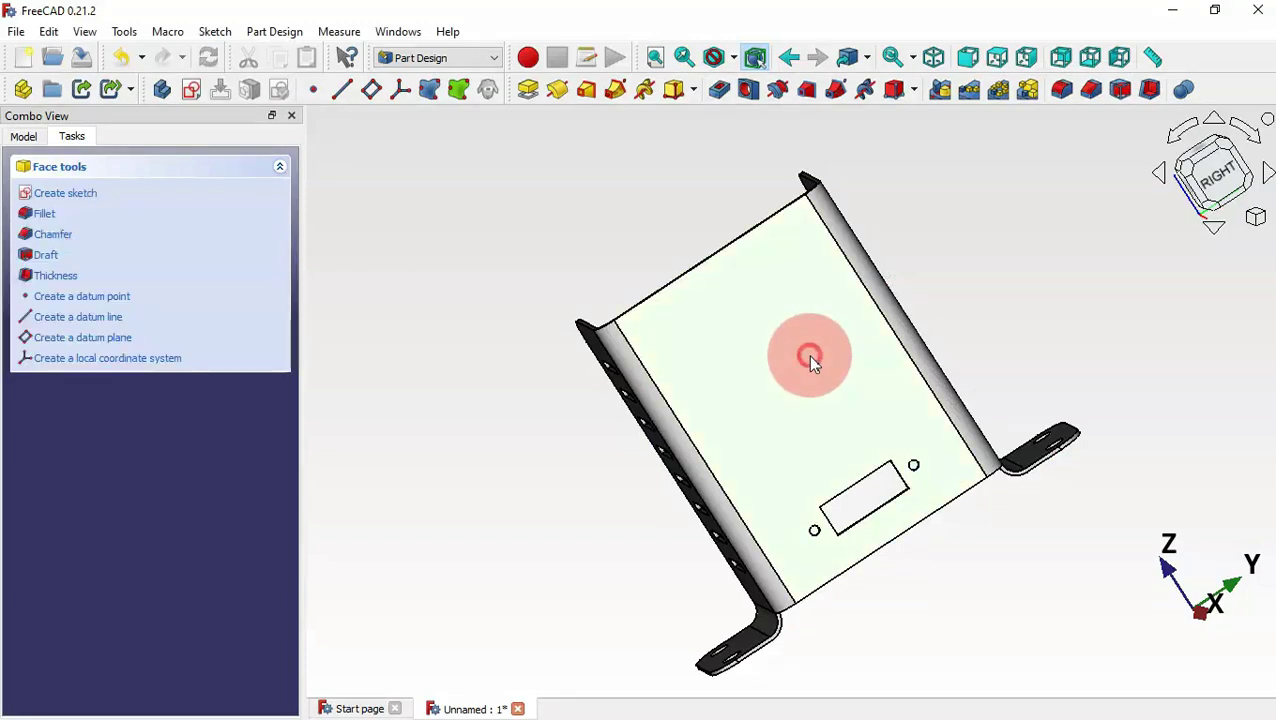
click(193, 90)
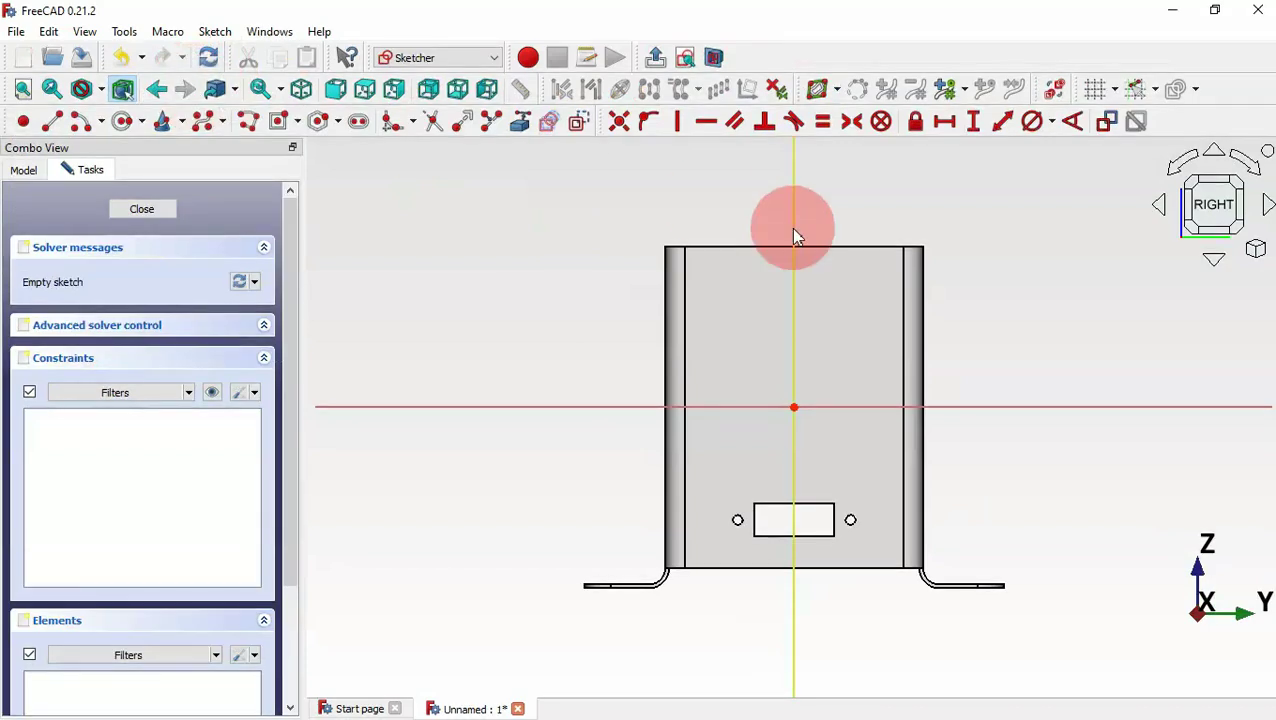
scroll(793, 236, up, 5)
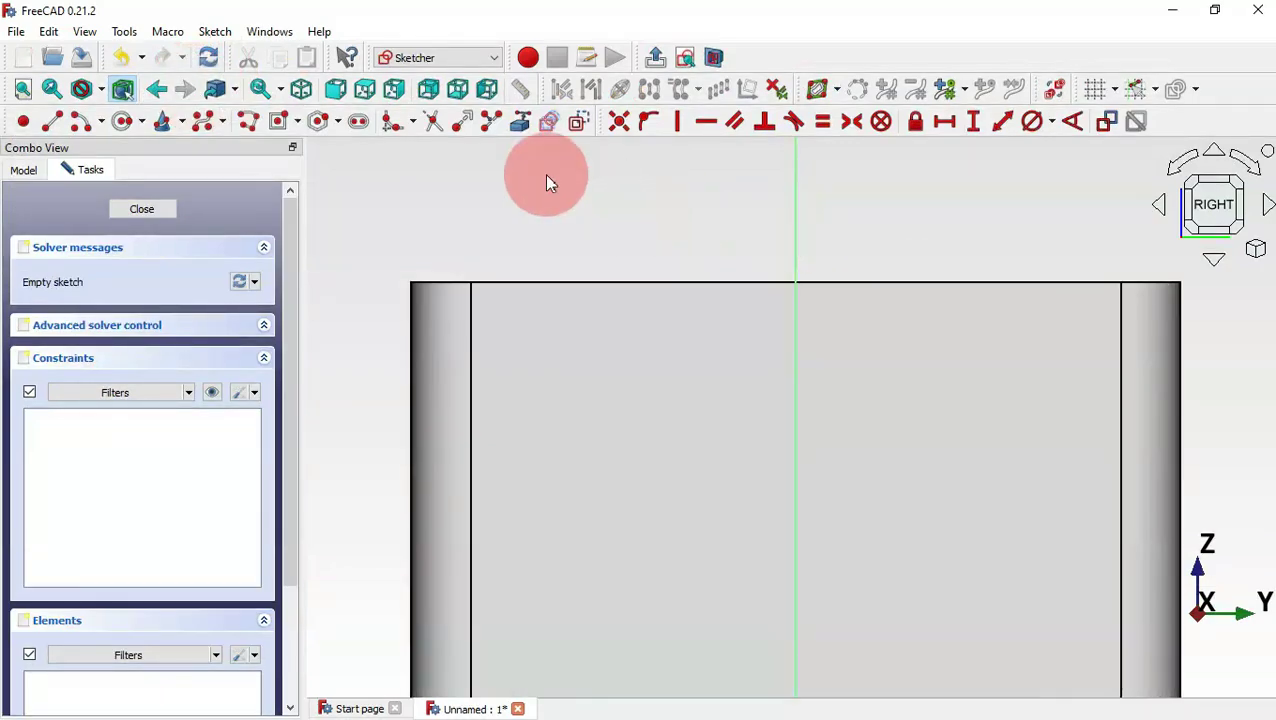
click(524, 122)
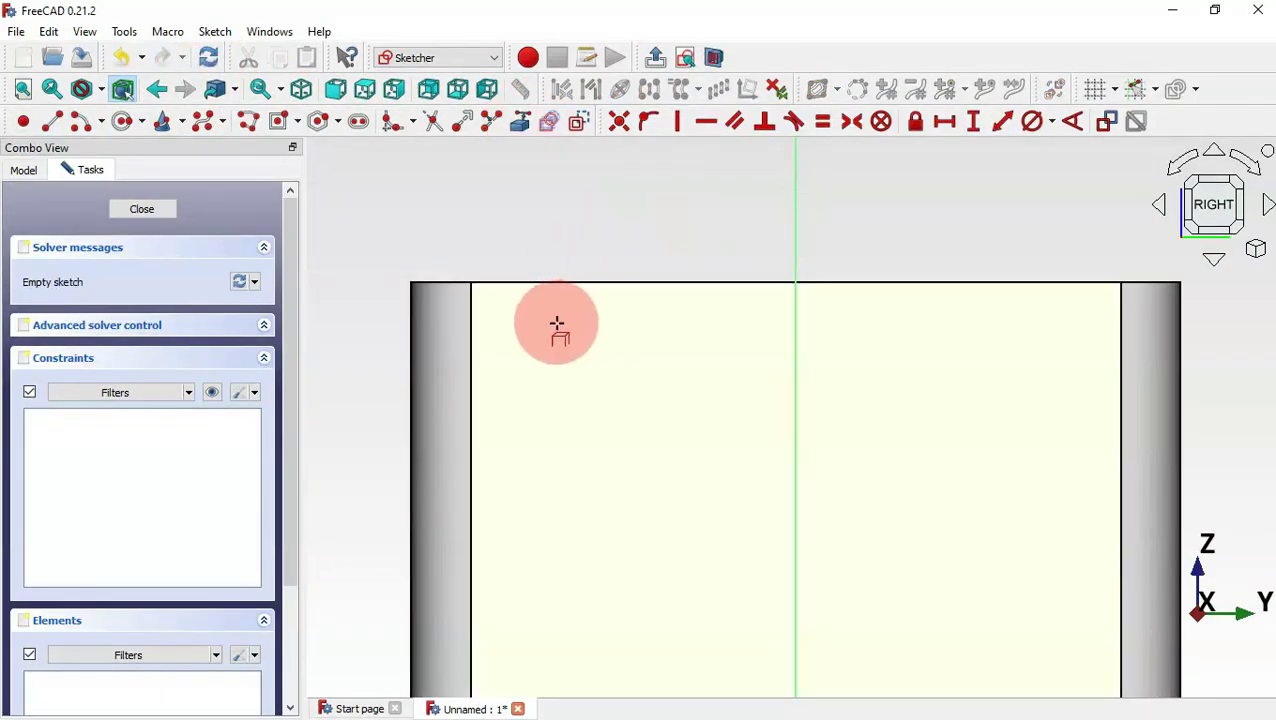
click(524, 280)
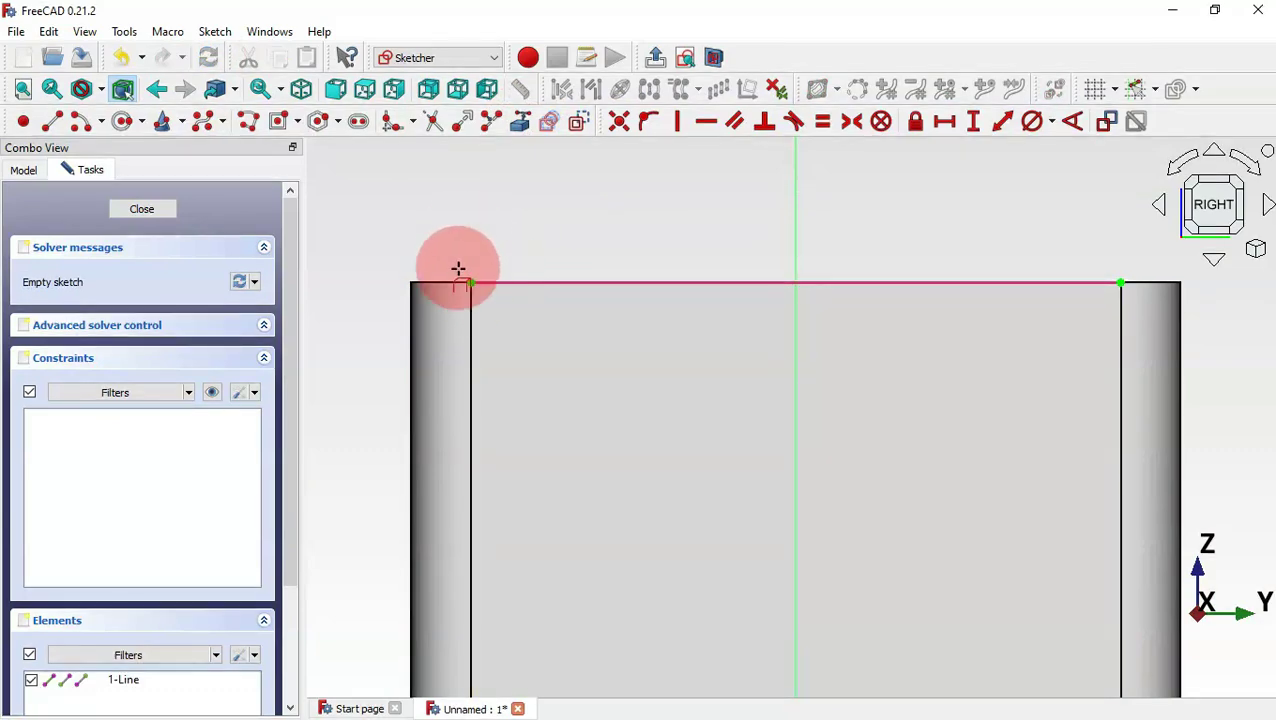
Check the perforation layout in the PDF drawing and draw a circle about 4.8 mm in radius near the wall's upper-left corner.
key(alt+Tab)
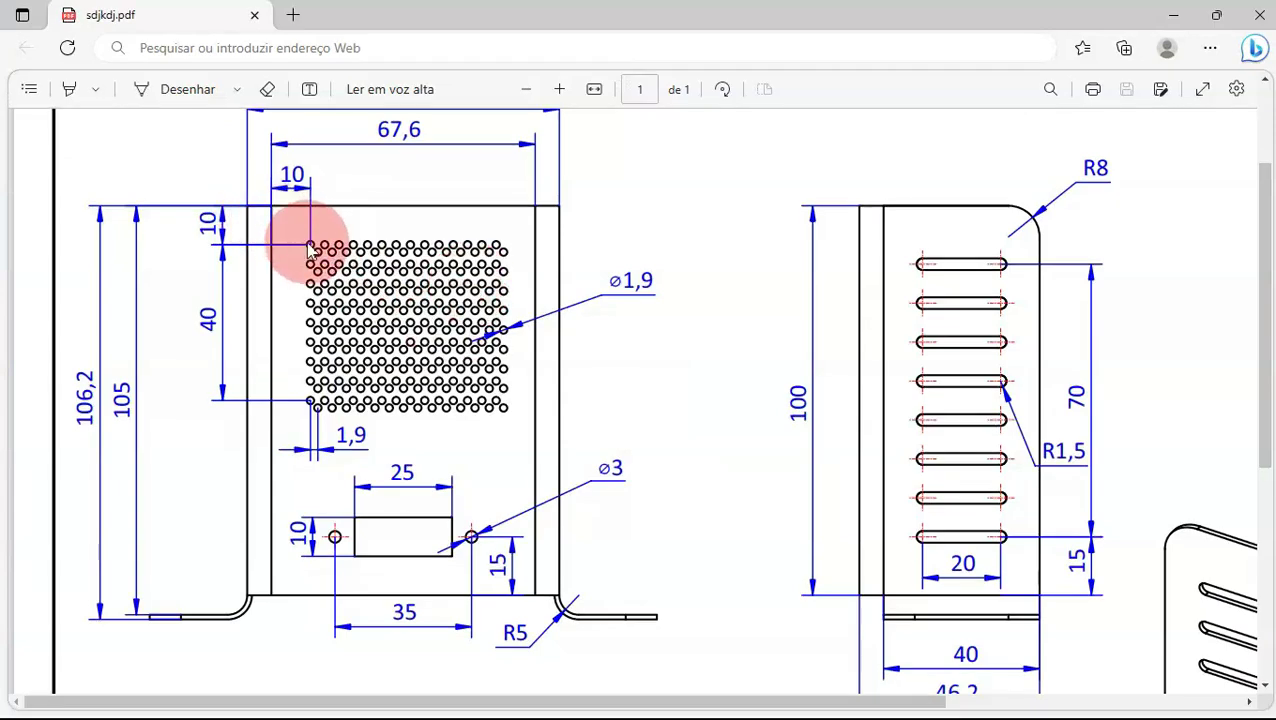
ctrl+scroll(288, 224, up, 2)
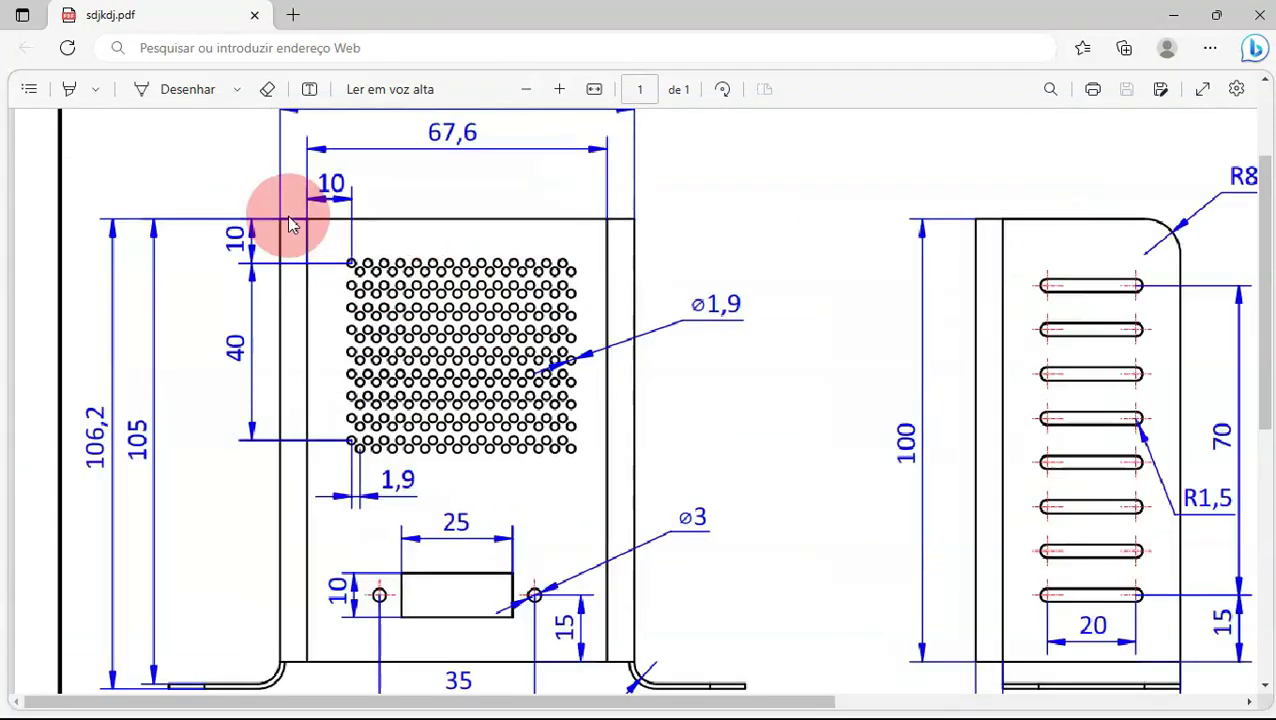
key(alt+Tab)
click(126, 121)
click(518, 345)
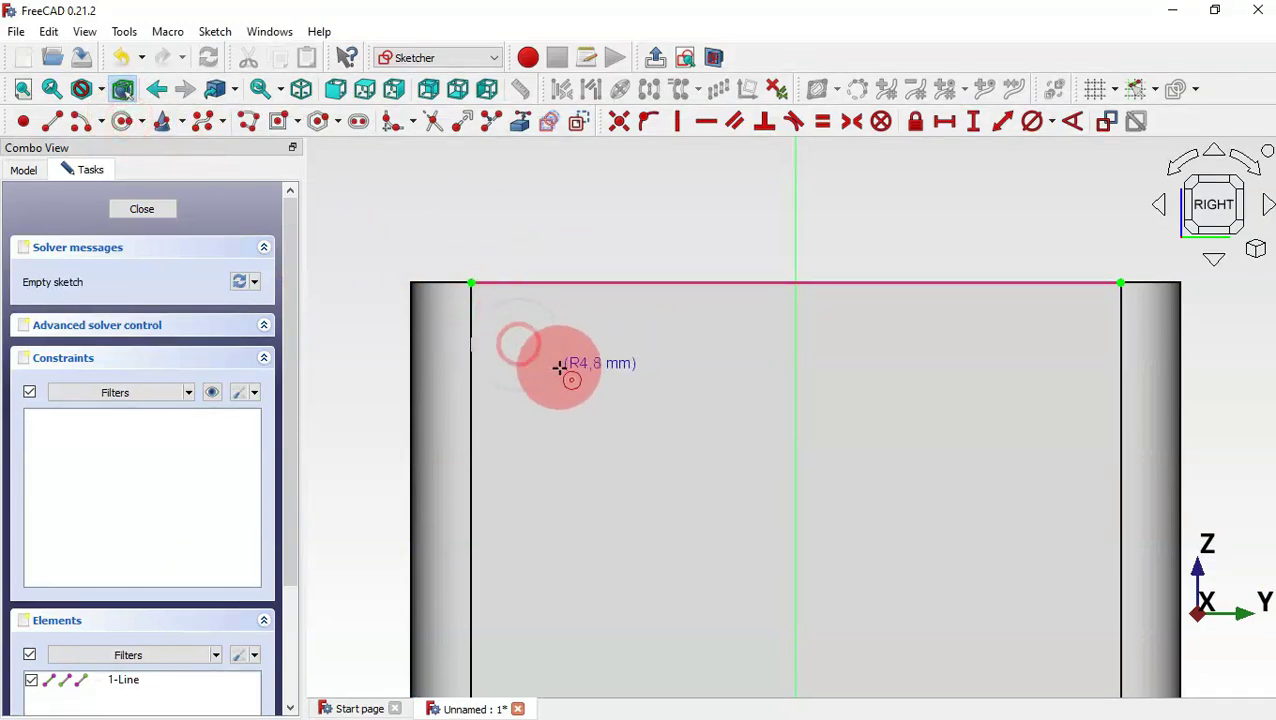
click(559, 368)
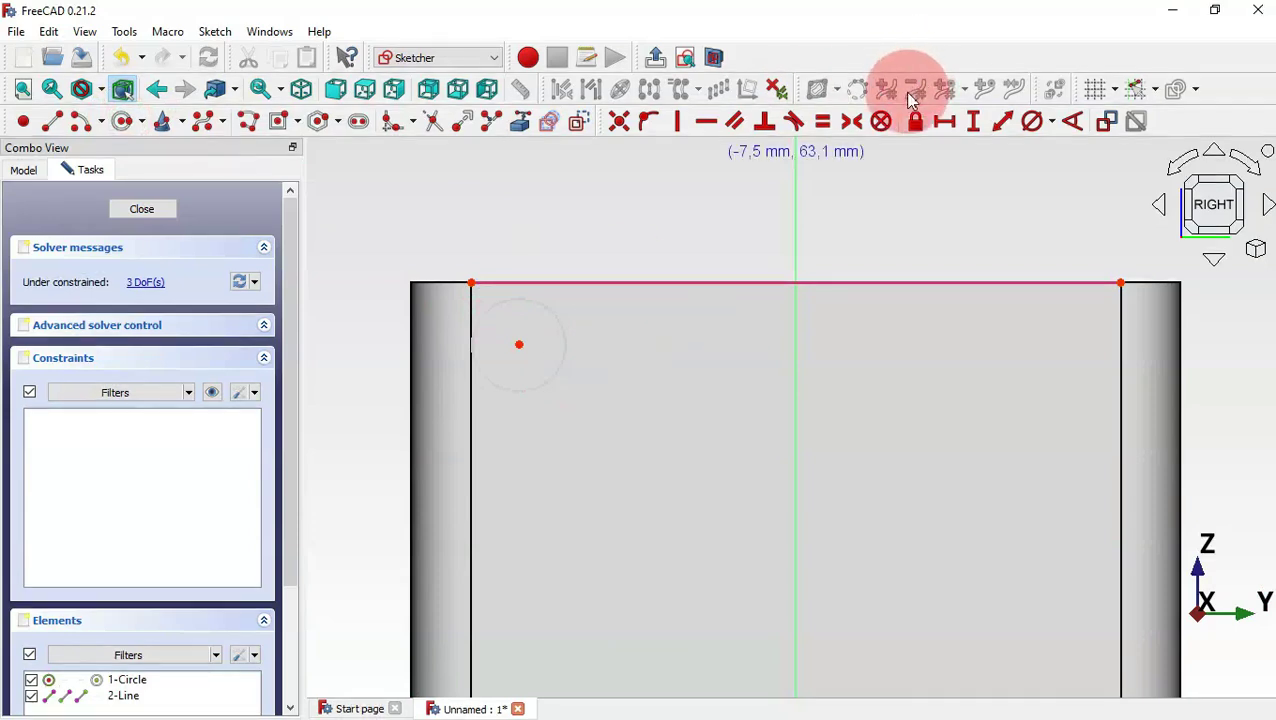
Constrain the new circle's diameter to 1.9 mm.
click(1033, 121)
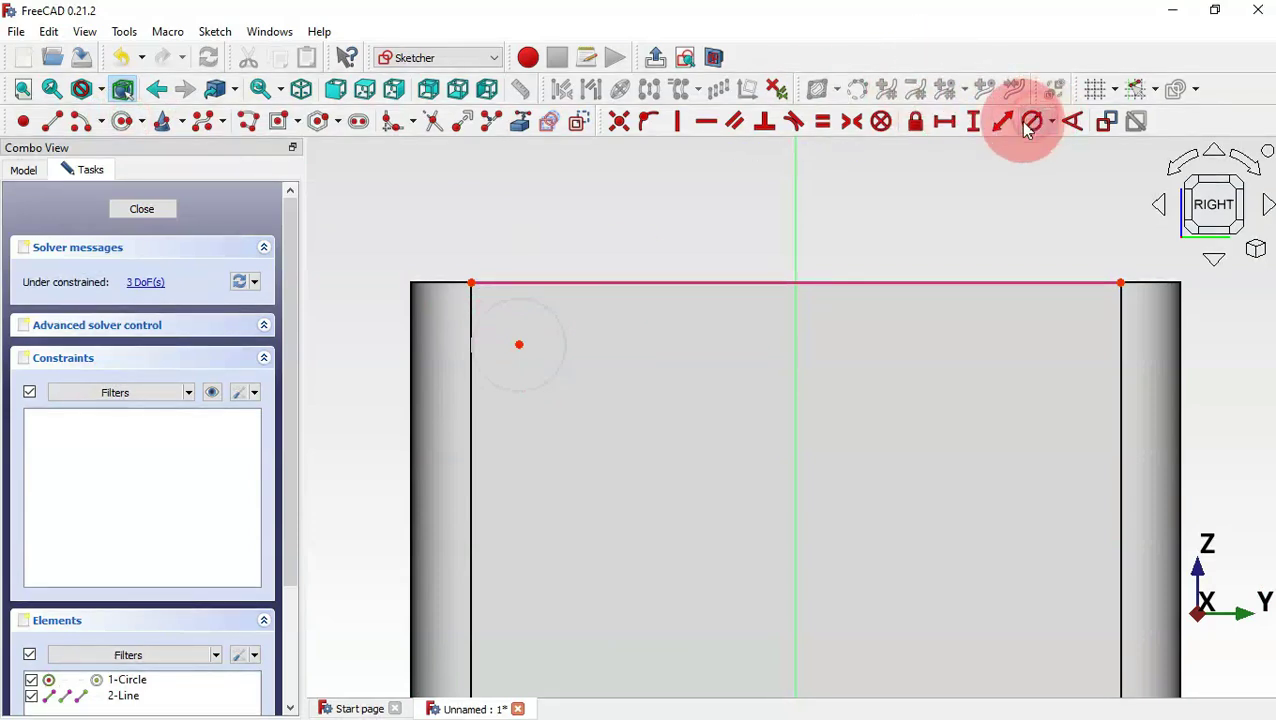
click(558, 322)
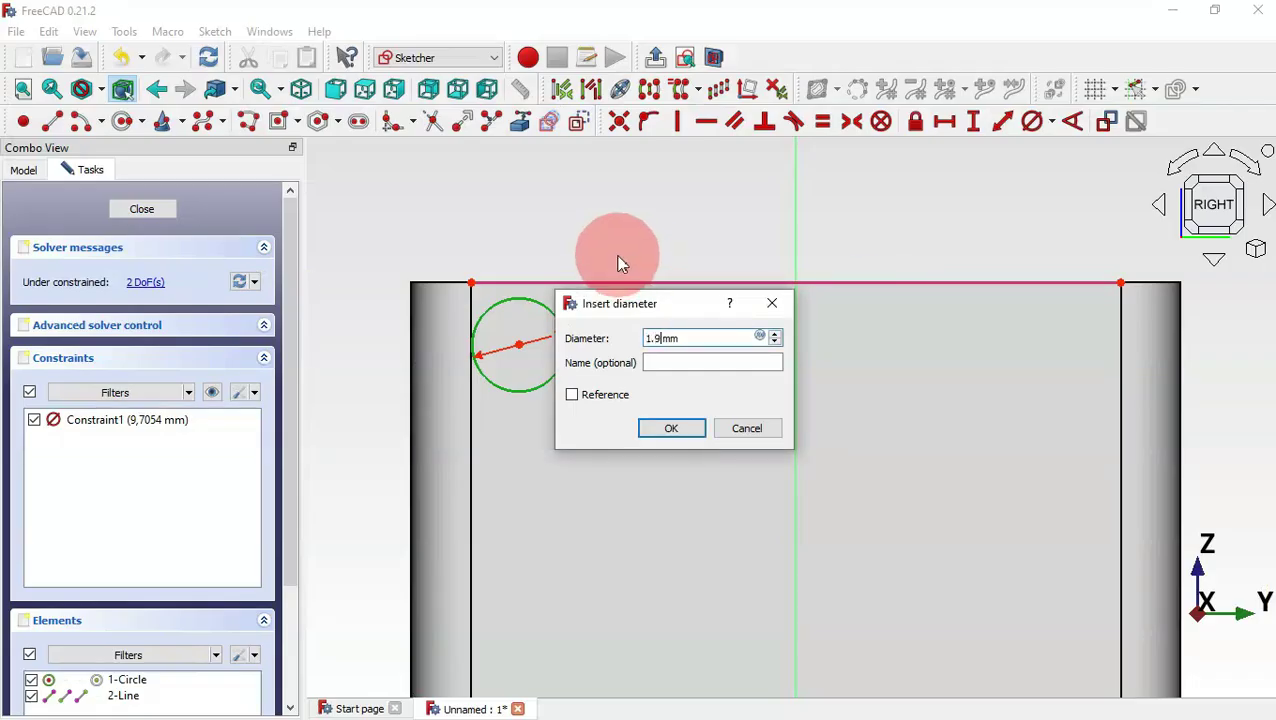
key(Return)
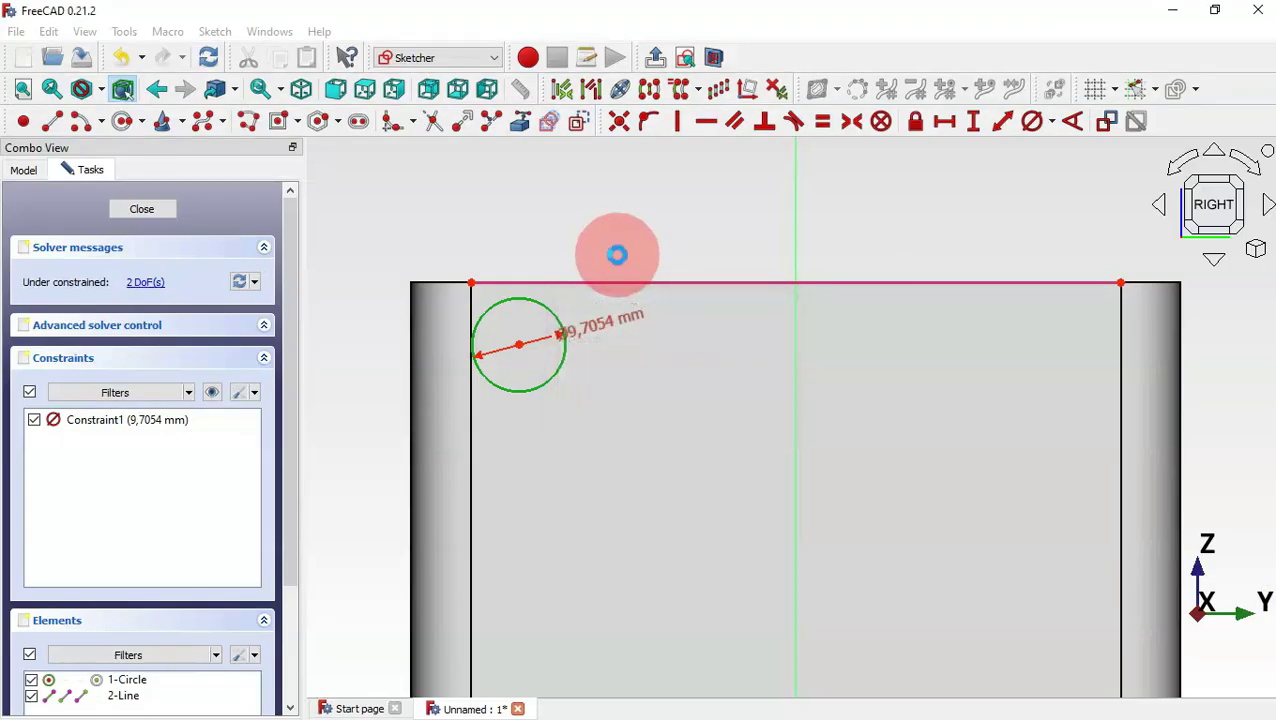
Constrain the horizontal distance from the top edge's left endpoint to the circle's center to 10 mm.
scroll(618, 254, up, 2)
click(946, 122)
click(539, 266)
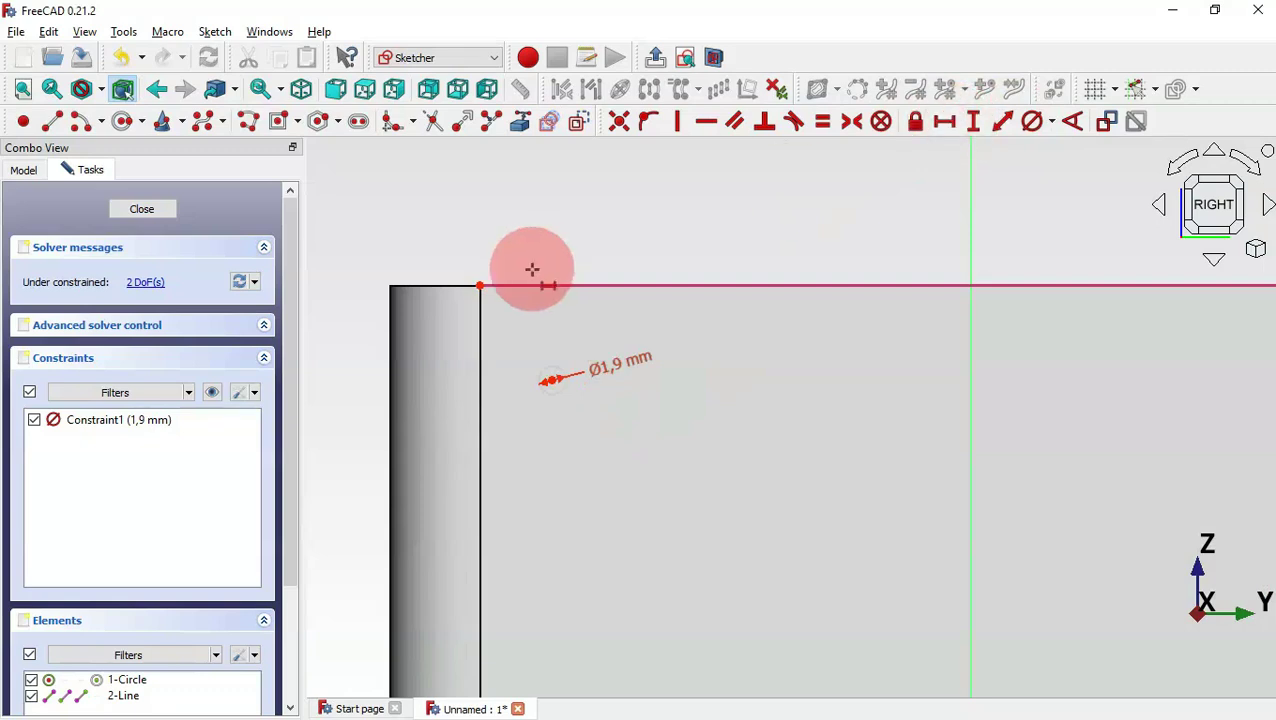
click(480, 287)
click(555, 381)
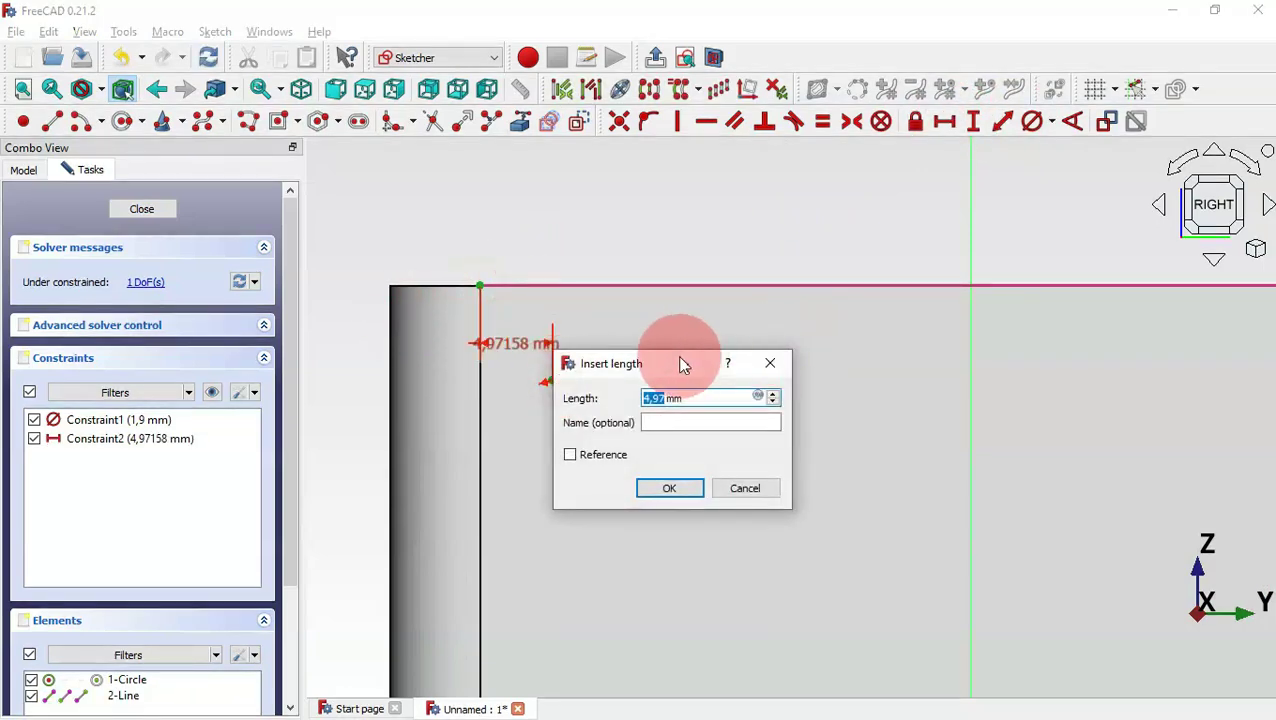
drag(680, 358, 705, 222)
key(alt+Tab)
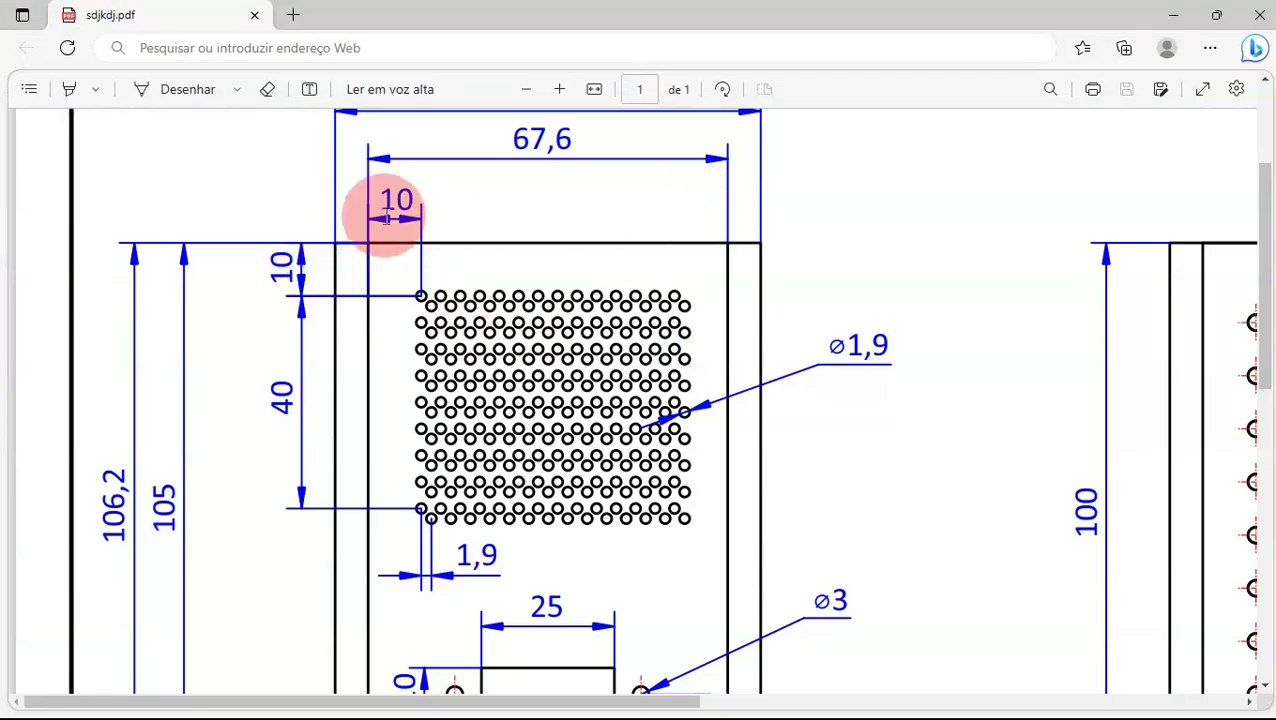
key(alt+Tab)
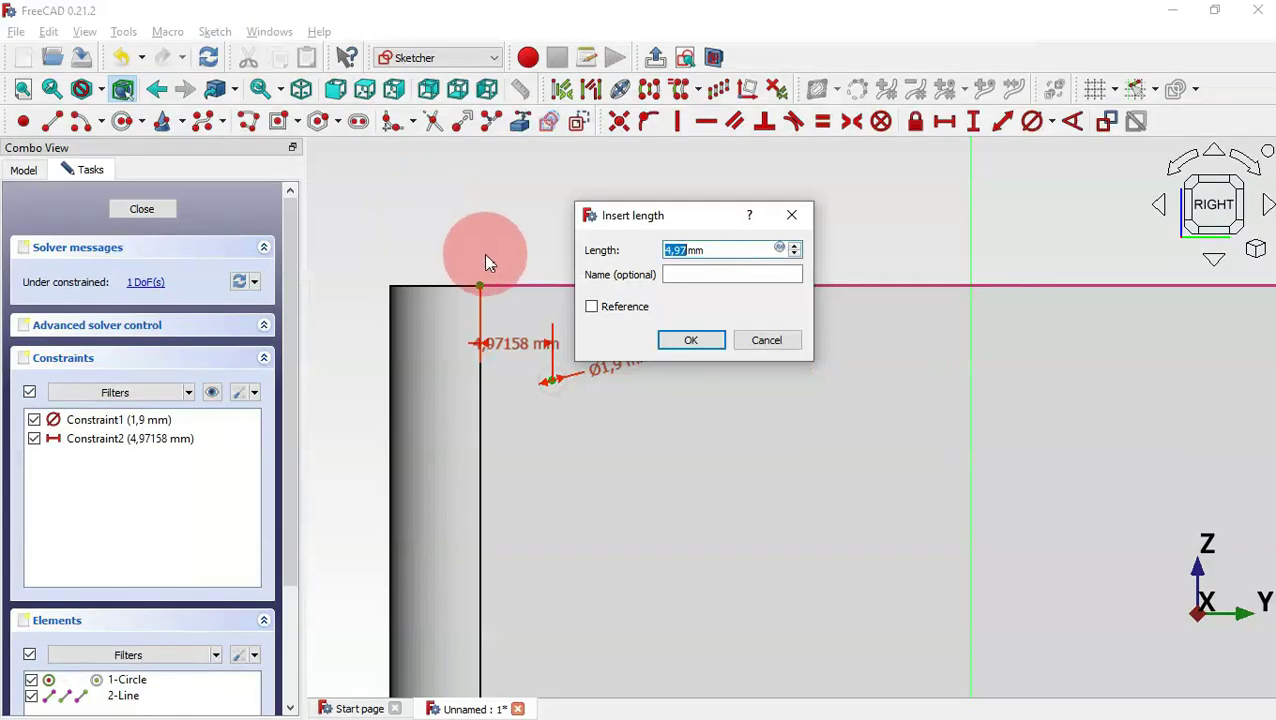
text(10)
key(Return)
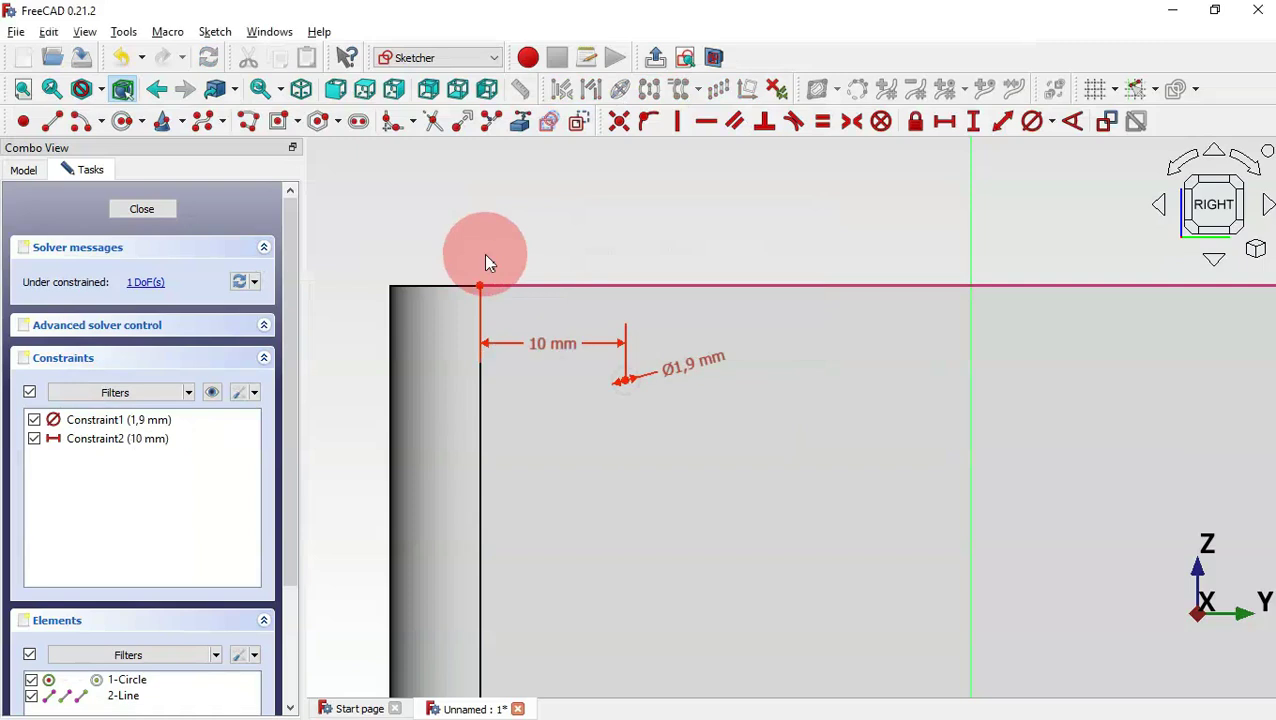
Constrain the vertical distance from the top edge's left endpoint to the circle's center to 10 mm.
click(973, 121)
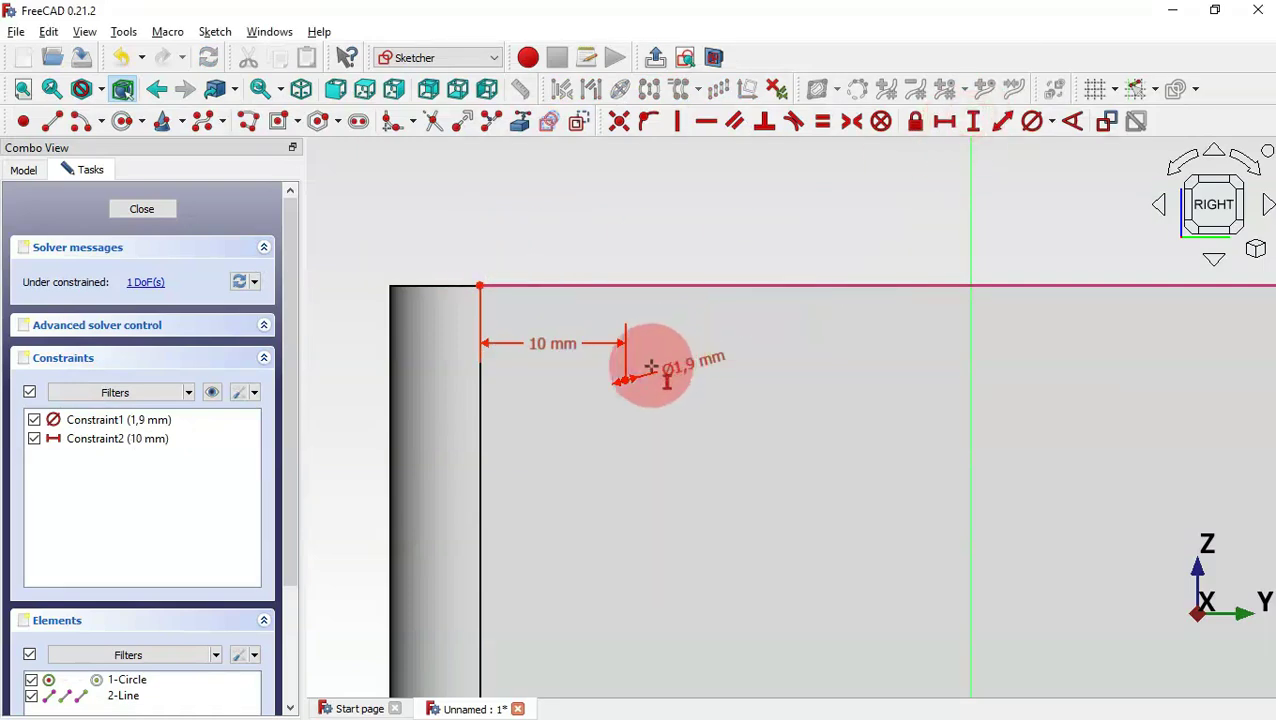
click(624, 378)
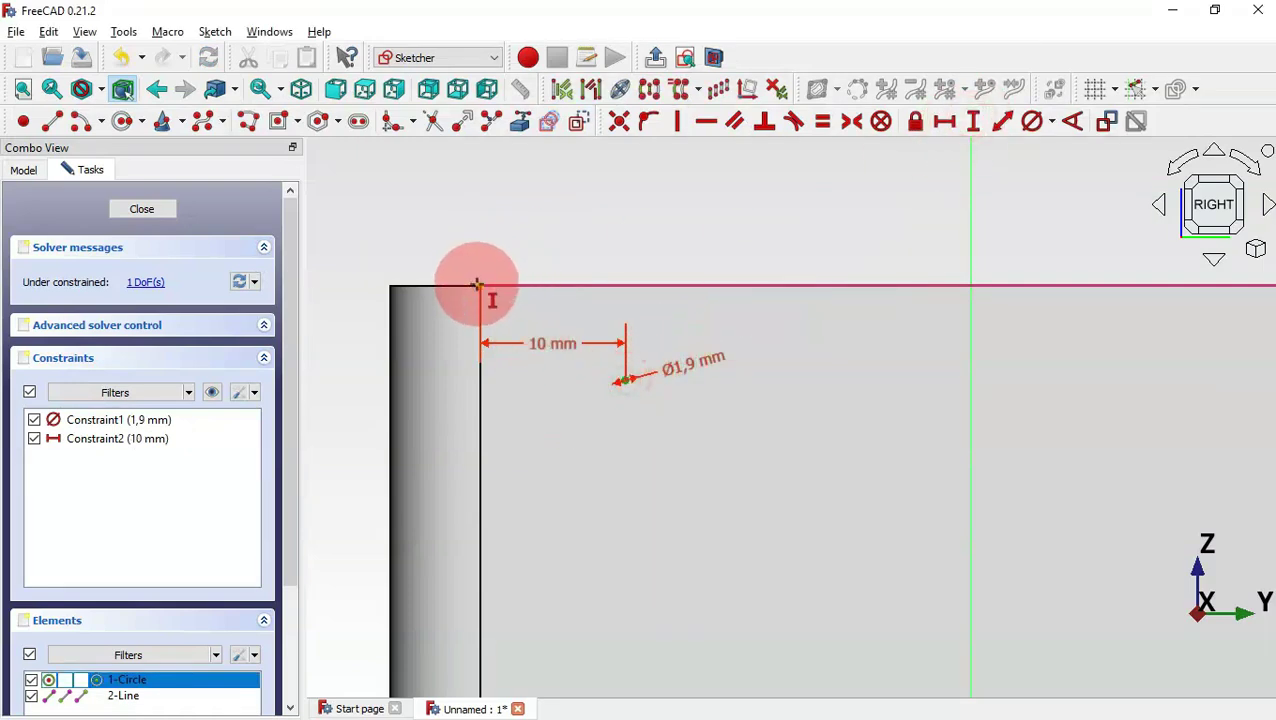
click(478, 286)
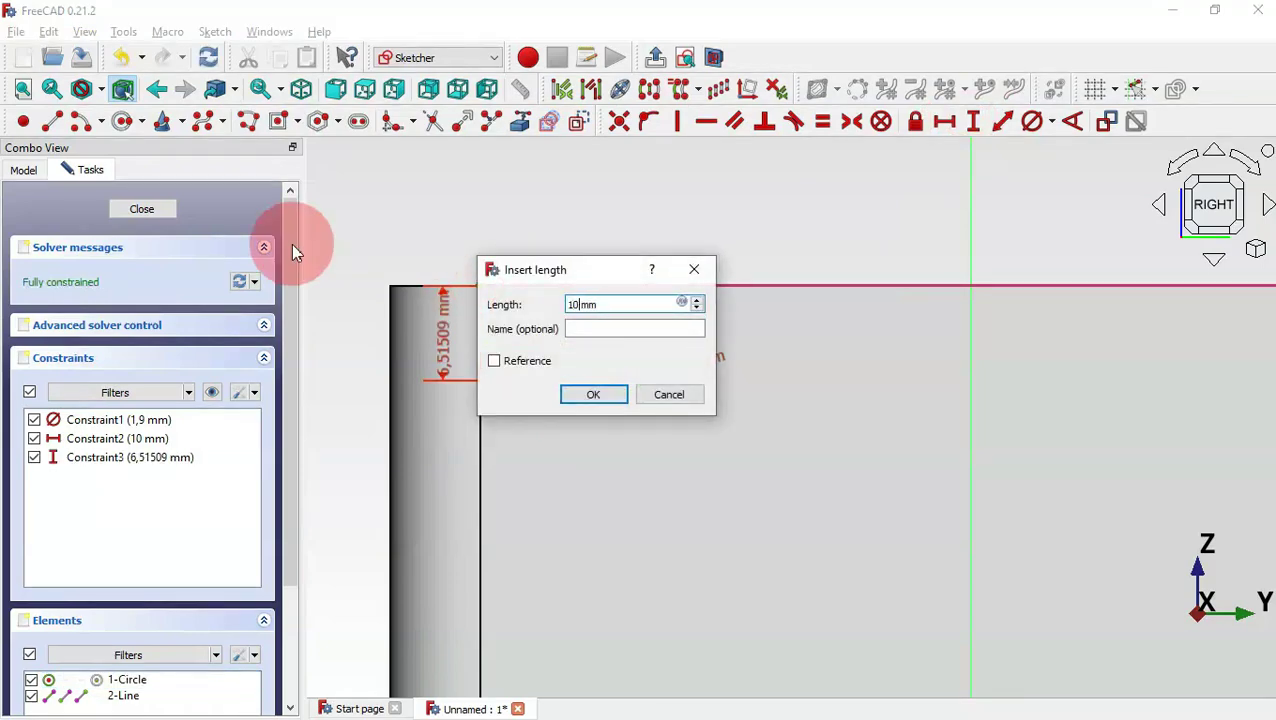
key(Return)
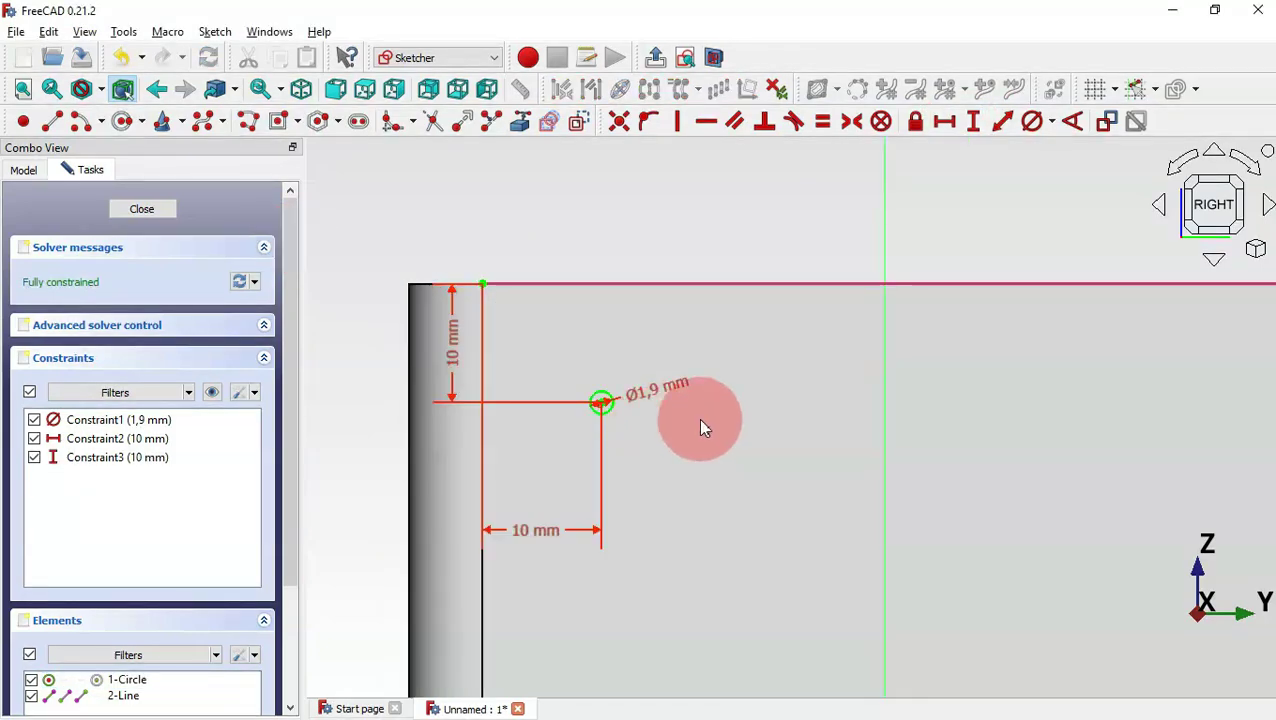
Hide the sketch's existing constraints and check the offset between neighbouring perforation holes in the PDF drawing.
click(212, 392)
key(alt+Tab)
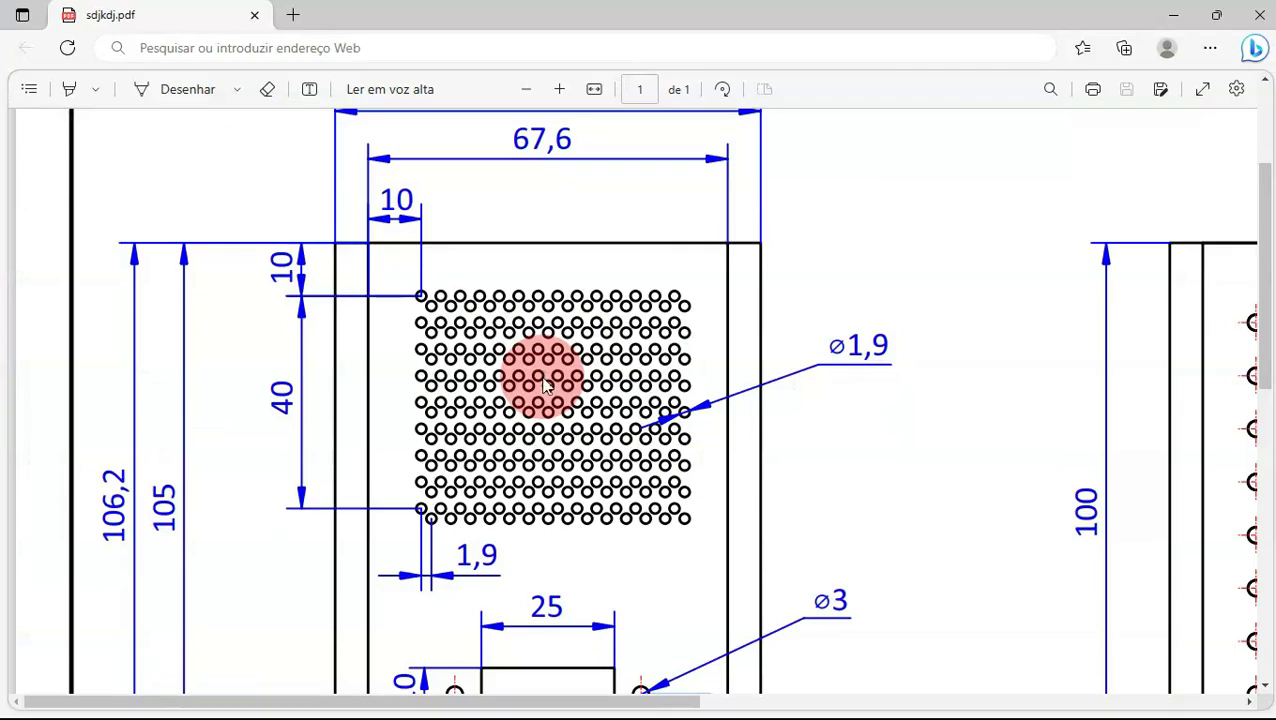
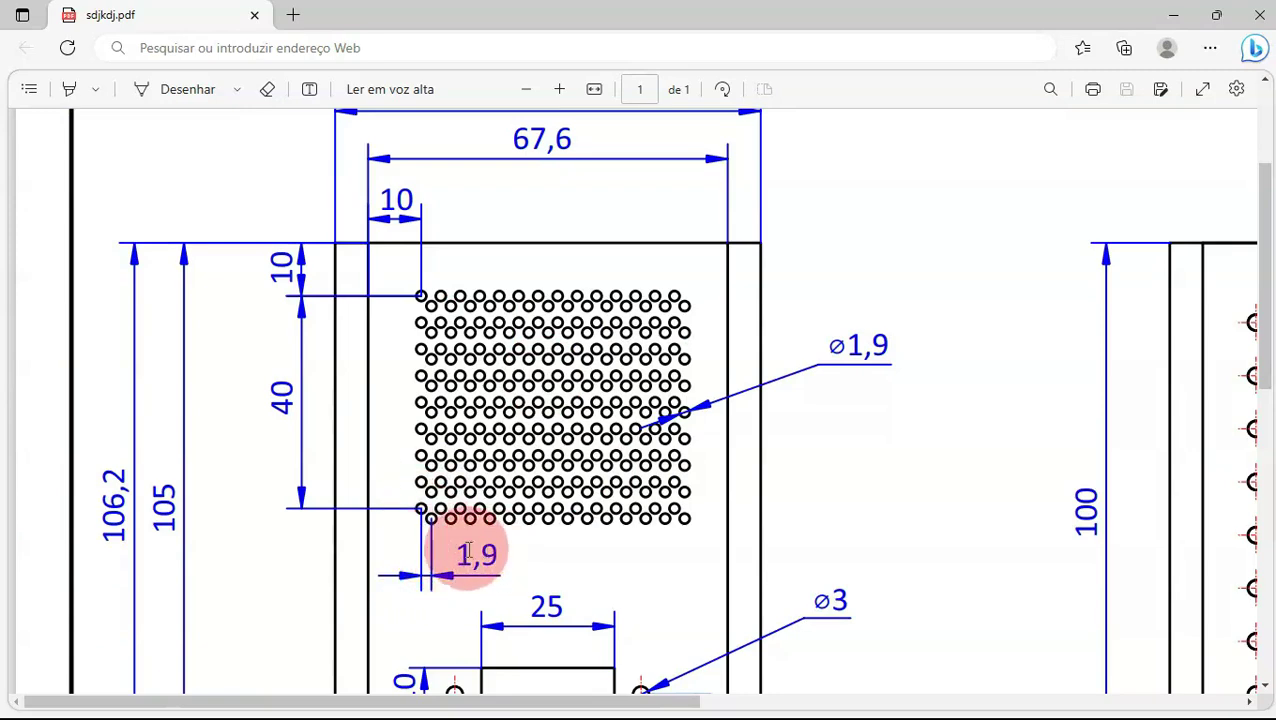
key(alt+Tab)
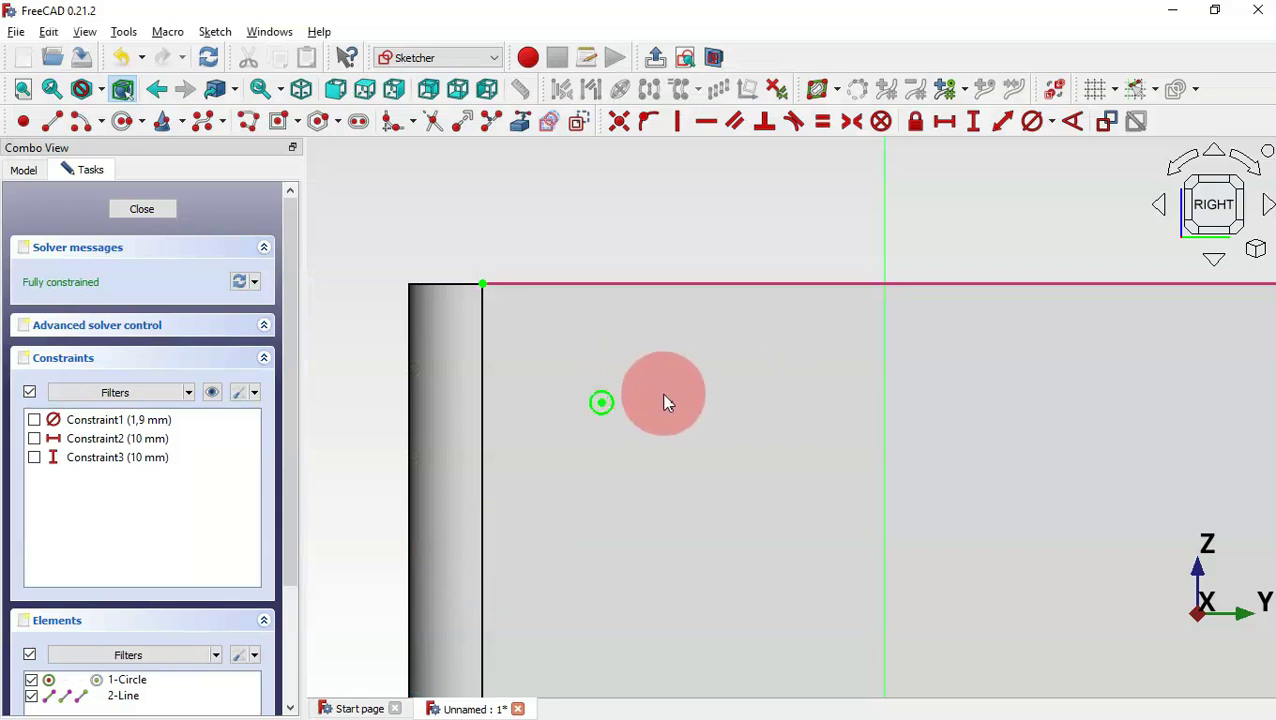
Clone the 1.9 mm circle from its center, placing the copy lower and about 4.9 mm to the right of the original.
click(125, 122)
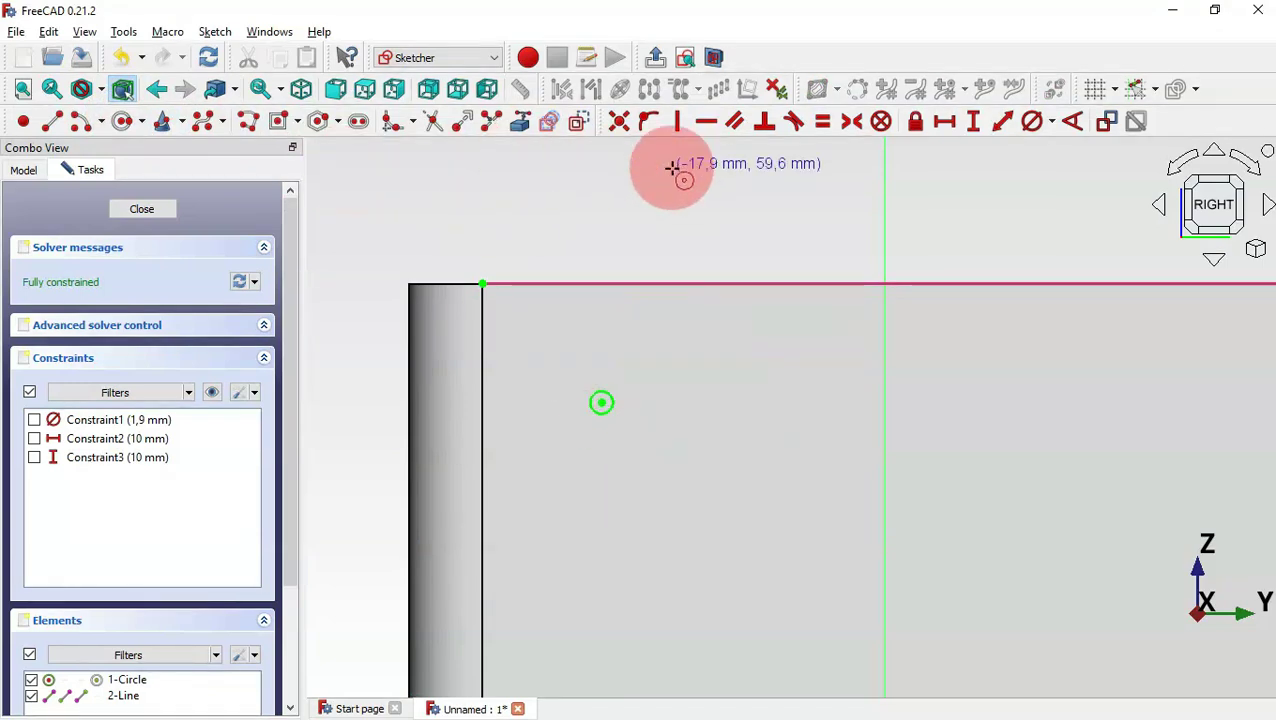
click(633, 224)
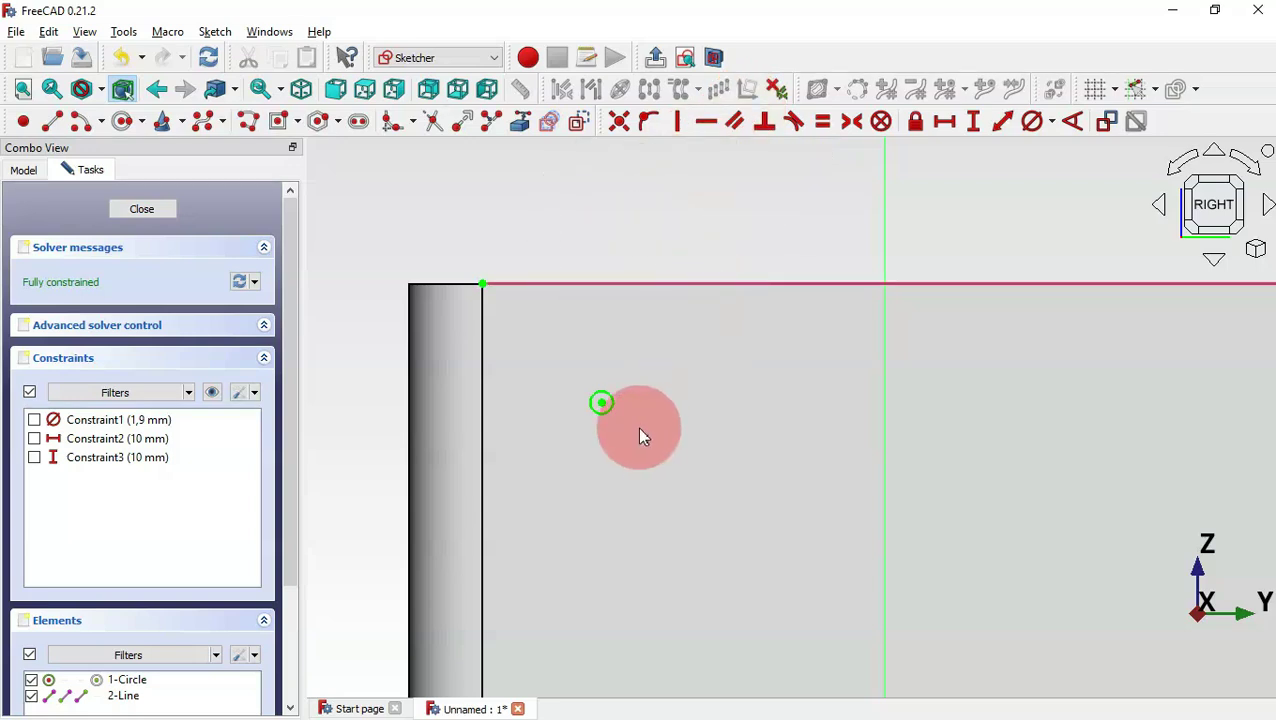
click(601, 402)
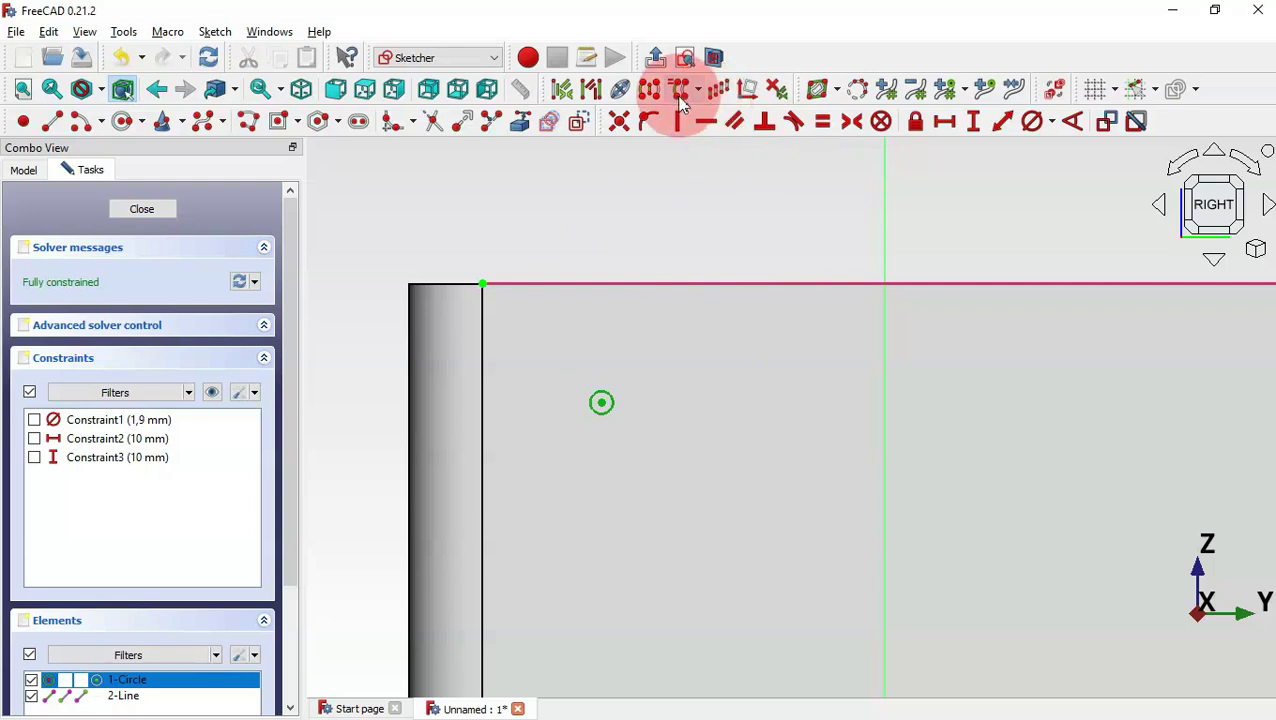
click(699, 91)
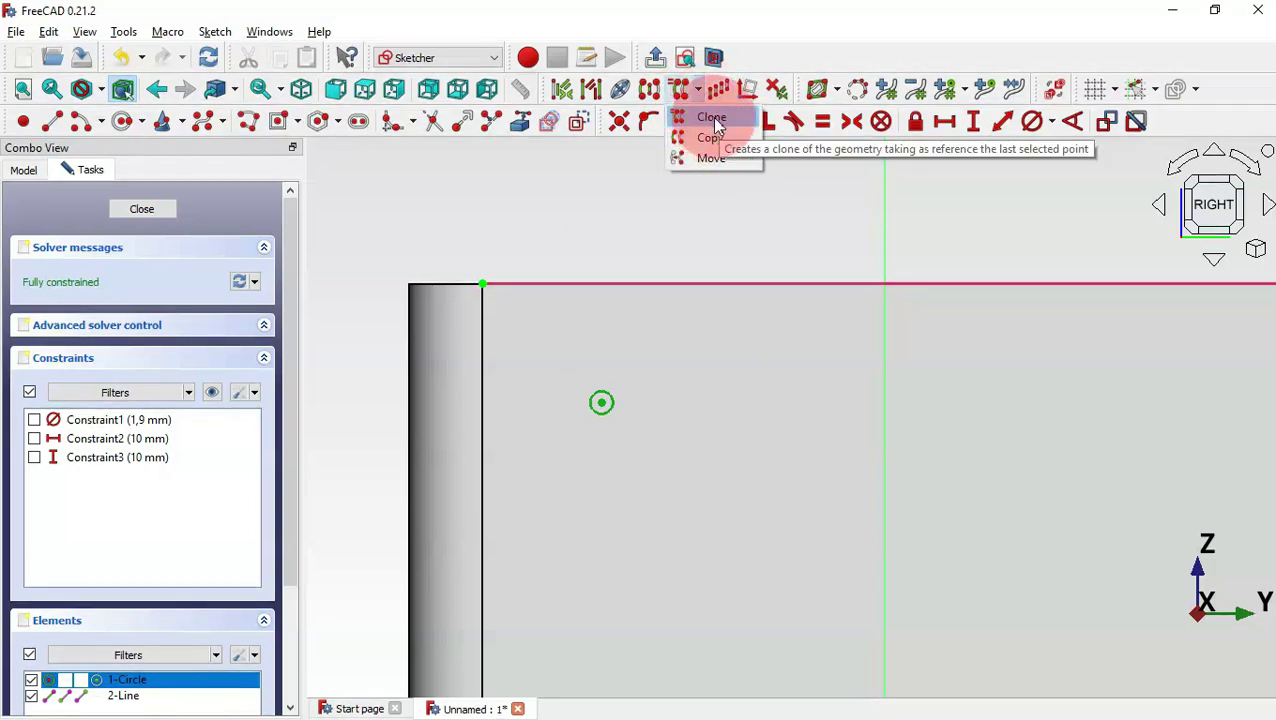
click(712, 119)
click(660, 456)
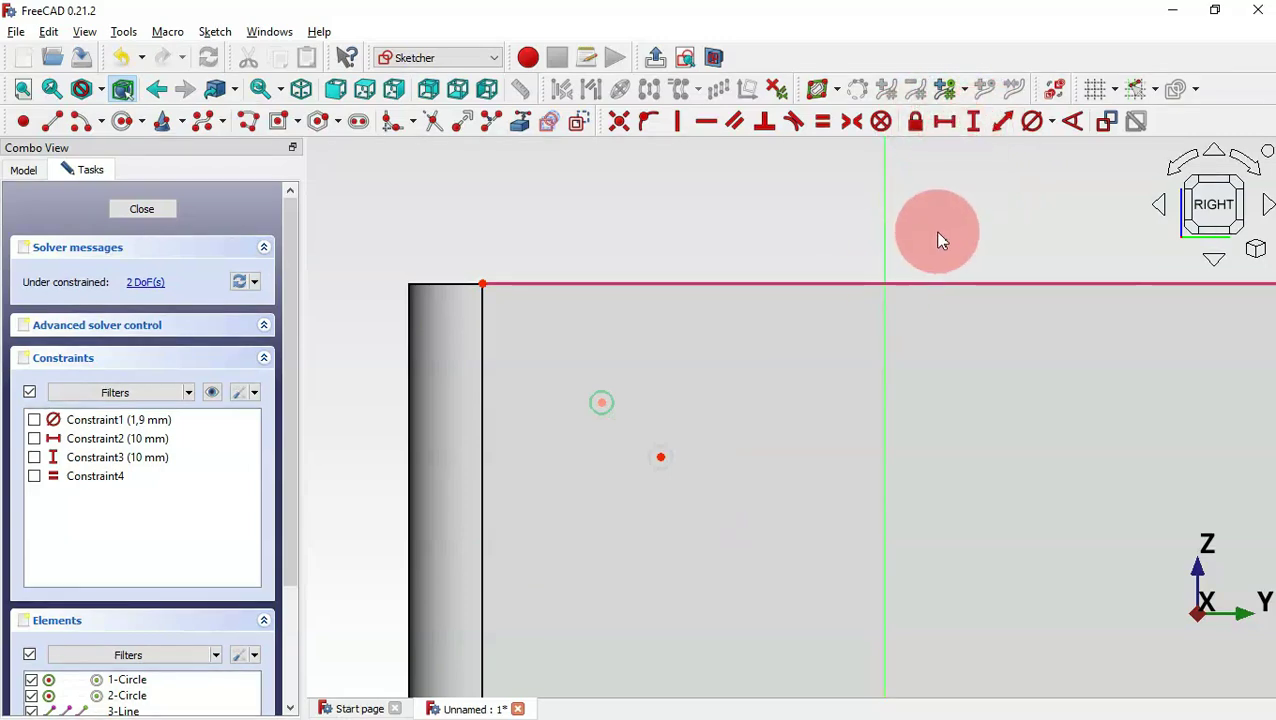
Constrain the horizontal distance between the two circles' centers to 1.9 mm.
click(944, 121)
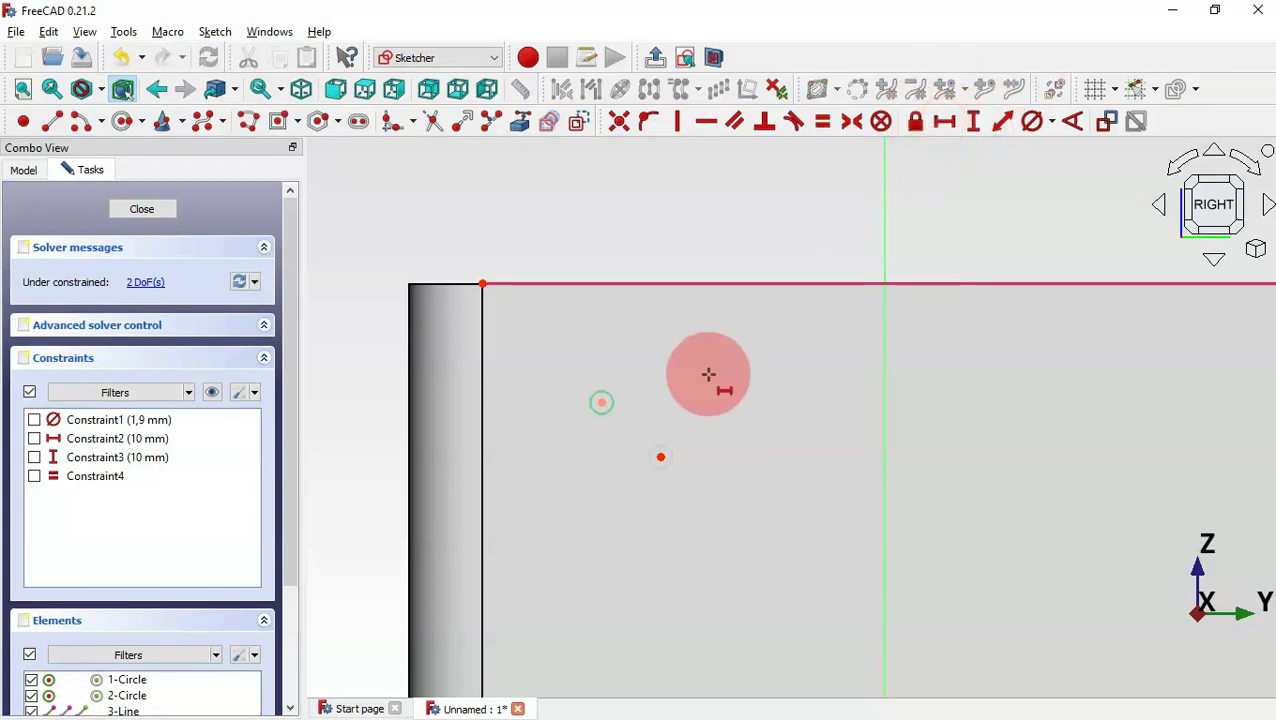
click(598, 402)
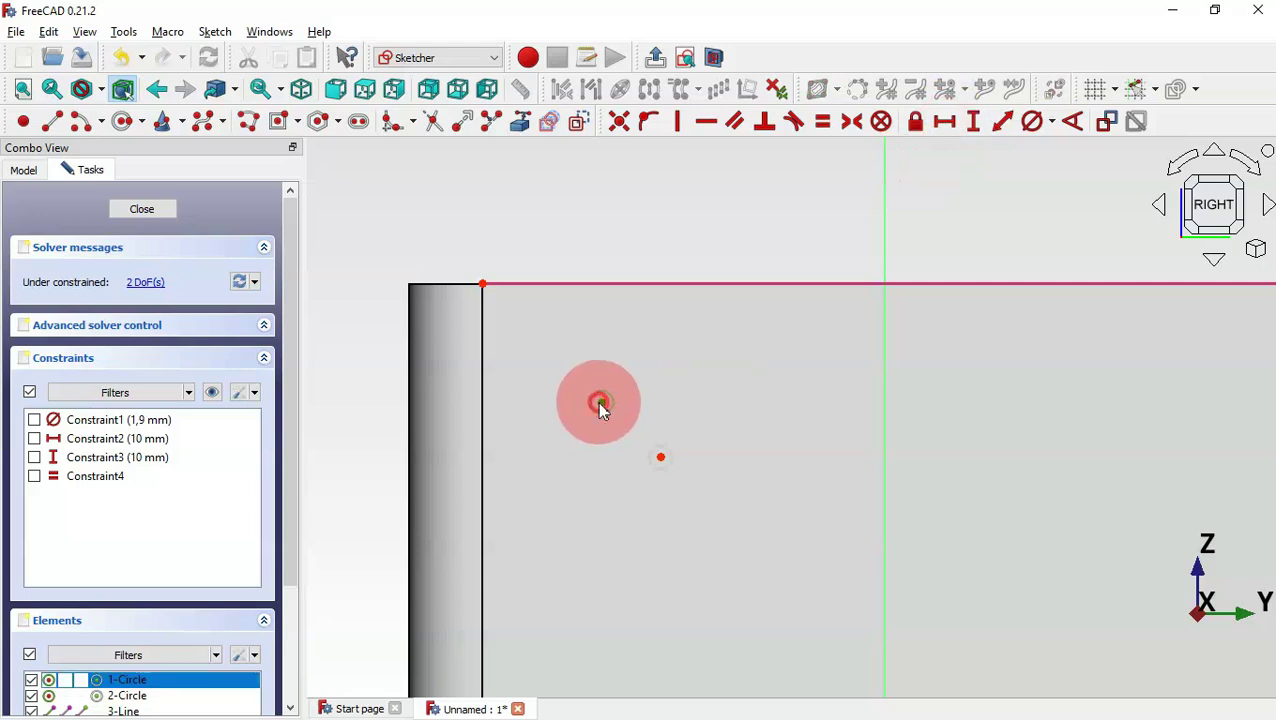
click(660, 457)
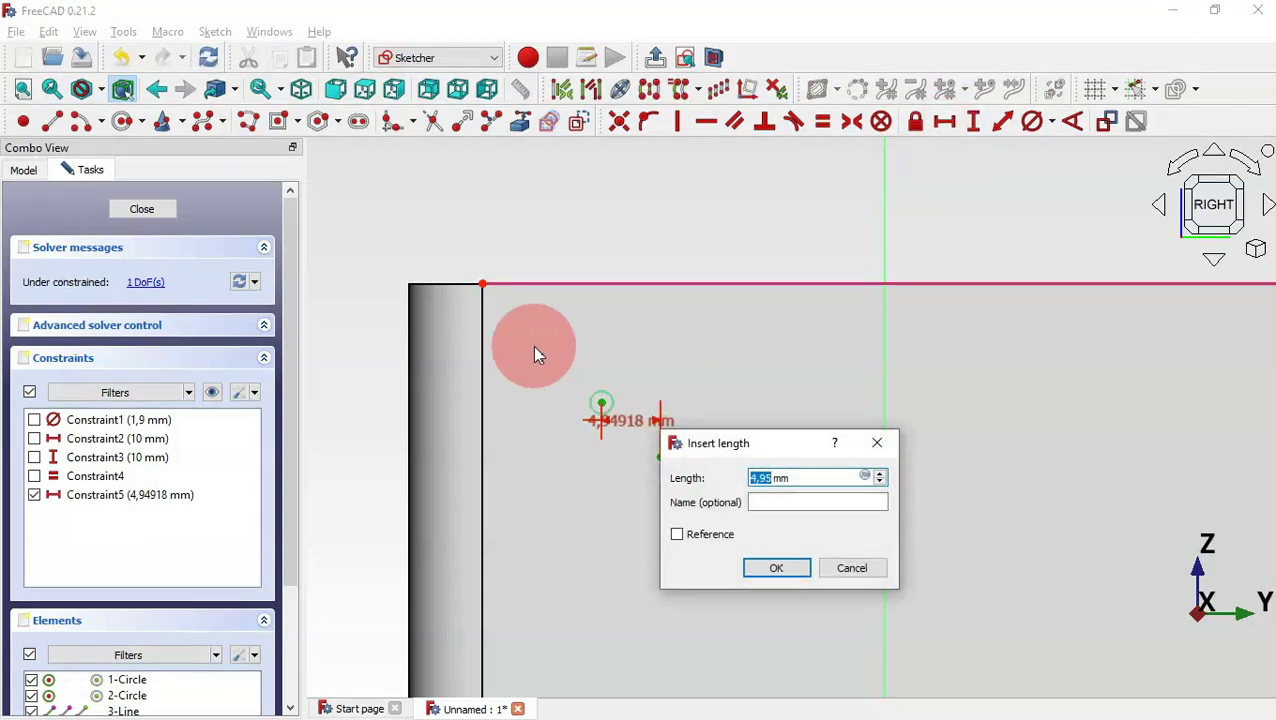
text(1.9)
key(Return)
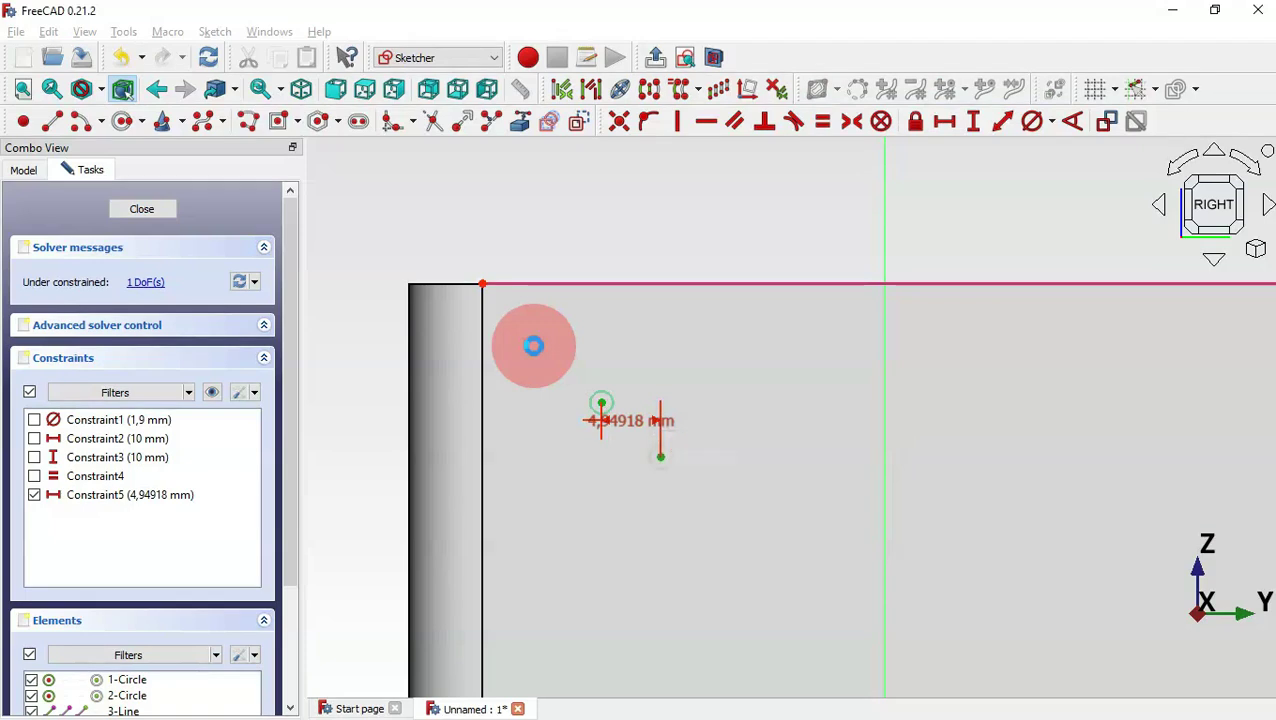
Constrain the vertical distance between the two circles' centers to 1.9 mm.
click(975, 121)
scroll(590, 455, up, 4)
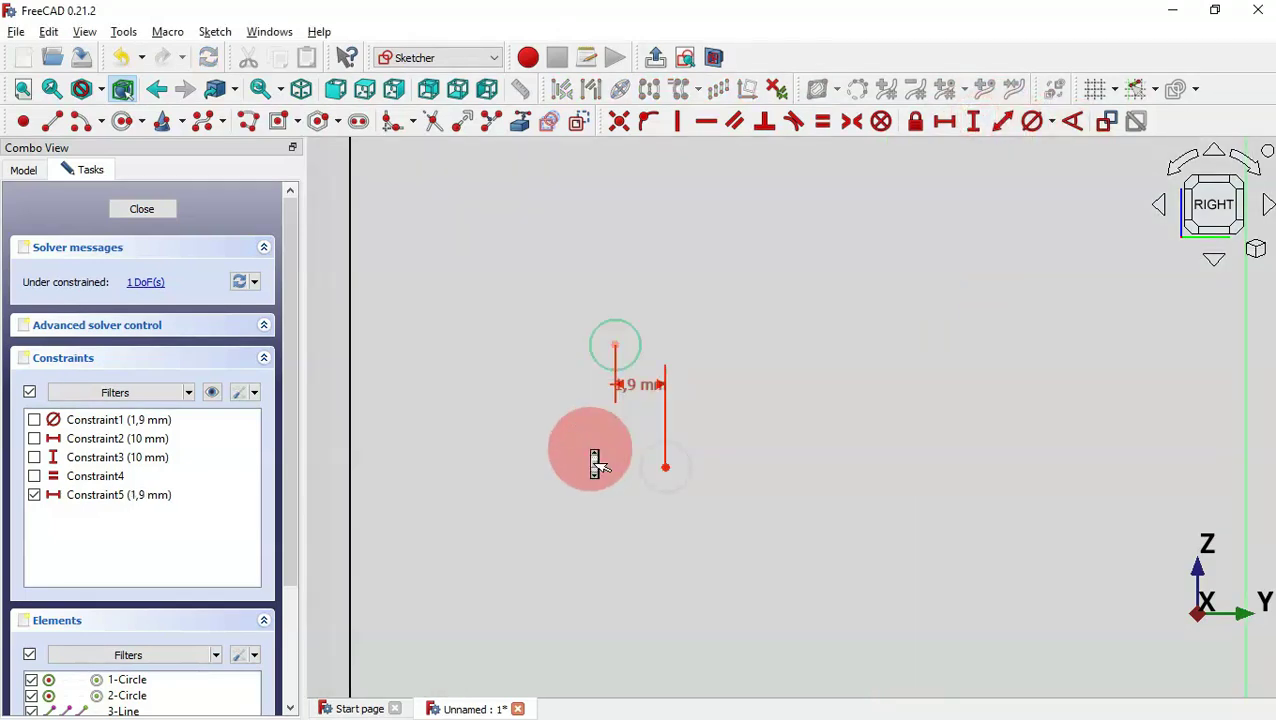
click(614, 346)
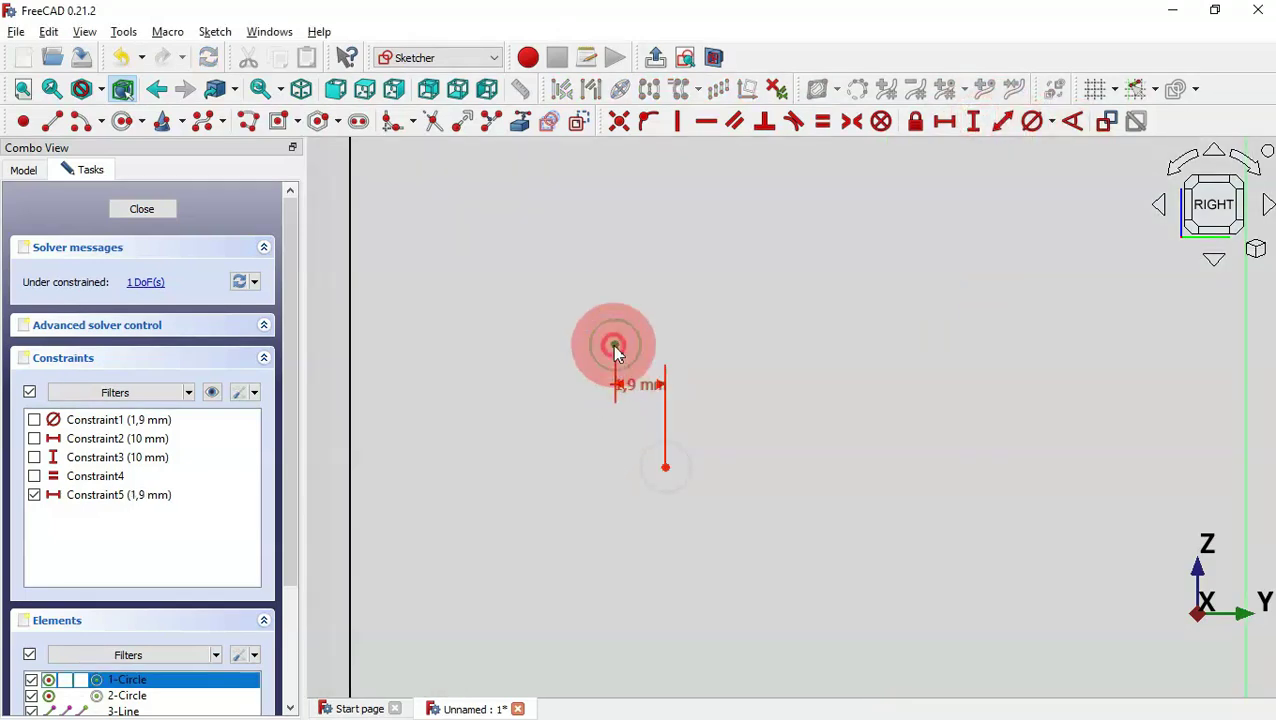
click(666, 463)
text(1,9)
key(Return)
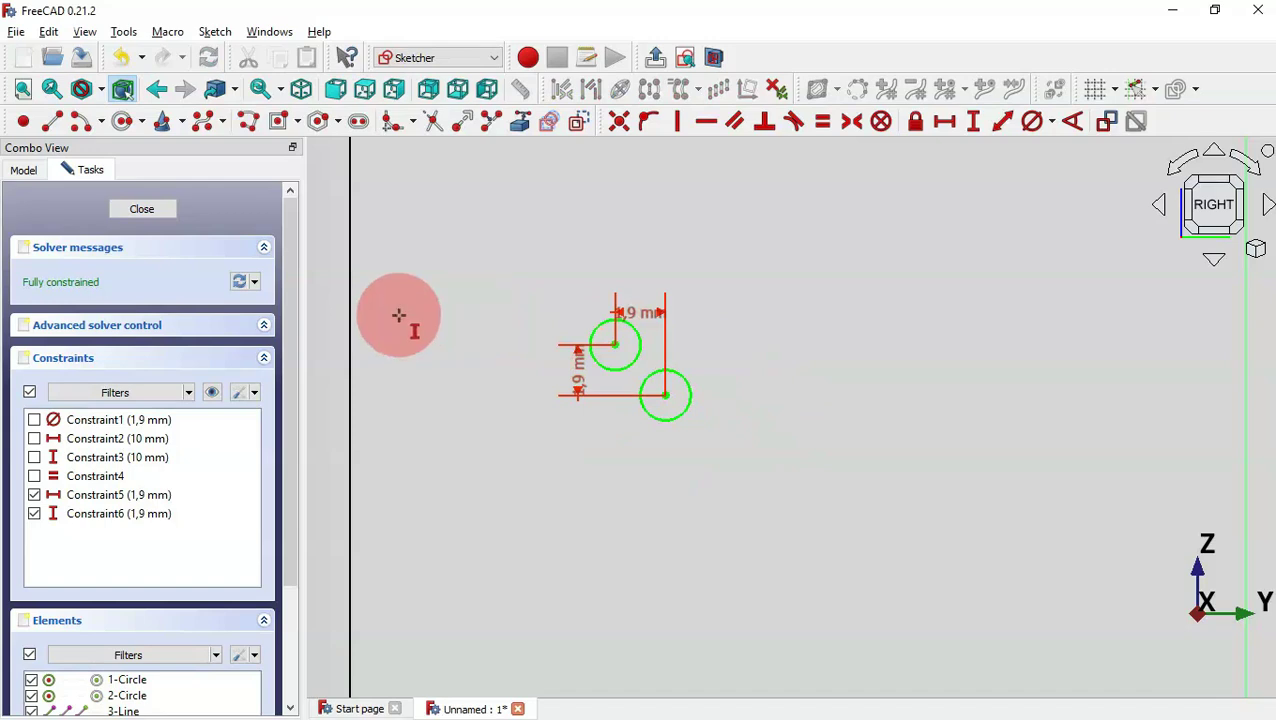
Close the sketch and cut the two circles through the connecting wall with a 5 mm Pocket.
scroll(520, 357, down, 5)
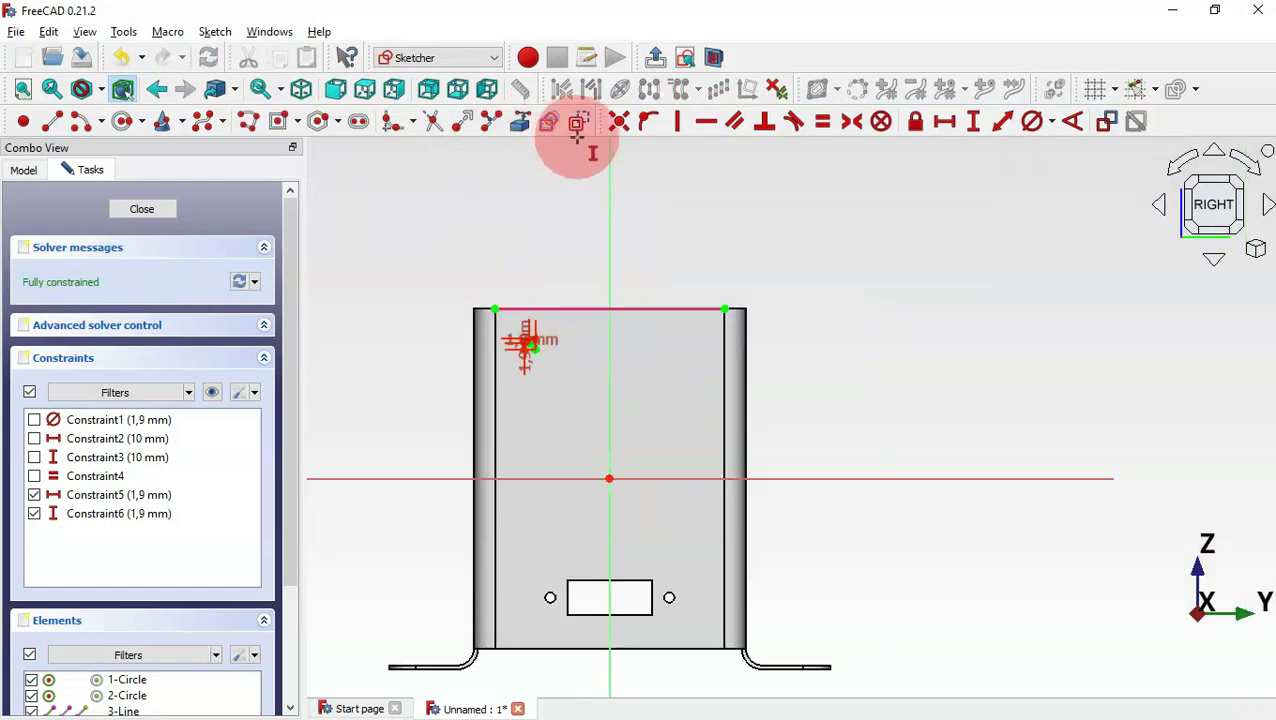
click(655, 58)
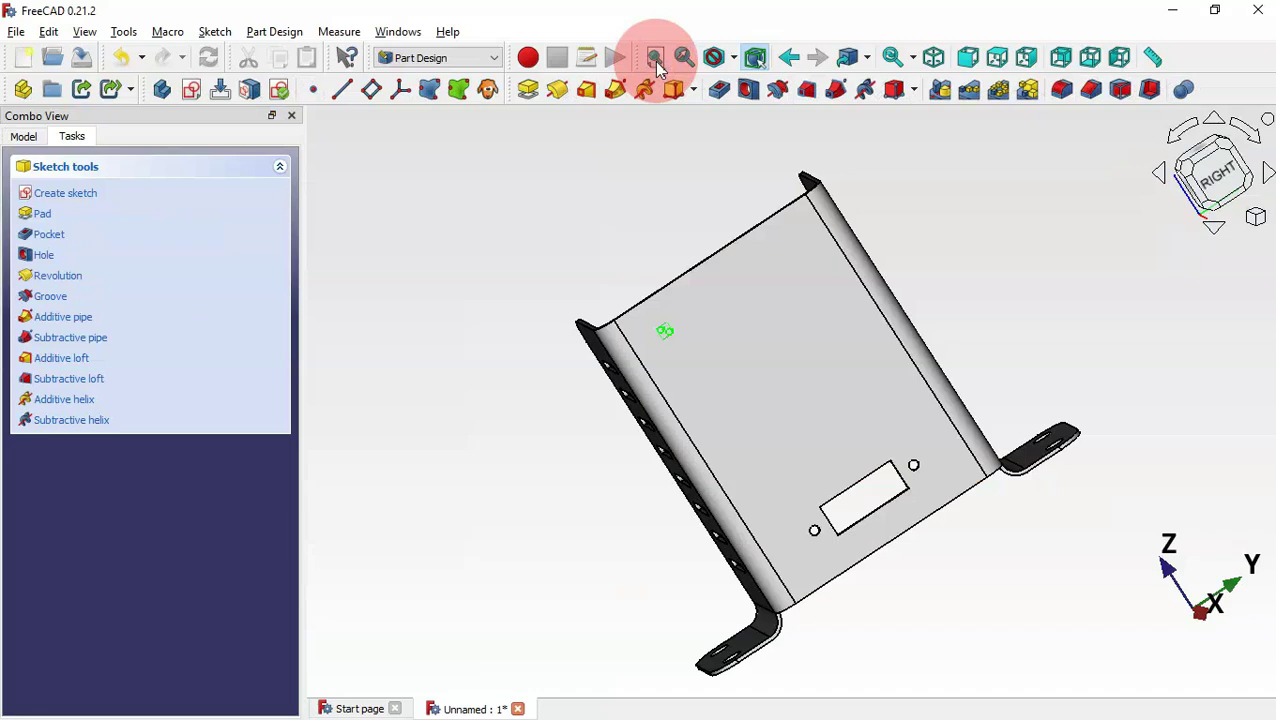
click(722, 92)
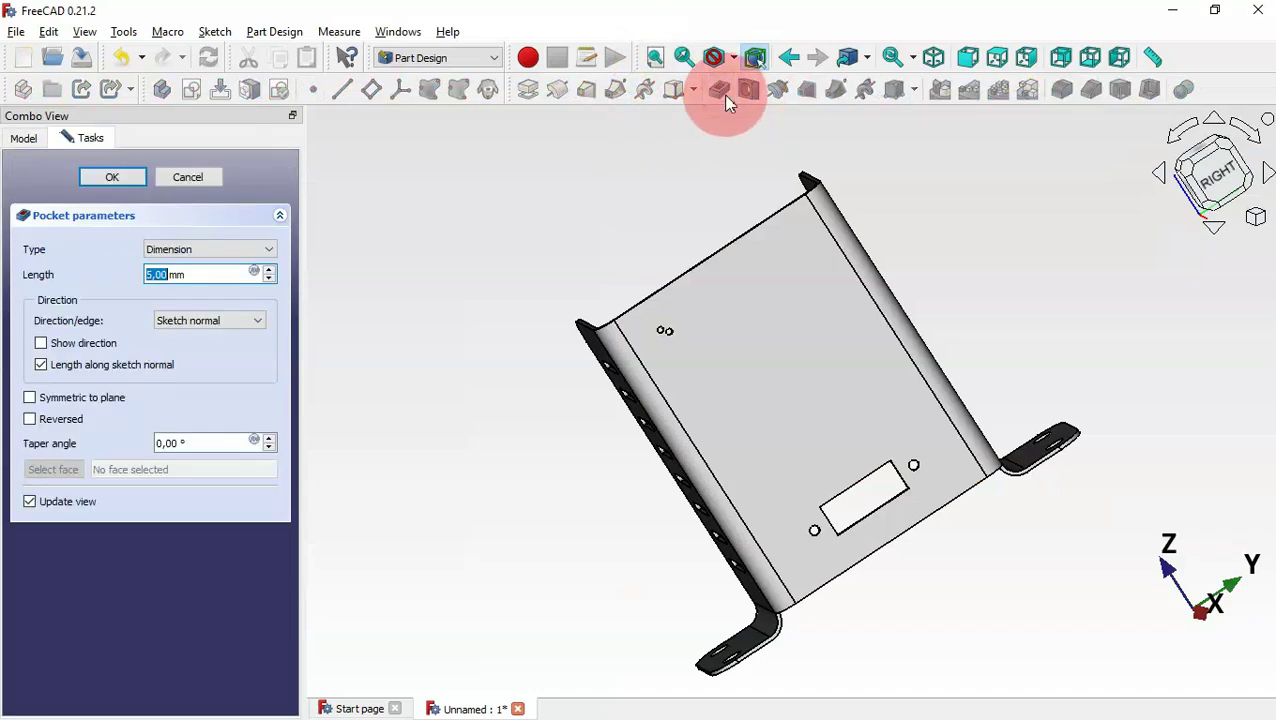
click(113, 178)
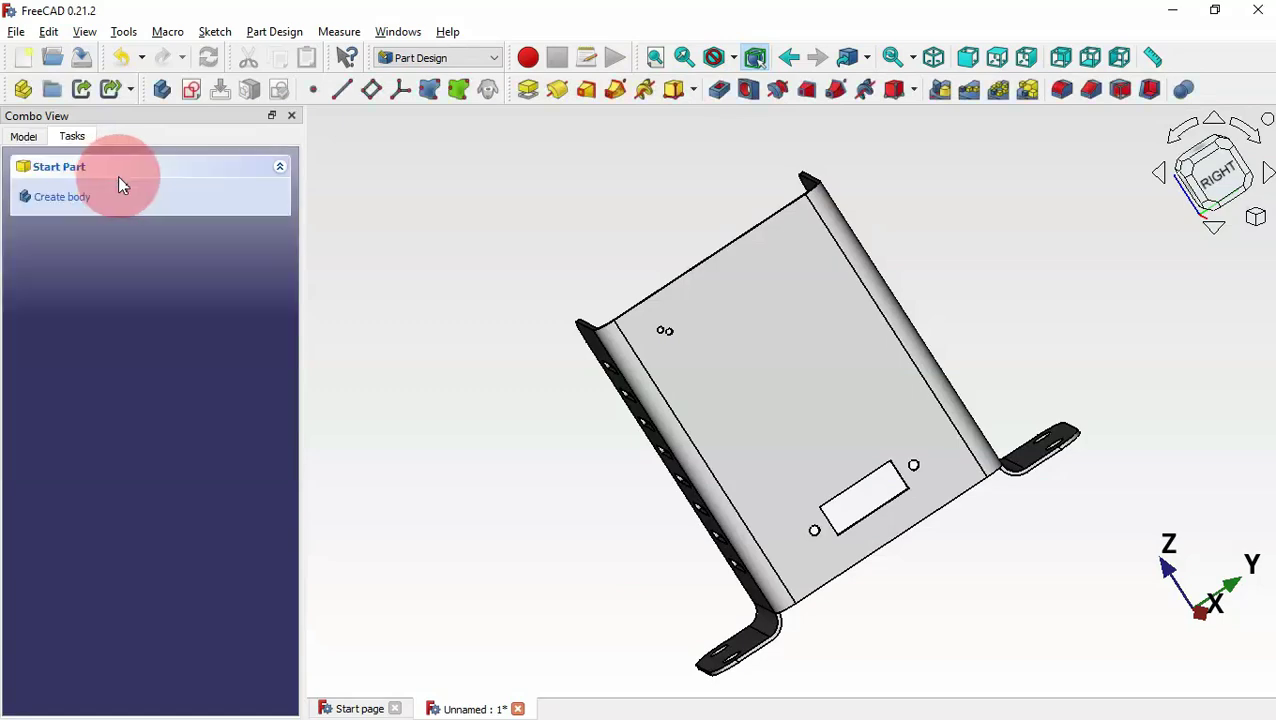
Inspect the two small holes up close and check the rows and columns of the perforation in the PDF drawing.
click(384, 228)
click(698, 362)
scroll(686, 353, up, 10)
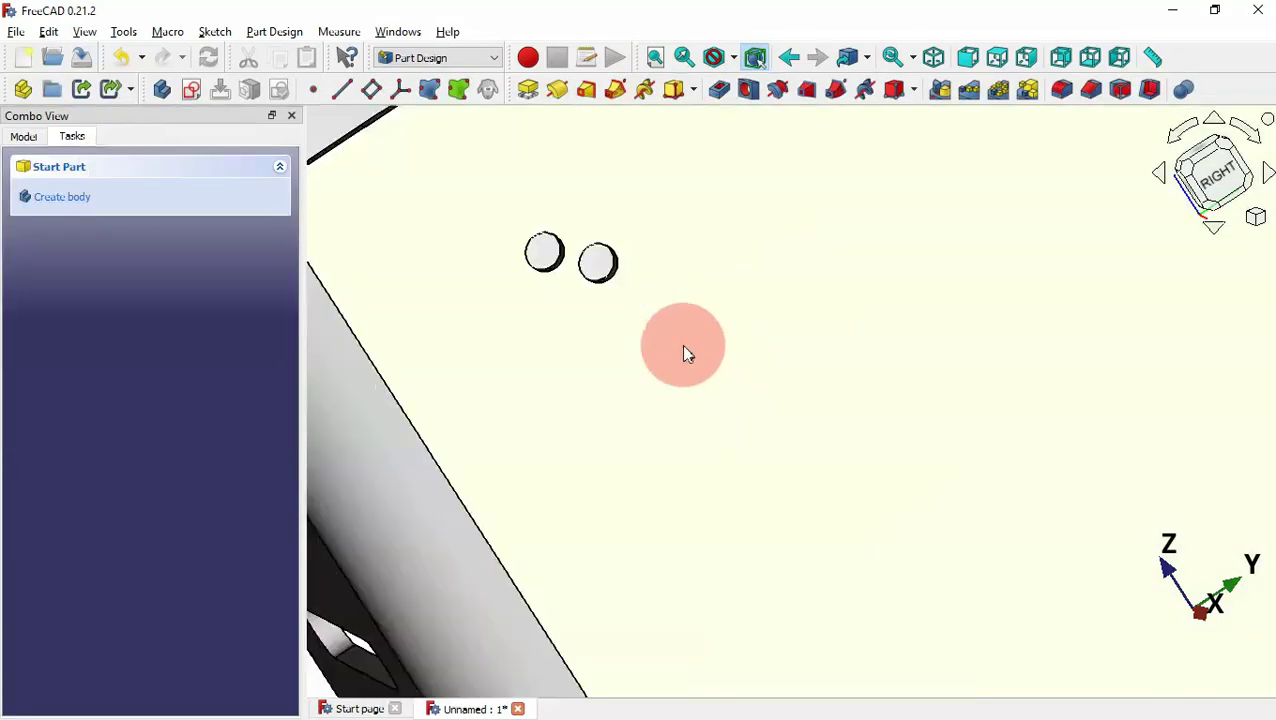
scroll(686, 345, down, 7)
key(alt+Tab)
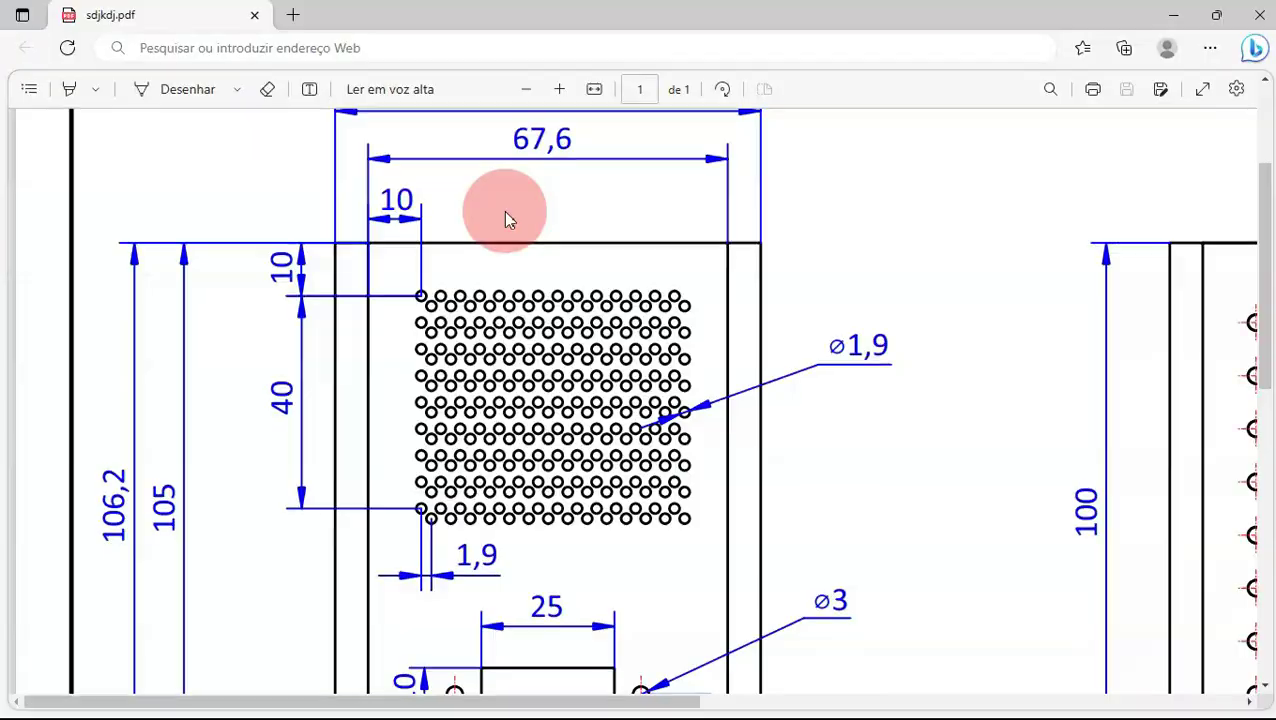
key(alt+Tab)
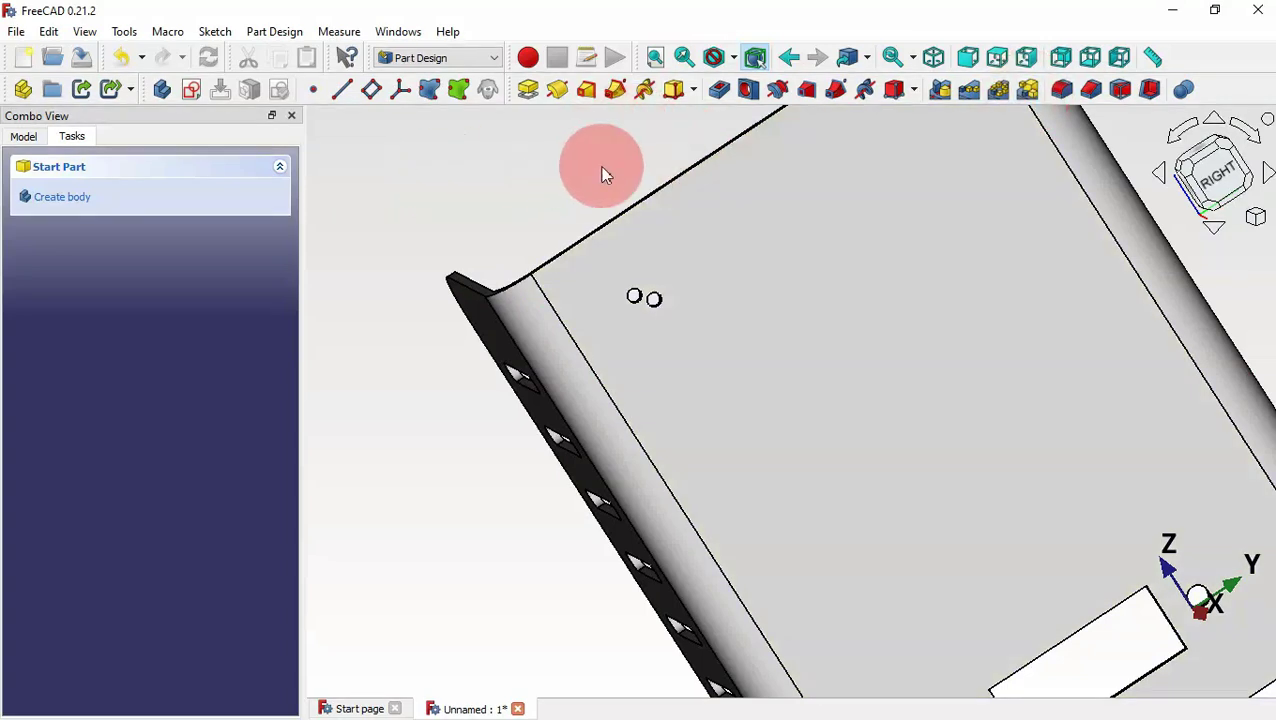
Start a MultiTransform of the two-hole pocket Pocket003.
click(24, 137)
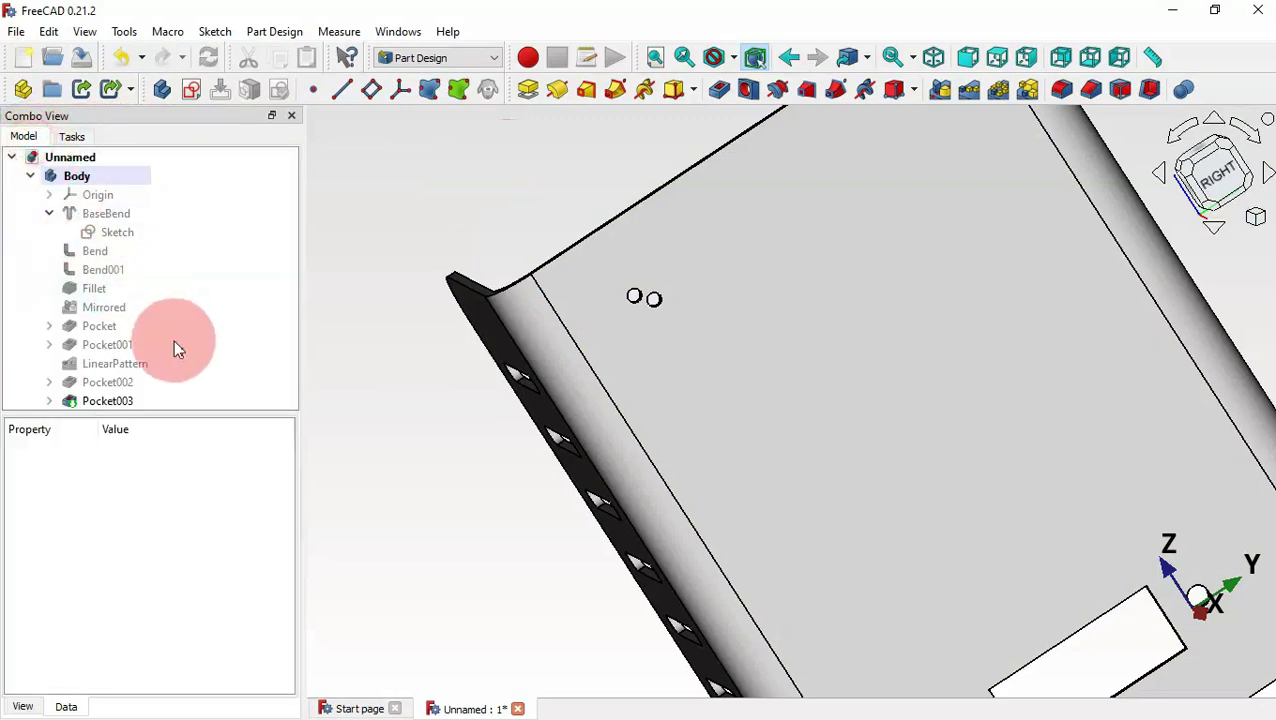
click(106, 400)
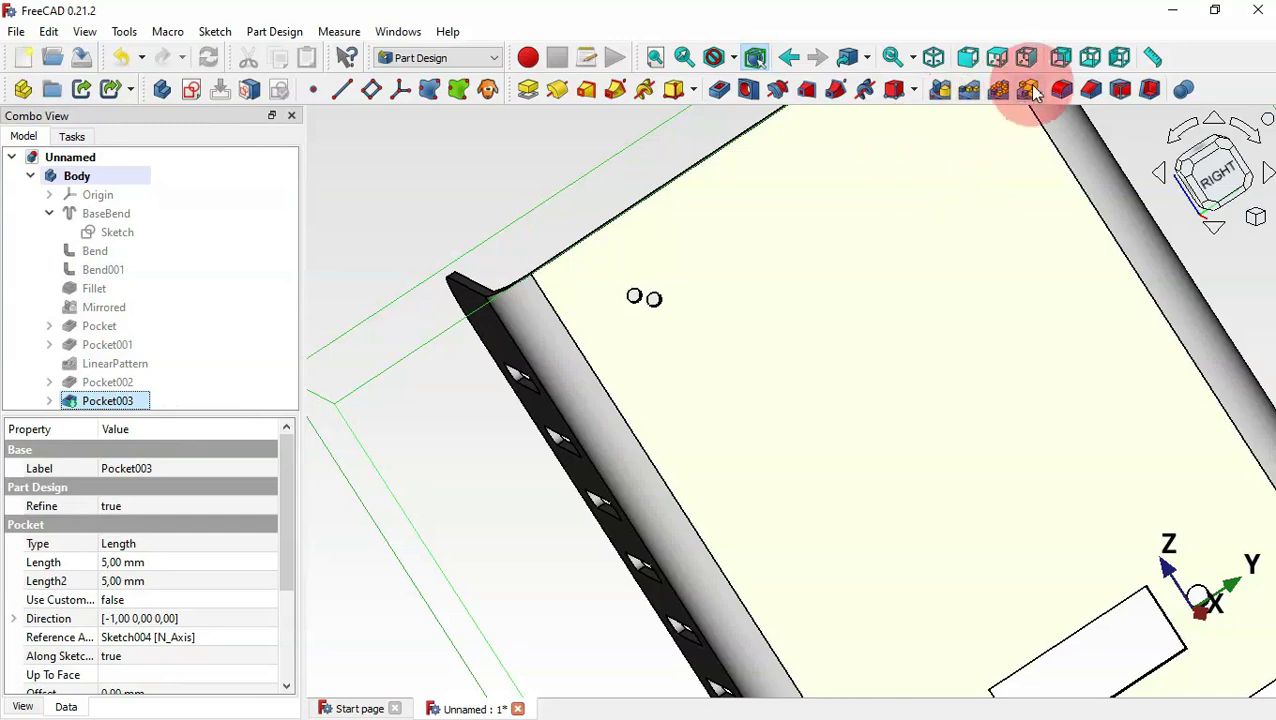
click(1030, 90)
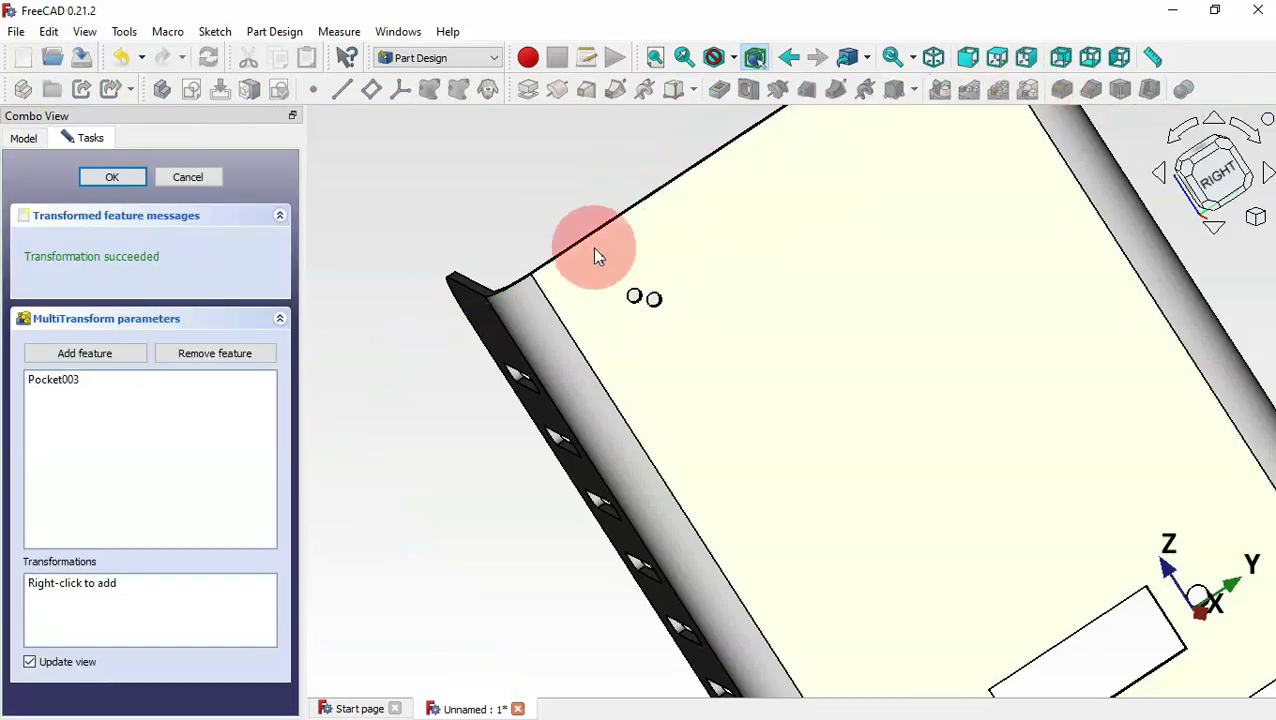
Add a linear pattern to the MultiTransform and set its direction to the base Y axis.
drag(598, 250, 547, 222)
key(0)
drag(1028, 487, 870, 482)
scroll(869, 483, up, 2)
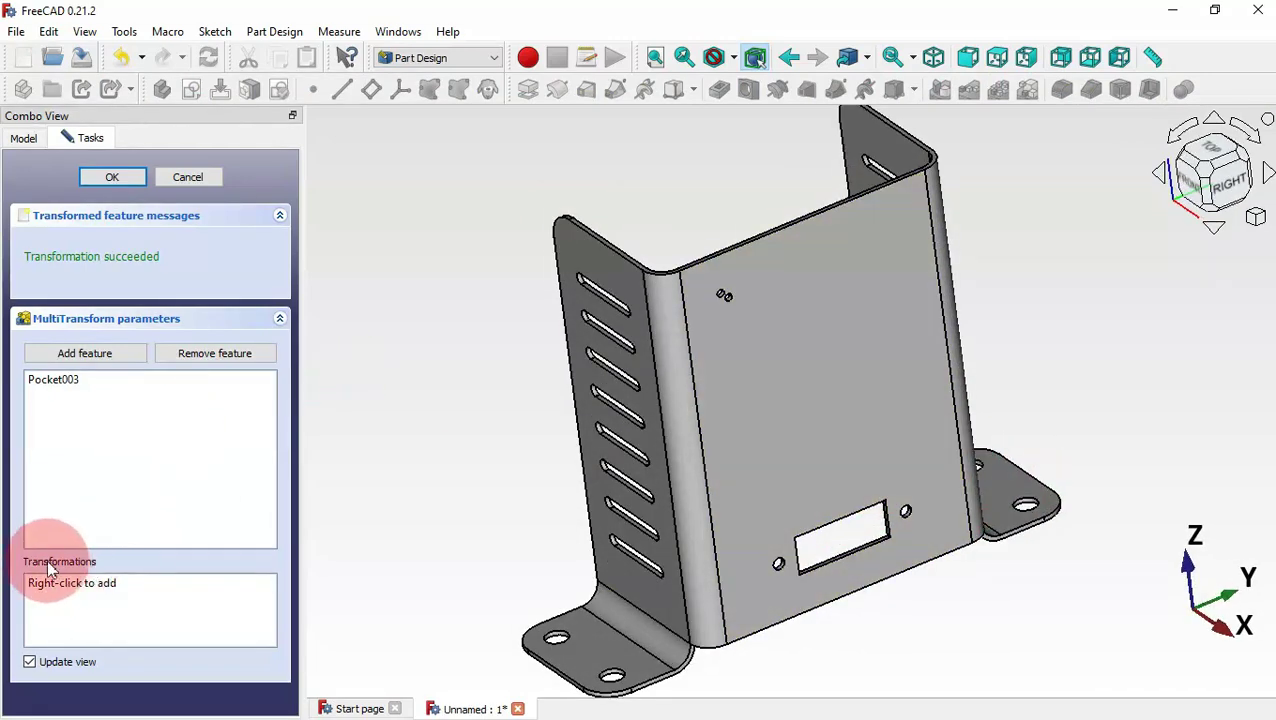
right_click(178, 612)
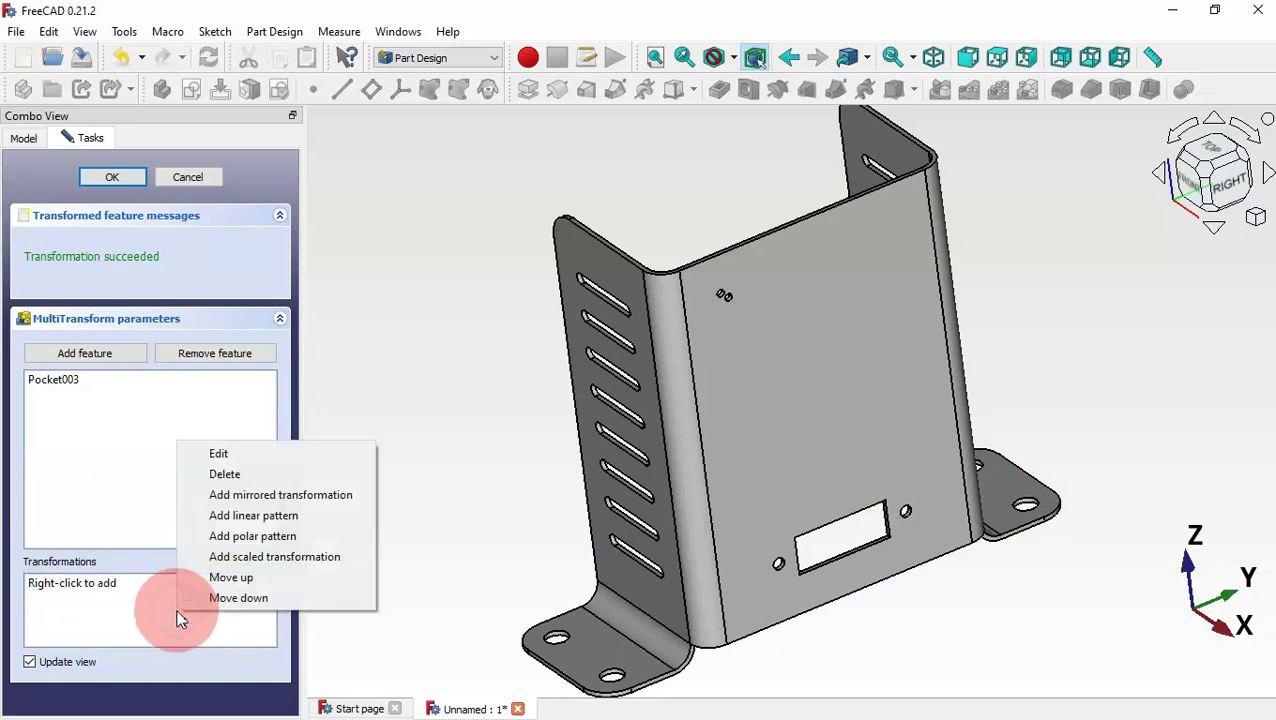
click(300, 516)
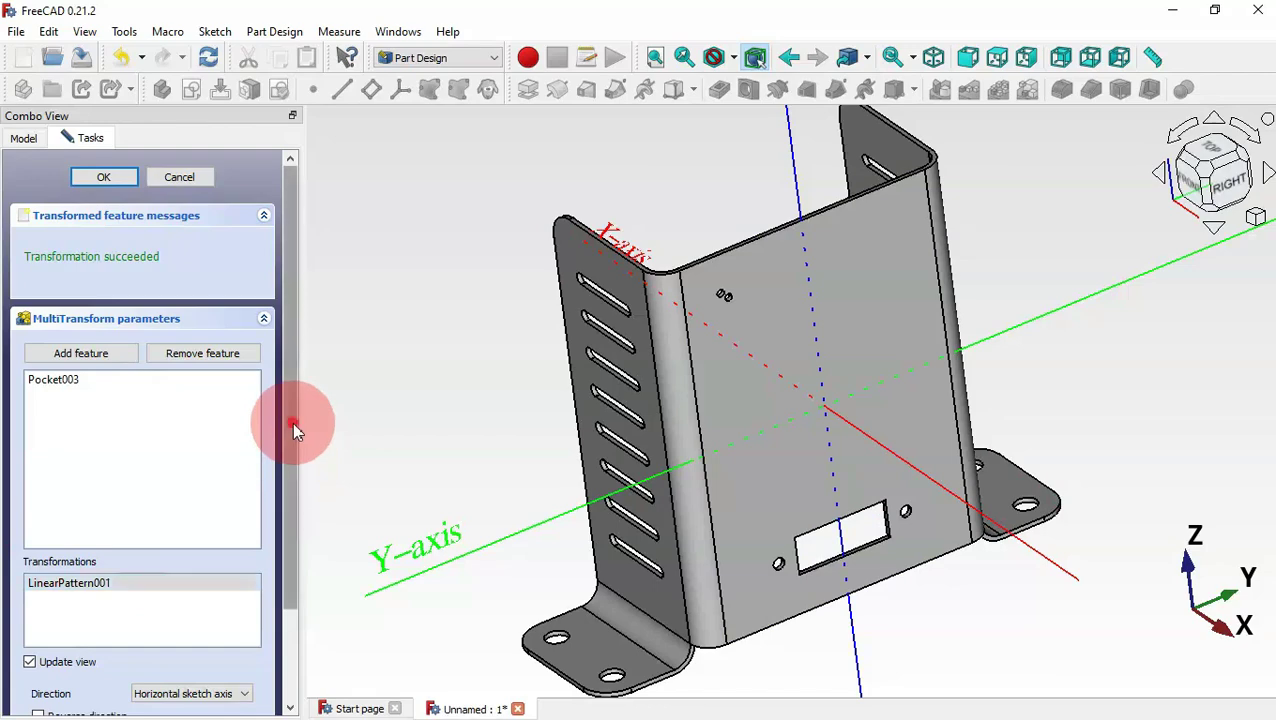
drag(292, 422, 286, 594)
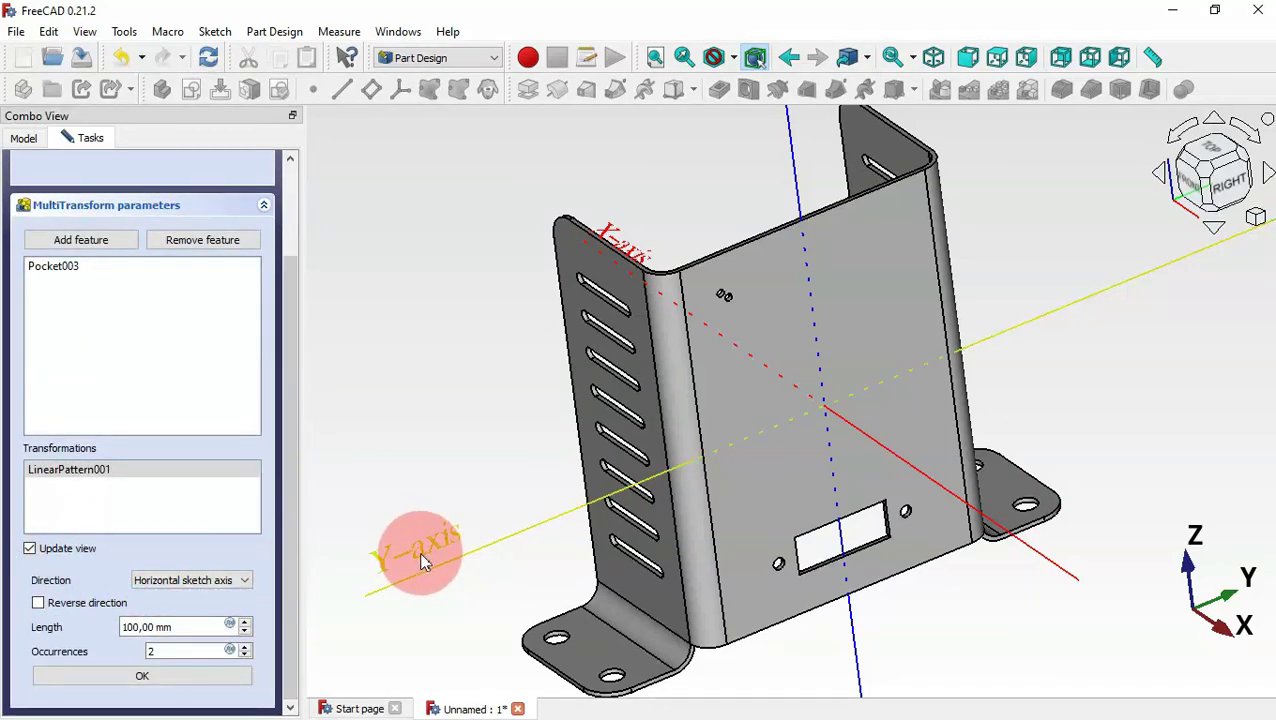
click(237, 582)
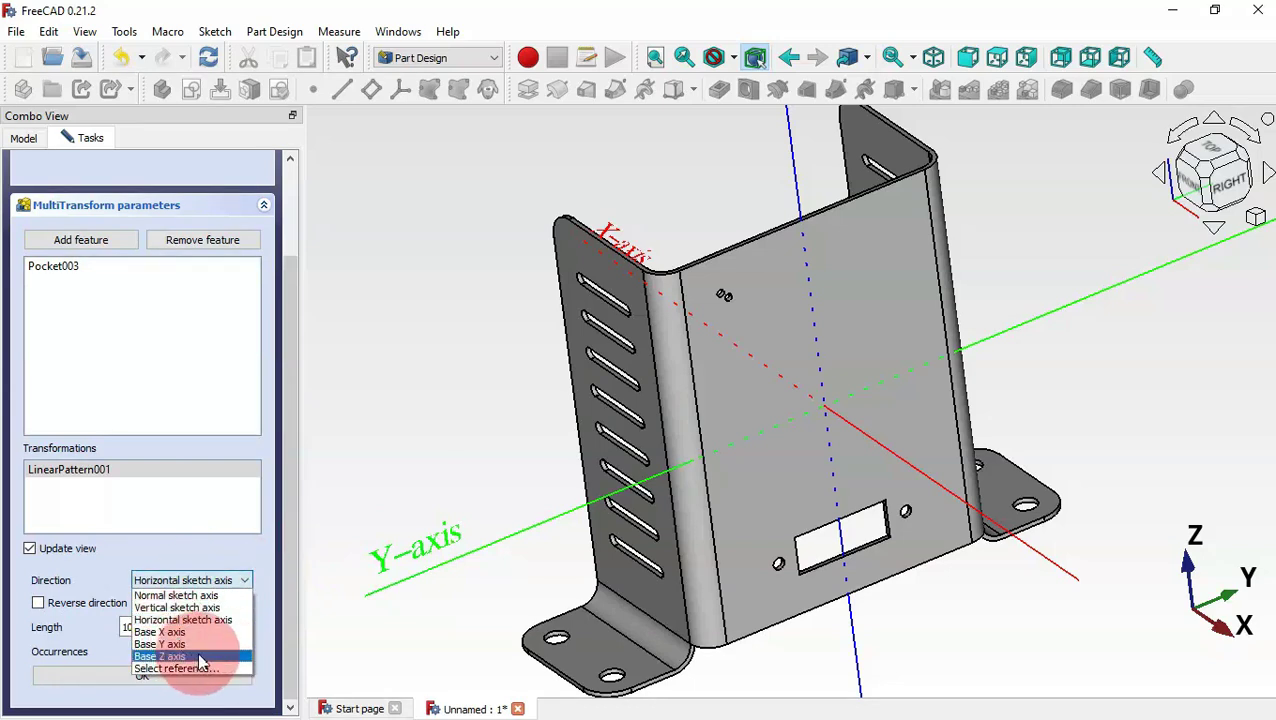
click(211, 646)
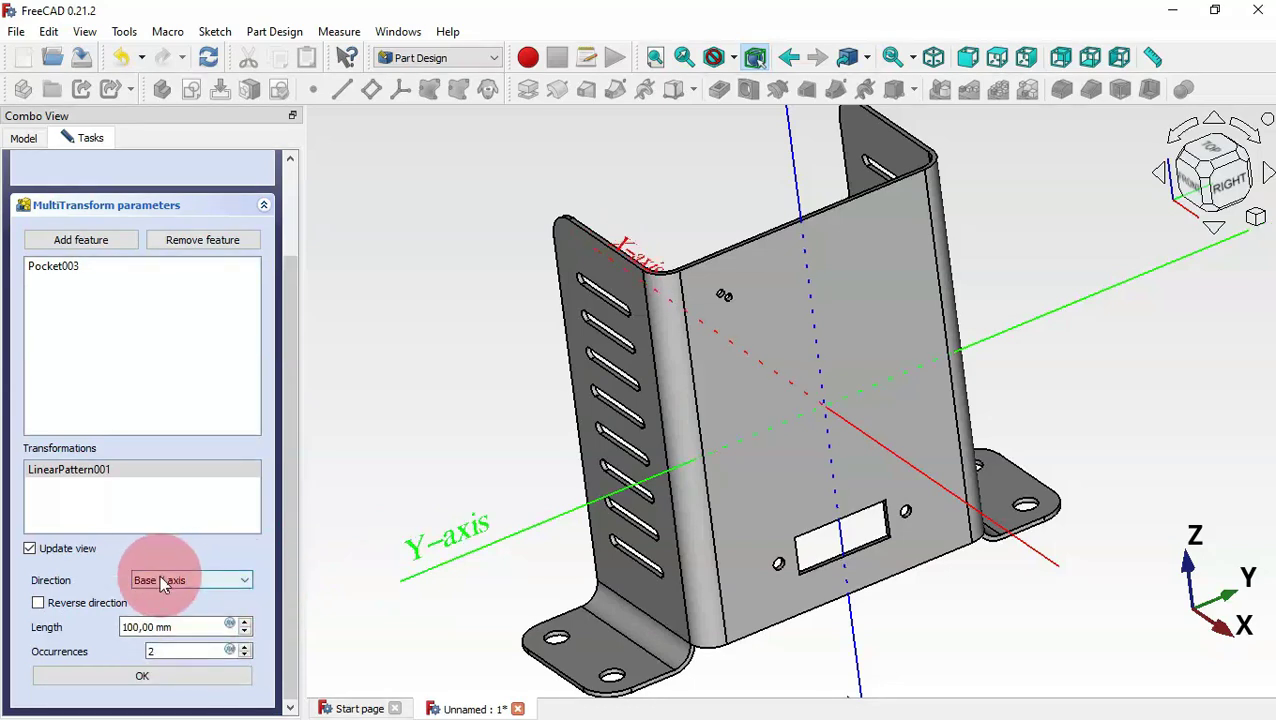
Set the length of the linear pattern along the base Y axis to 67.6-20 mm.
click(185, 627)
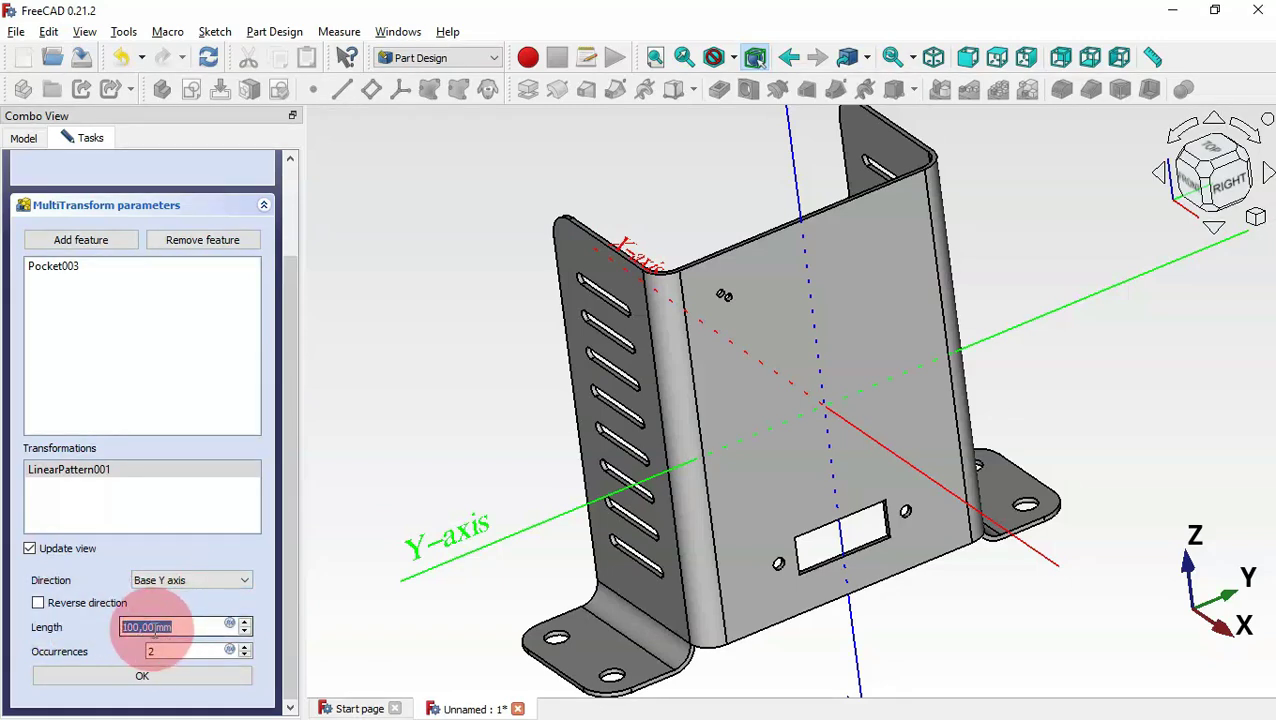
text(67.6-)
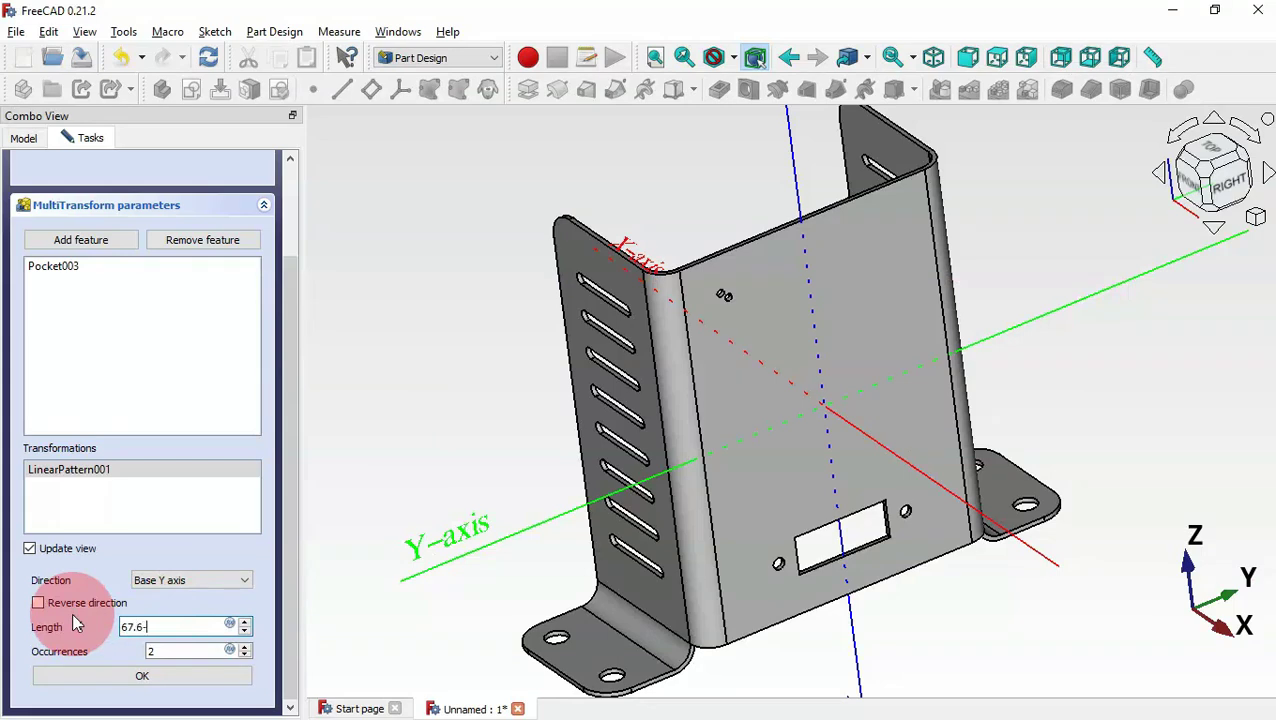
text(20)
click(500, 485)
click(467, 421)
drag(1097, 313, 1054, 307)
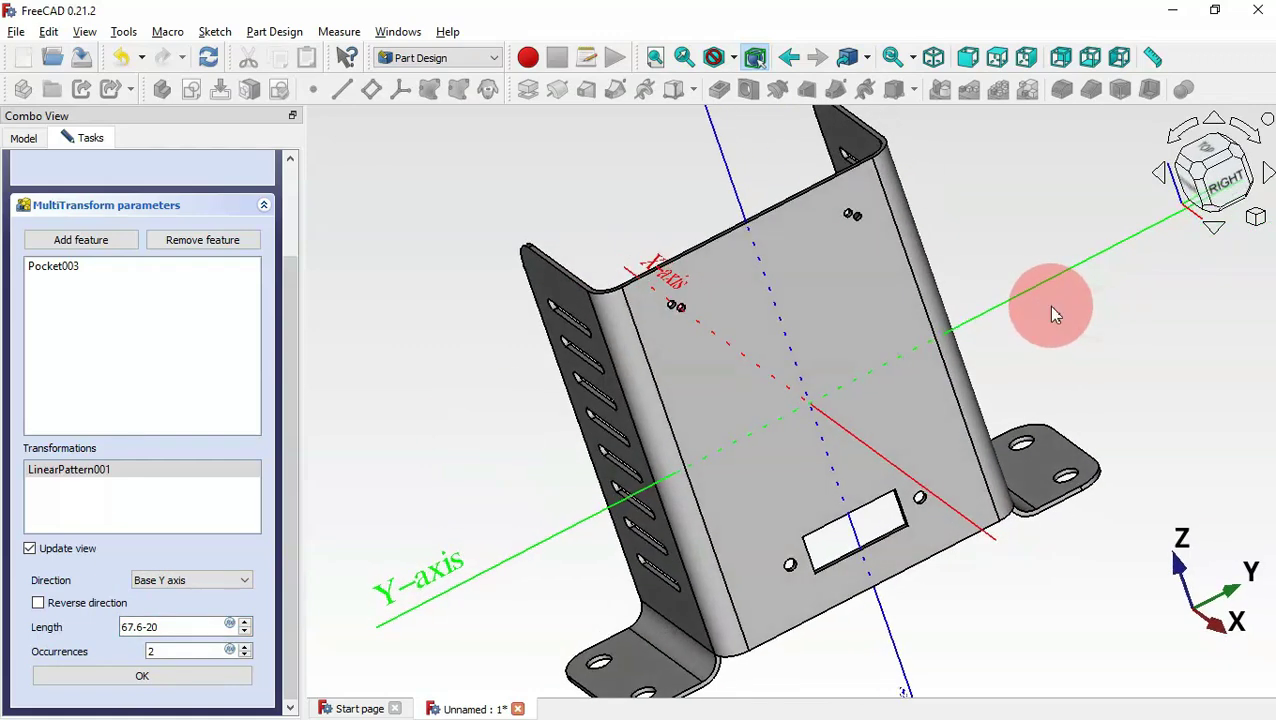
Set the Y-axis linear pattern to 14 occurrences and accept its parameters.
double_click(172, 647)
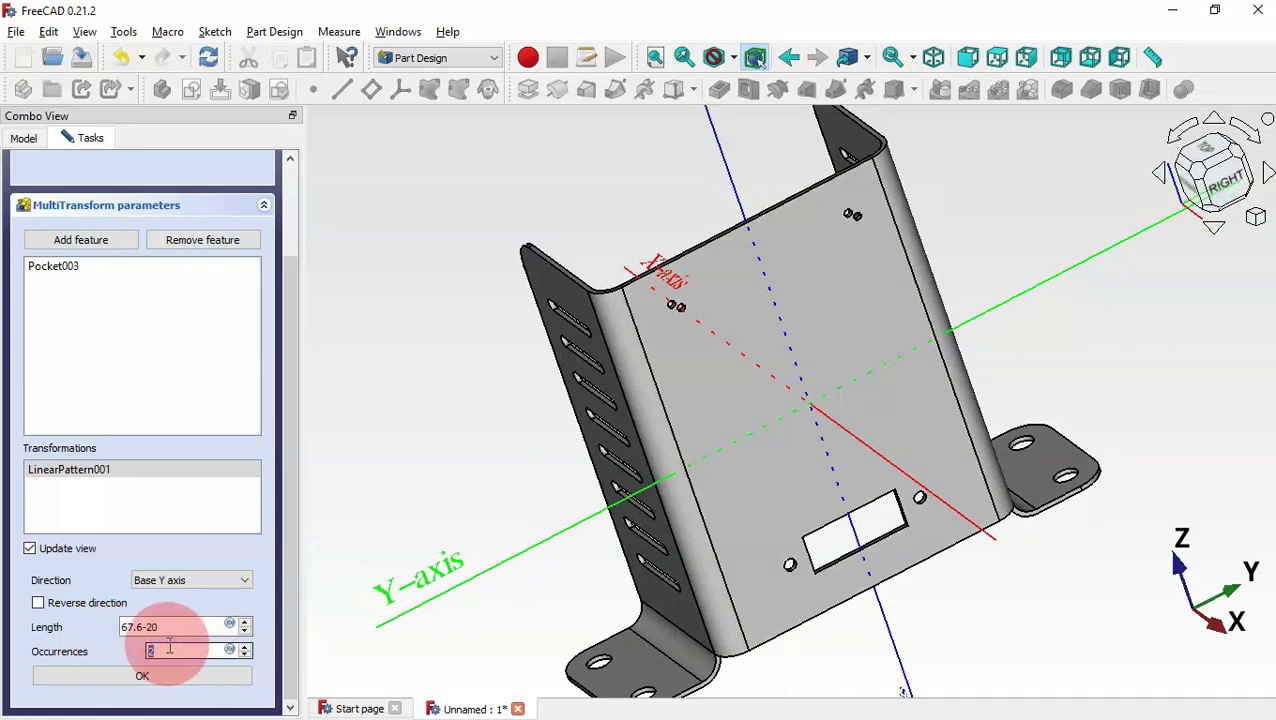
text(14)
click(502, 415)
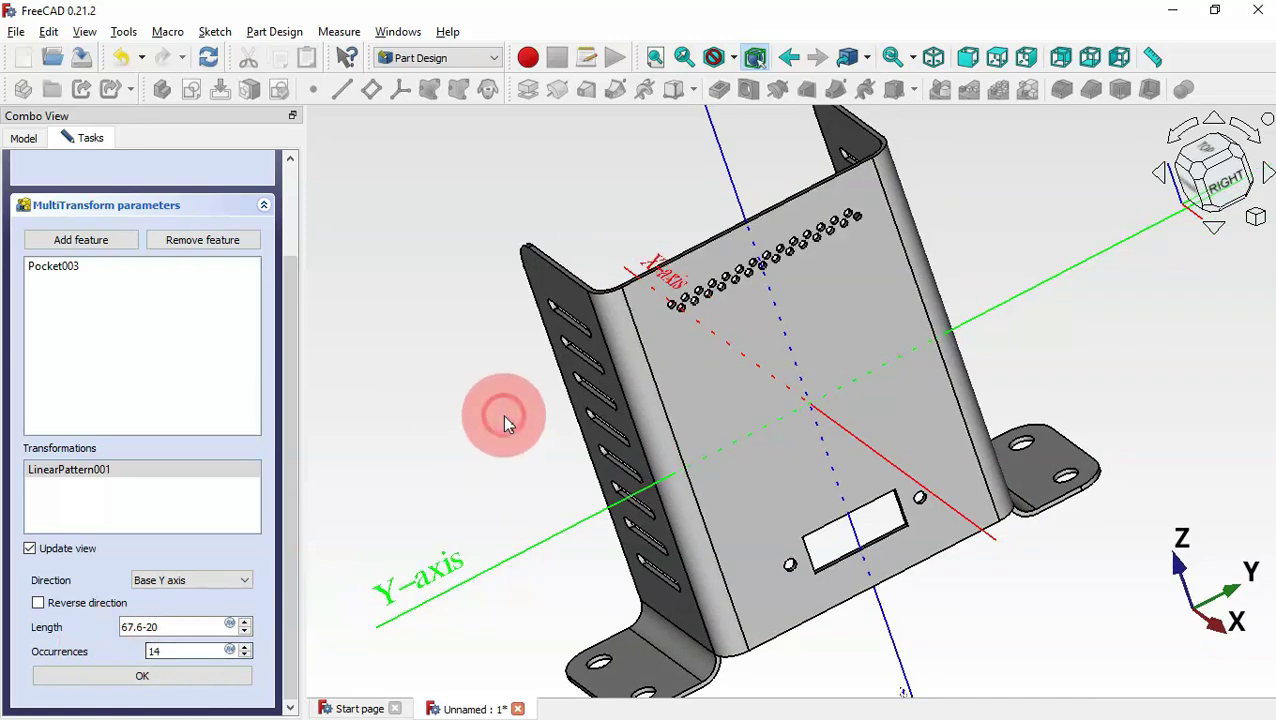
mouse_move(995, 354)
mouse_down()
mouse_move(891, 296)
mouse_move(1000, 345)
mouse_up()
click(172, 677)
Add a second linear pattern to the MultiTransform along the base Z axis with its direction reversed.
click(203, 630)
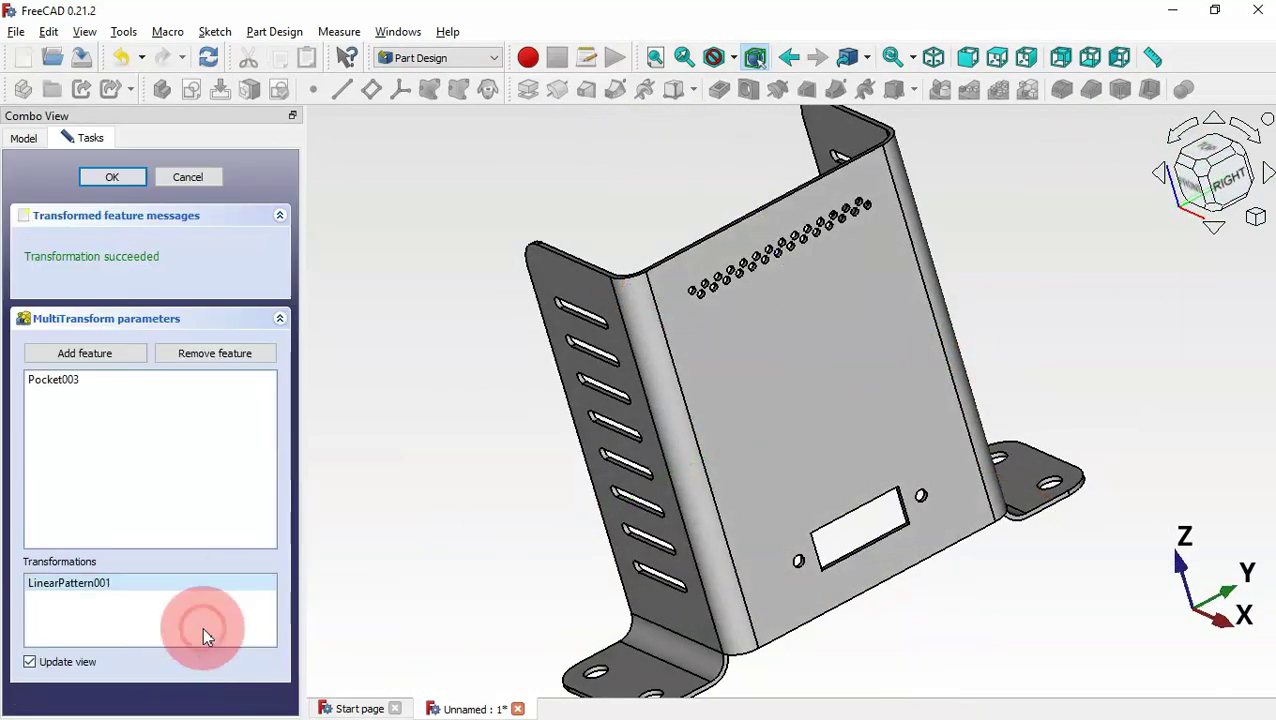
right_click(202, 627)
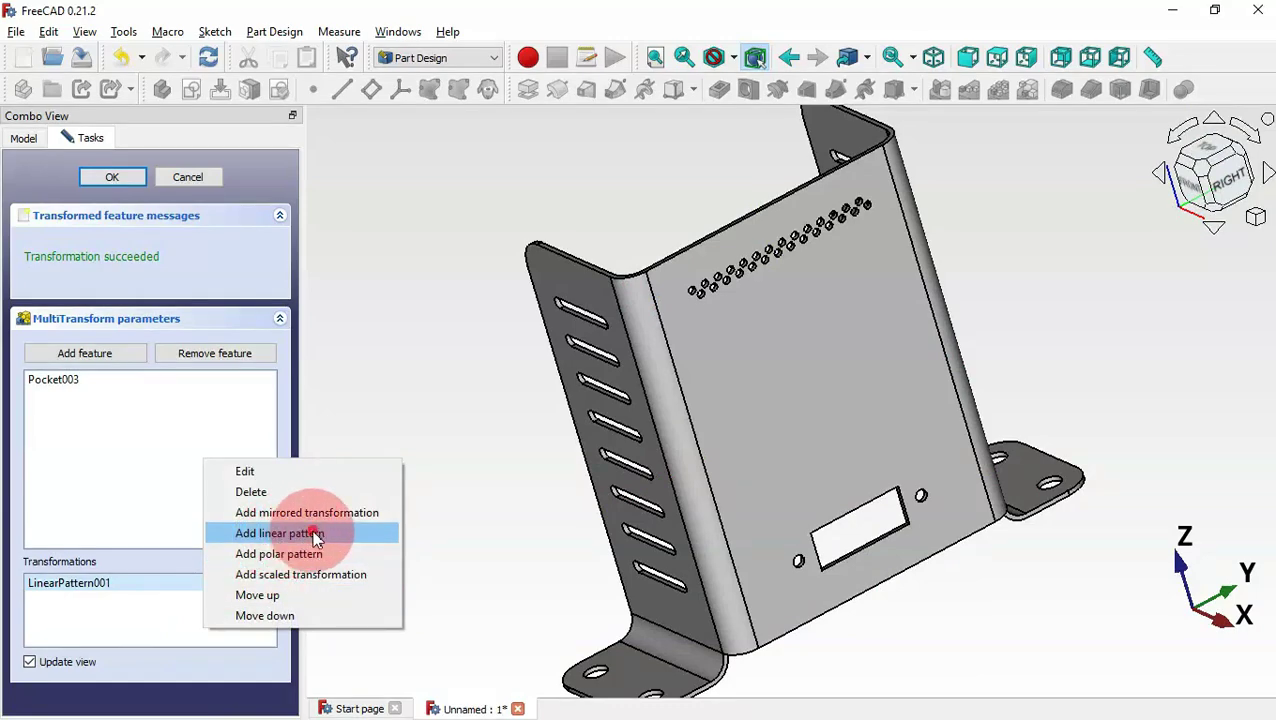
click(316, 540)
drag(286, 482, 298, 708)
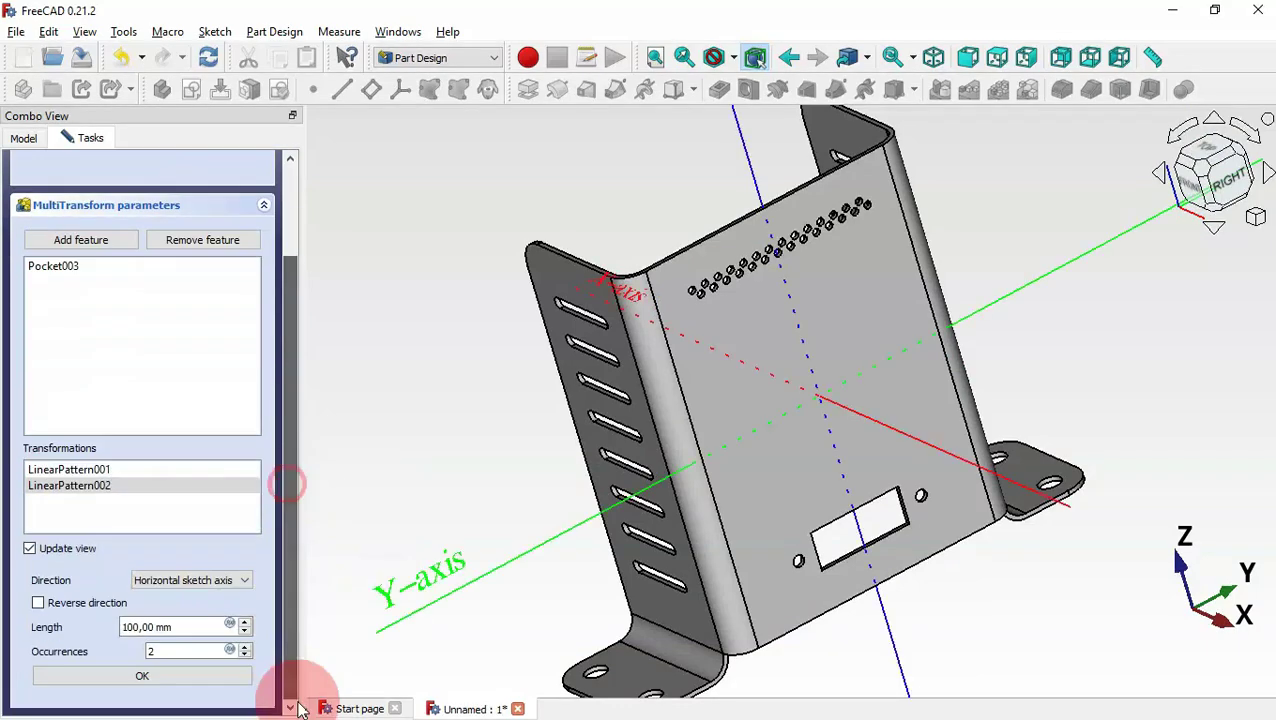
click(178, 580)
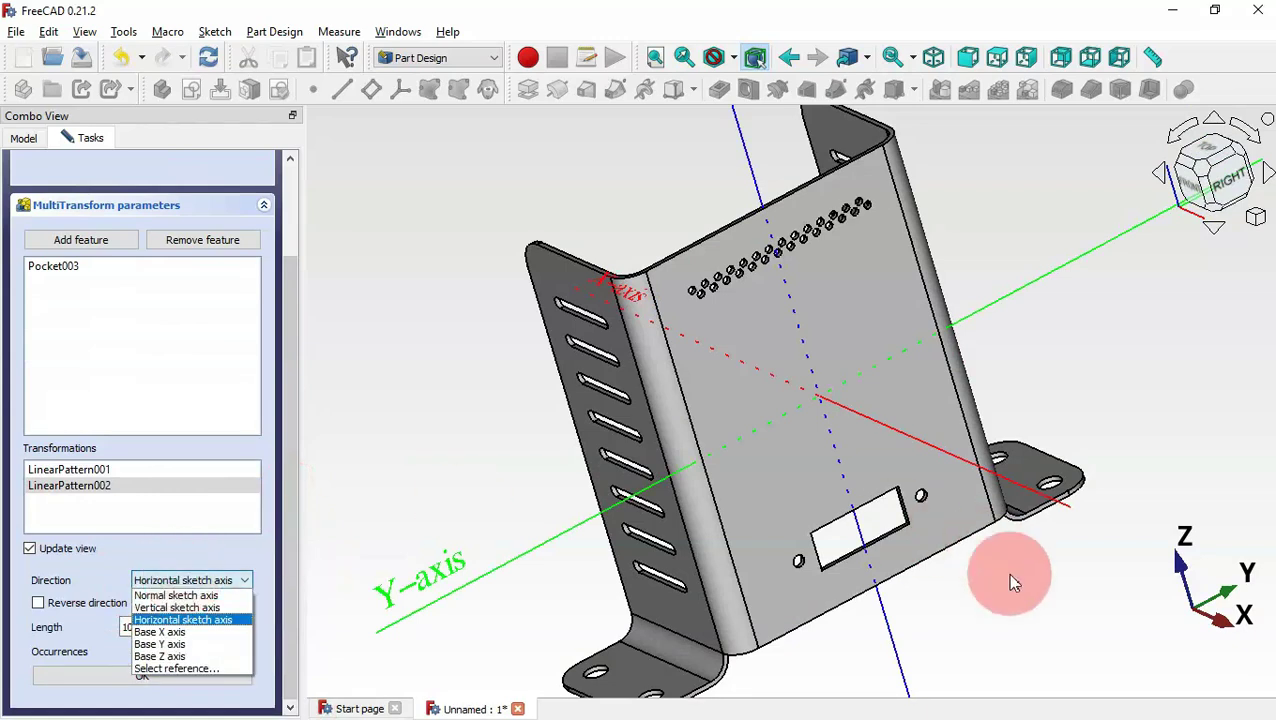
click(220, 656)
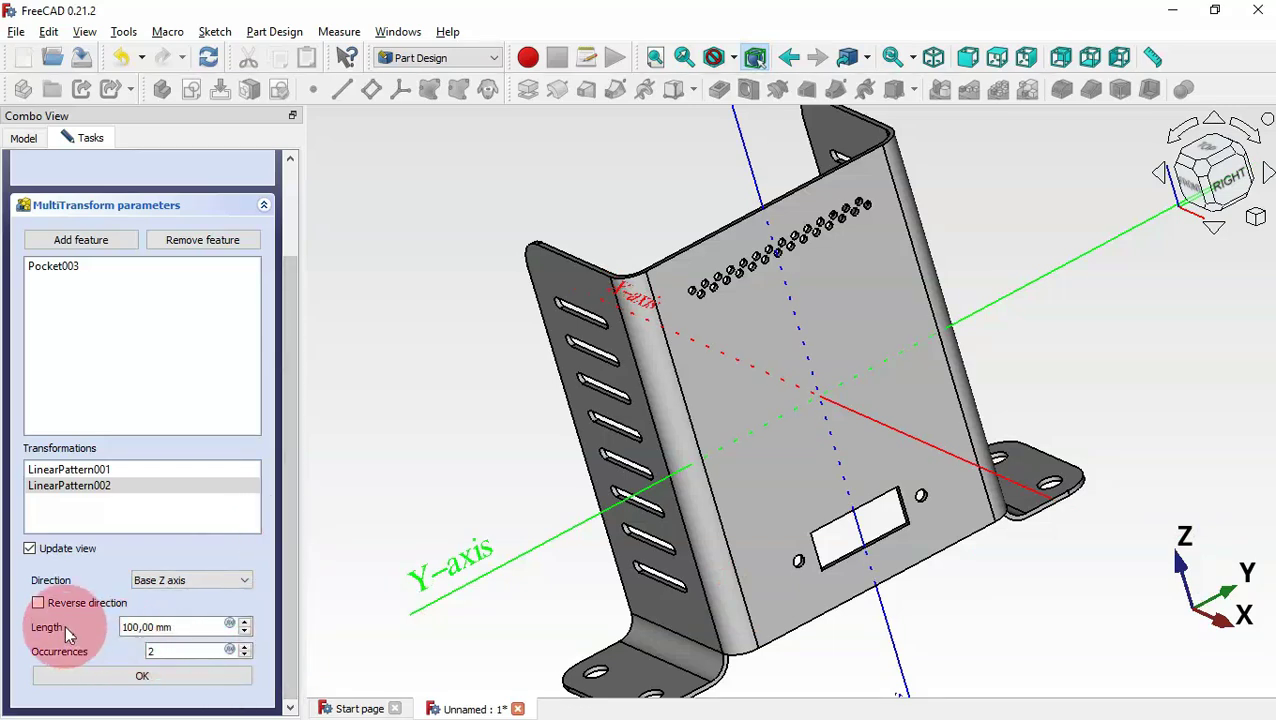
click(94, 605)
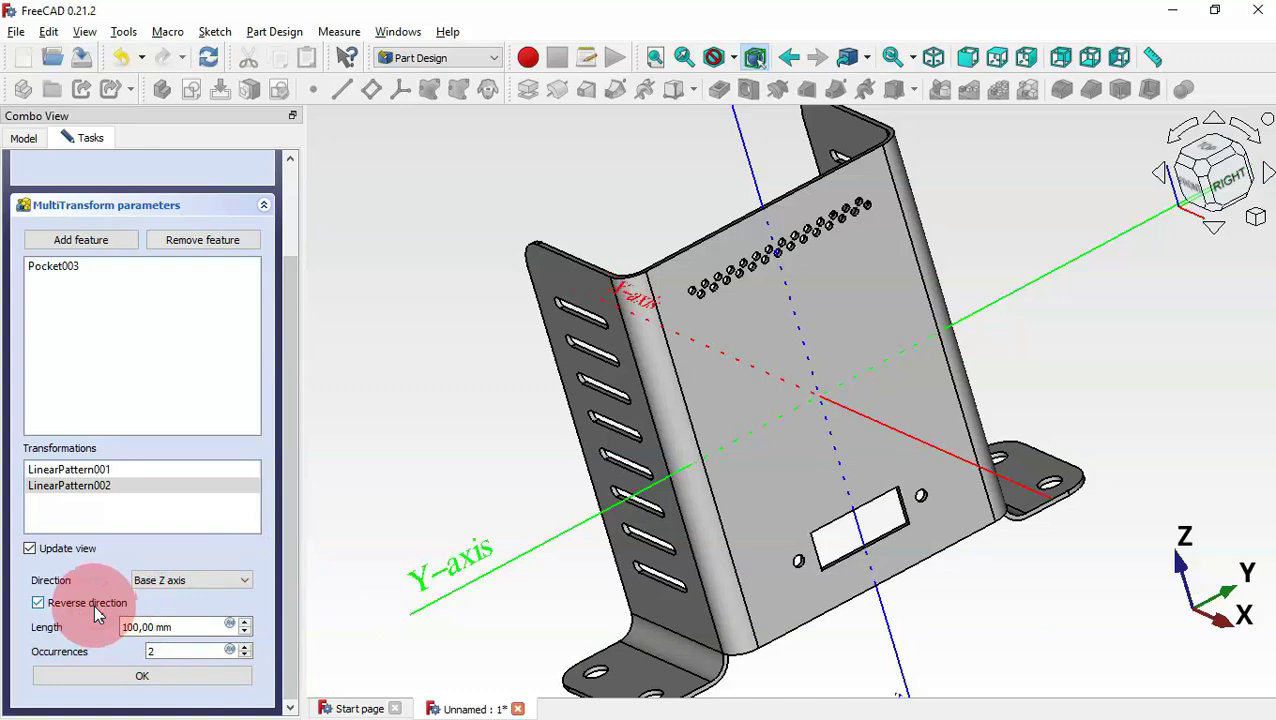
Check the perforation's height in the PDF drawing and set the Z-axis pattern's length to 40 mm.
drag(176, 627, 86, 627)
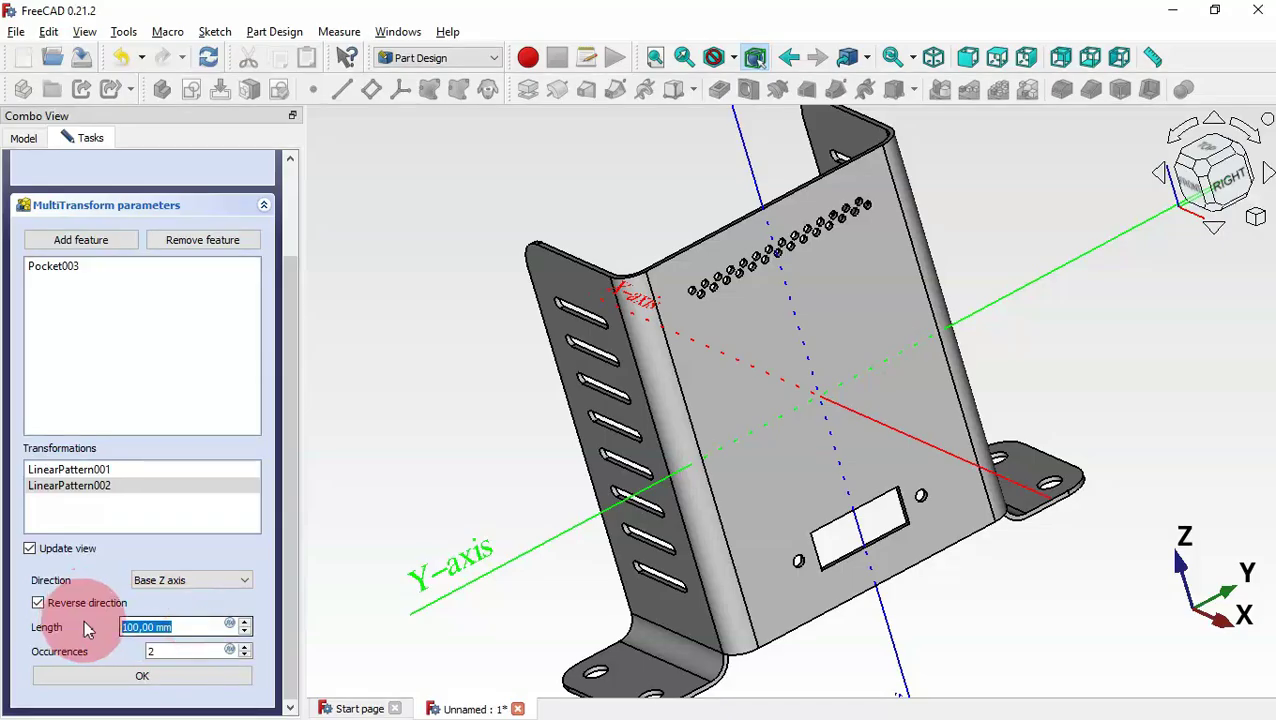
key(alt+Tab)
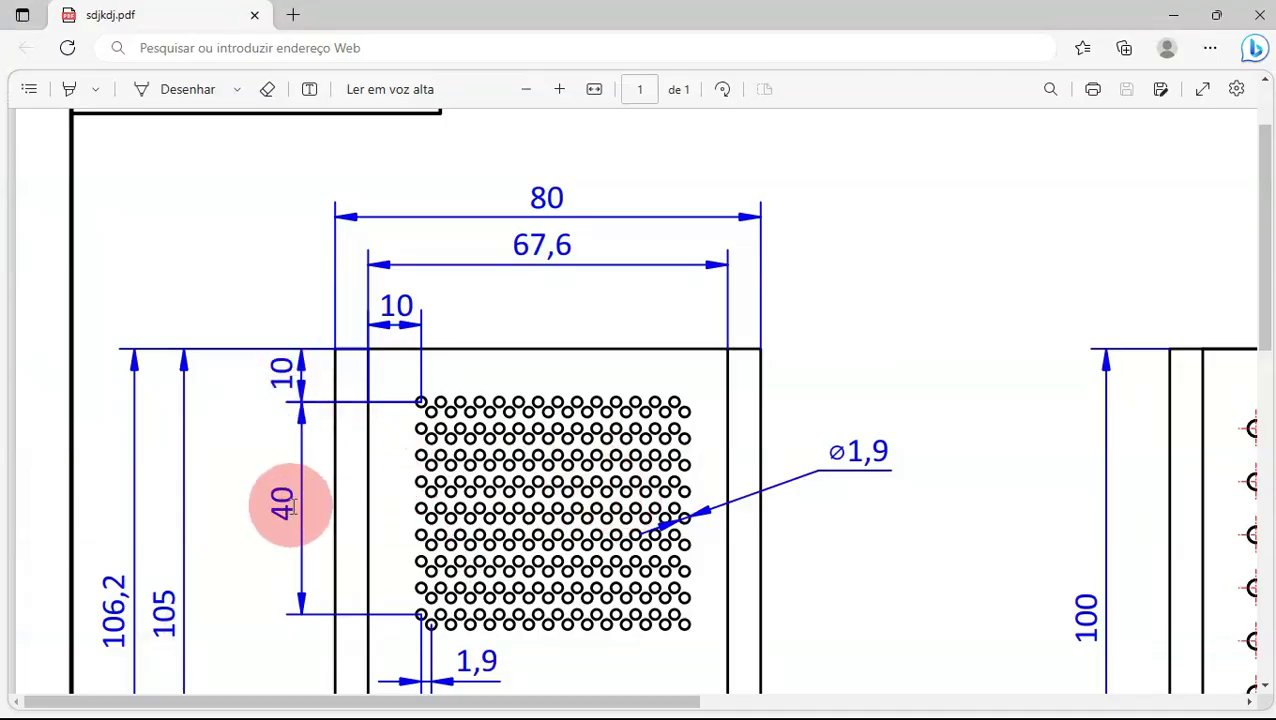
key(alt+Tab)
text(40)
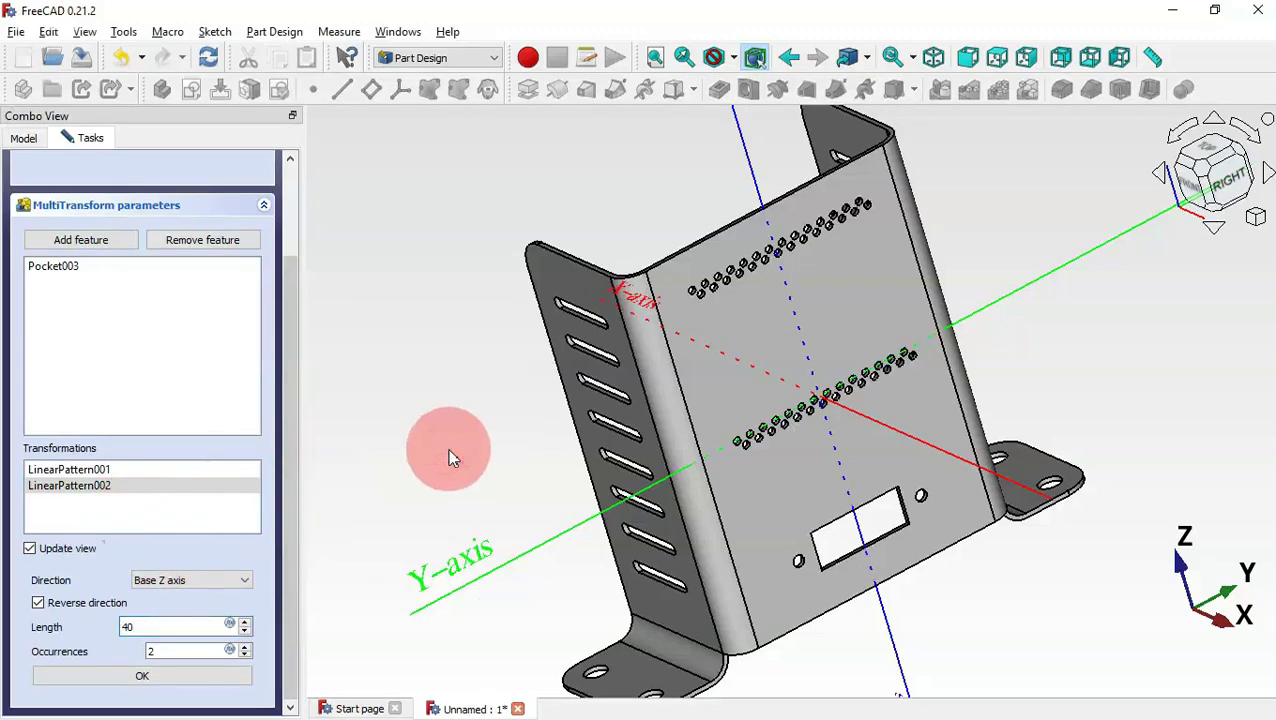
Set the Z-axis pattern to 9 occurrences, checking the rows in the PDF drawing, and finish the MultiTransform.
double_click(178, 651)
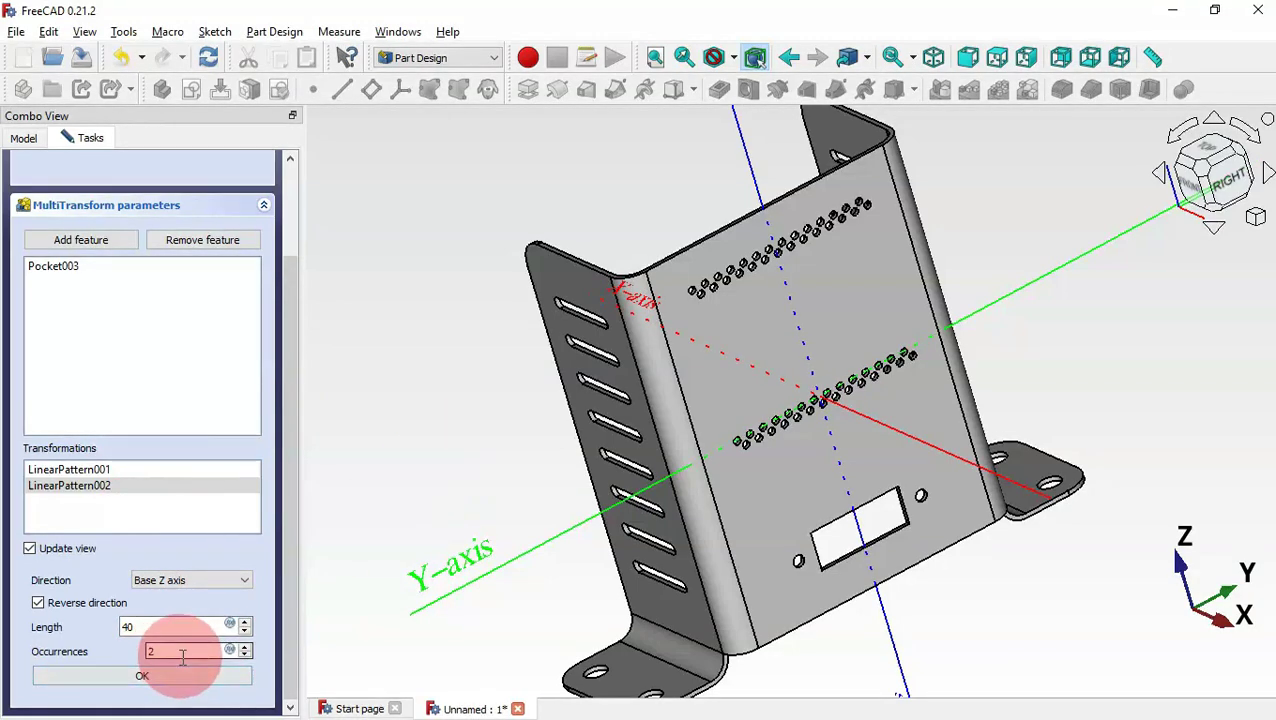
key(alt+Tab)
key(alt+Tab)
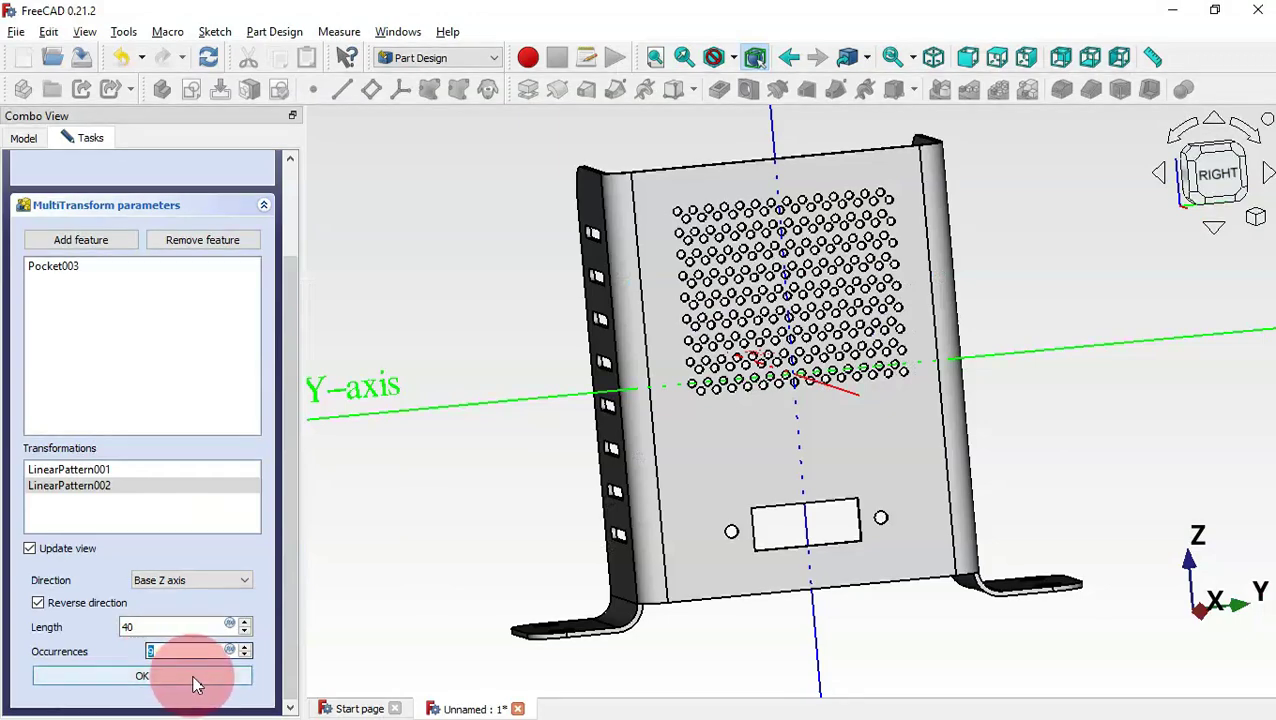
click(193, 677)
drag(441, 459, 333, 396)
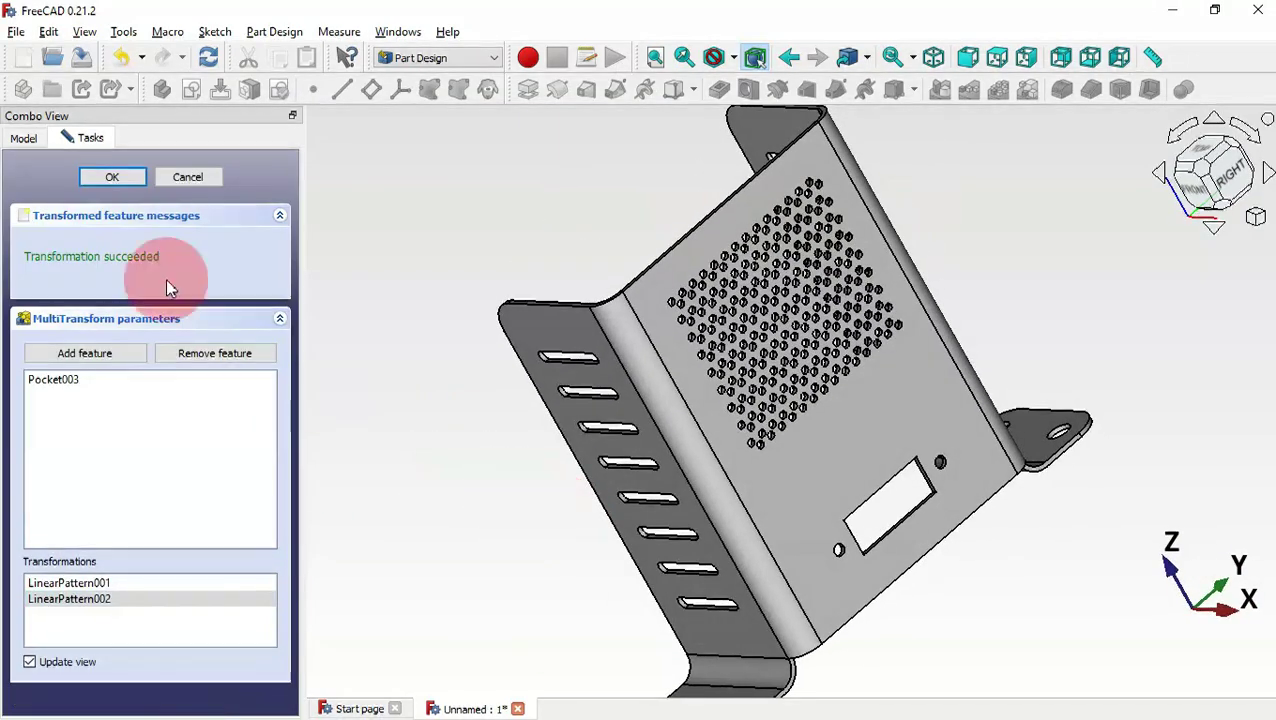
click(105, 178)
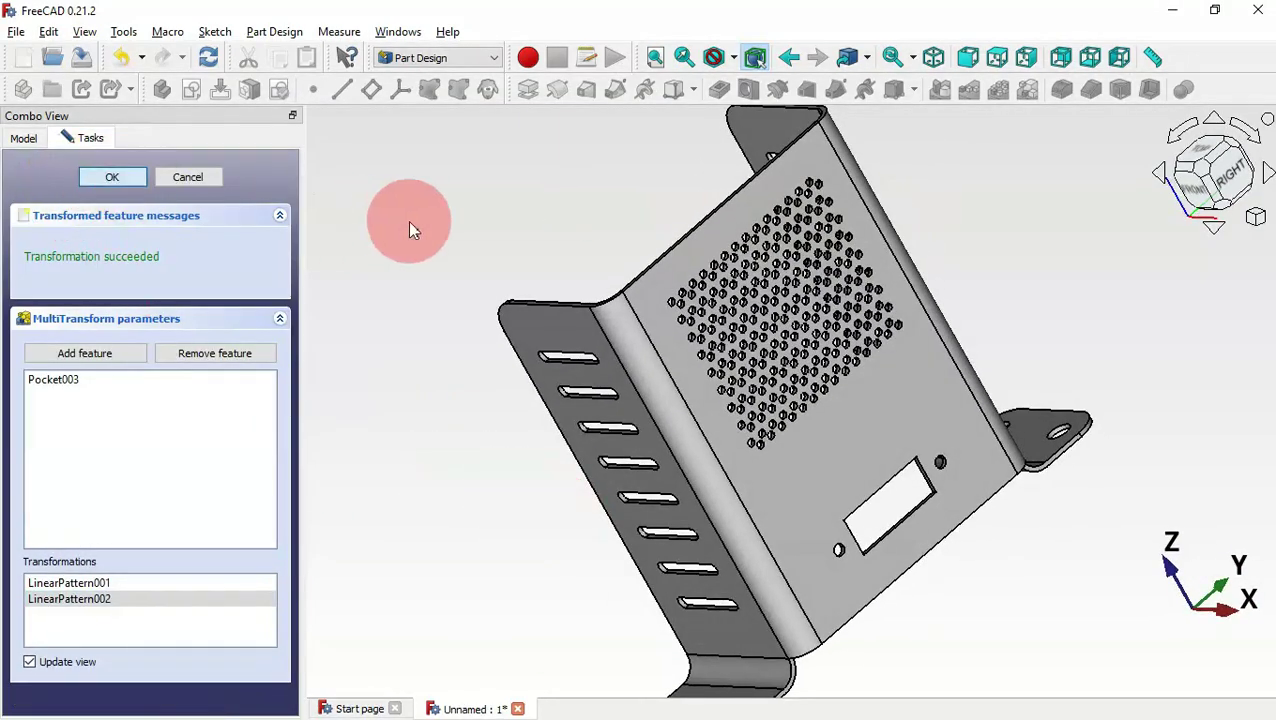
Inspect the finished bracket's perforated wall, slotted sides and mounting feet from several angles.
drag(1108, 454, 905, 497)
drag(1099, 488, 506, 301)
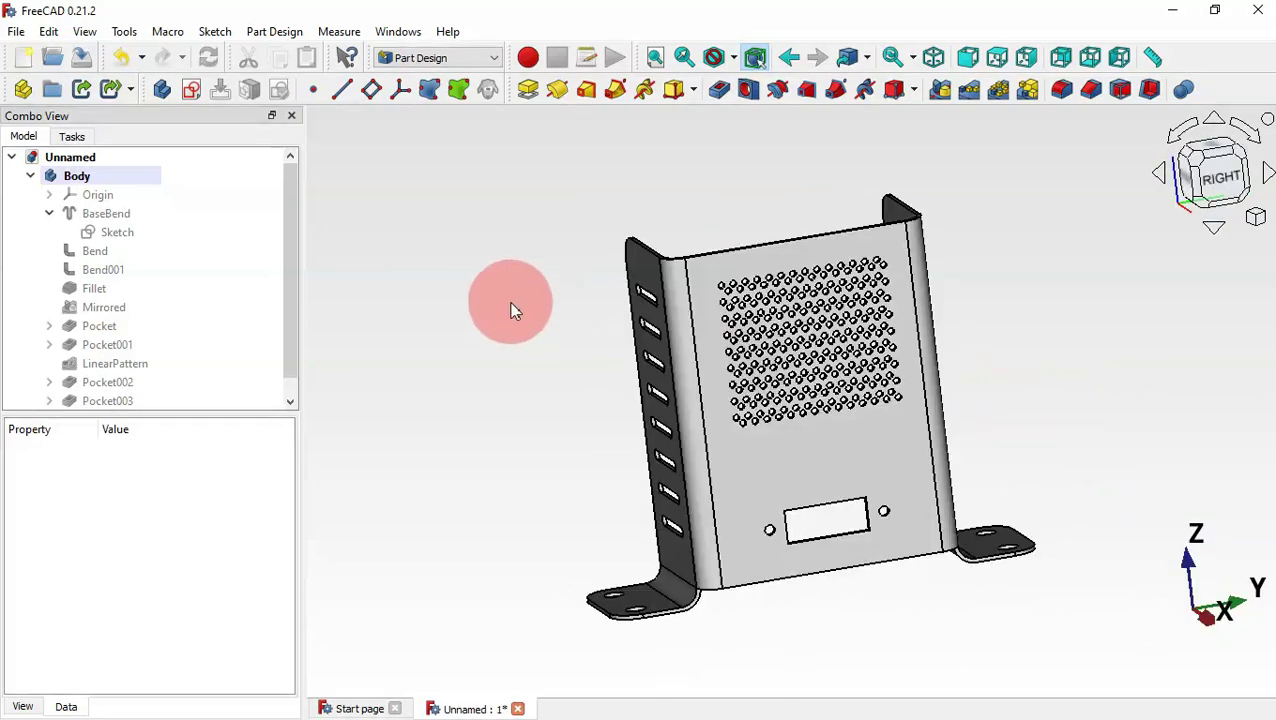
drag(561, 305, 687, 350)
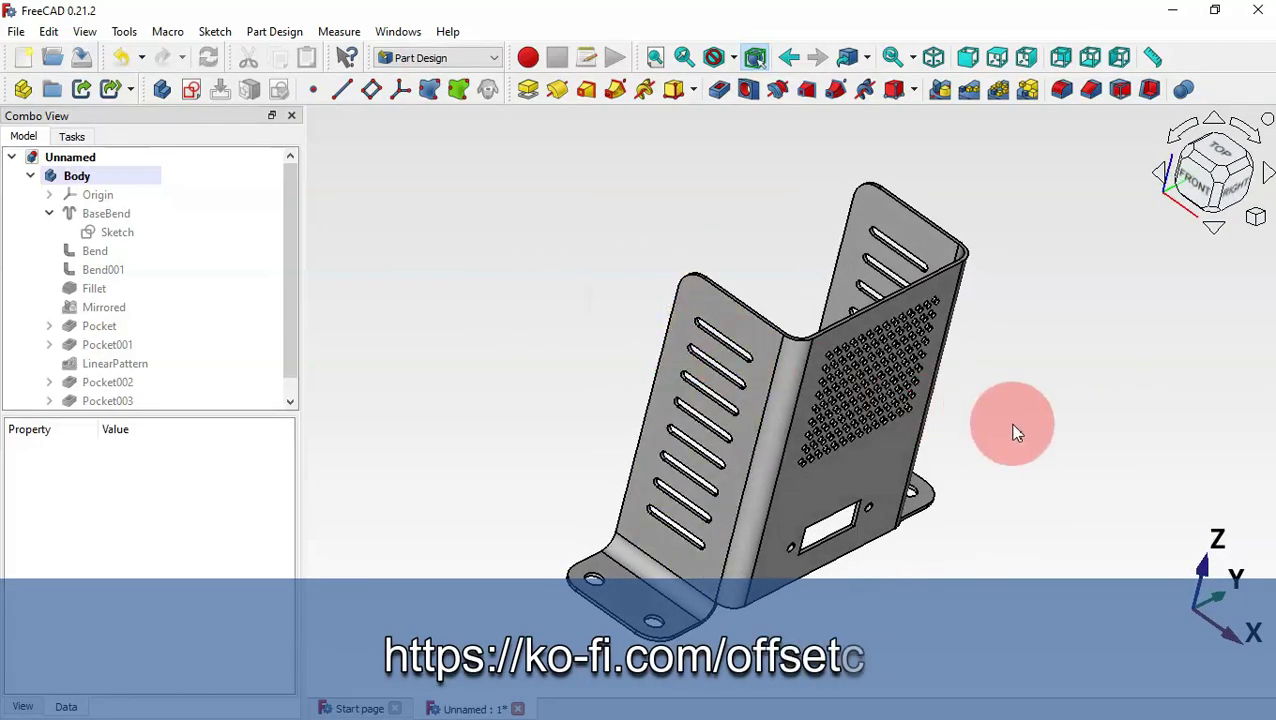
drag(1077, 521, 948, 475)
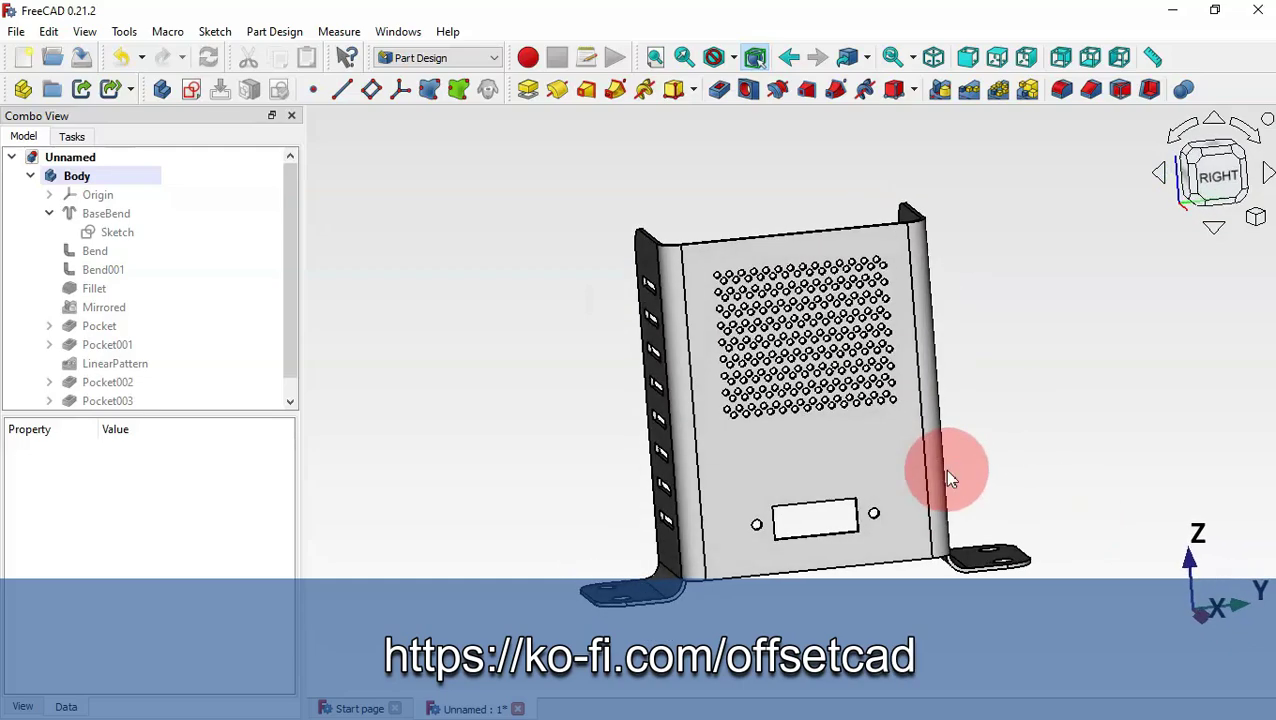
drag(572, 353, 735, 490)
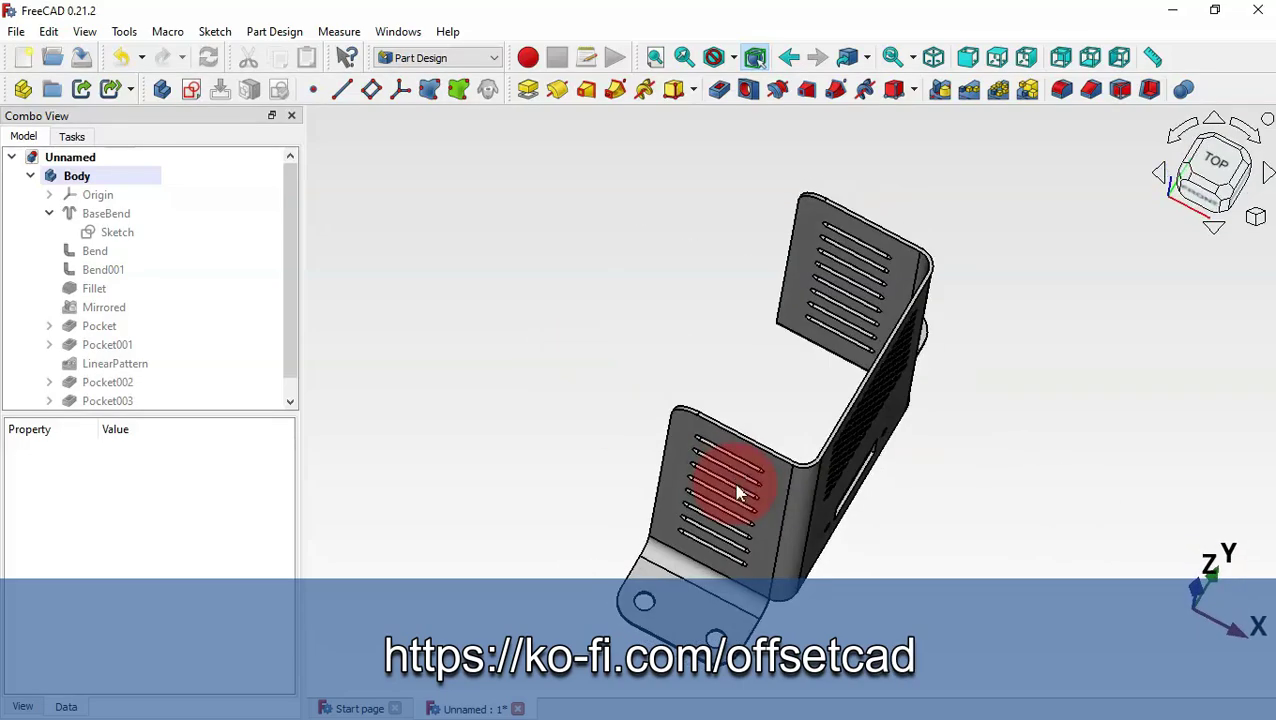
drag(993, 546, 760, 465)
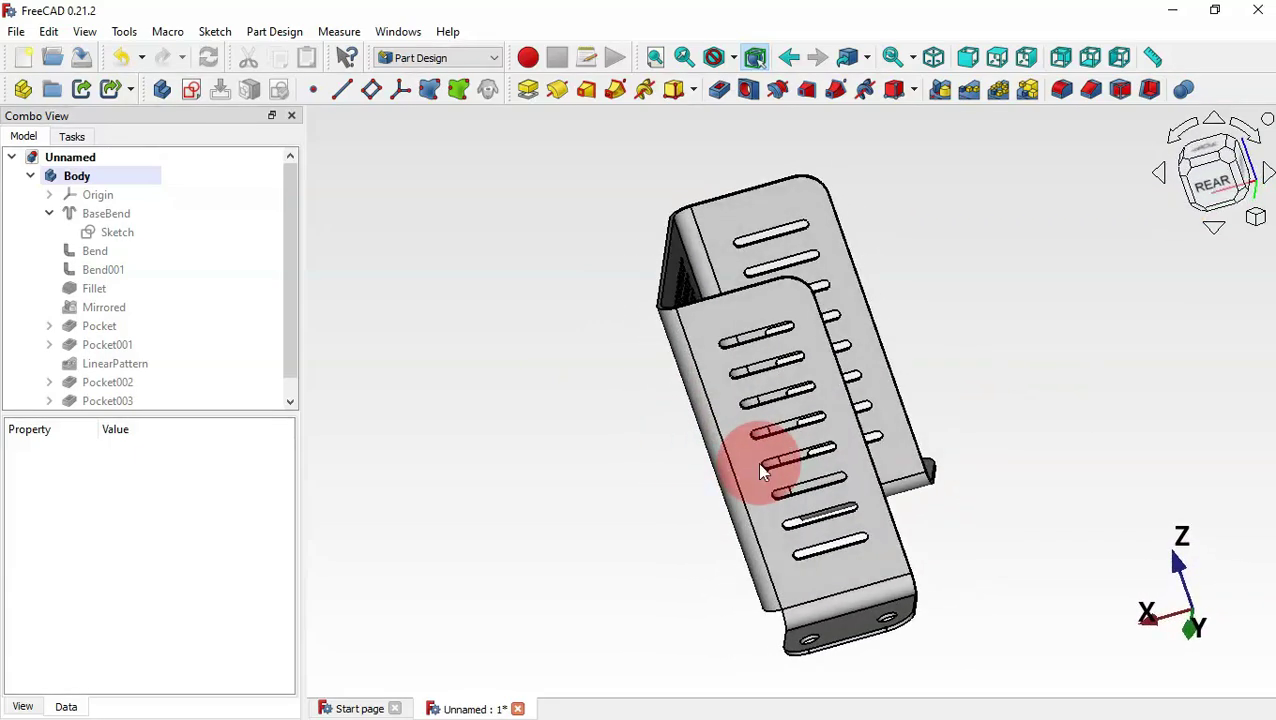